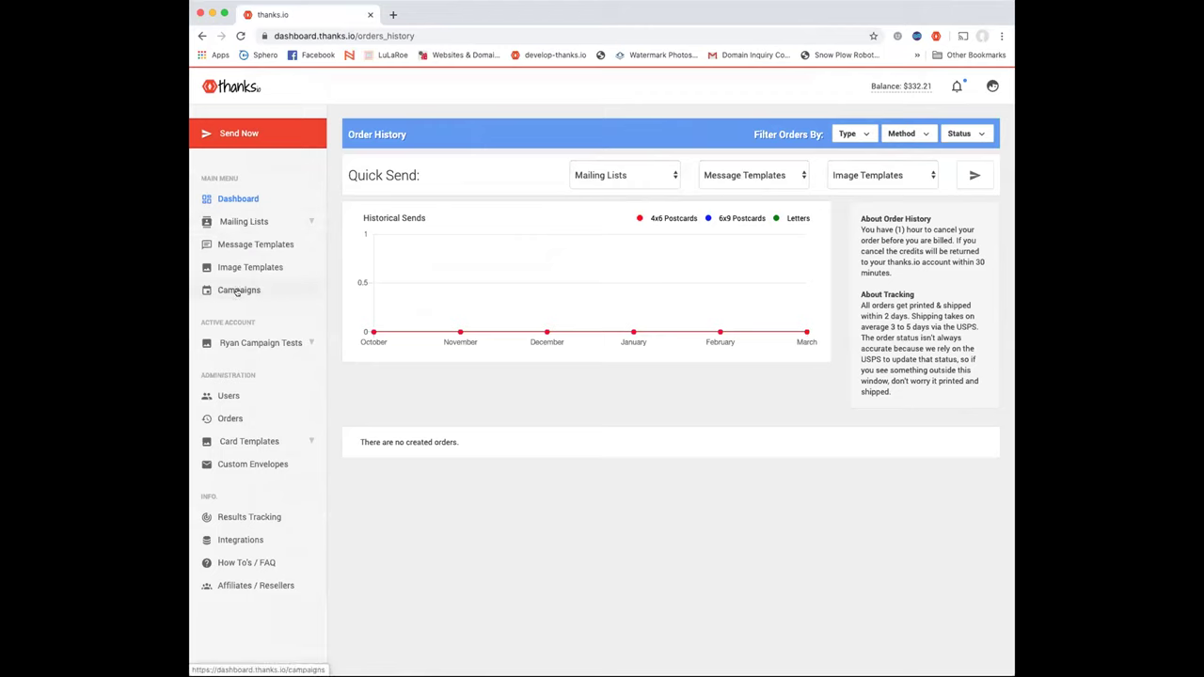
# Switch from order history to the Mailing Lists page, which holds one empty Retargeting list
pyautogui.click(254, 222)
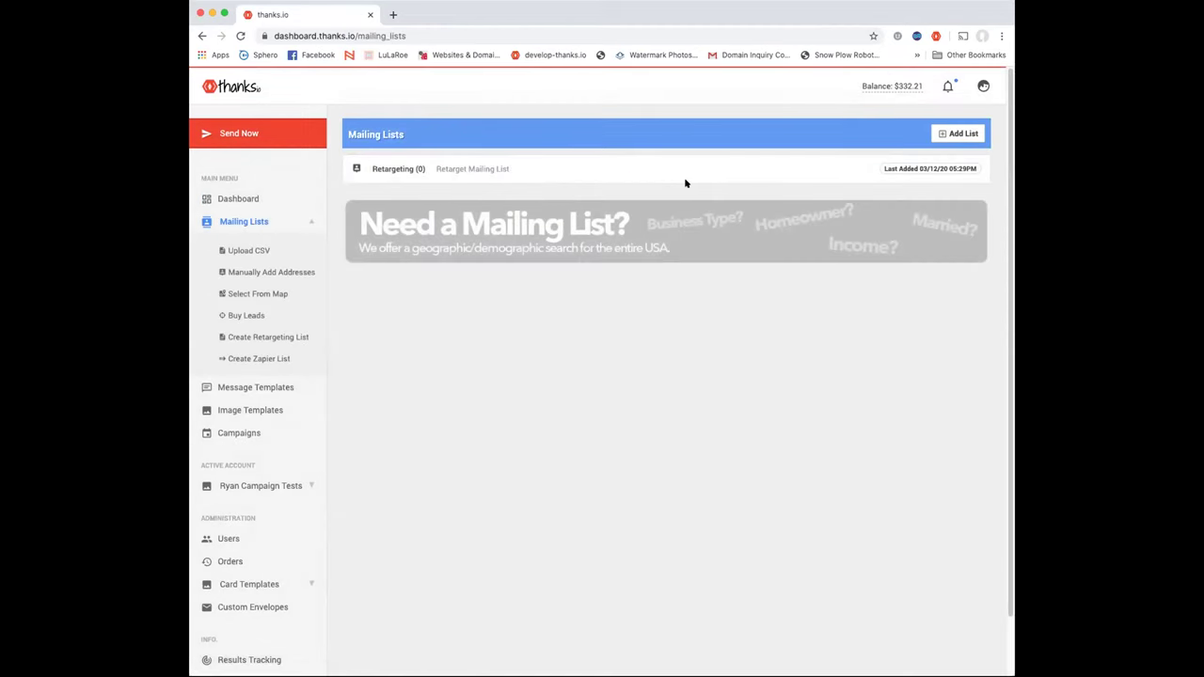
# Review the six ways to create a new mailing list, dismiss them, and go to Message Templates
pyautogui.click(962, 133)
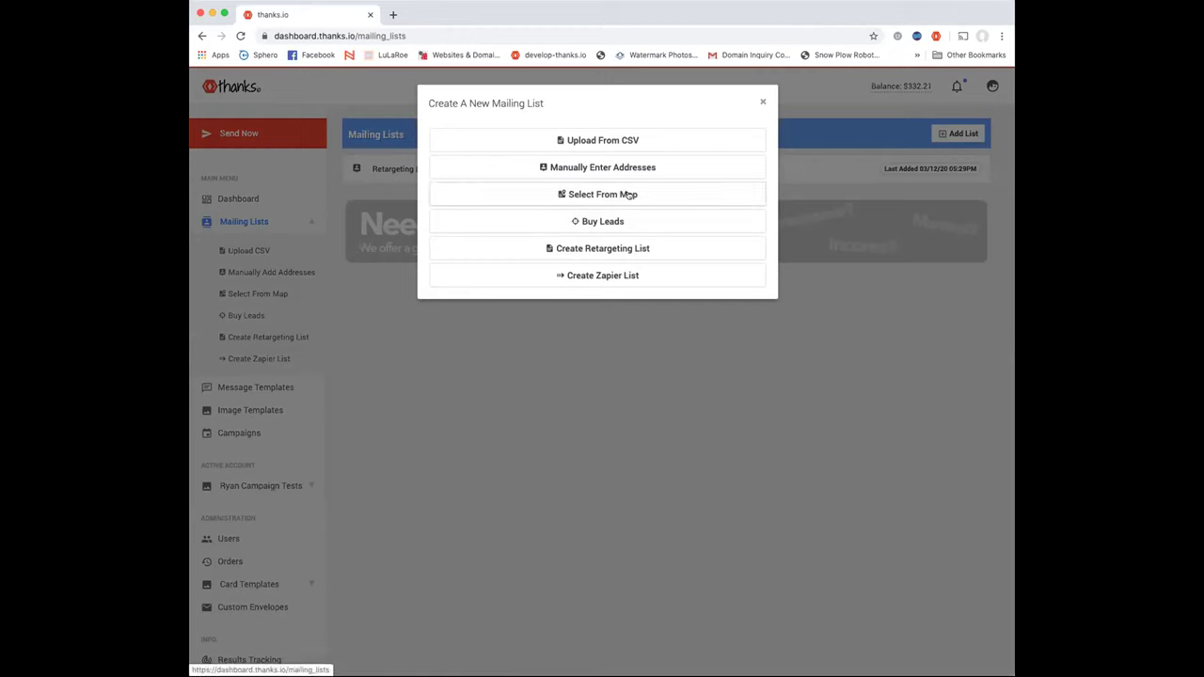
pyautogui.click(762, 102)
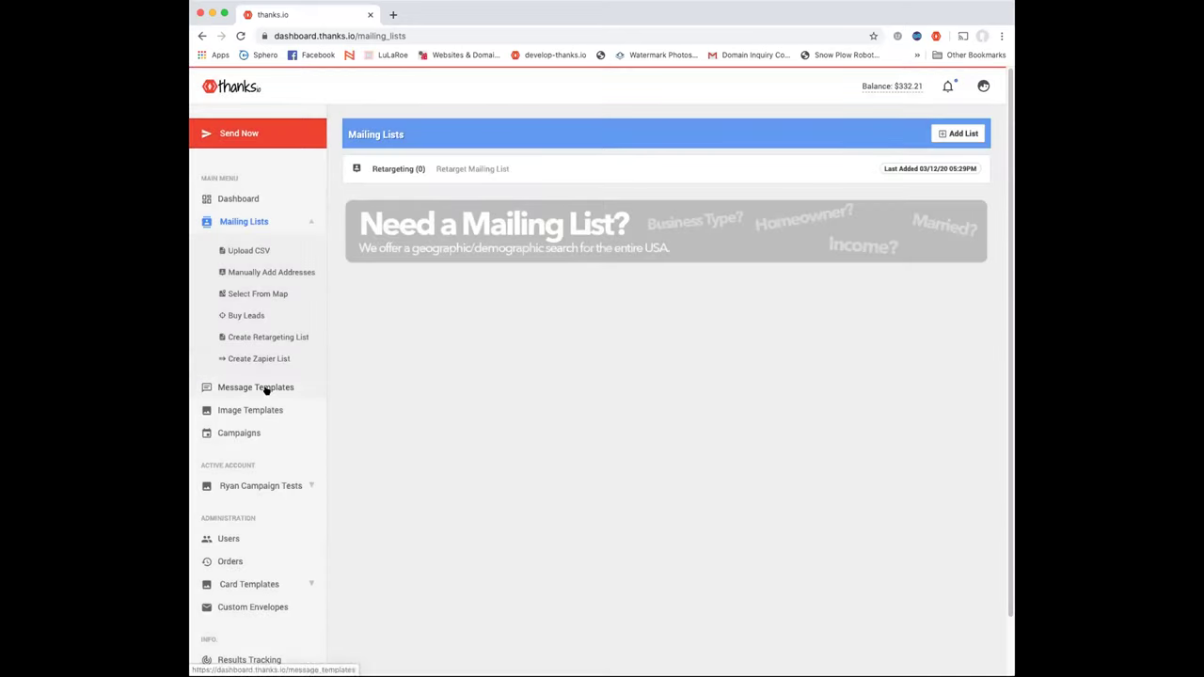
pyautogui.click(266, 388)
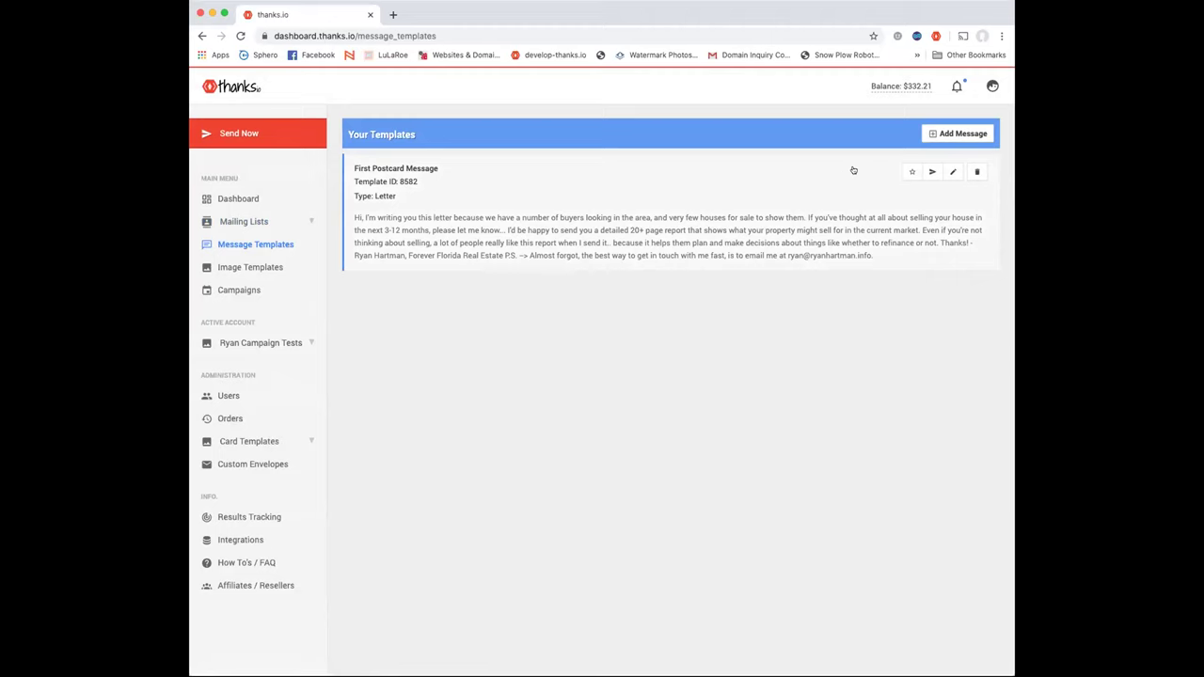
# Start a new message template and set its type to Letter
pyautogui.click(952, 133)
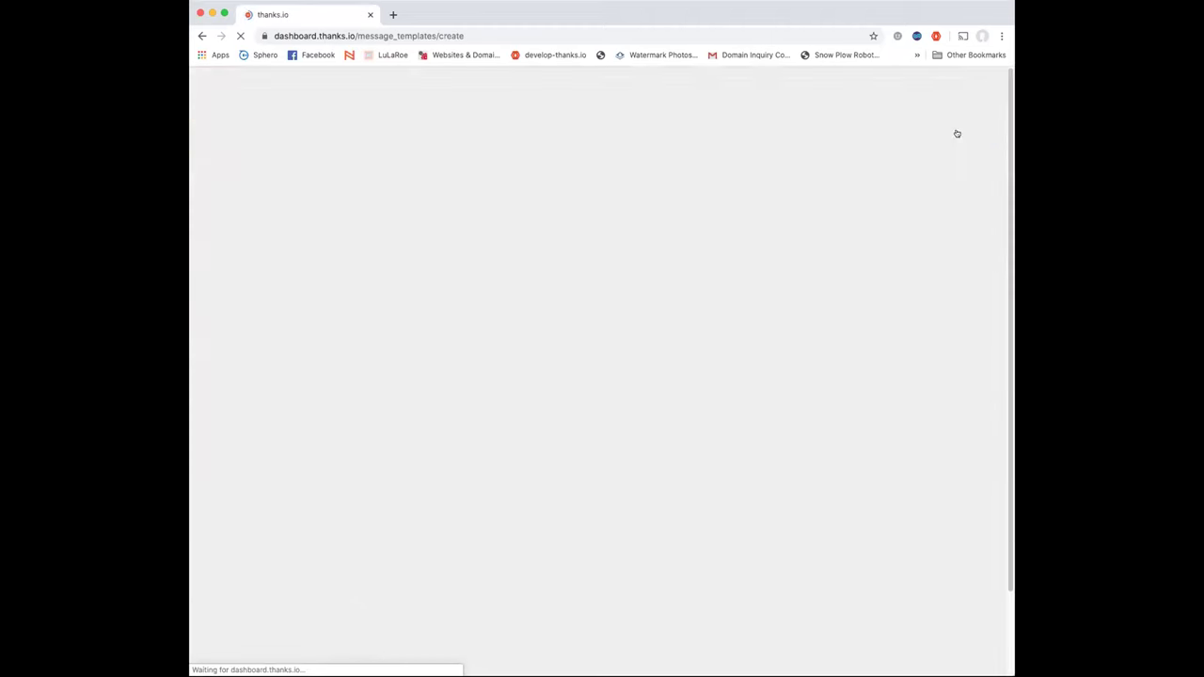
pyautogui.scroll(-3, 681, 475)
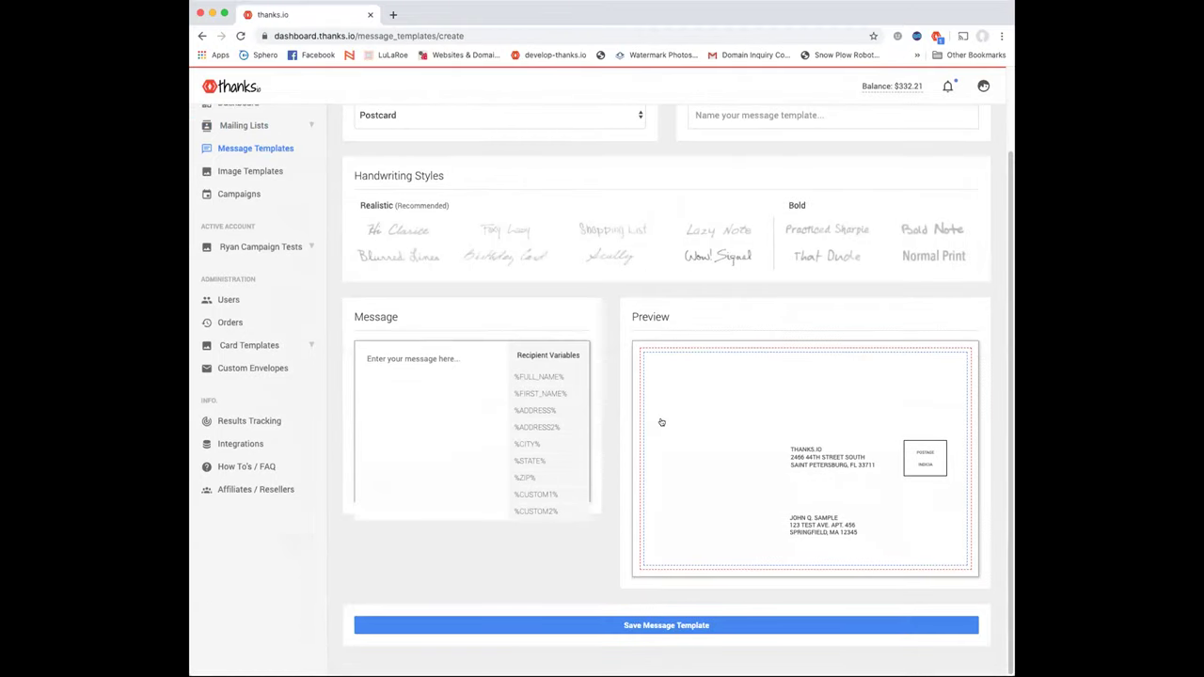
pyautogui.click(520, 138)
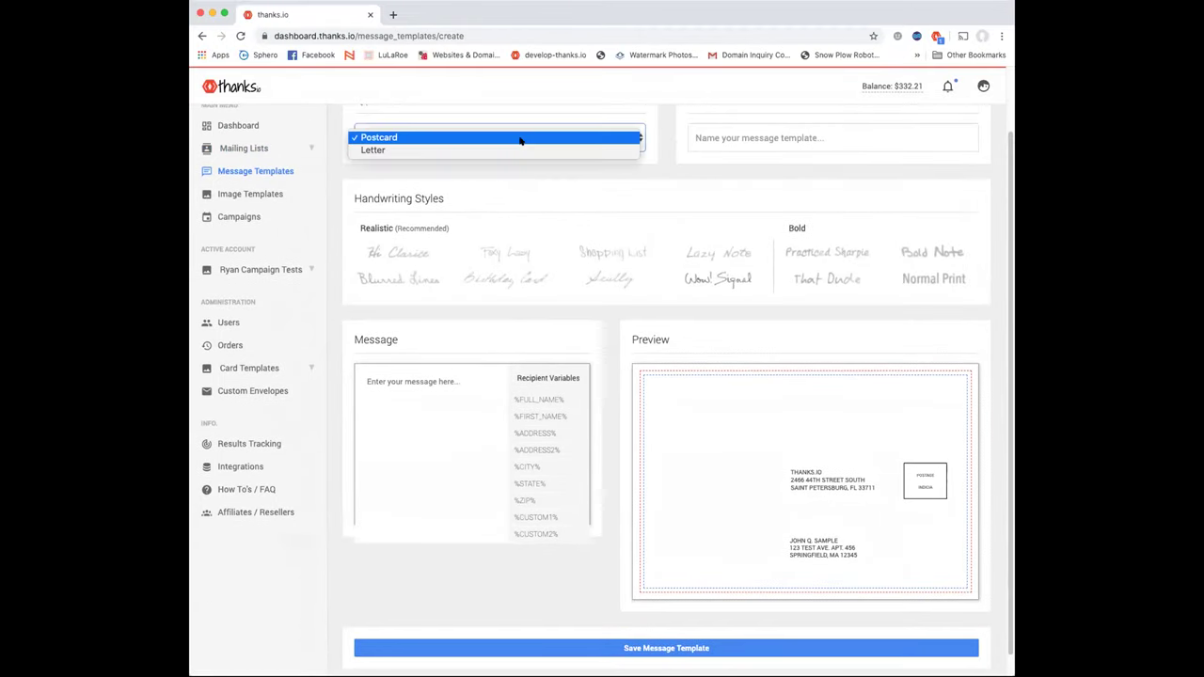
pyautogui.click(515, 151)
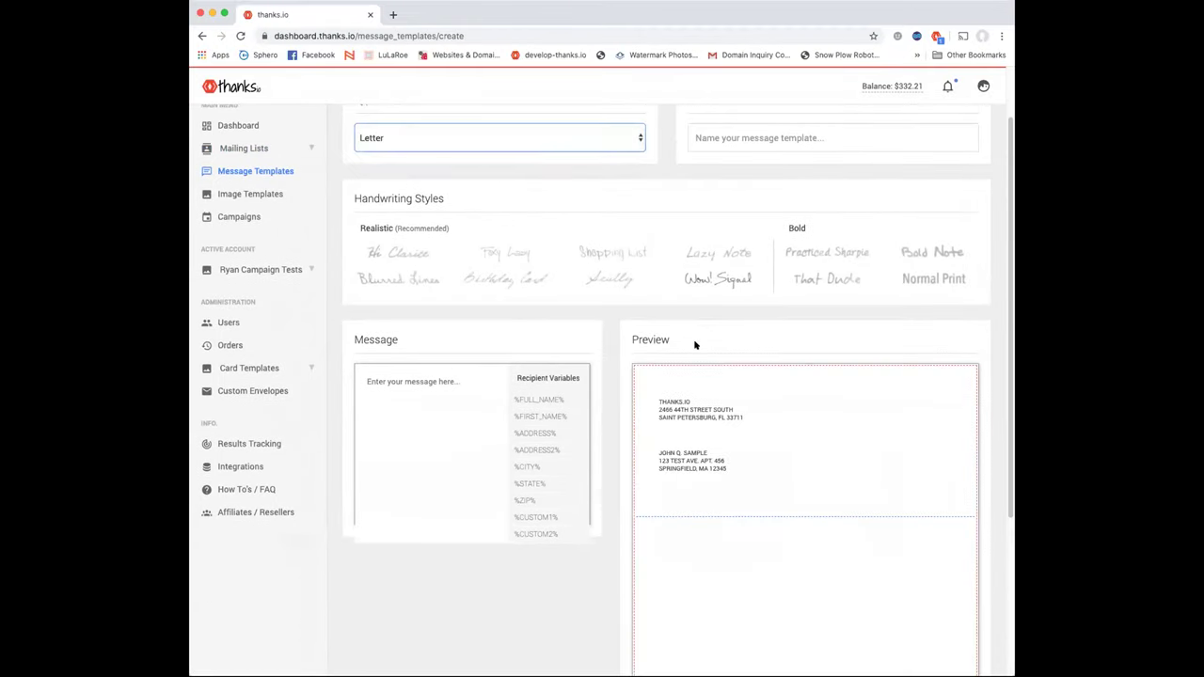
pyautogui.scroll(-3, 691, 376)
pyautogui.scroll(3, 659, 263)
pyautogui.click(512, 139)
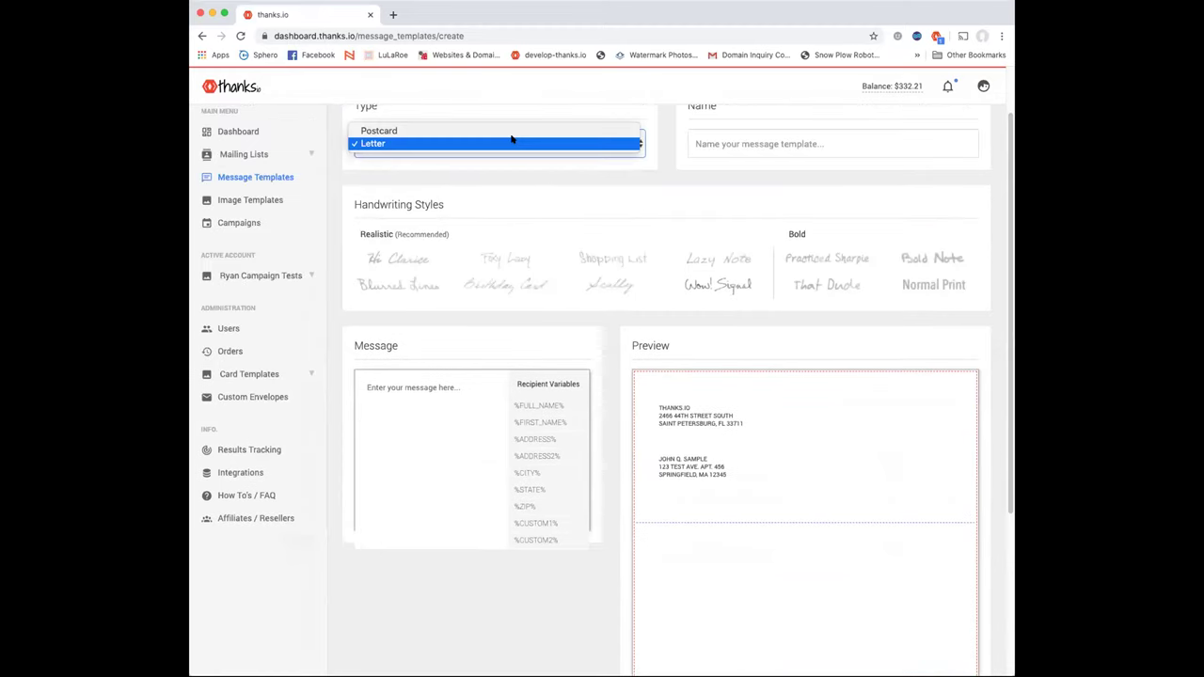
pyautogui.click(232, 202)
# Look over the Image Templates page, then move on to the Campaigns page
pyautogui.click(252, 200)
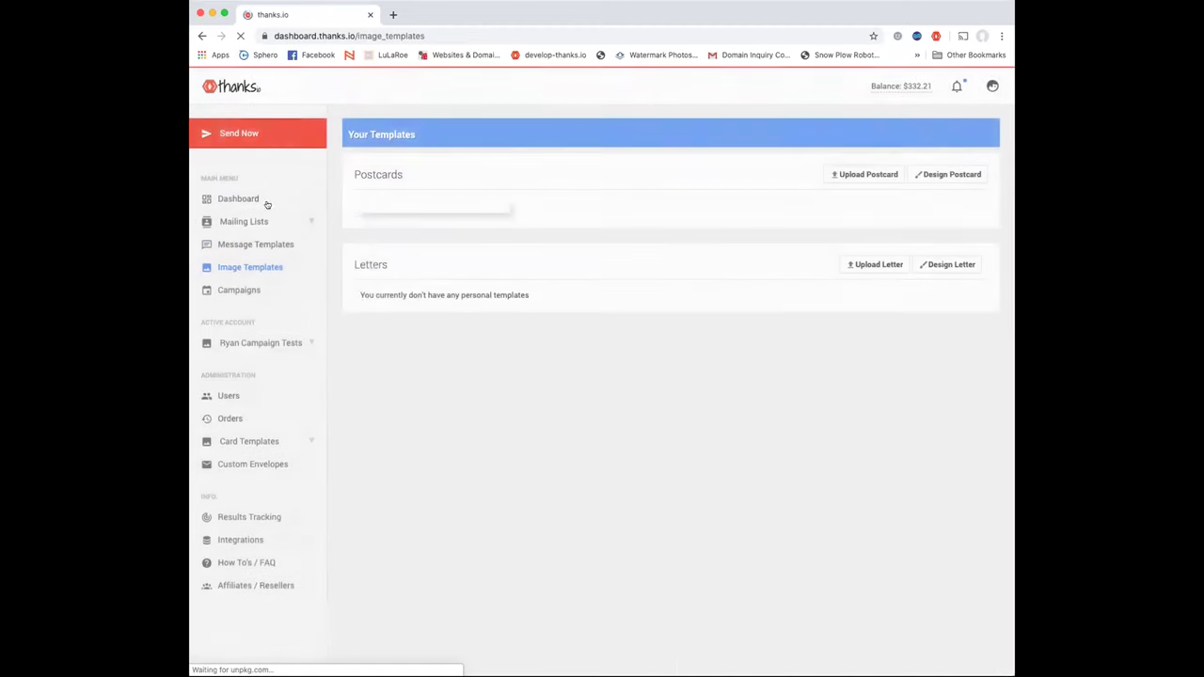
pyautogui.moveTo(436, 272)
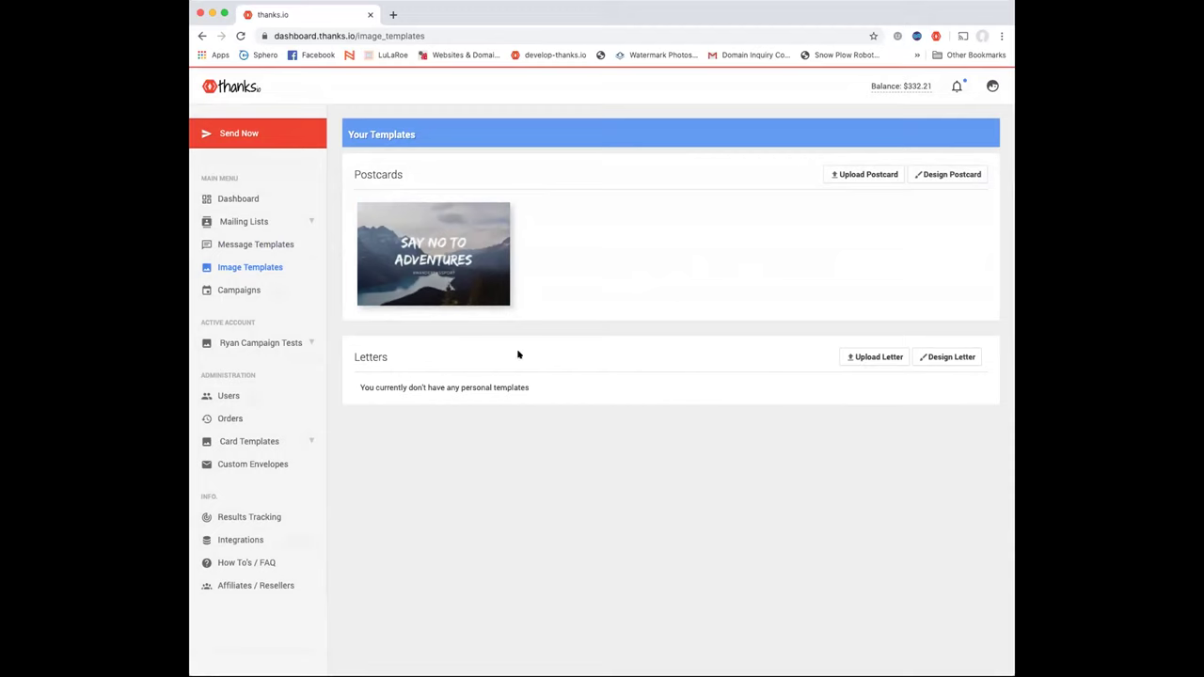
pyautogui.click(241, 292)
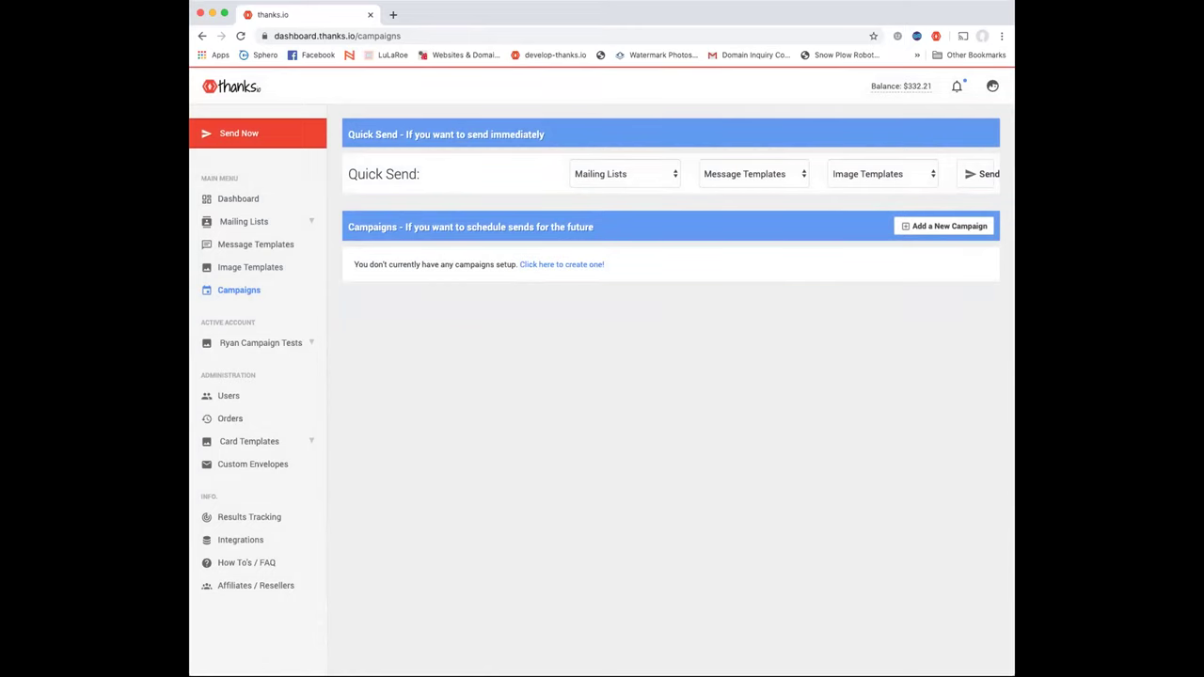
pyautogui.click(948, 225)
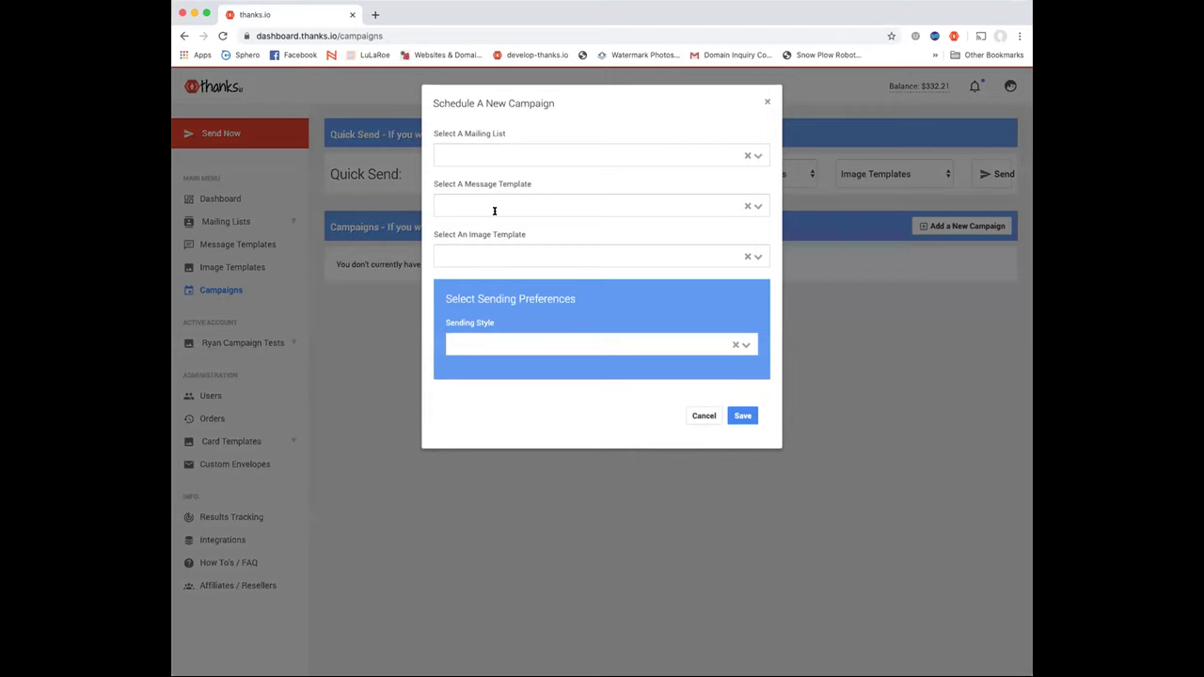
pyautogui.click(763, 152)
pyautogui.click(669, 180)
pyautogui.click(588, 207)
pyautogui.click(564, 227)
pyautogui.click(744, 346)
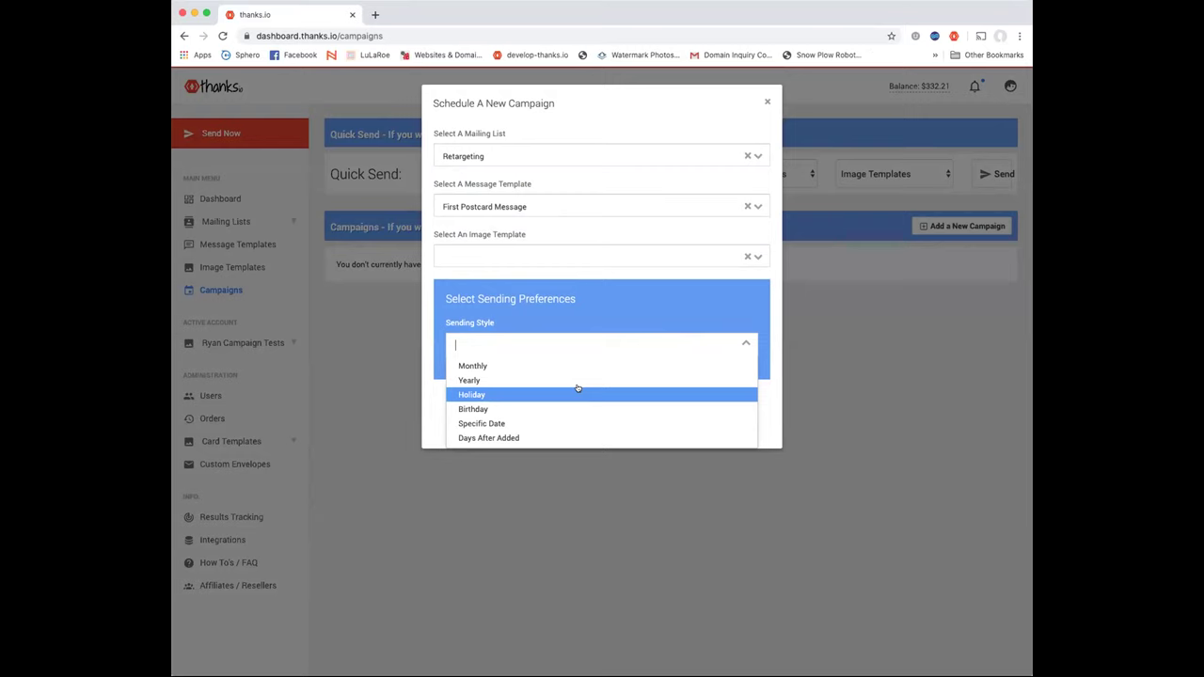
pyautogui.click(385, 329)
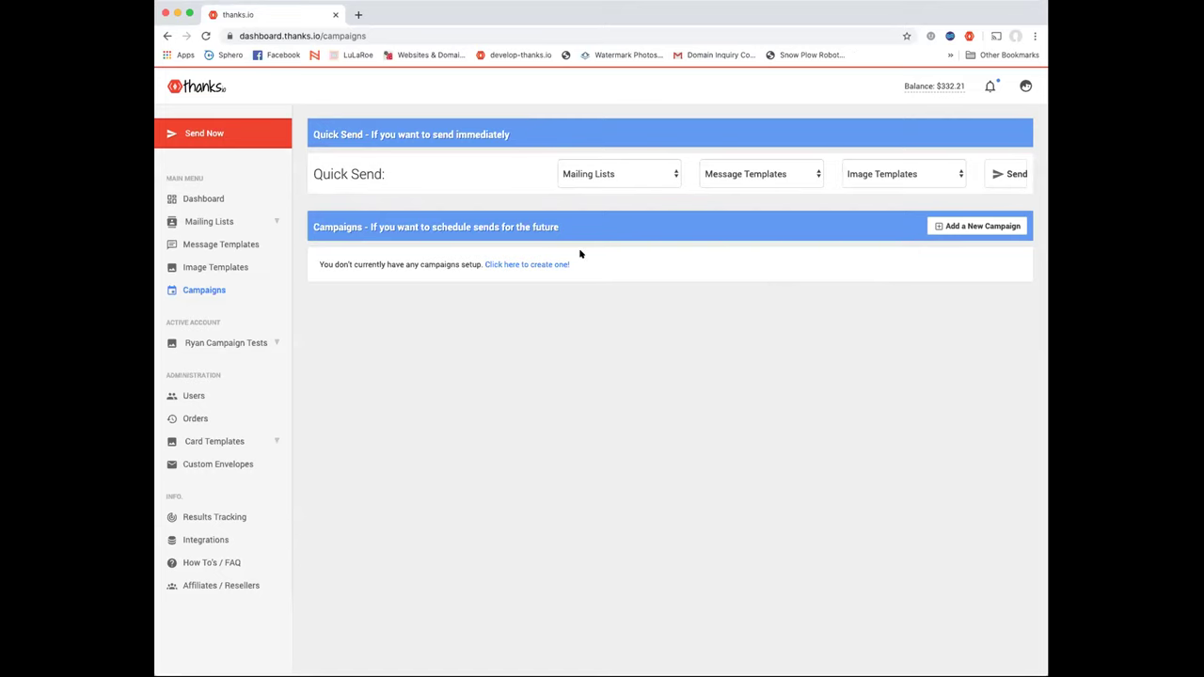
# From Mailing Lists, start a new list and choose the Buy Leads option
pyautogui.click(219, 221)
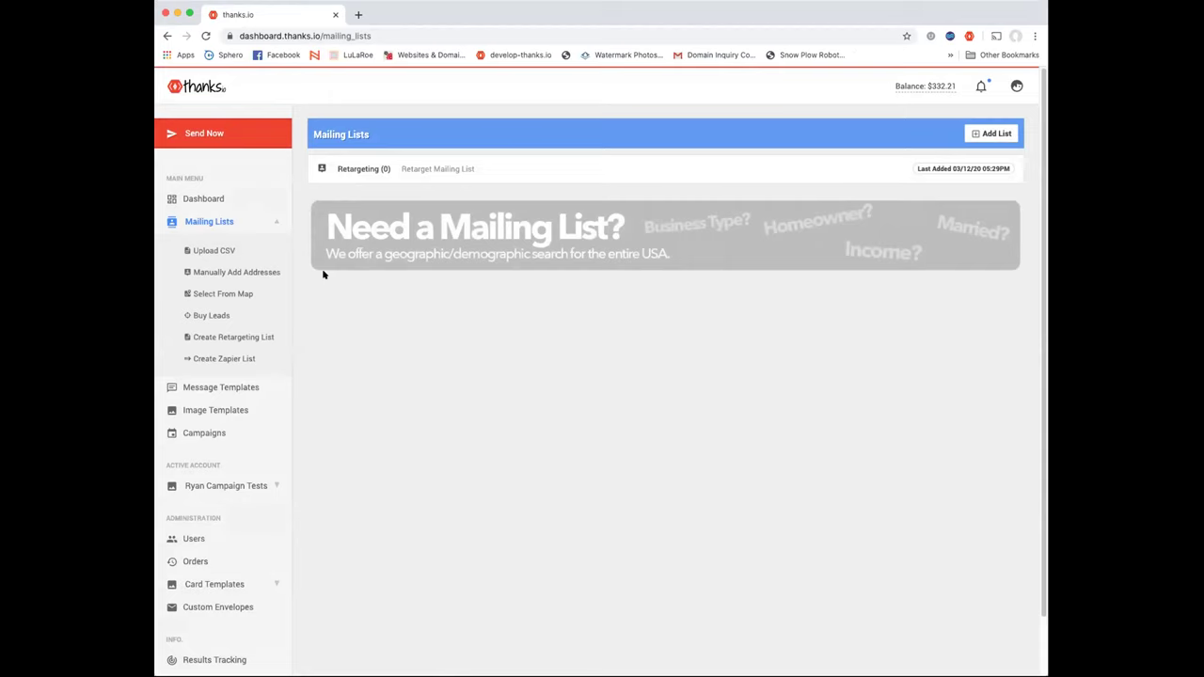
pyautogui.click(983, 133)
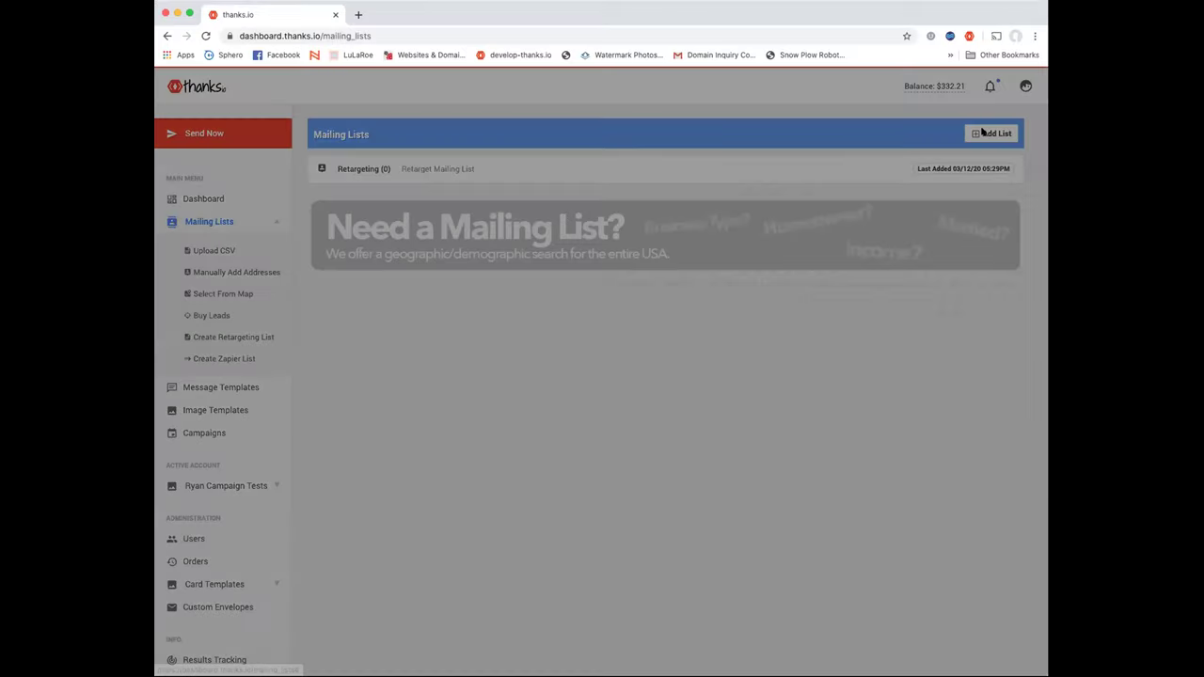
pyautogui.click(610, 221)
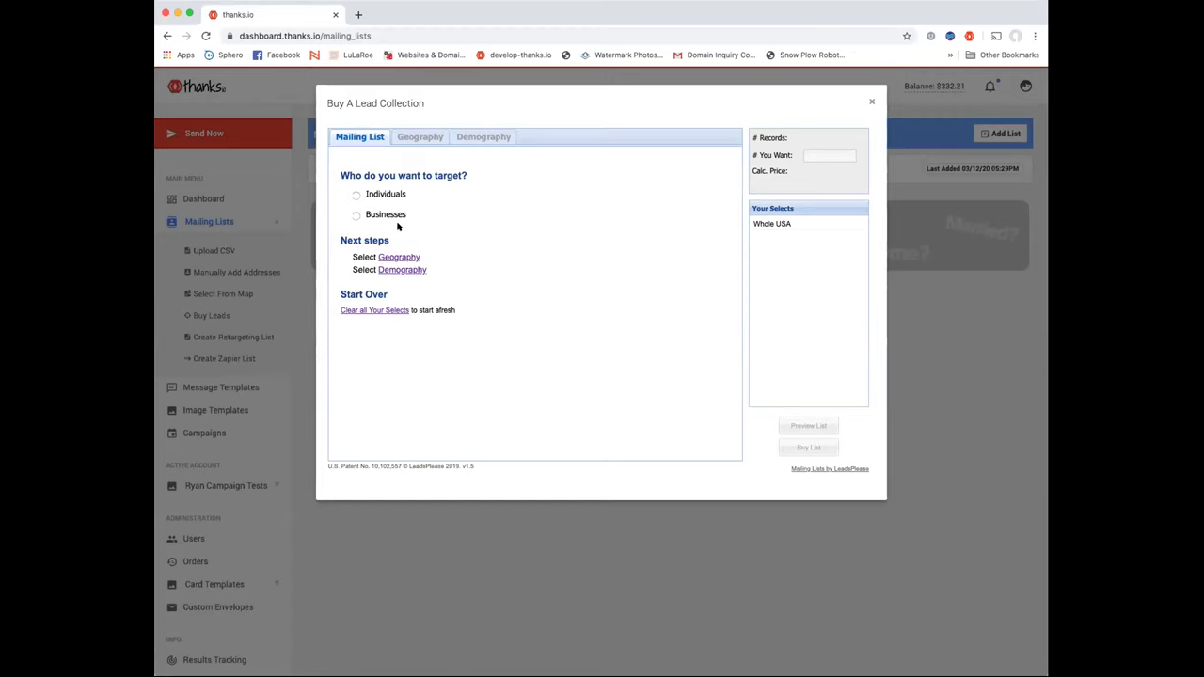
# Target individuals in zip code 10990, NY, narrowing the leads to 7,337 records
pyautogui.click(355, 195)
pyautogui.moveTo(470, 241)
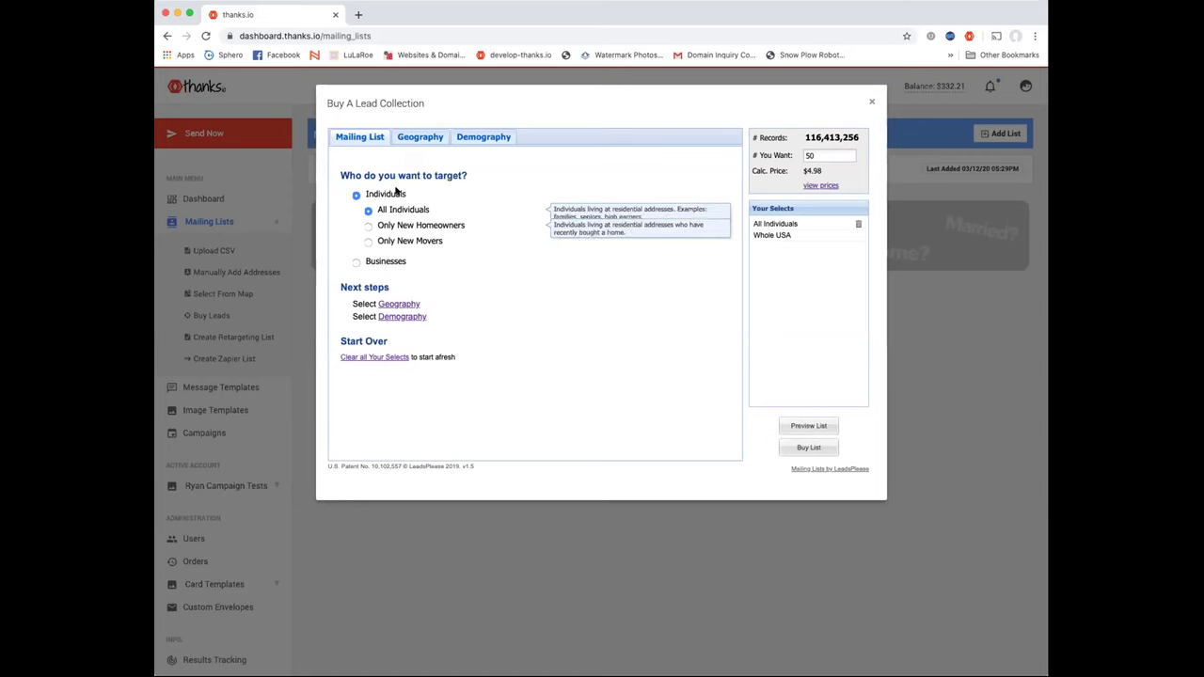
pyautogui.click(418, 141)
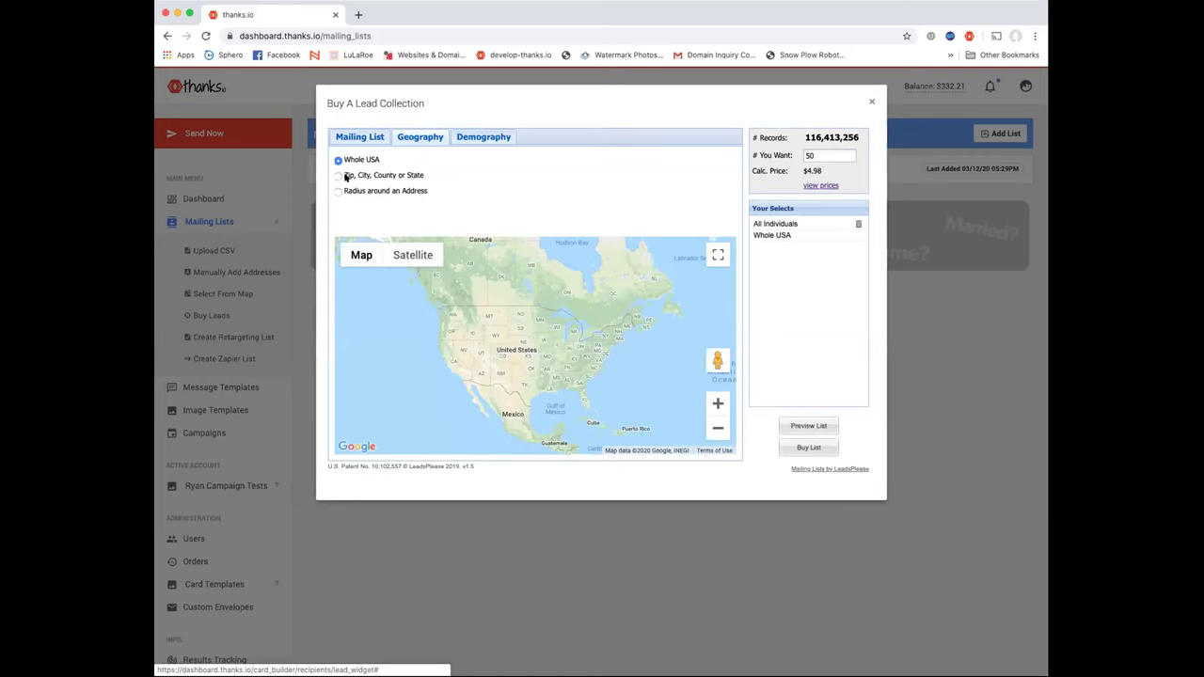
pyautogui.click(339, 176)
pyautogui.click(554, 158)
pyautogui.write('10990')
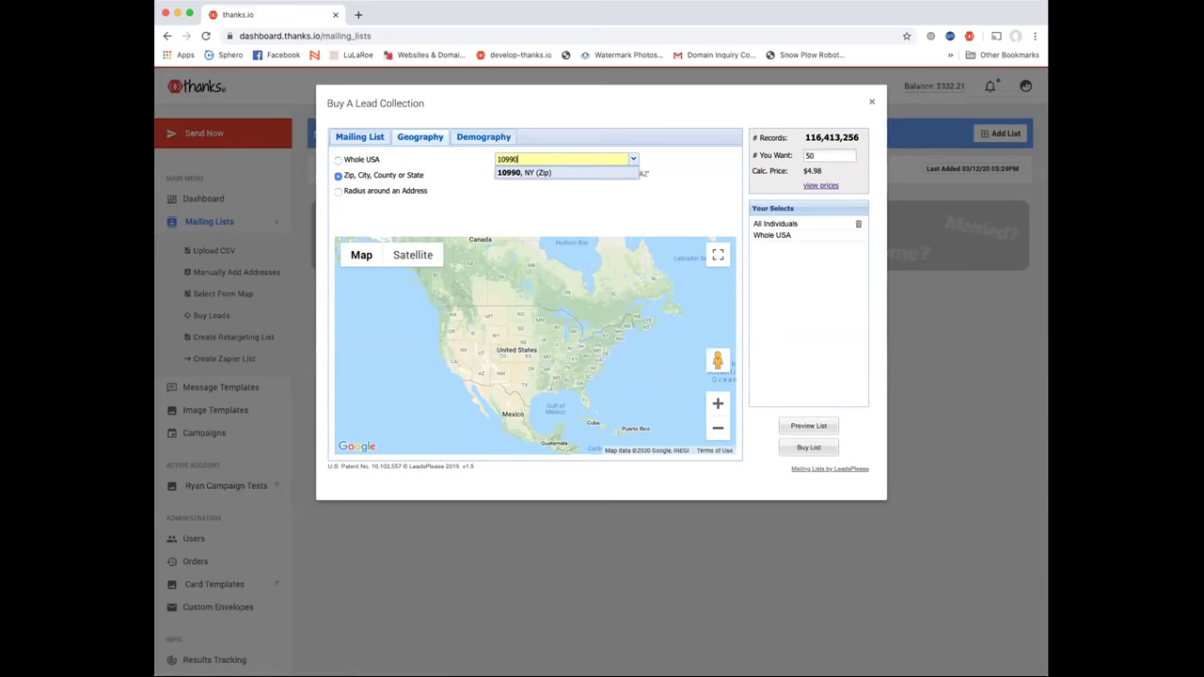
pyautogui.click(520, 174)
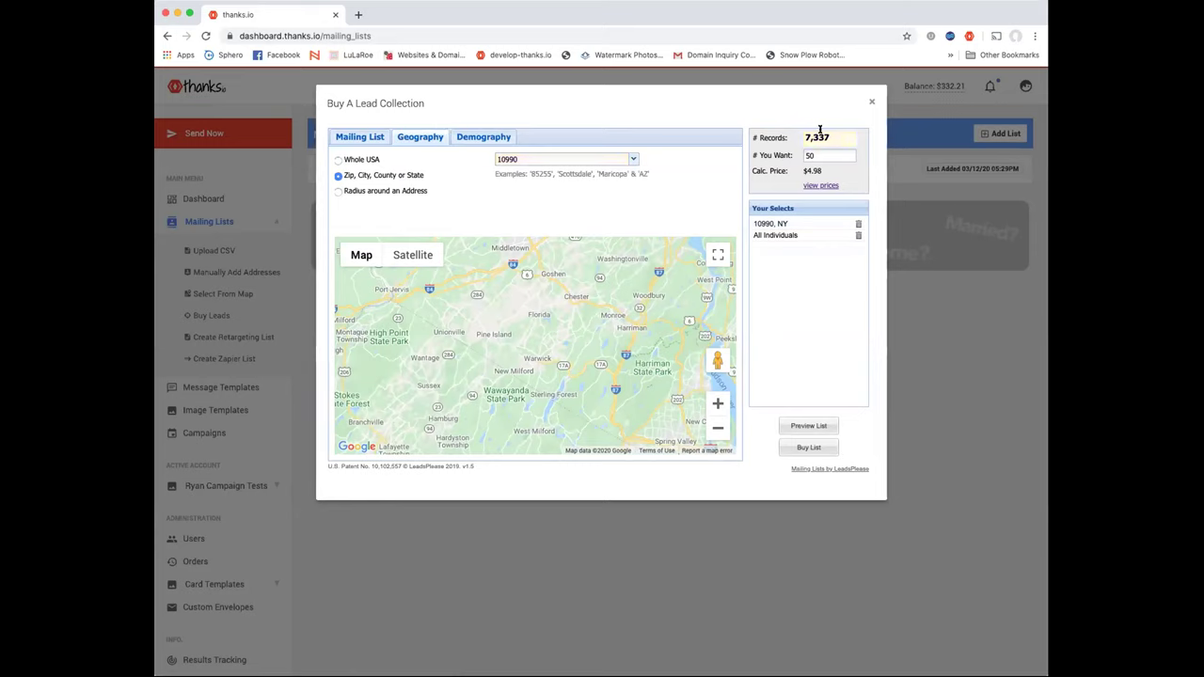
pyautogui.click(478, 136)
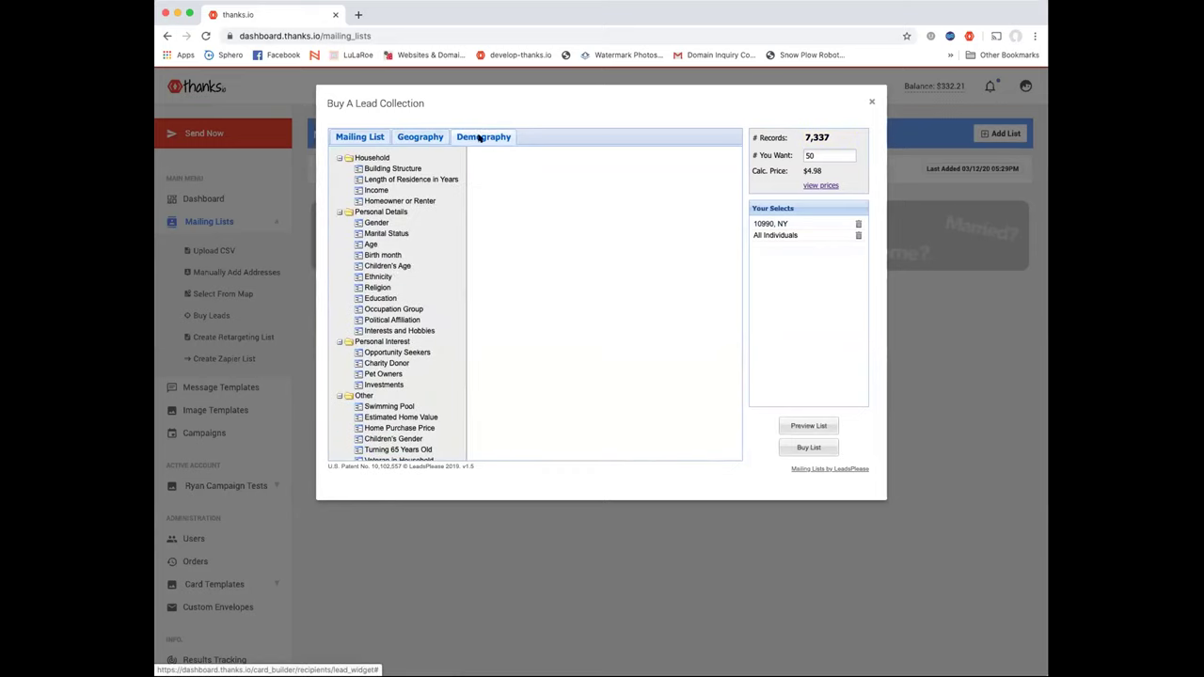
# Filter leads to single family dwellings, 7+ years' residence, and homeowners only (4,658 records)
pyautogui.click(386, 169)
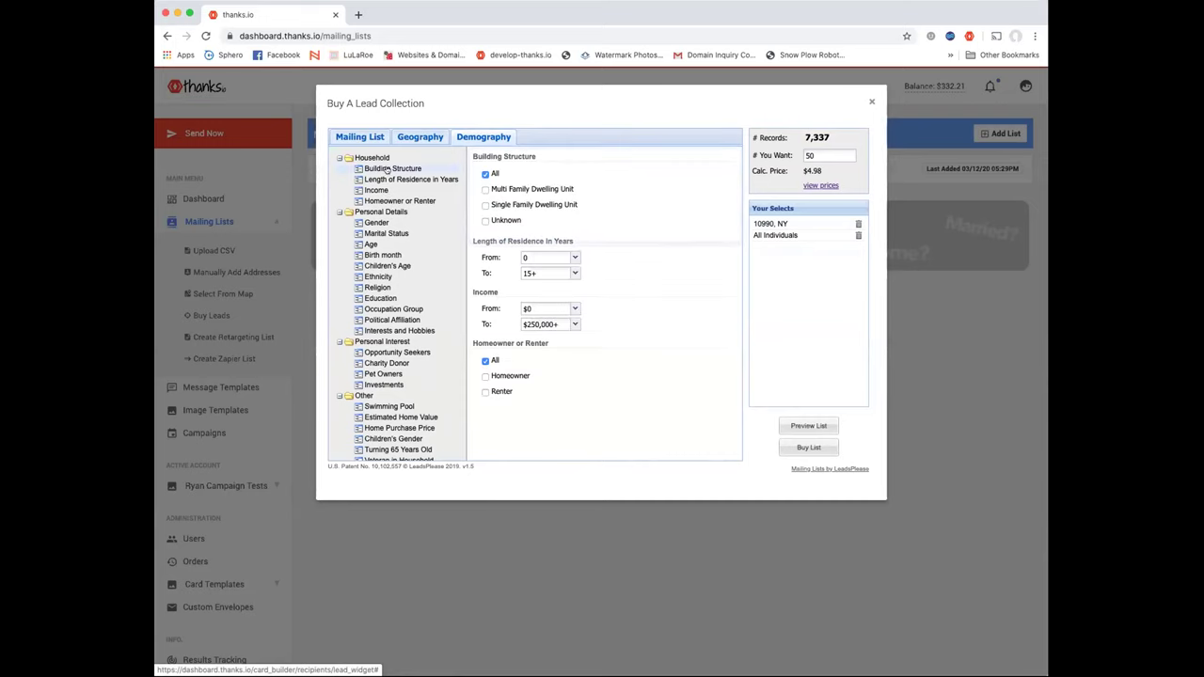
pyautogui.click(485, 205)
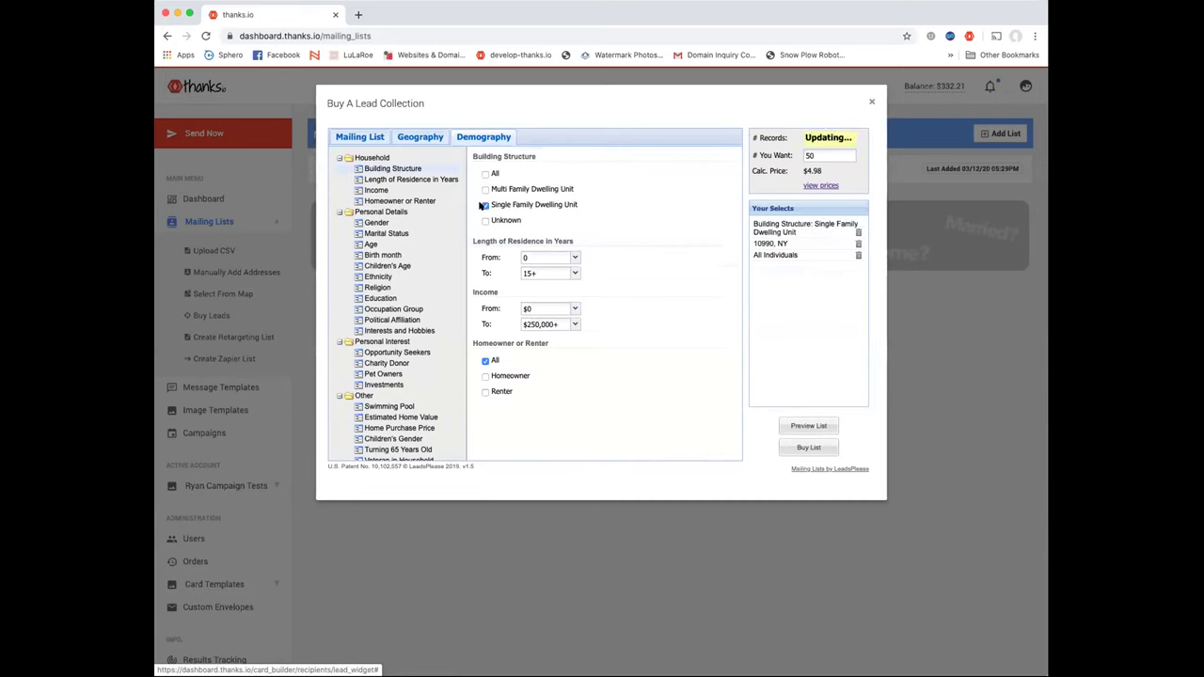
pyautogui.click(574, 258)
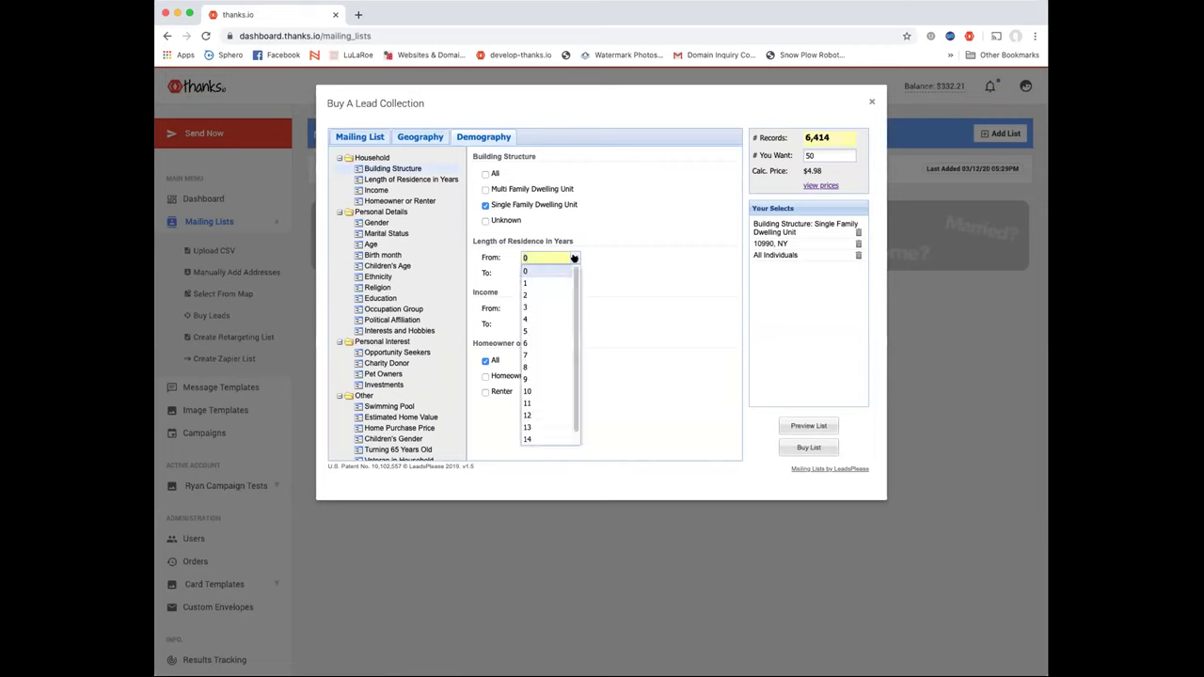
pyautogui.click(545, 350)
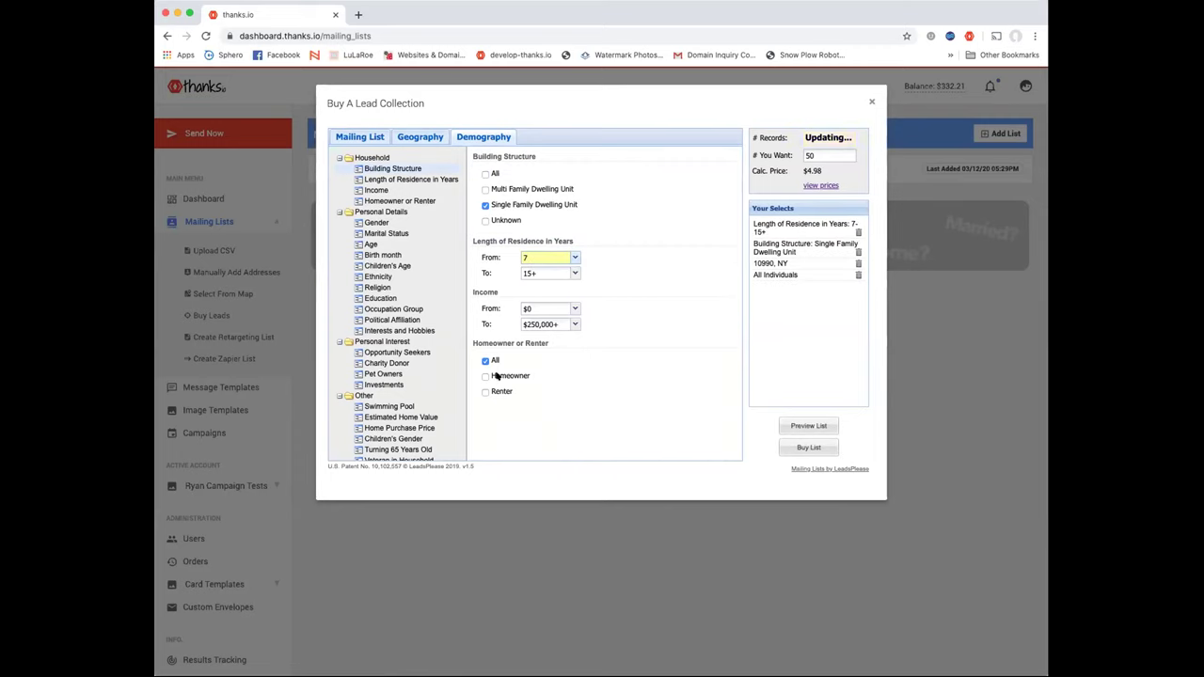
pyautogui.click(495, 374)
pyautogui.click(488, 393)
pyautogui.click(485, 393)
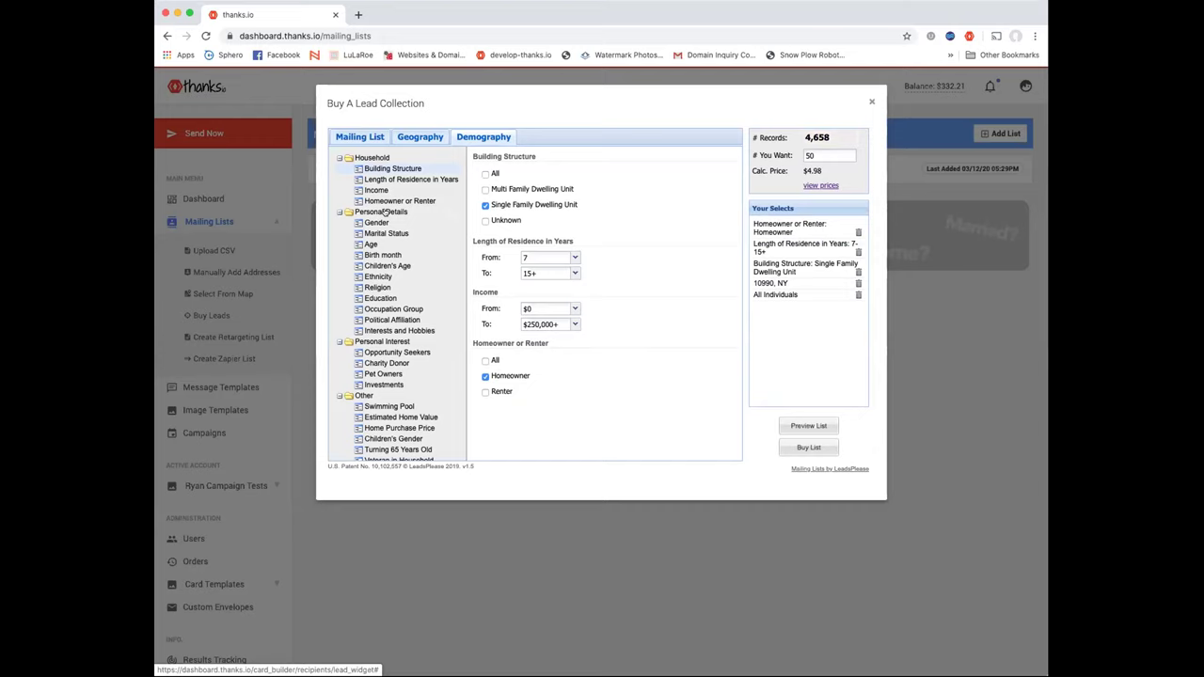
# Set the Children's Age filter to 16–17, cutting the leads to 624 records
pyautogui.click(376, 222)
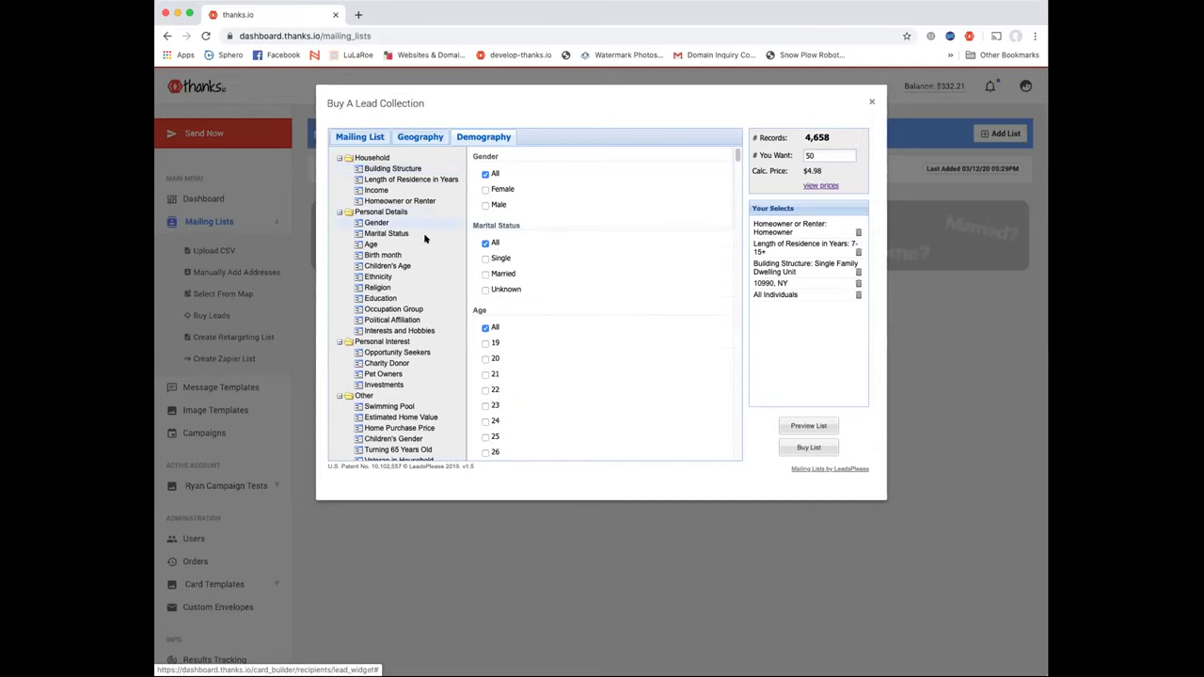
pyautogui.scroll(-3, 506, 266)
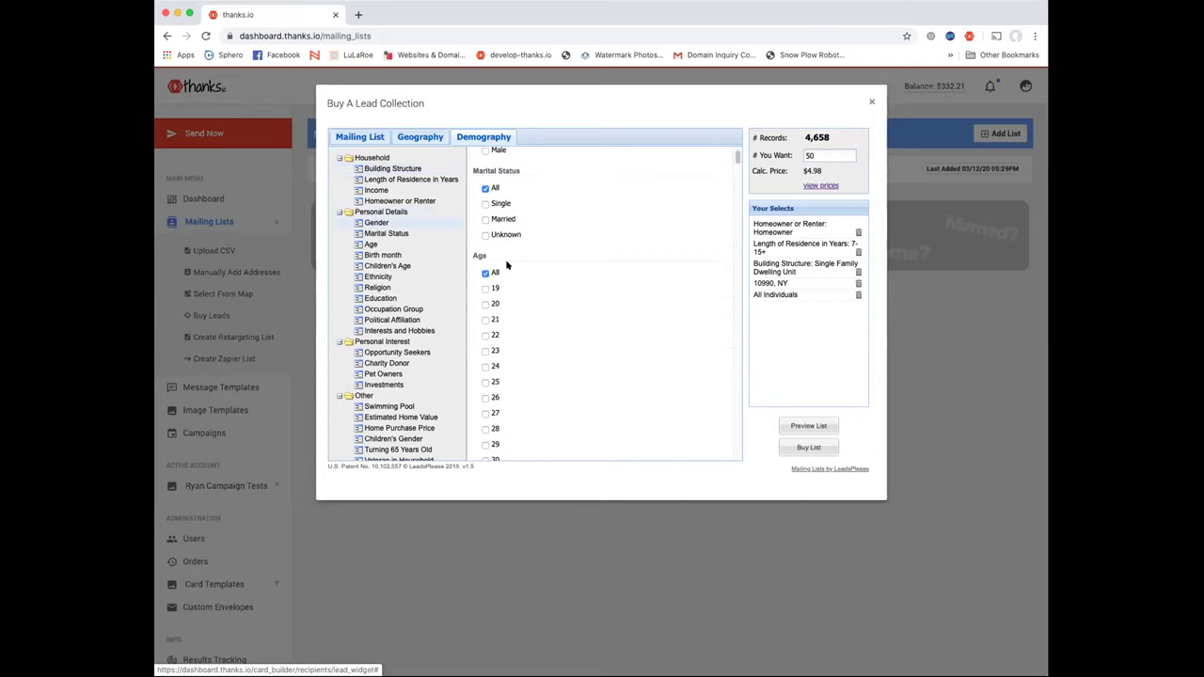
pyautogui.scroll(-6, 506, 265)
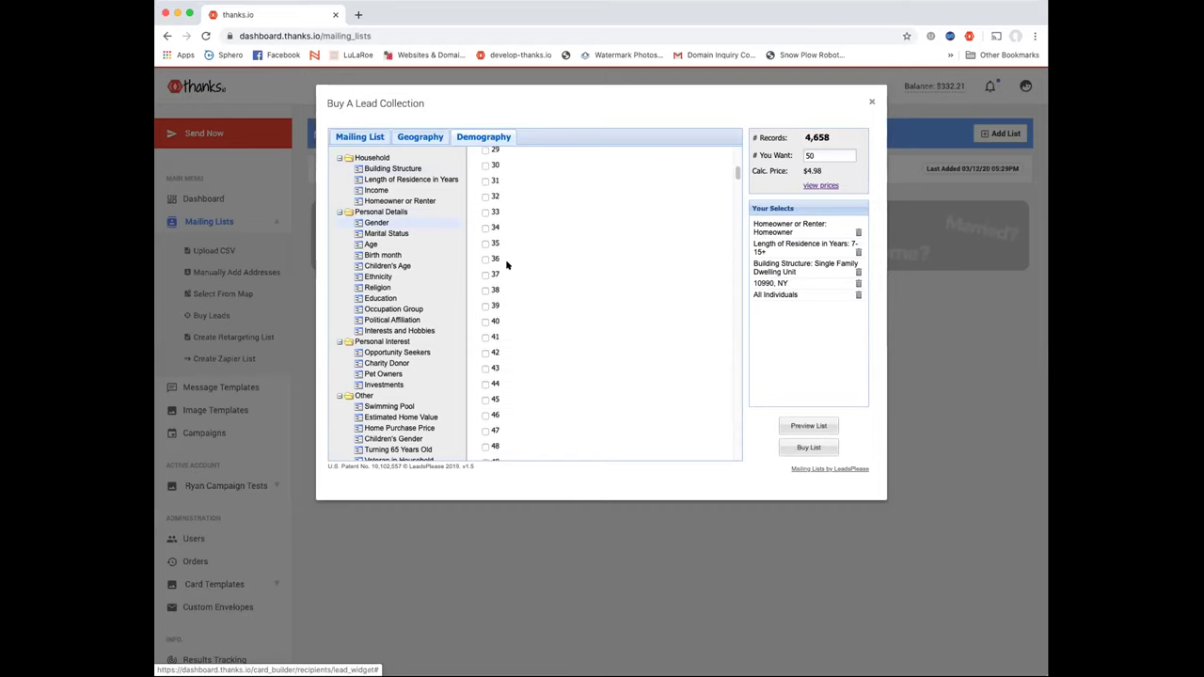
pyautogui.click(376, 264)
pyautogui.scroll(-20, 504, 269)
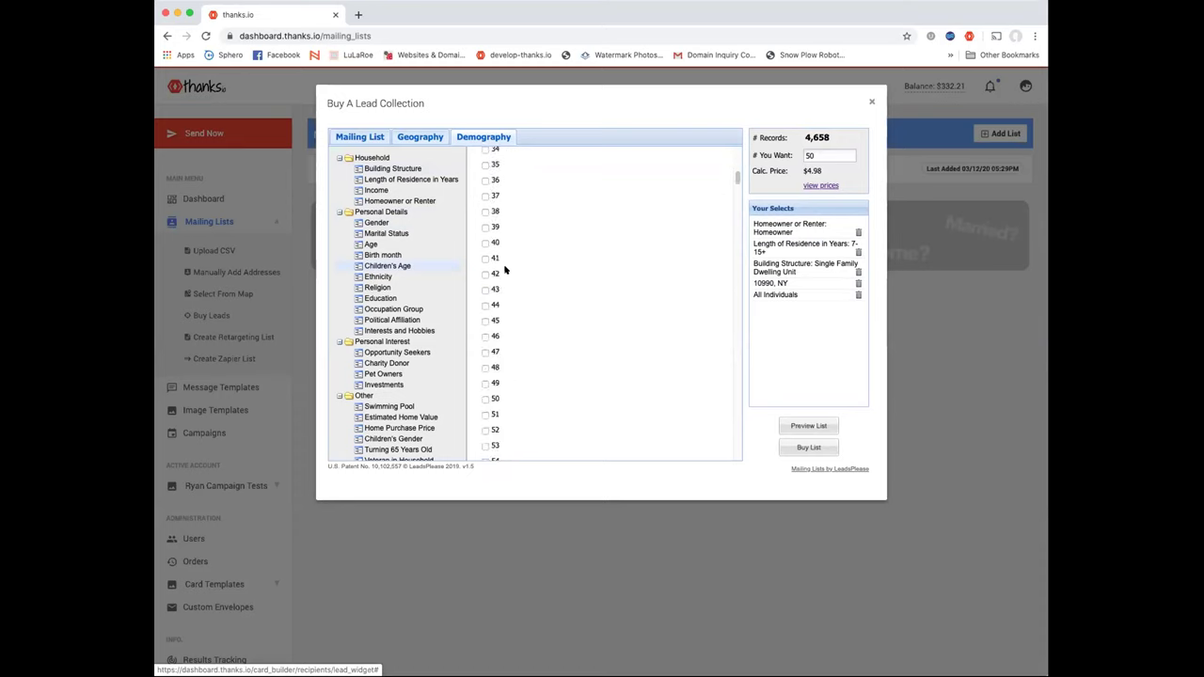
pyautogui.scroll(3, 504, 269)
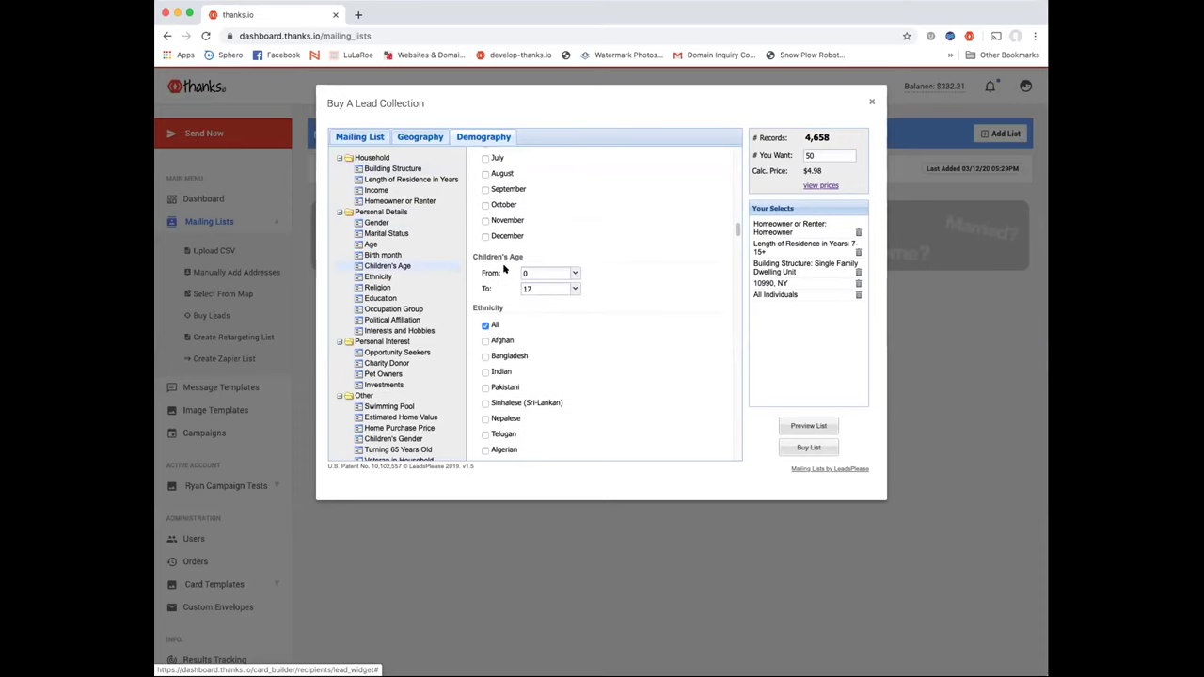
pyautogui.click(553, 272)
pyautogui.click(574, 273)
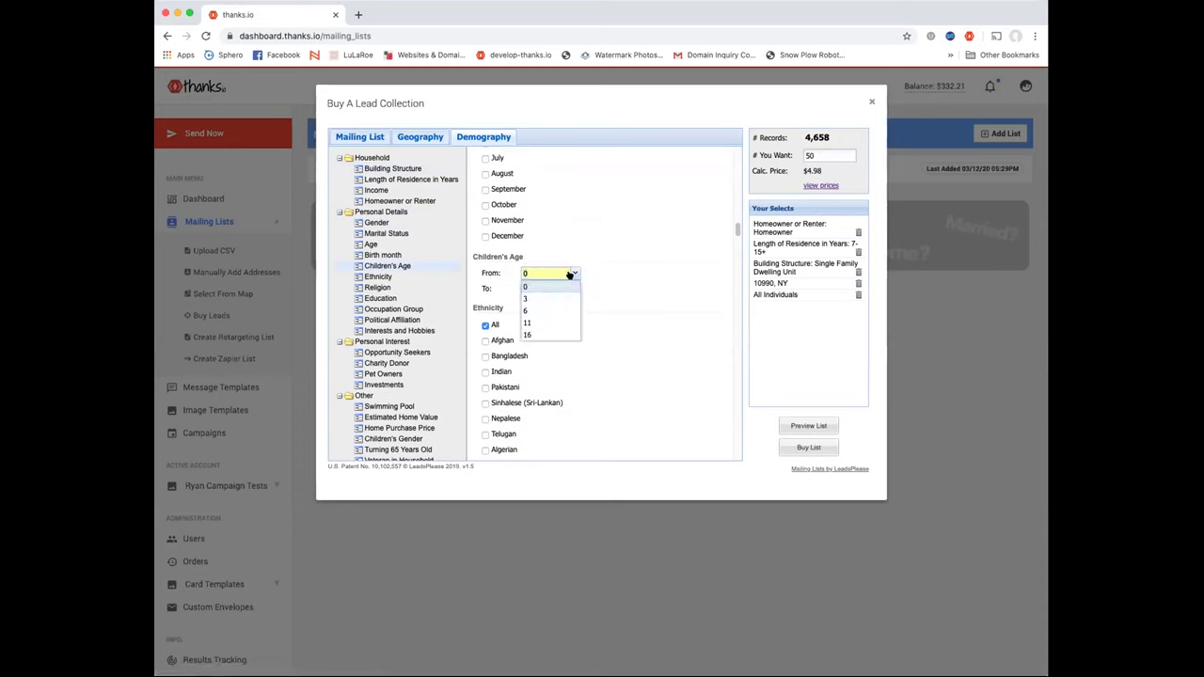
pyautogui.click(553, 335)
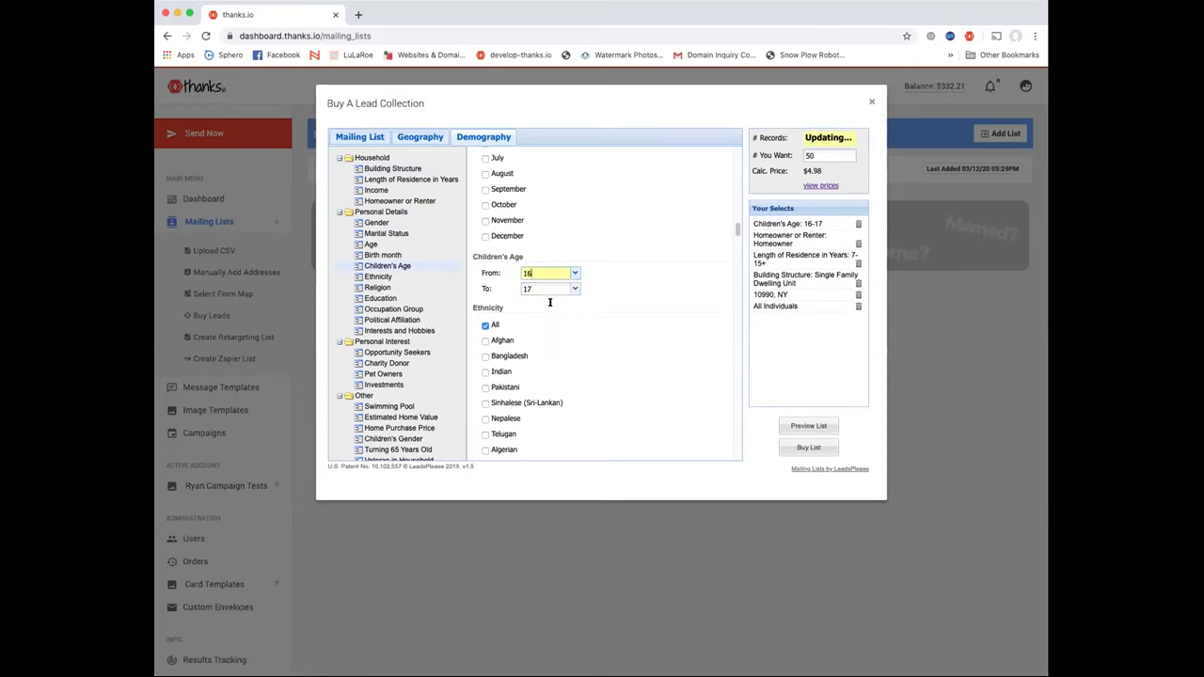
pyautogui.click(570, 290)
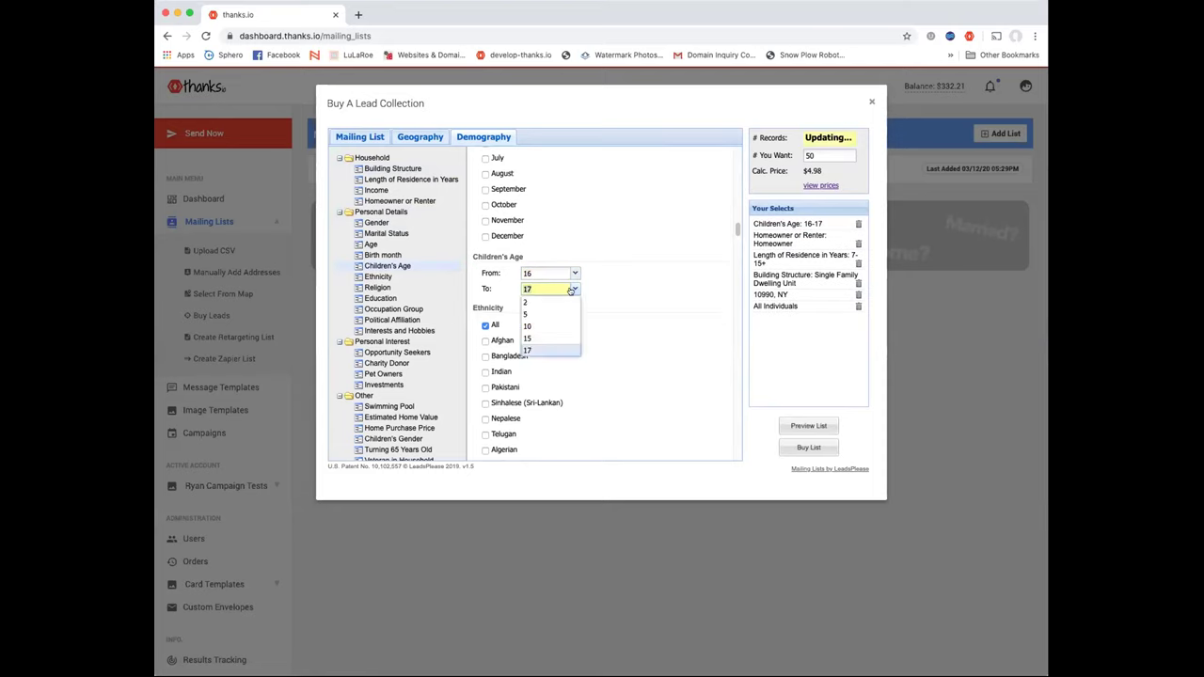
pyautogui.click(545, 349)
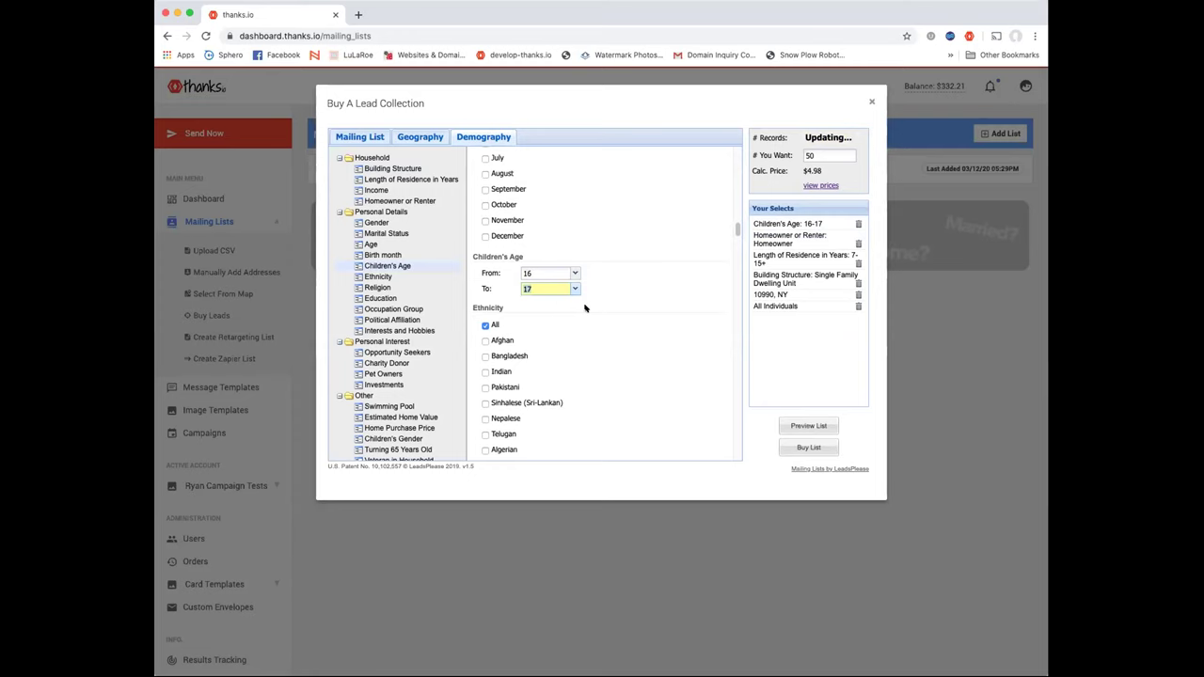
# Browse the Personal Interest and home-related filters down to Years Since Home Purchased
pyautogui.scroll(-3, 584, 307)
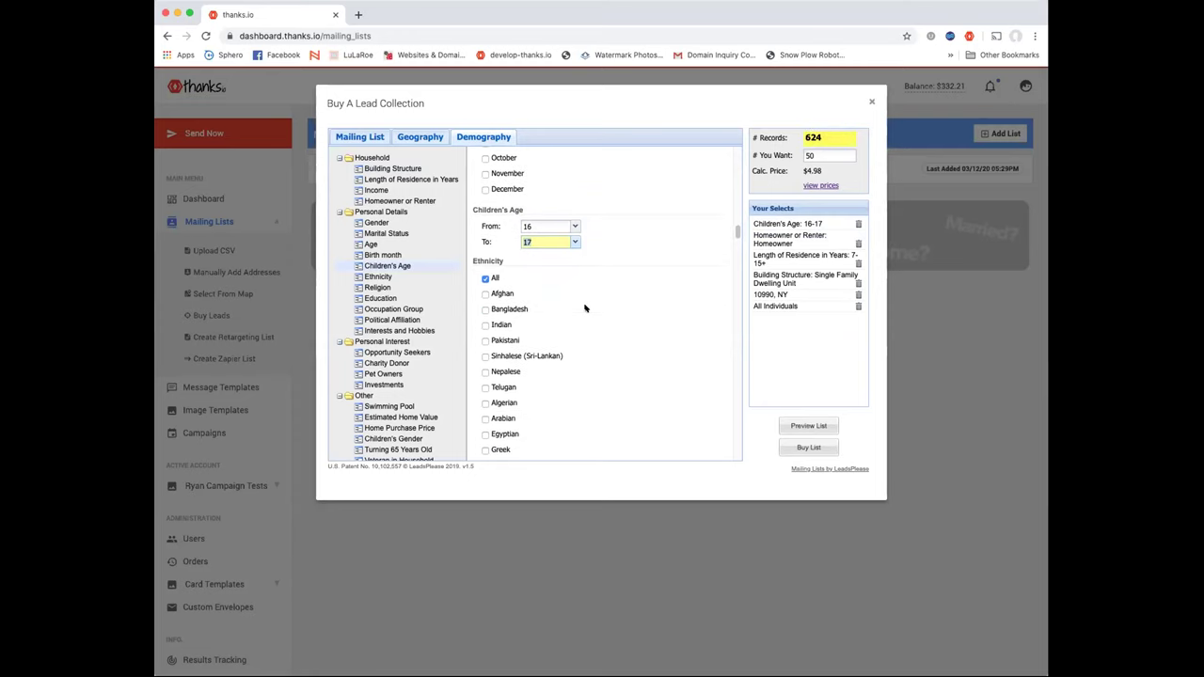
pyautogui.scroll(-1, 584, 307)
pyautogui.scroll(-5, 734, 236)
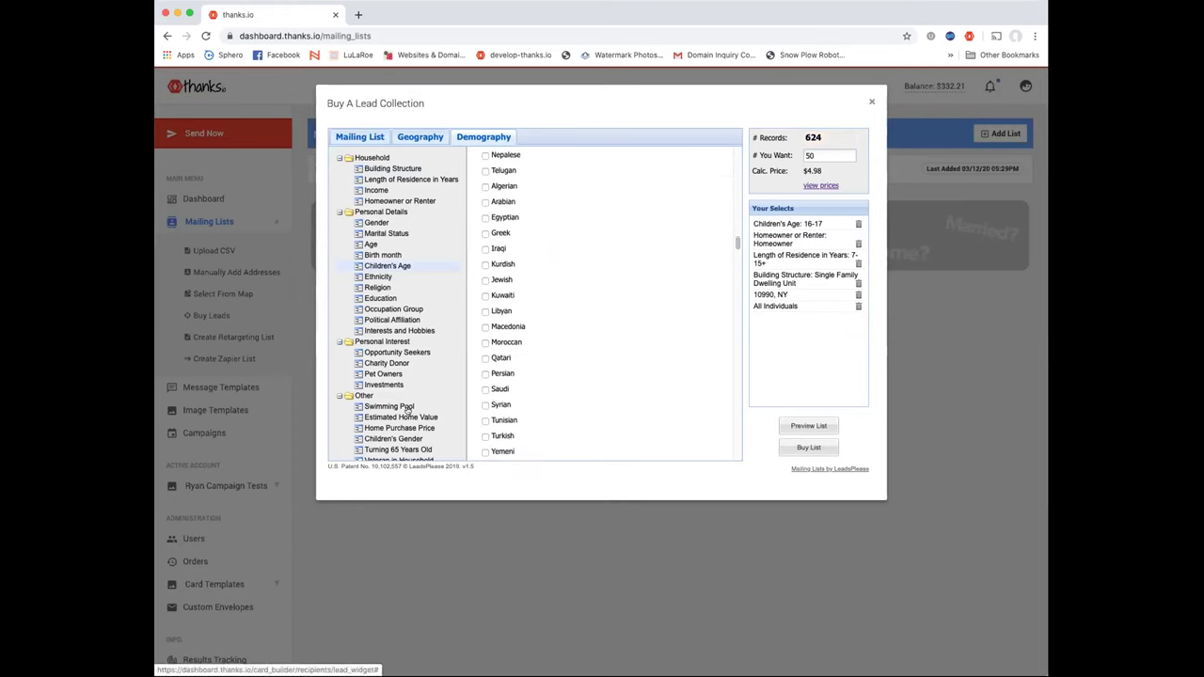
pyautogui.click(346, 343)
pyautogui.click(342, 342)
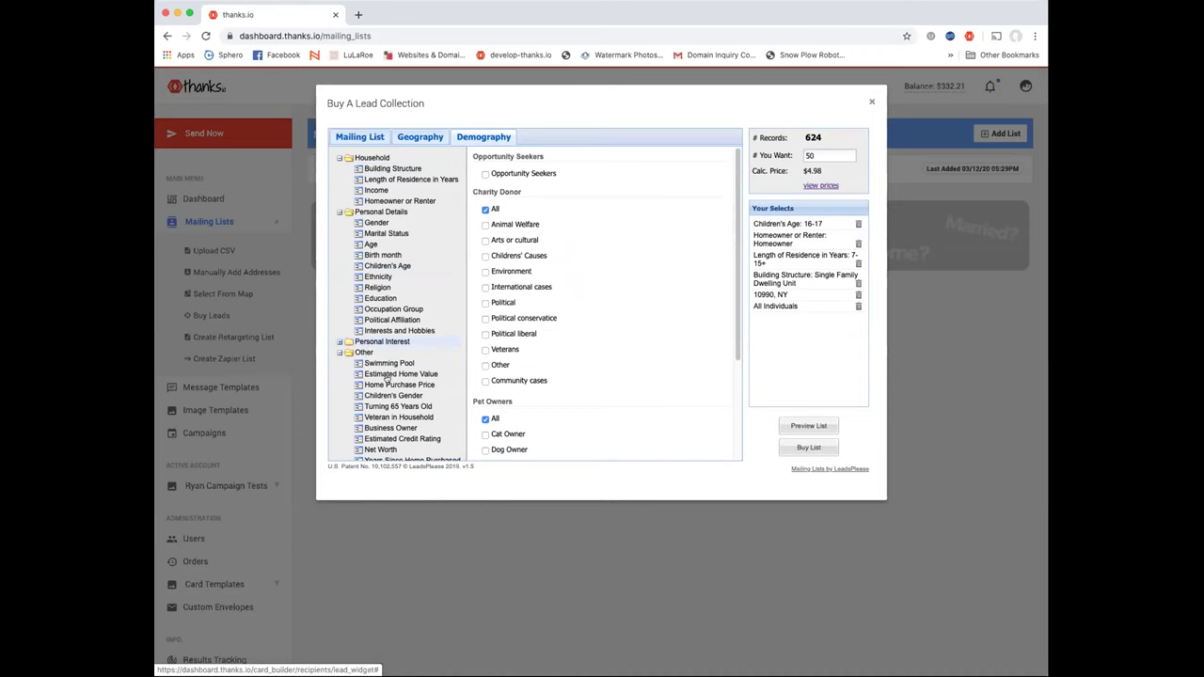
pyautogui.click(339, 211)
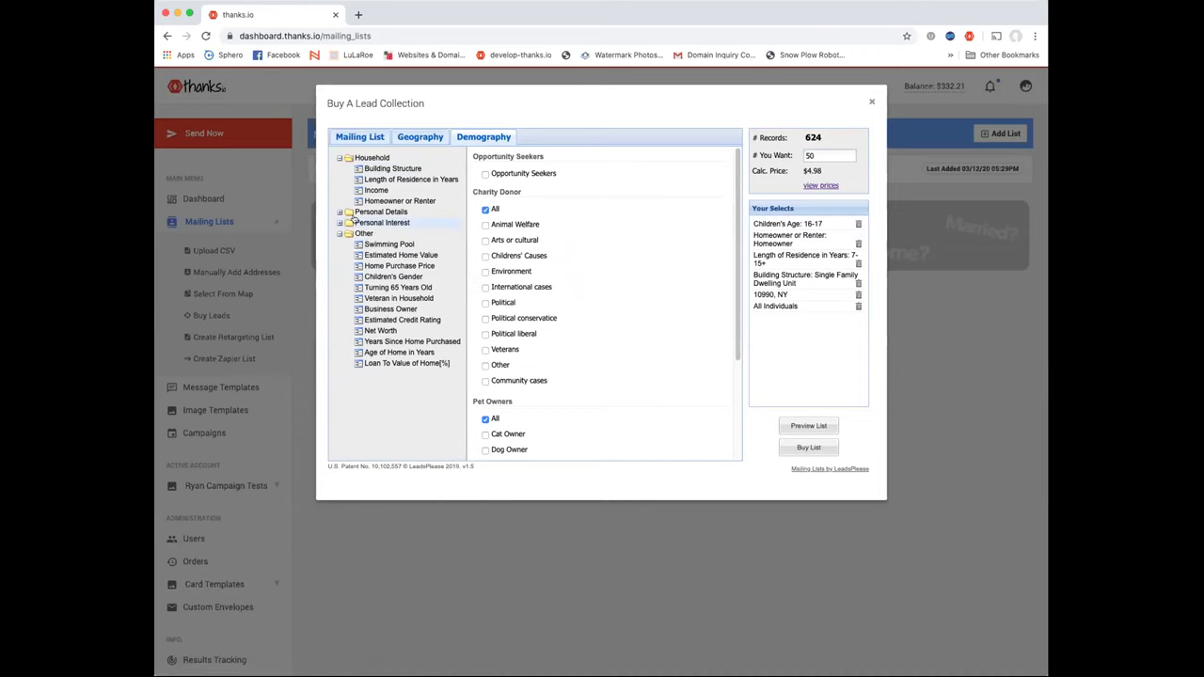
pyautogui.click(389, 243)
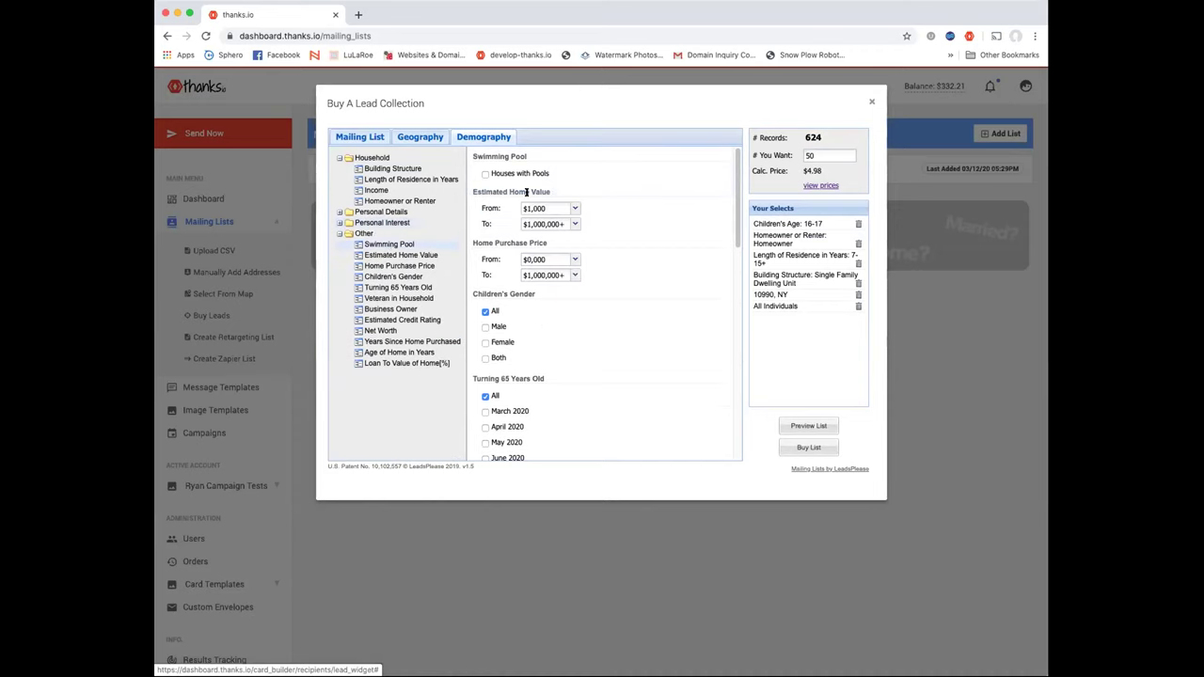
pyautogui.scroll(-2, 546, 347)
pyautogui.scroll(-3, 545, 347)
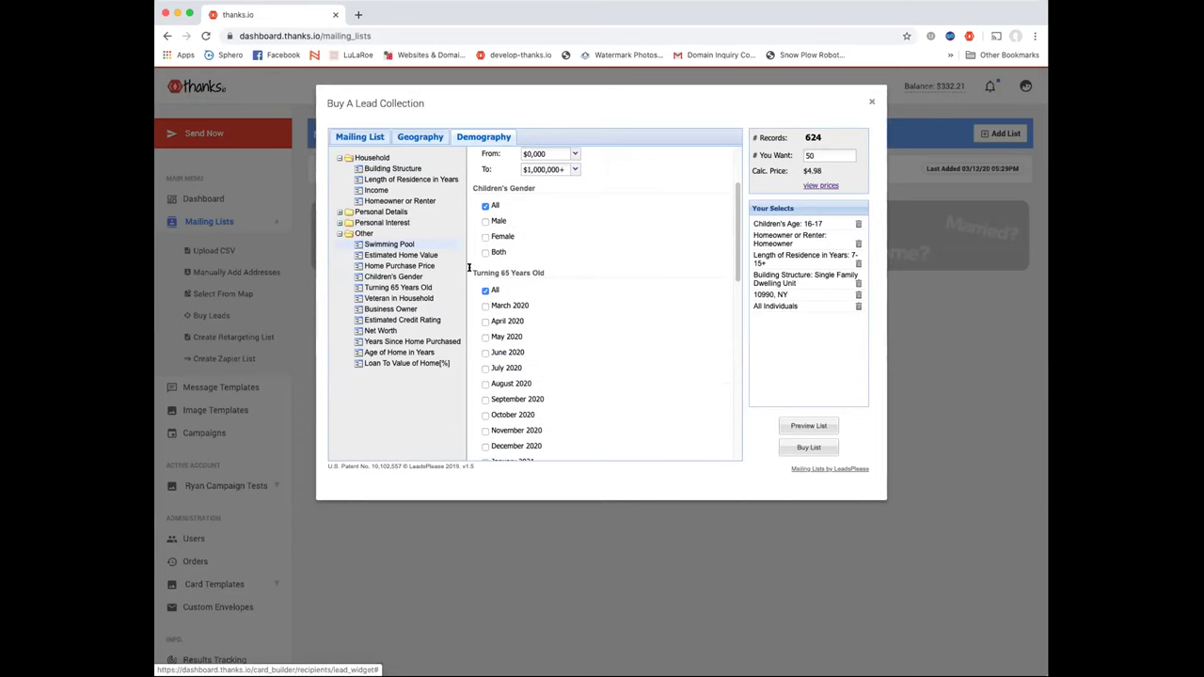
pyautogui.scroll(-5, 570, 323)
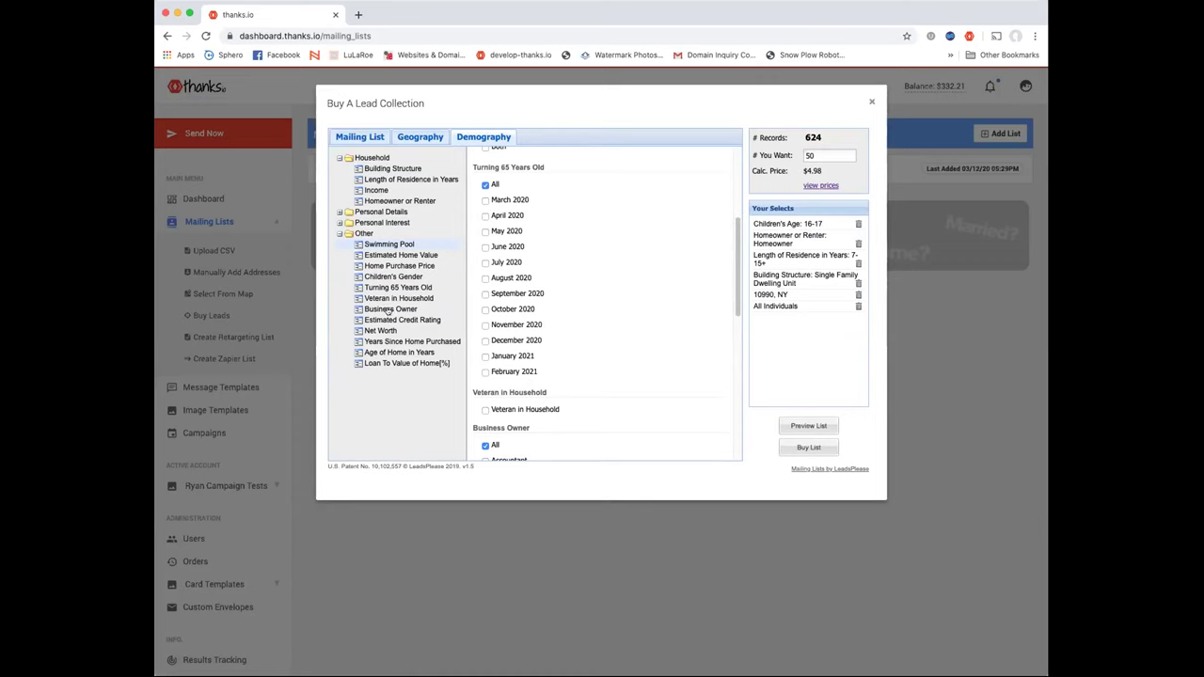
pyautogui.scroll(-10, 503, 333)
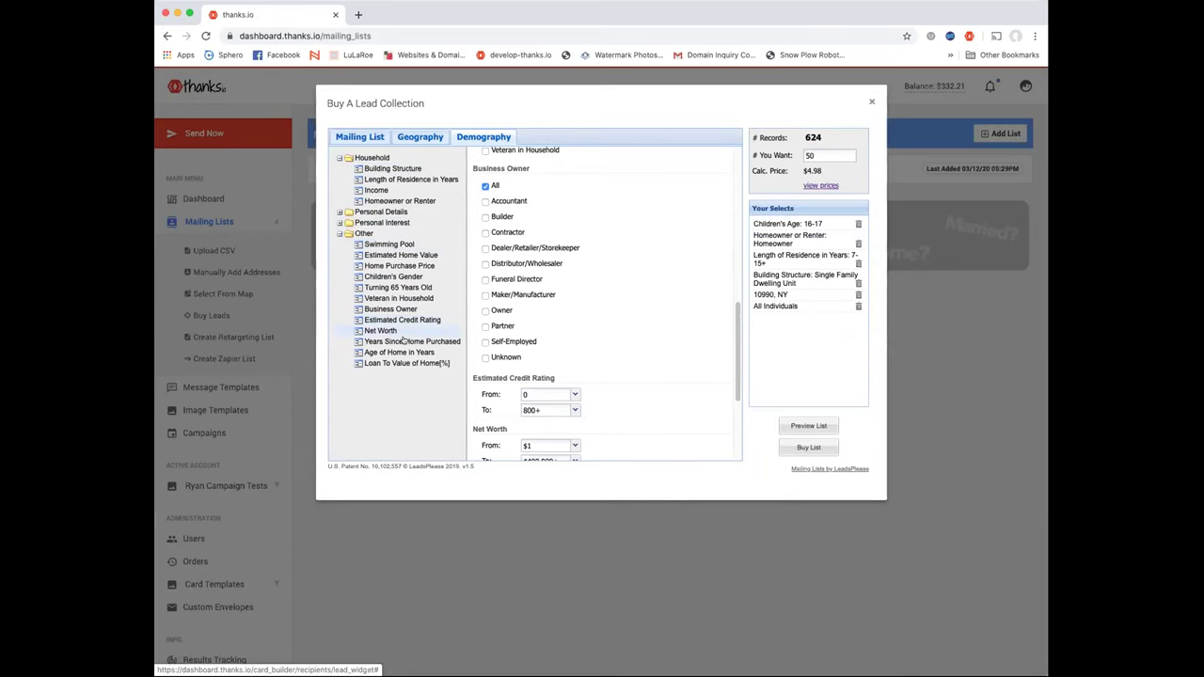
pyautogui.click(458, 343)
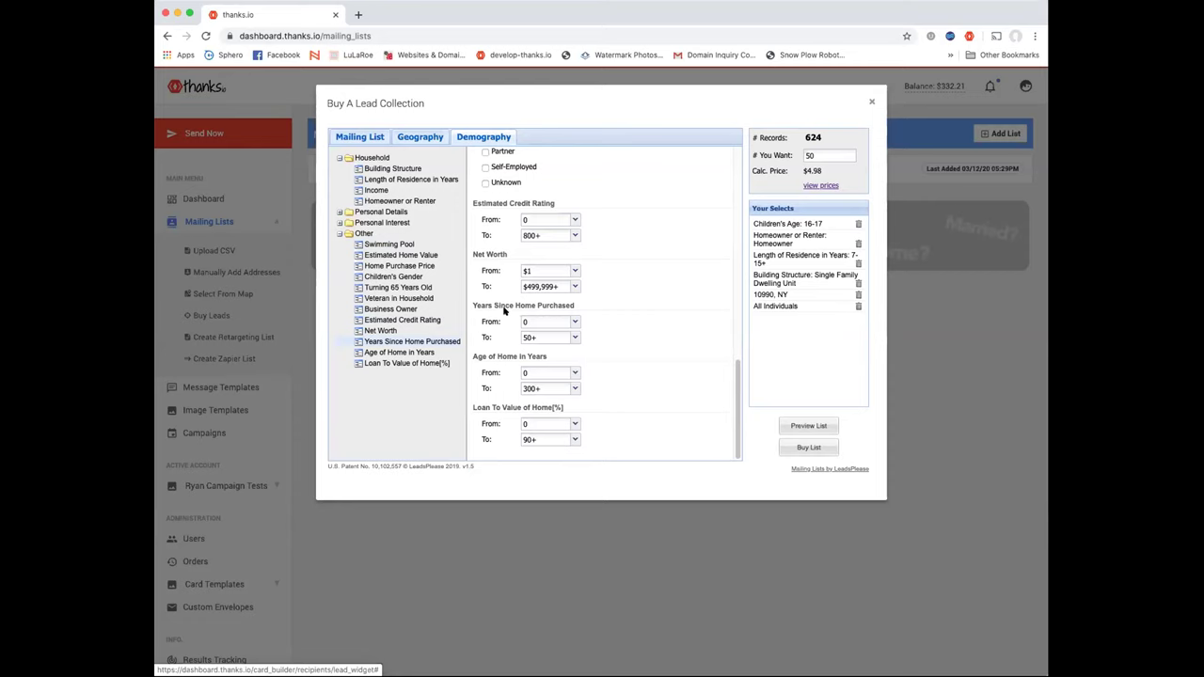
# Limit Years Since Home Purchased to 0–5 and Loan To Value to 50–90+, leaving 0 records
pyautogui.click(573, 336)
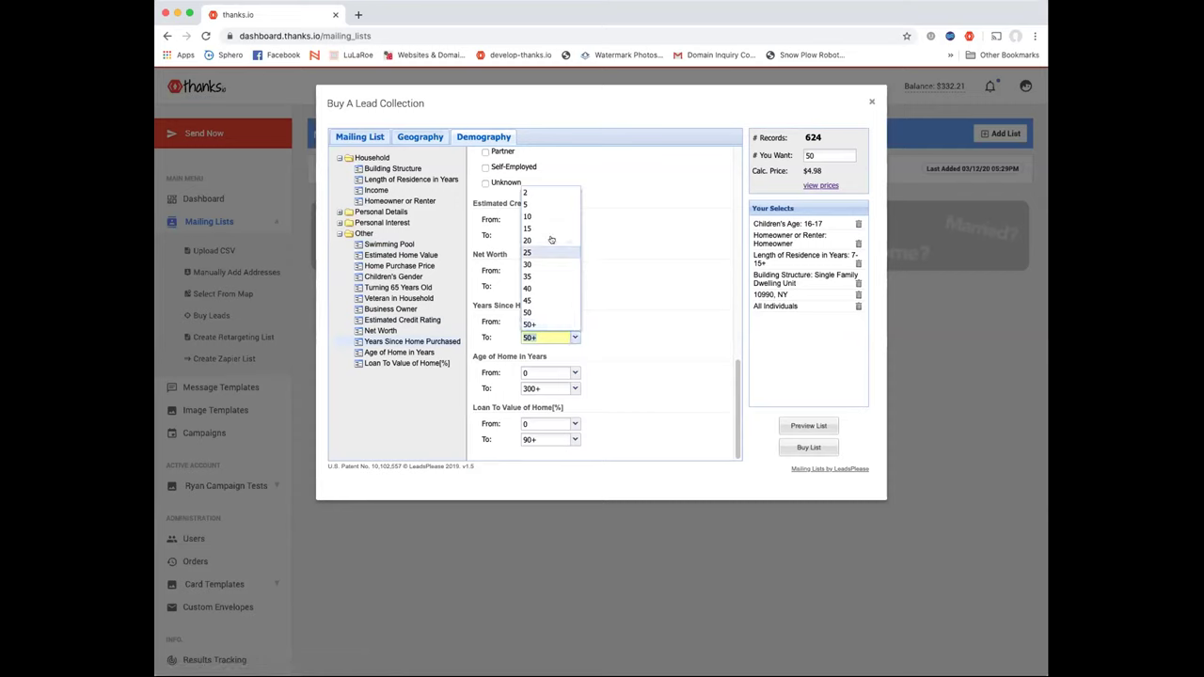
pyautogui.click(538, 204)
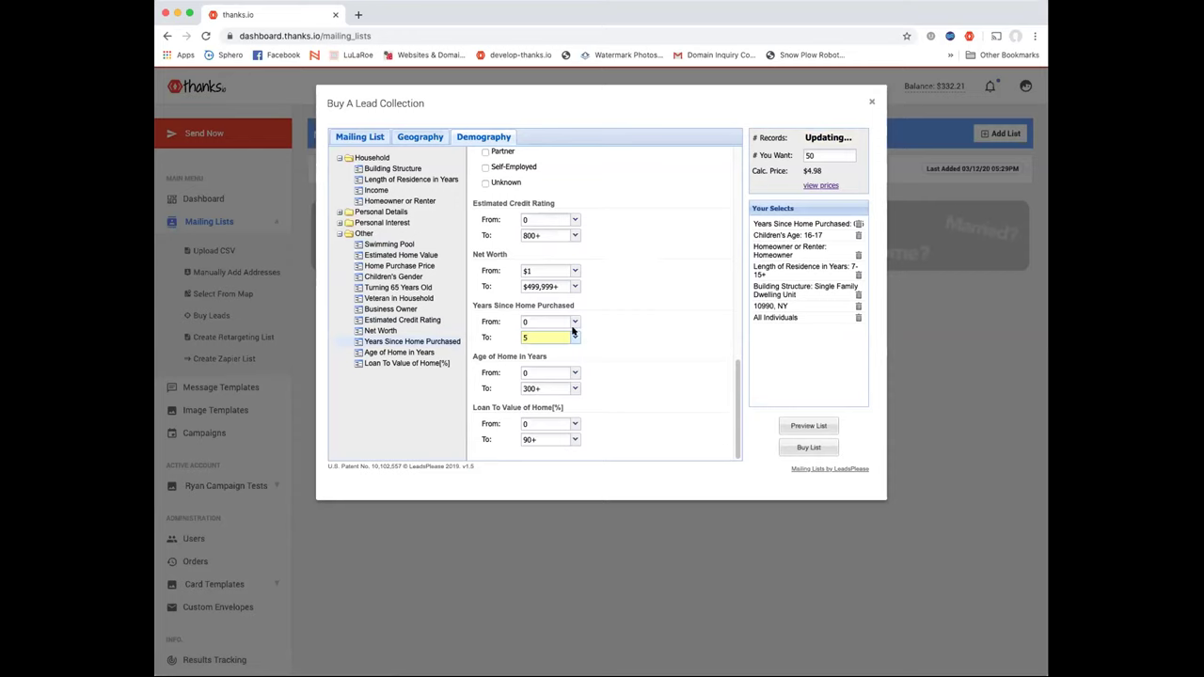
pyautogui.click(494, 352)
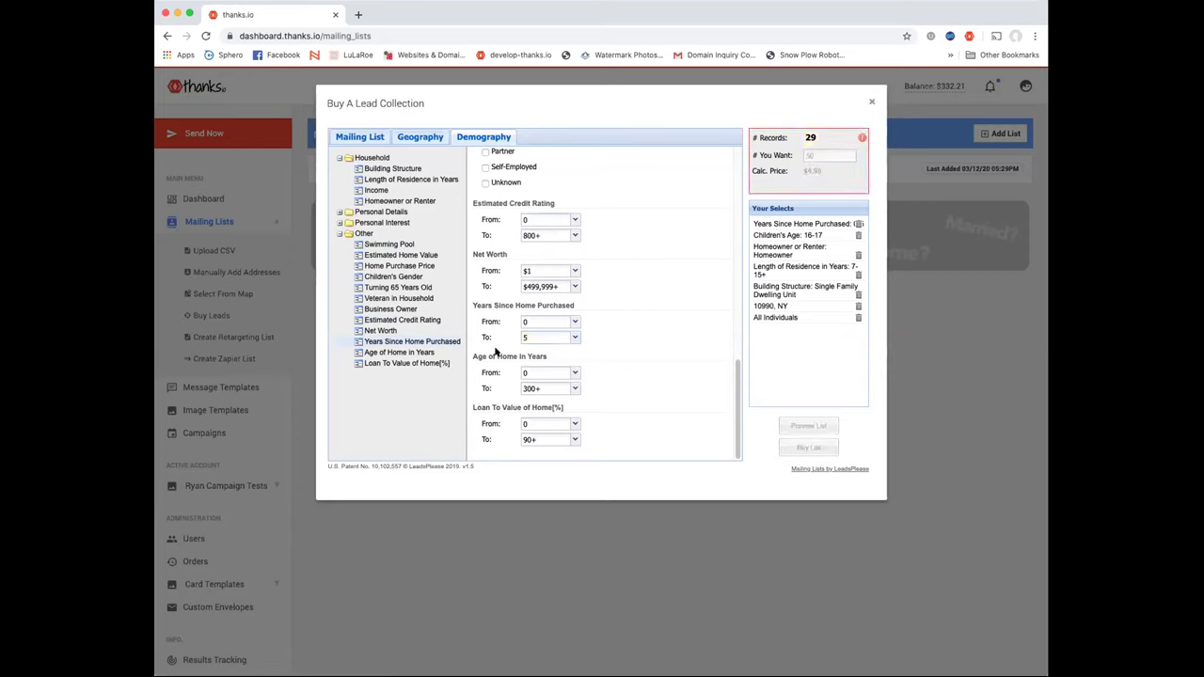
pyautogui.scroll(1, 496, 350)
pyautogui.scroll(-1, 496, 351)
pyautogui.click(574, 424)
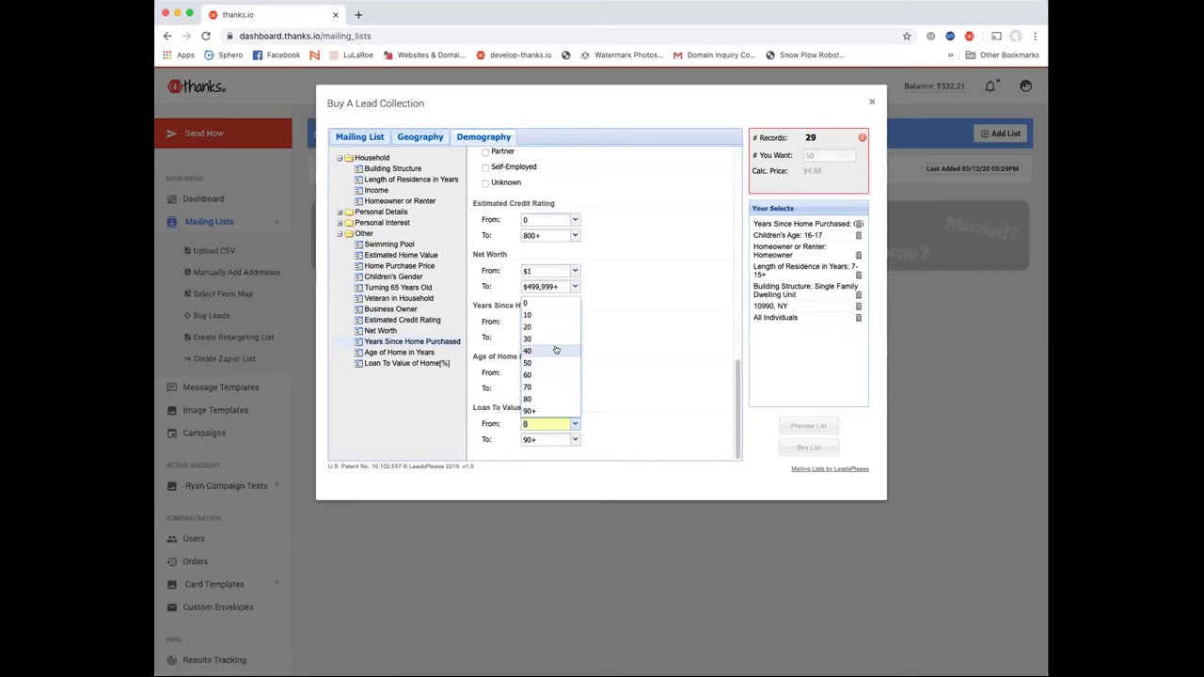
pyautogui.click(555, 362)
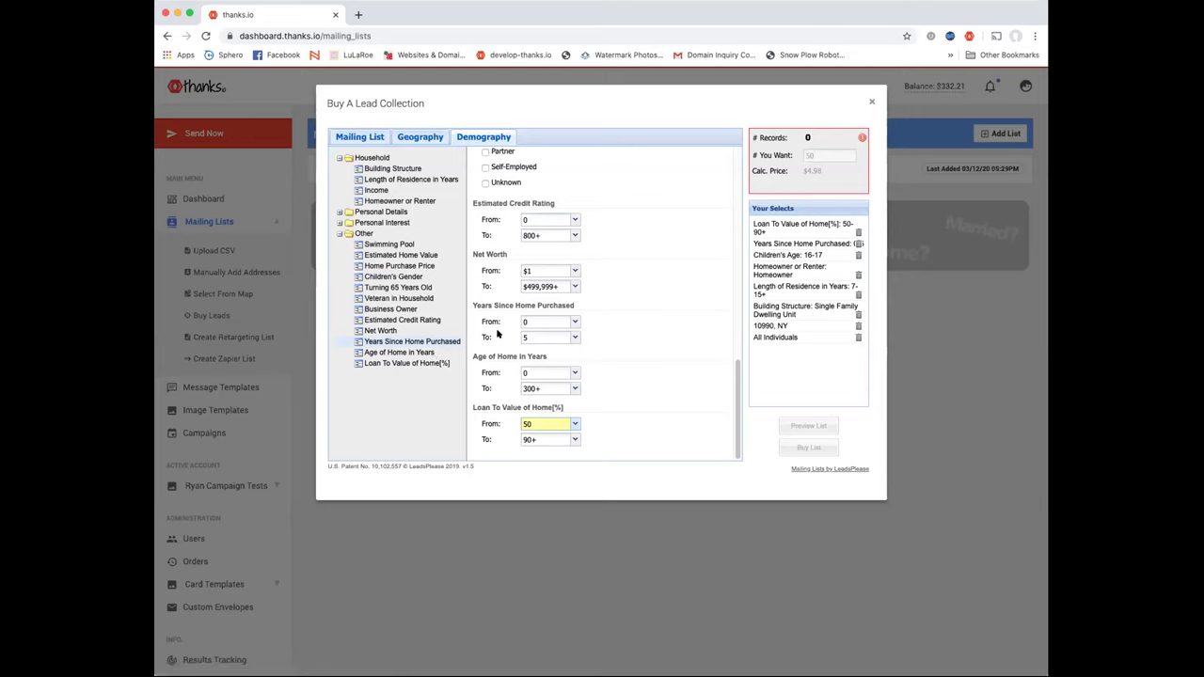
# Browse the Personal Interest, Pet Owners and Personal Details filter groups
pyautogui.click(368, 222)
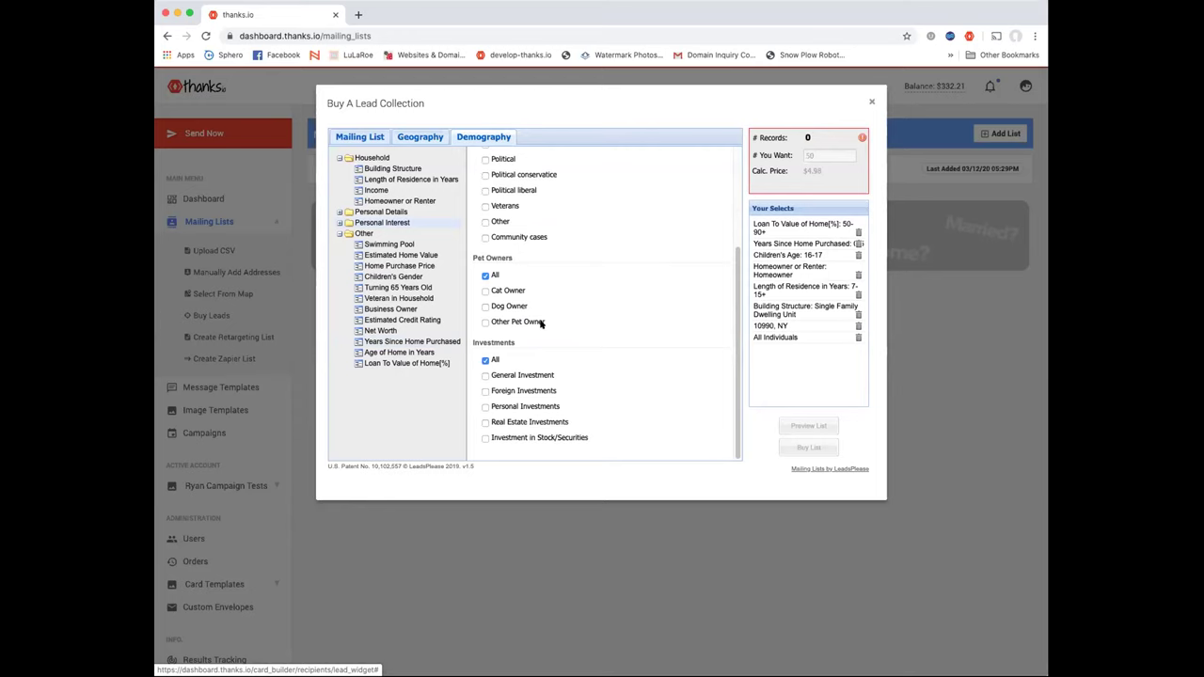
pyautogui.scroll(3, 540, 297)
pyautogui.scroll(-1, 541, 297)
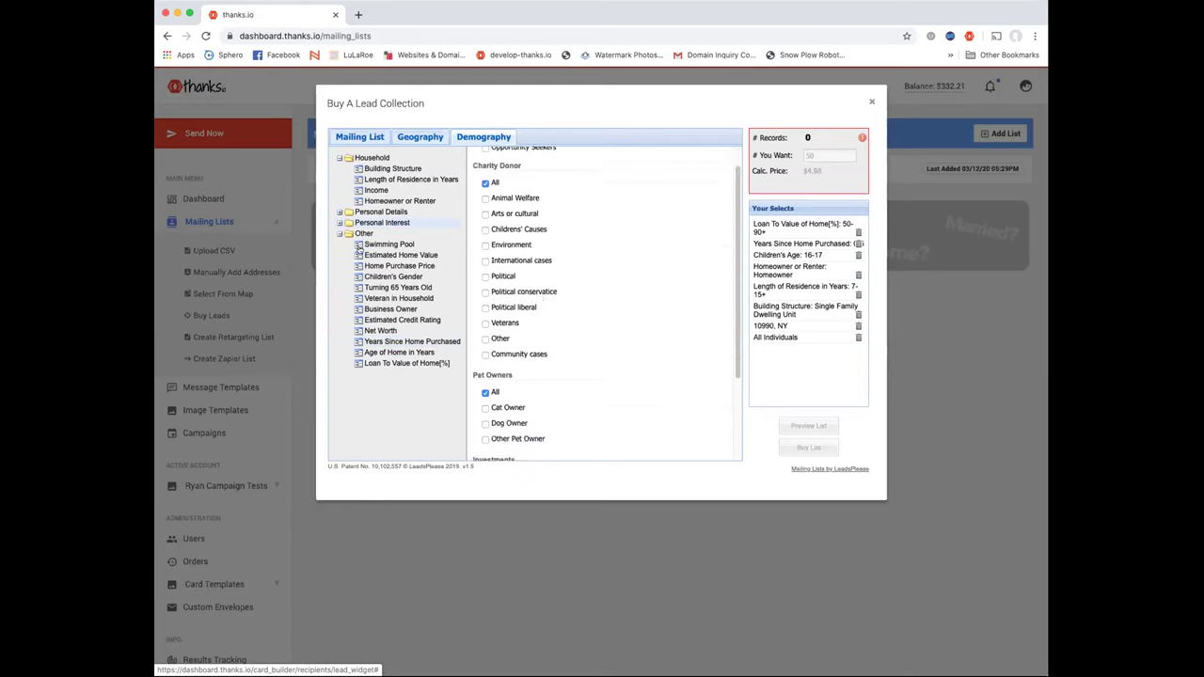
pyautogui.click(338, 234)
pyautogui.click(339, 223)
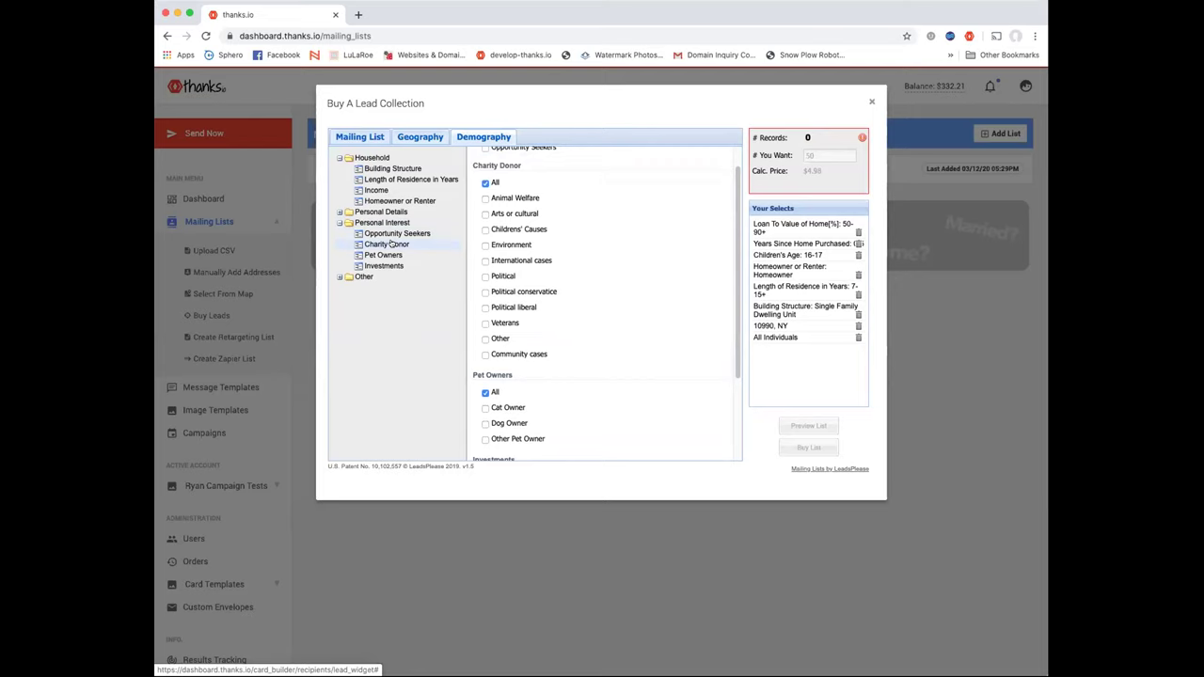
pyautogui.click(378, 260)
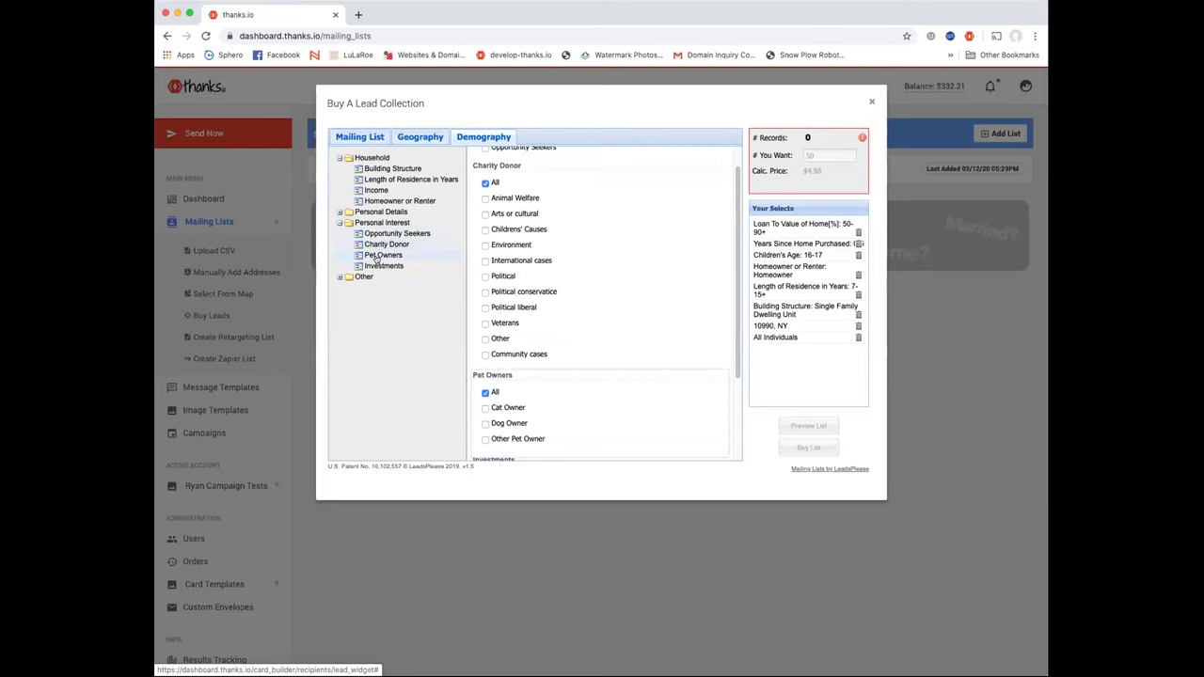
pyautogui.click(377, 212)
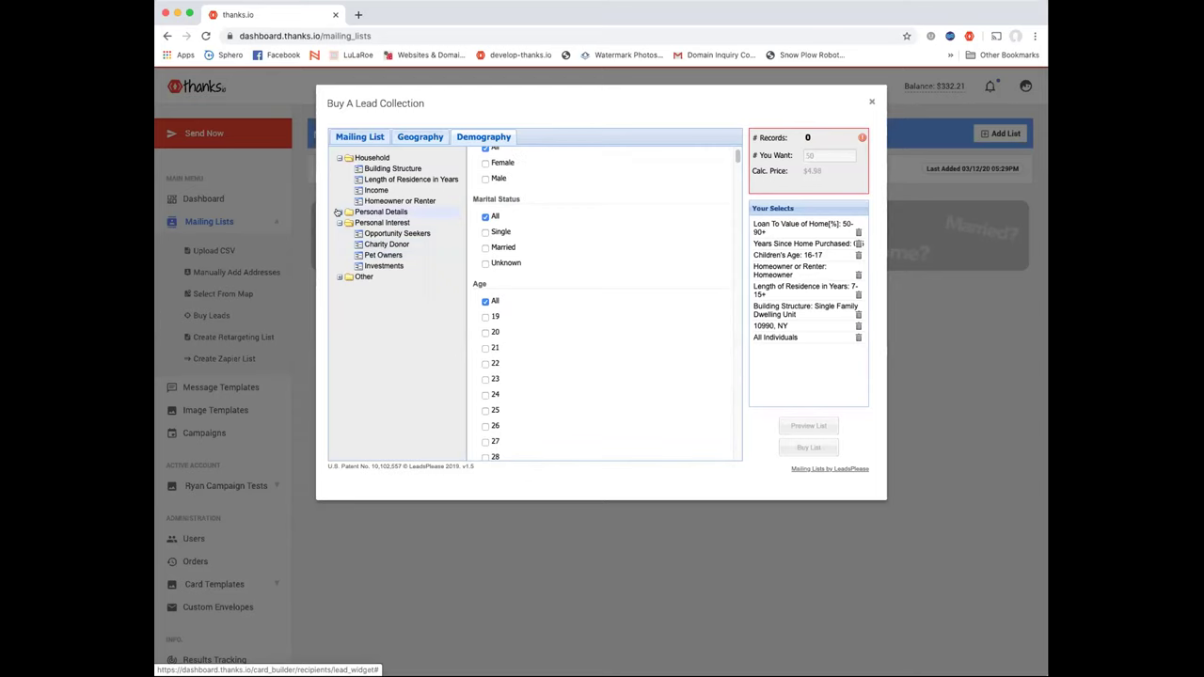
pyautogui.click(339, 211)
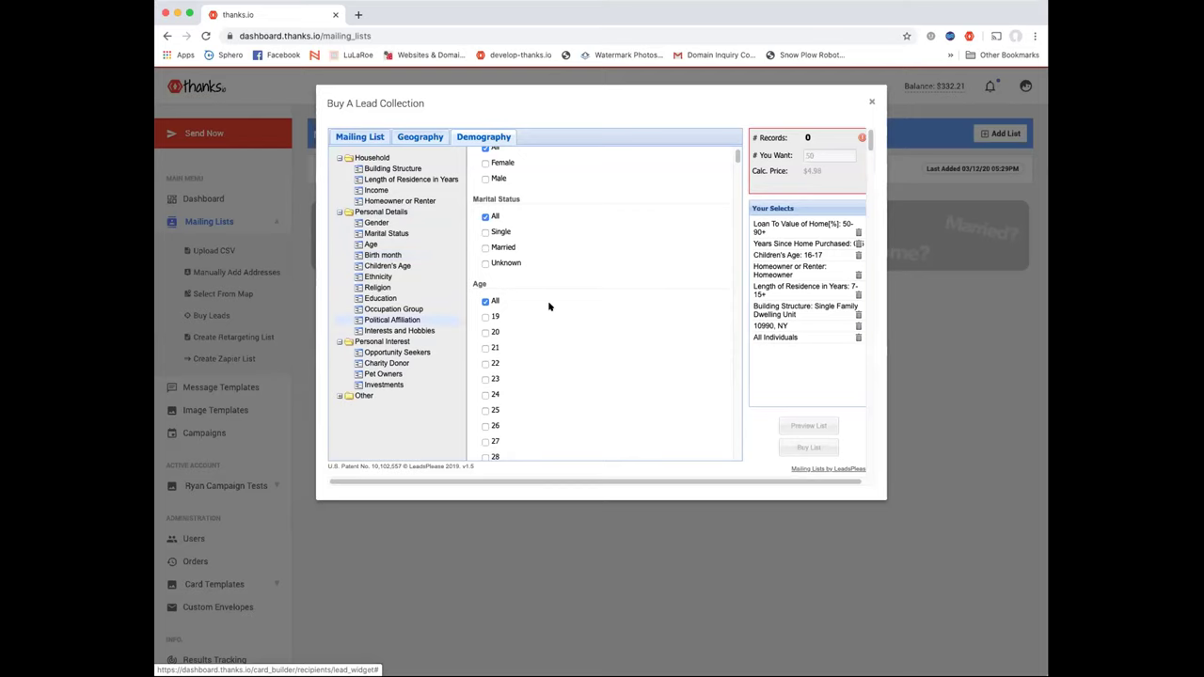
# Check the Geography tab and return to the Mailing List overview targeting All Individuals
pyautogui.scroll(-1, 613, 293)
pyautogui.scroll(3, 638, 264)
pyautogui.scroll(-20, 638, 263)
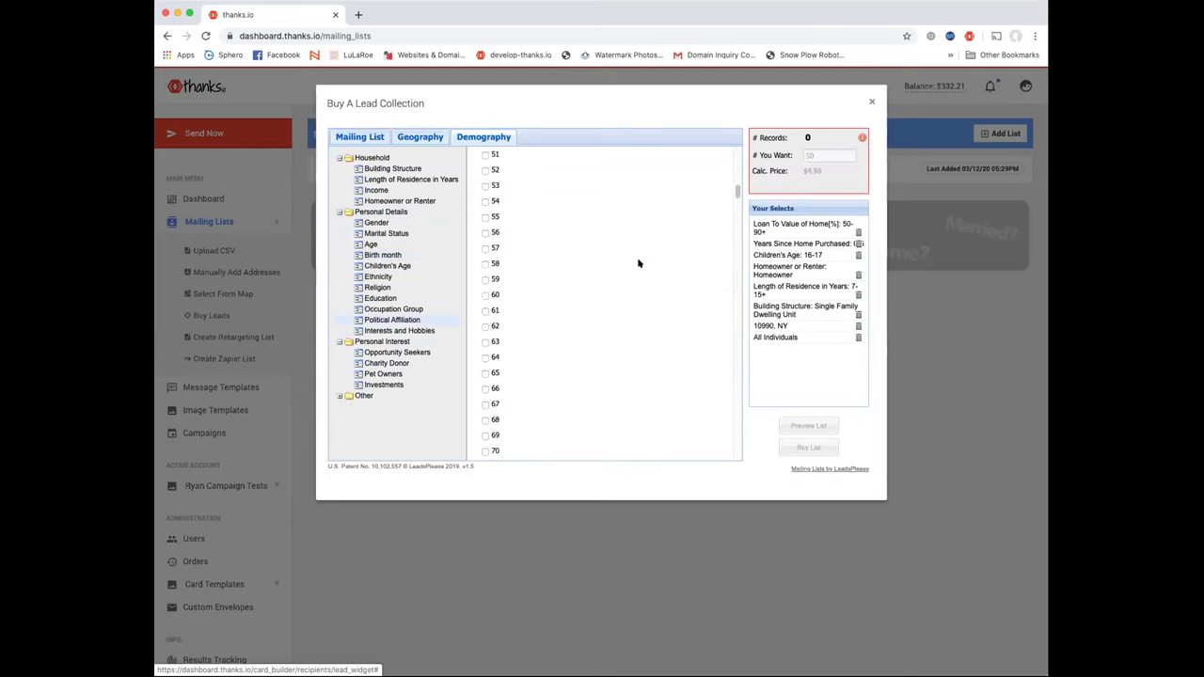
pyautogui.scroll(12, 638, 263)
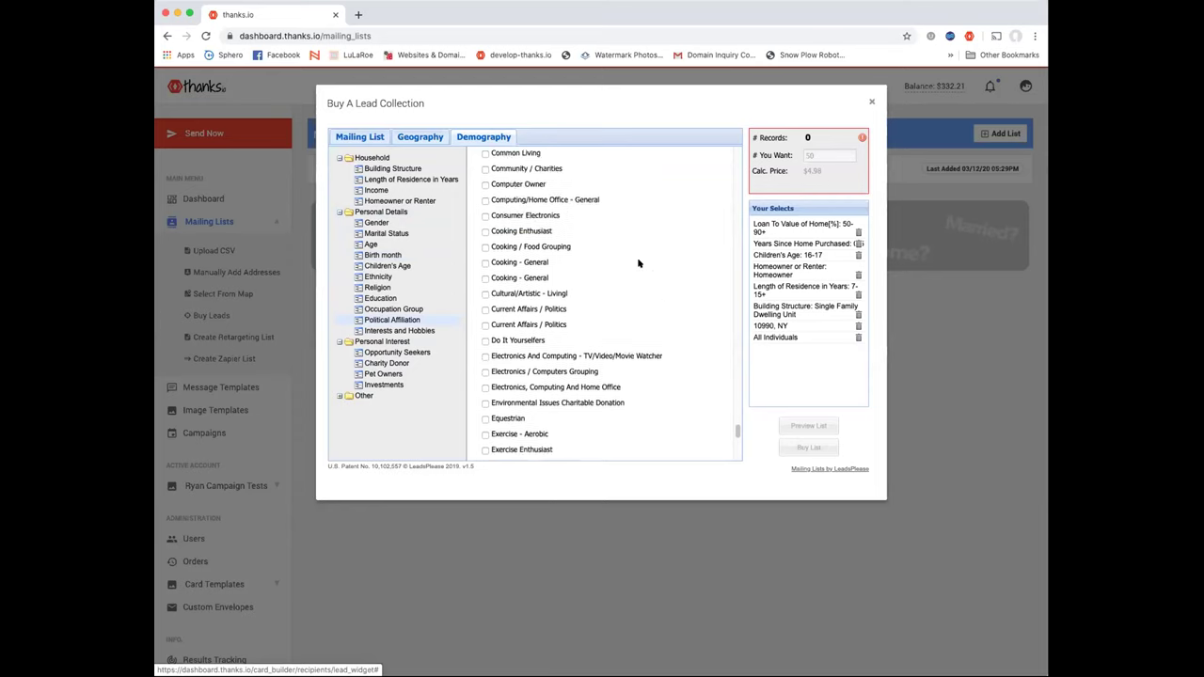
pyautogui.scroll(1, 593, 216)
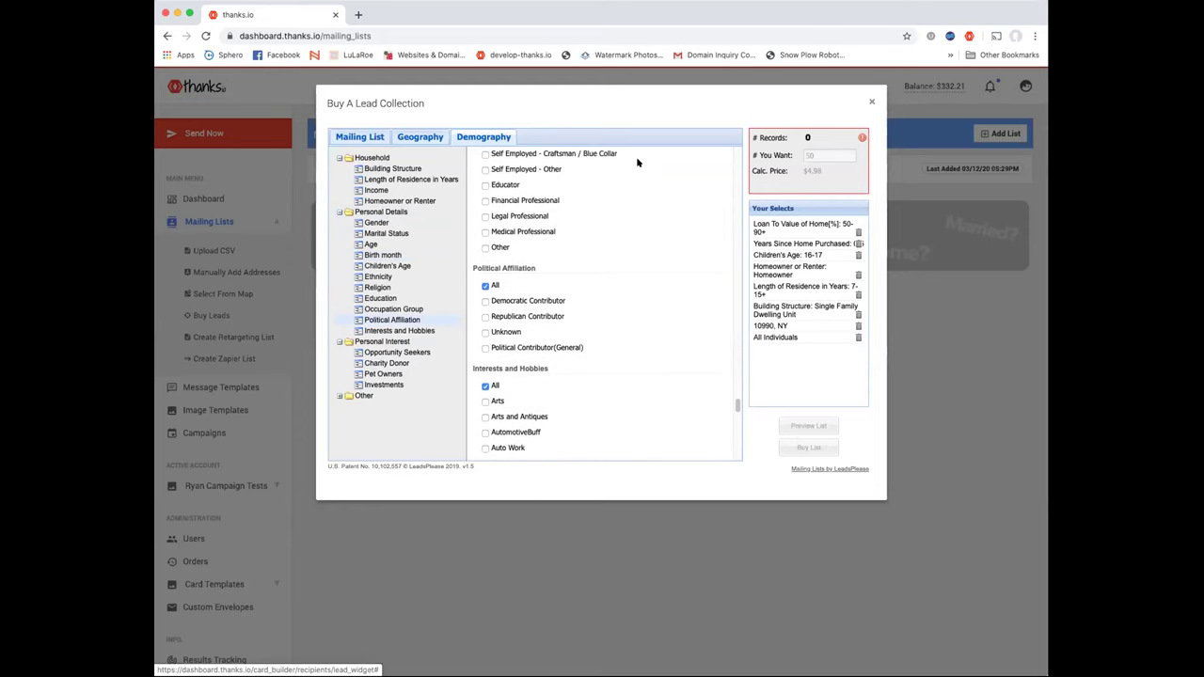
pyautogui.click(402, 141)
pyautogui.click(353, 136)
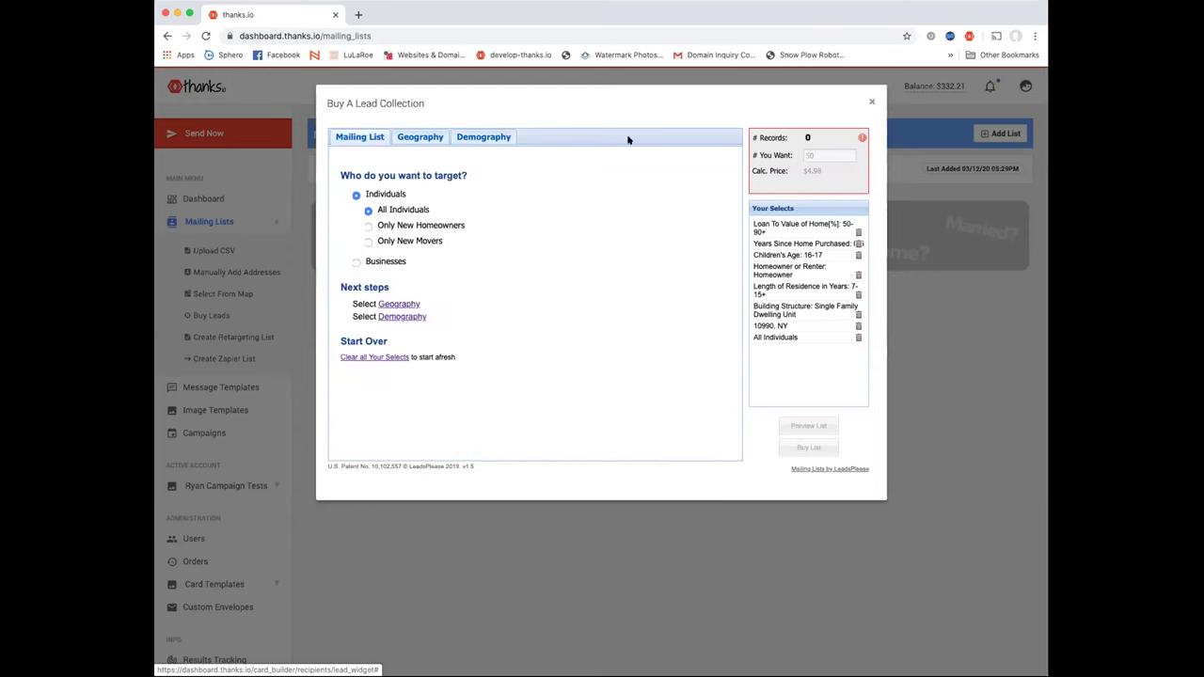
# Delete the Loan To Value, Years Since Purchase, Children's Age and Homeowner filters, restoring 4,898 records
pyautogui.click(858, 232)
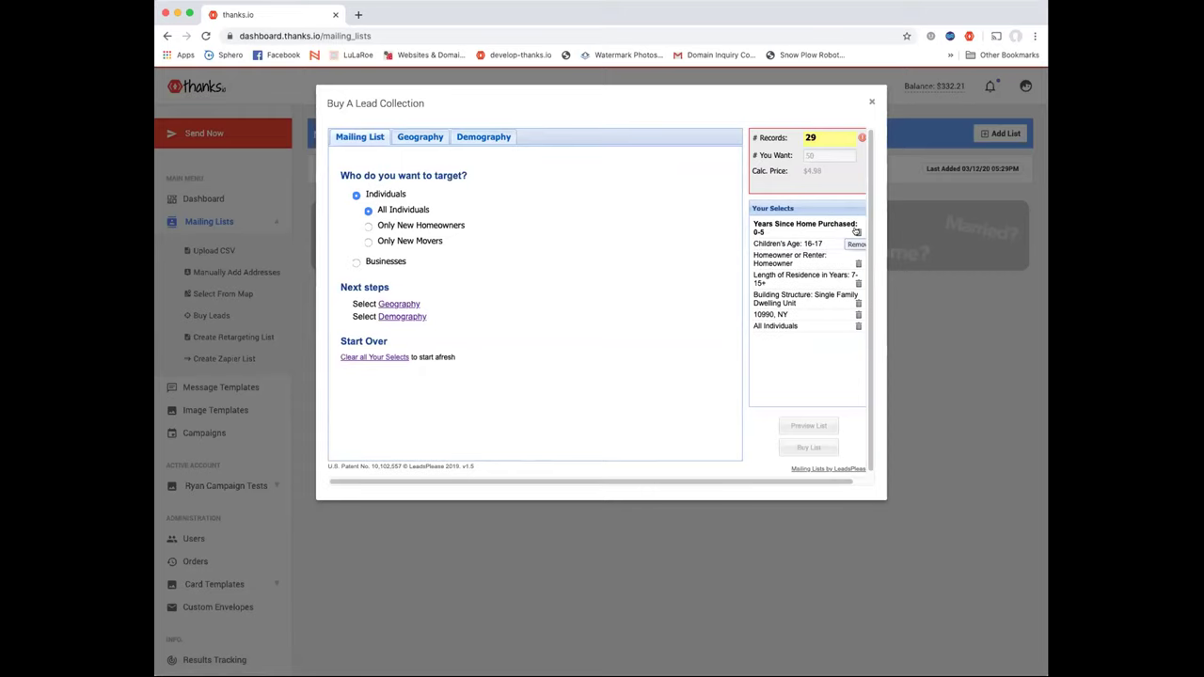
pyautogui.click(857, 224)
pyautogui.click(857, 224)
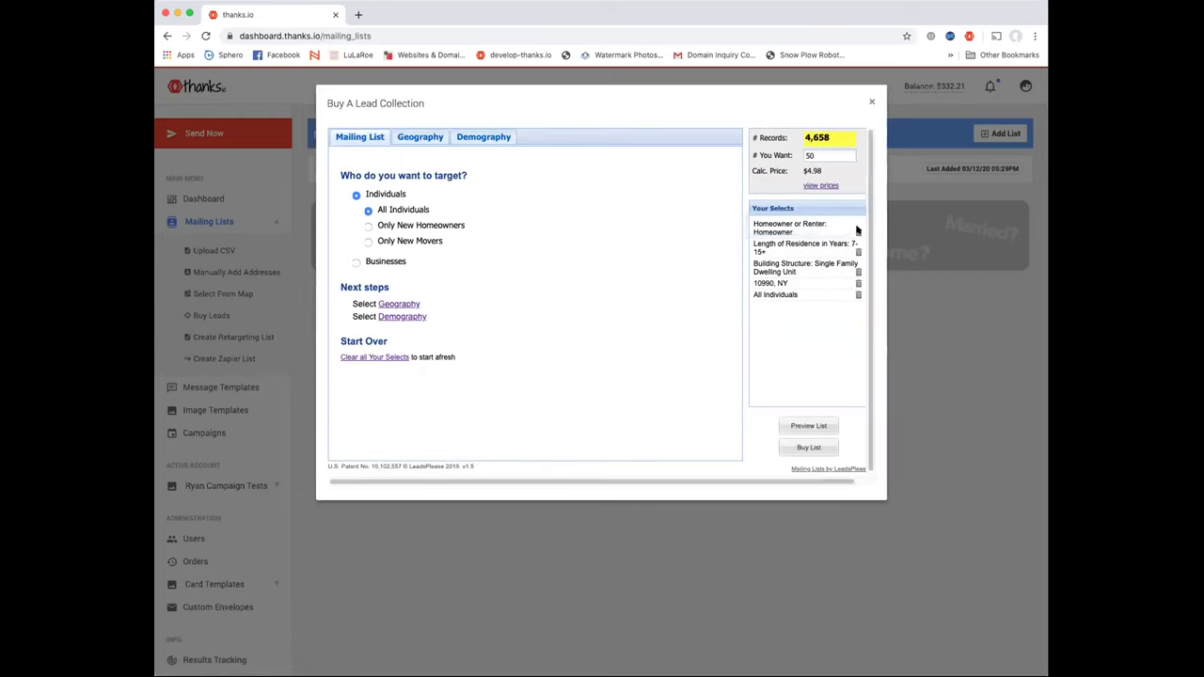
pyautogui.click(857, 231)
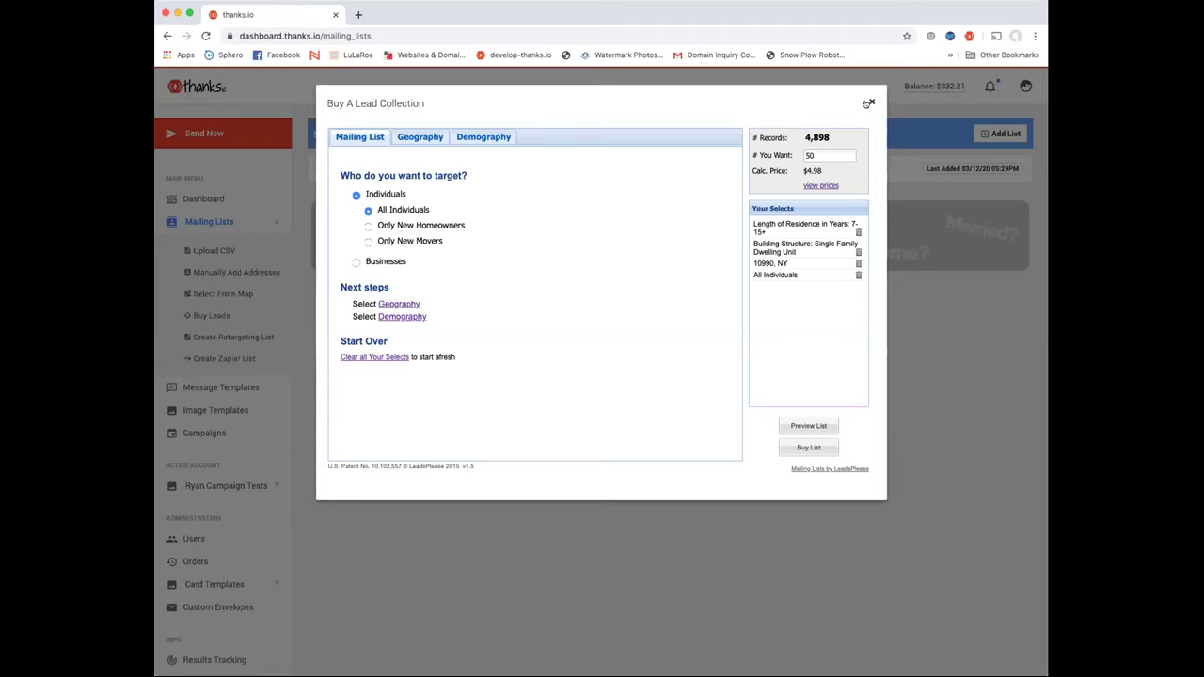
pyautogui.click(820, 153)
# Request 4000 leads, review the pricing tiers, then close the lead-buying dialog
pyautogui.doubleClick(821, 153)
pyautogui.write('4000')
pyautogui.click(830, 185)
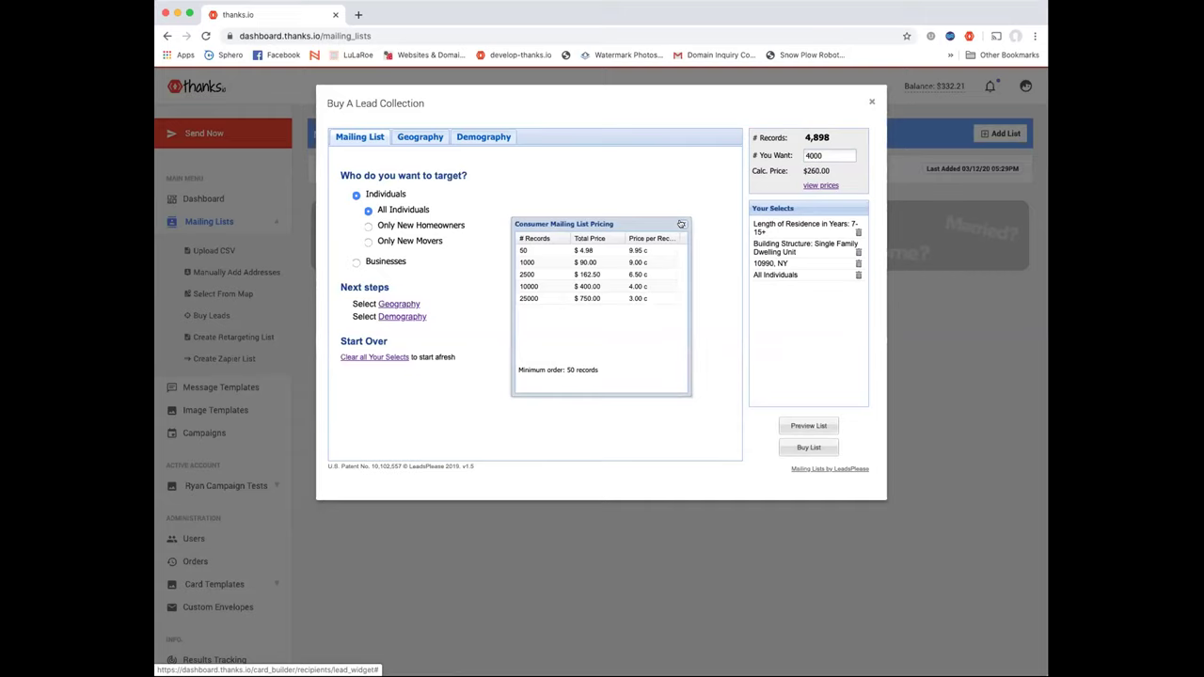
pyautogui.click(682, 224)
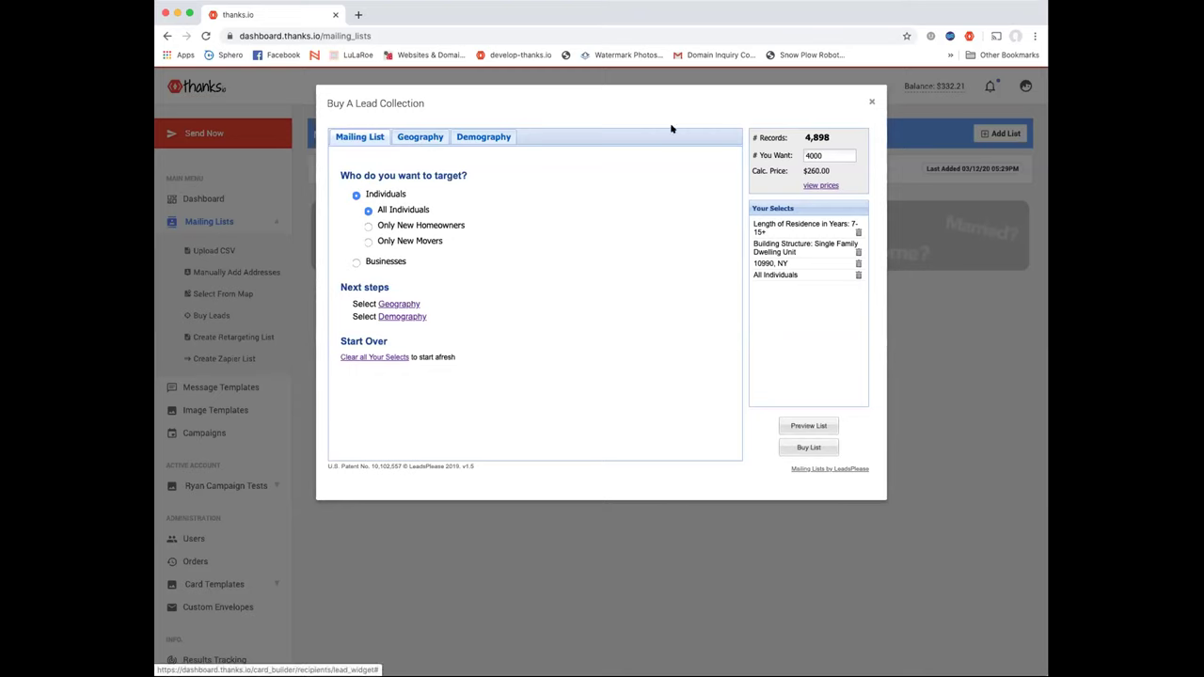
pyautogui.click(871, 102)
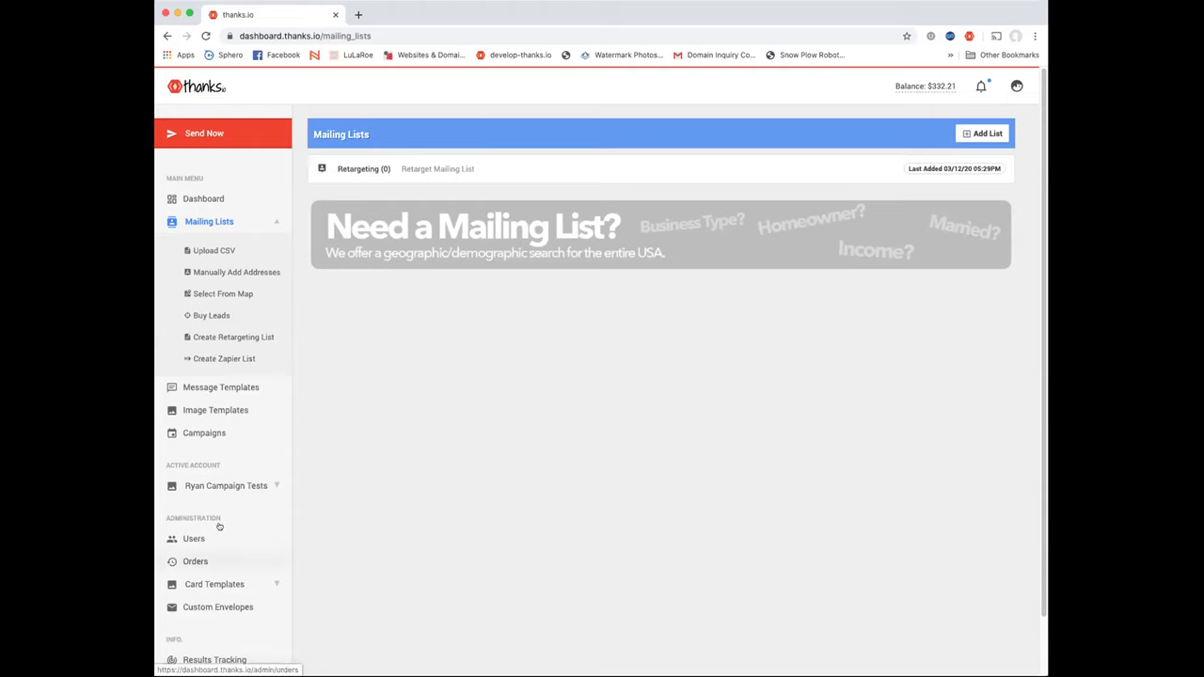
# Open help.thanks.io in a new tab and search the help articles for 'just listed'
pyautogui.scroll(-2, 226, 560)
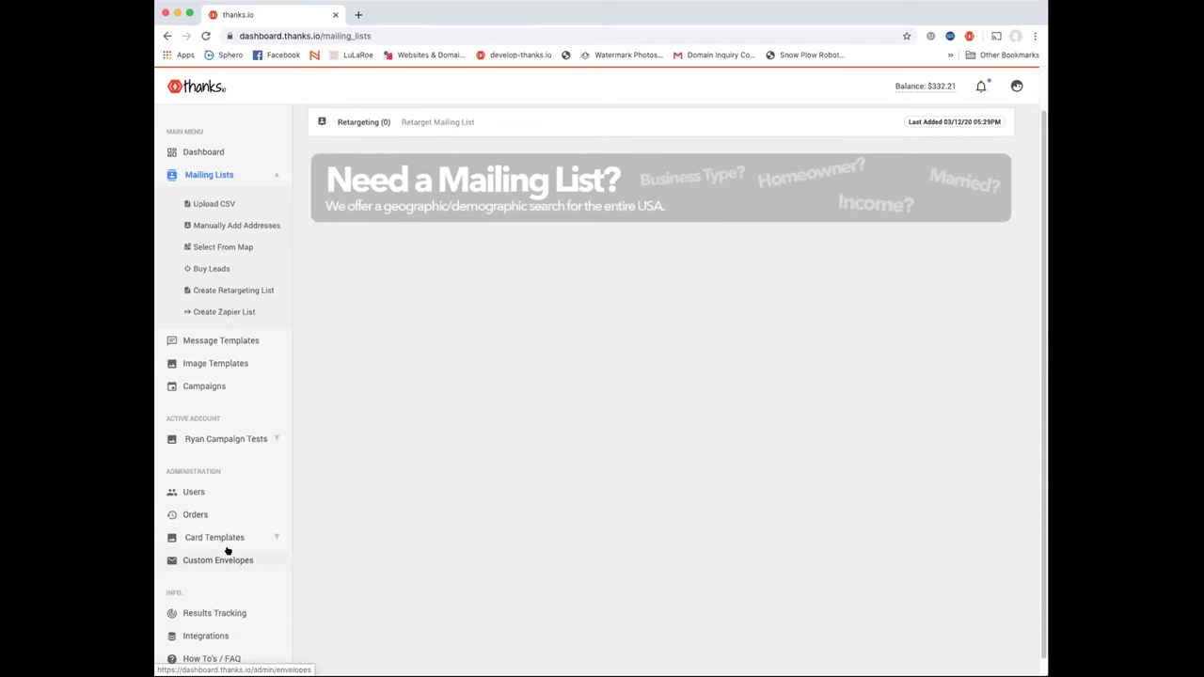
pyautogui.click(358, 14)
pyautogui.write('help')
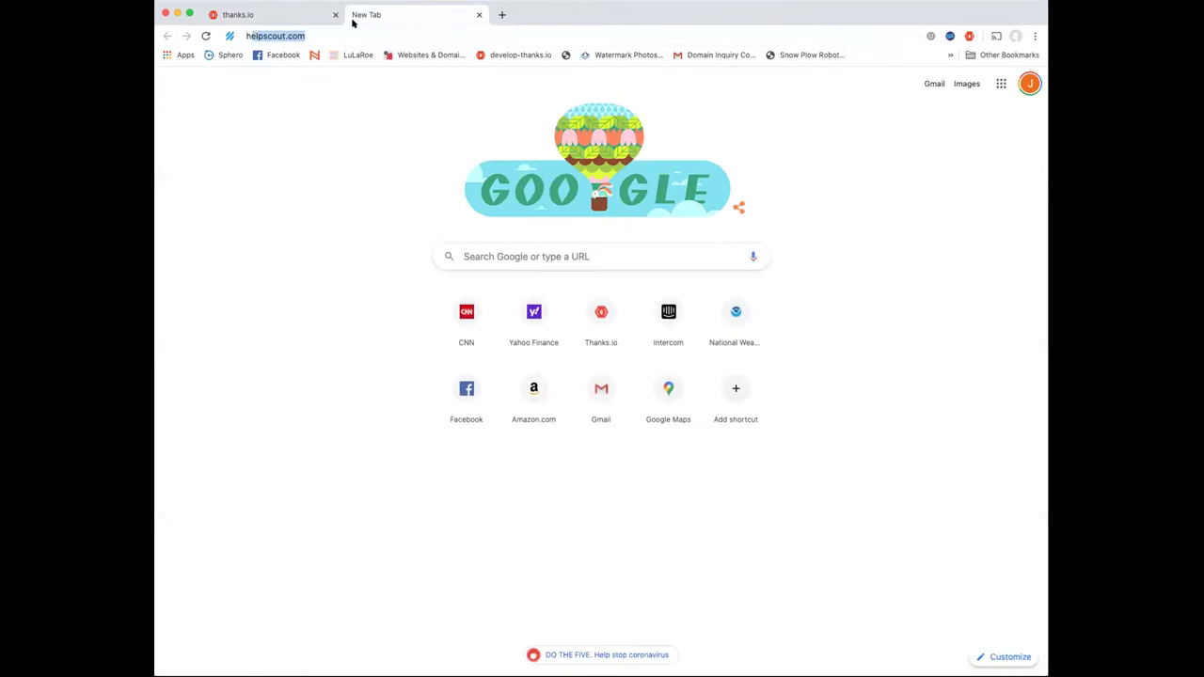
pyautogui.write('.thanks.io')
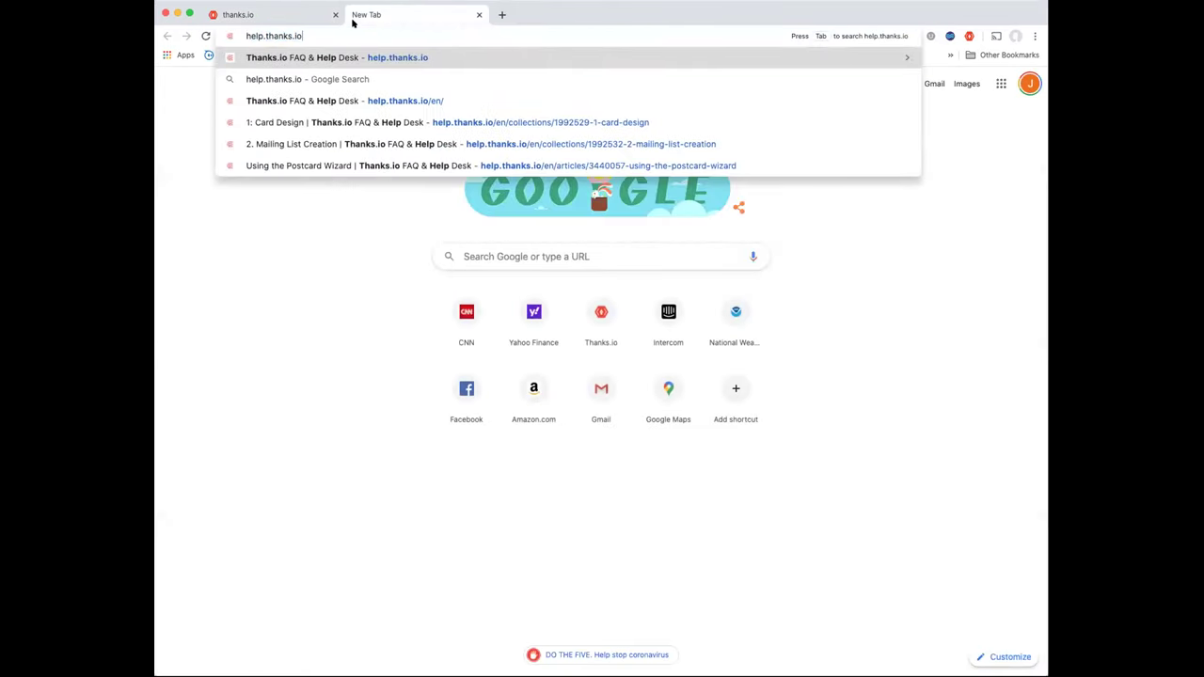
pyautogui.press('Return')
pyautogui.click(402, 175)
pyautogui.write('just listed')
pyautogui.press('Return')
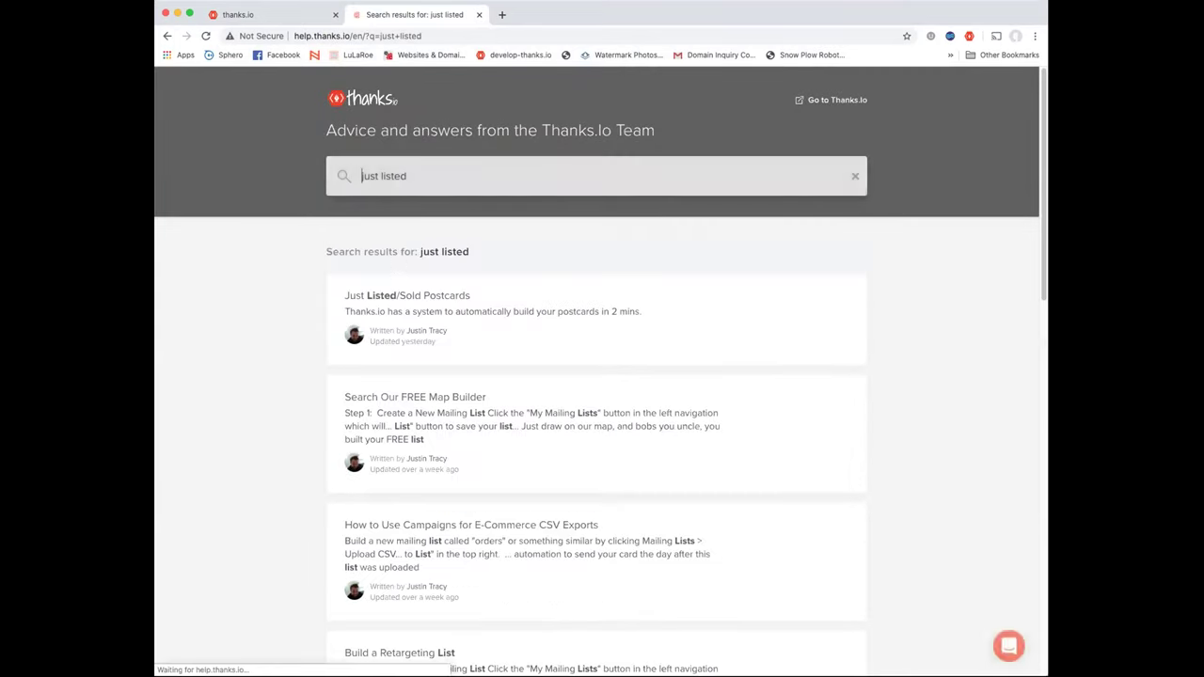
# Open the Just Listed/Sold Postcards article, copy its example Trulia link, and open the Step 1 card form
pyautogui.click(426, 288)
pyautogui.scroll(-5, 517, 381)
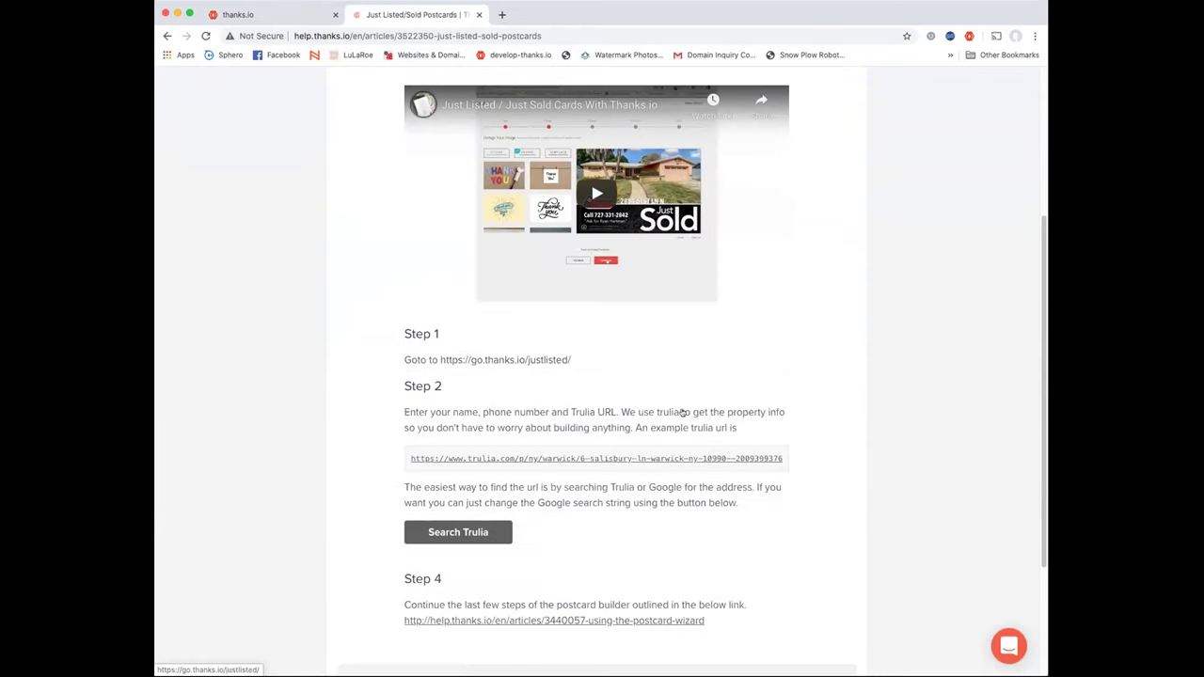
pyautogui.rightClick(578, 459)
pyautogui.click(602, 532)
pyautogui.click(521, 358)
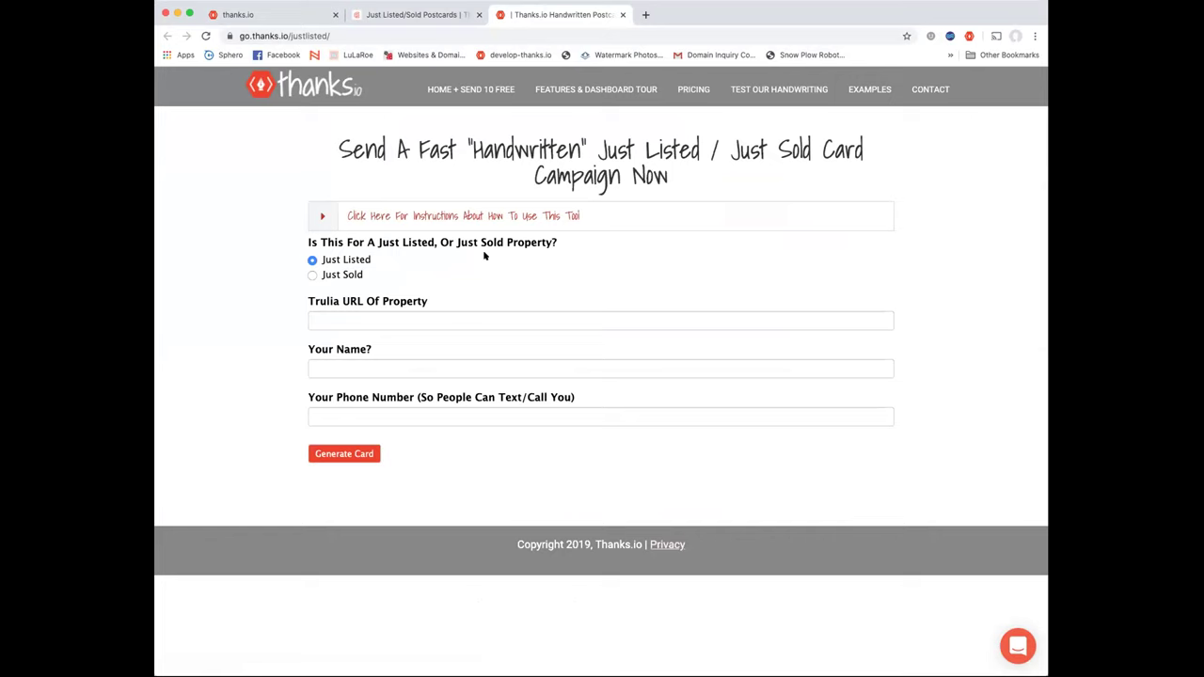
# On trulia.com, search Warwick, NY homes, open the chosen listing, and select its URL
pyautogui.click(645, 14)
pyautogui.write('trulia.com')
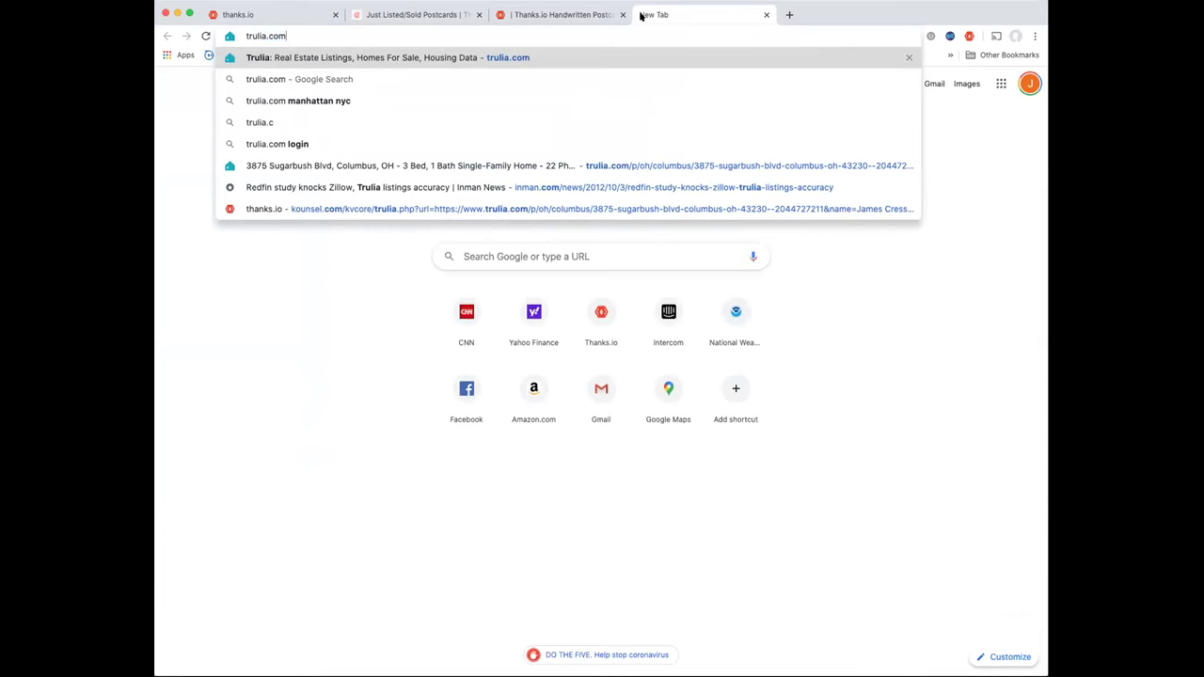
pyautogui.press('Return')
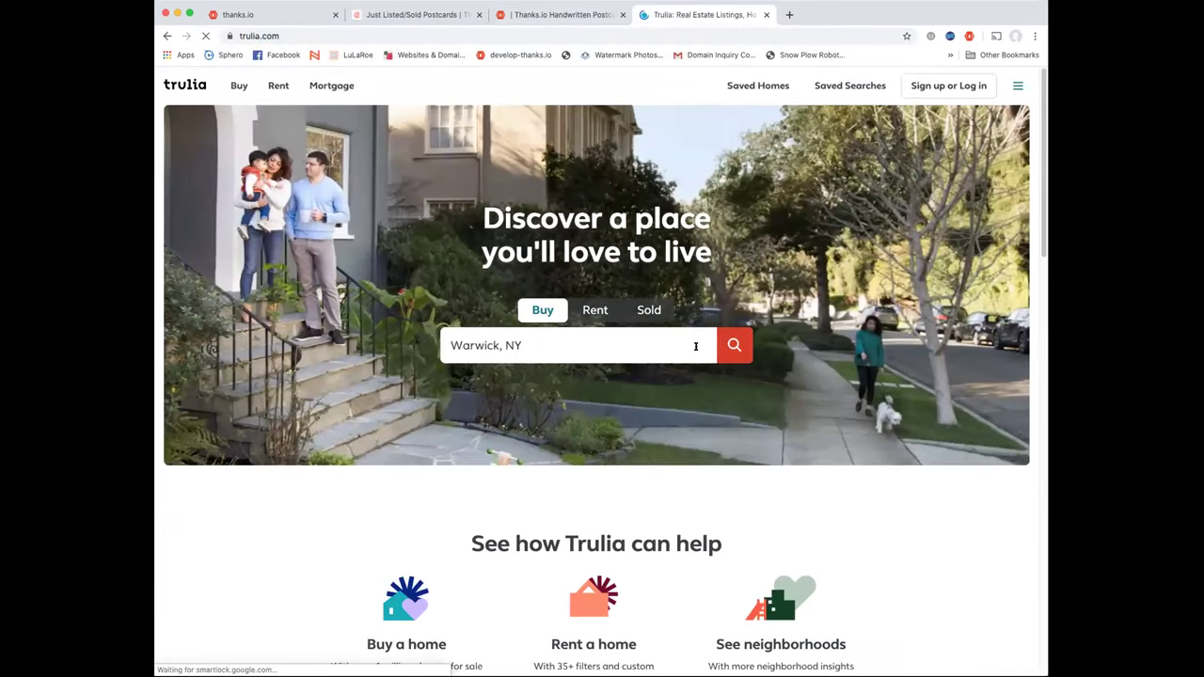
pyautogui.click(732, 348)
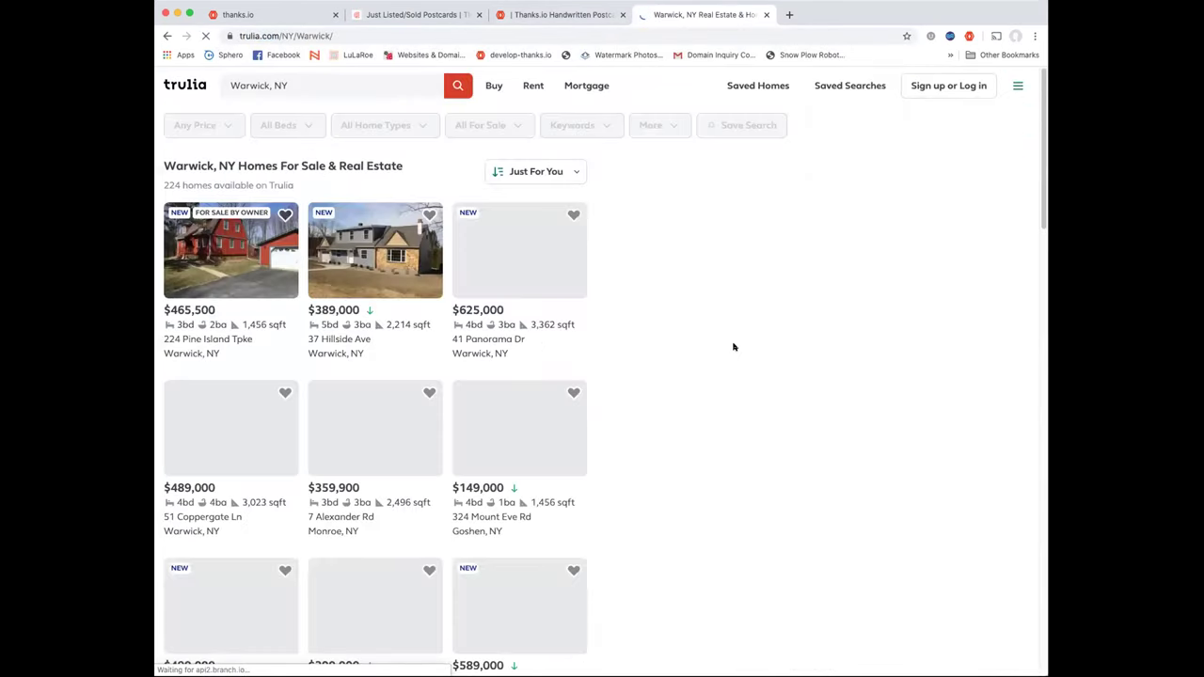
pyautogui.click(339, 396)
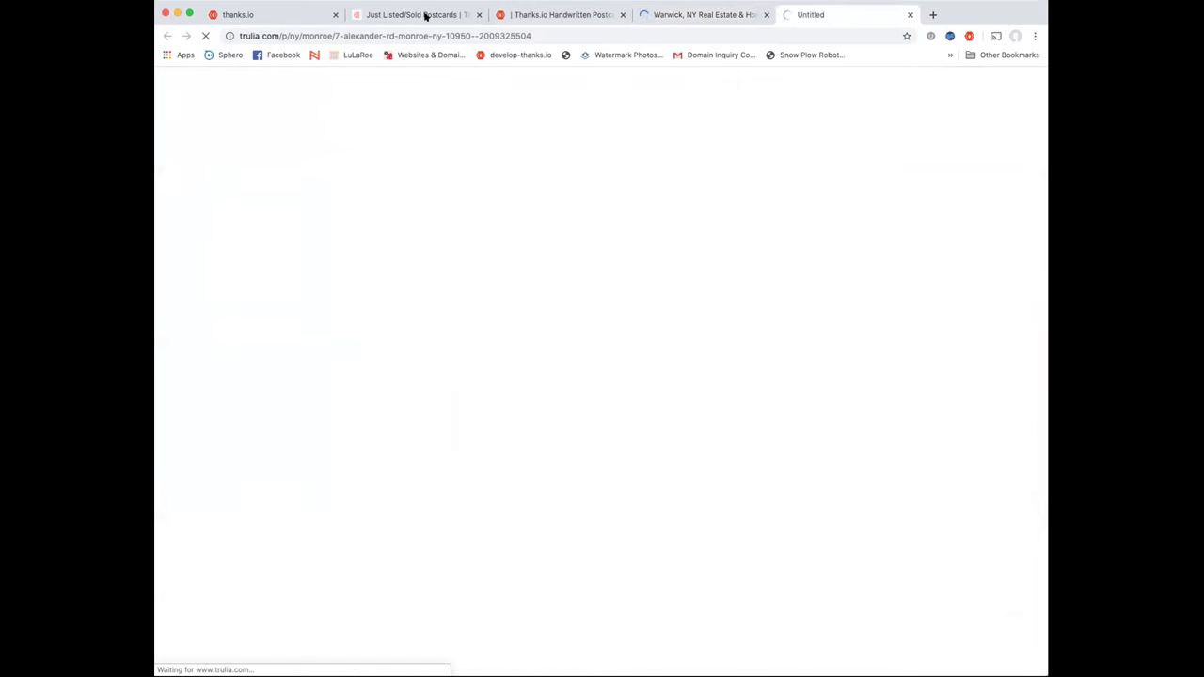
pyautogui.click(407, 36)
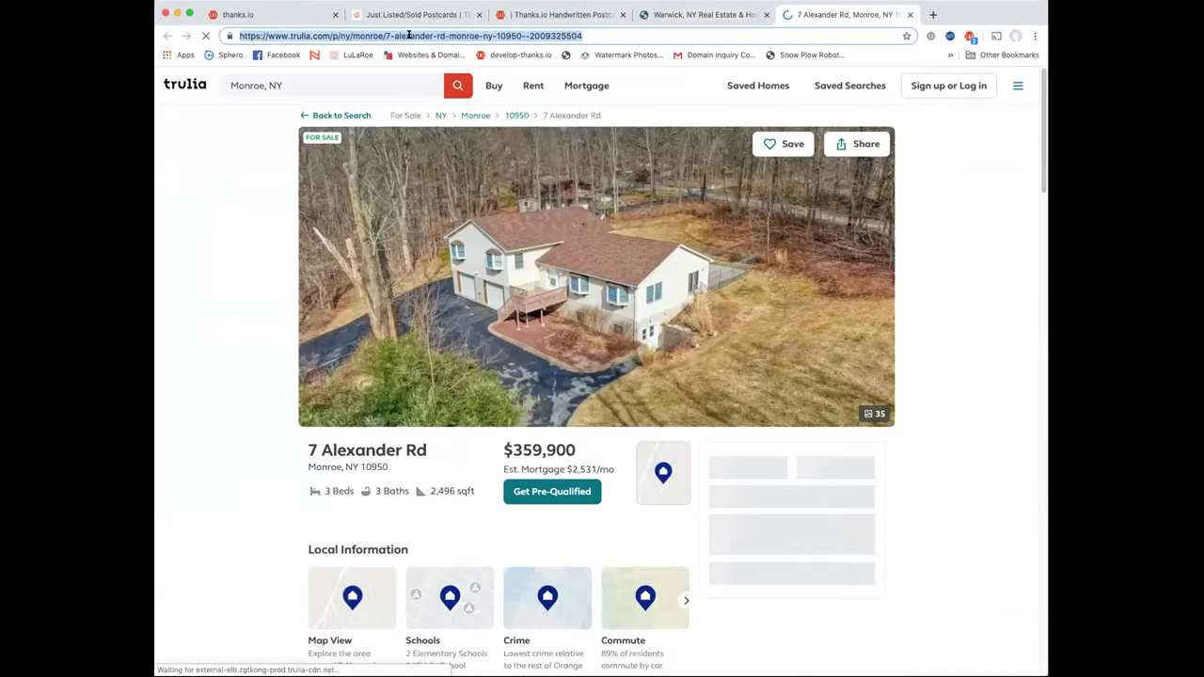
# Return to the Just Listed card form and set the property type to Just Sold
pyautogui.click(691, 15)
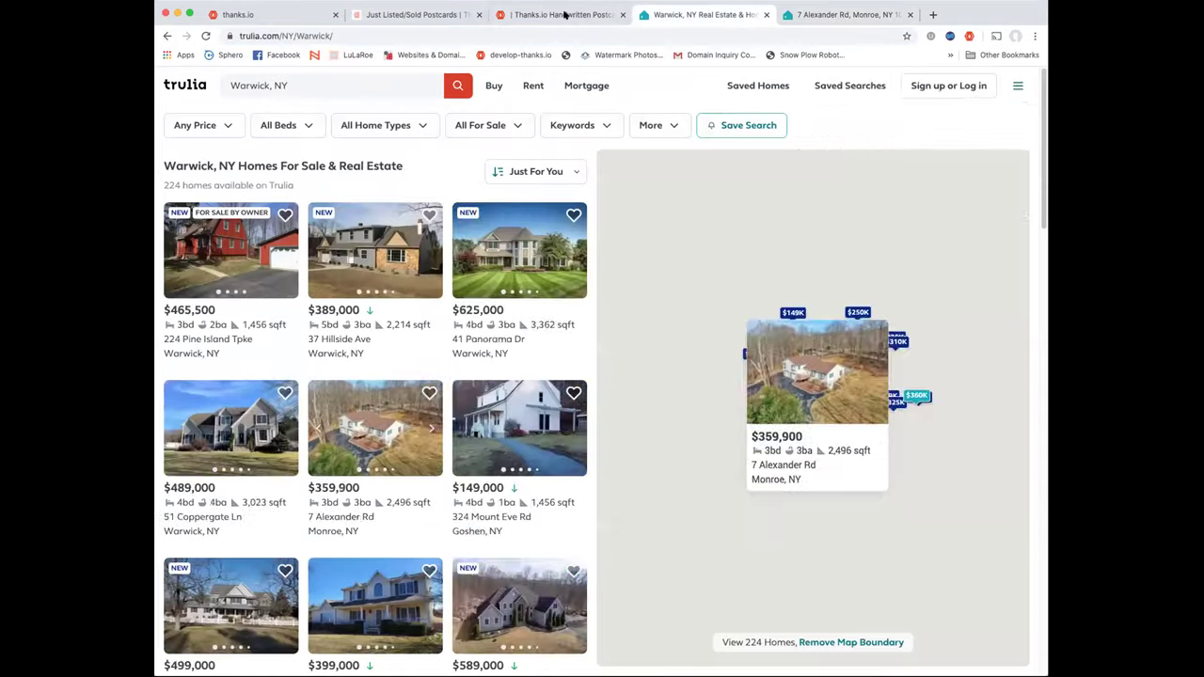
pyautogui.click(565, 15)
pyautogui.click(312, 274)
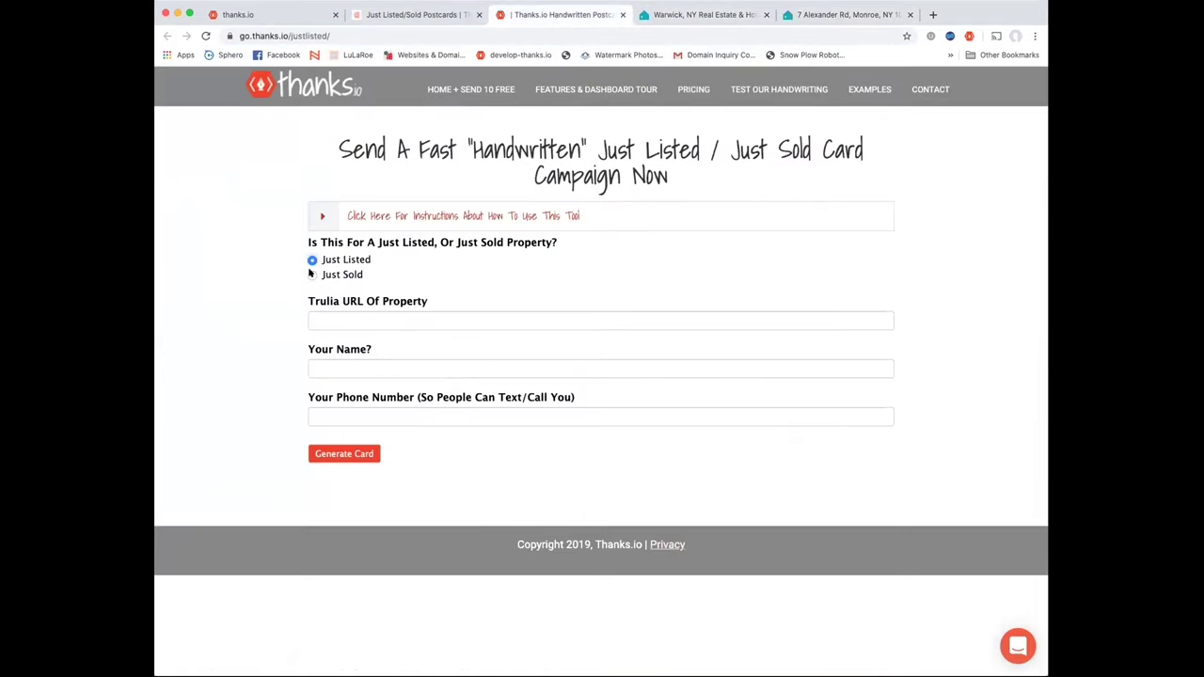
# Set the property type back to Just Listed and paste the Trulia listing URL
pyautogui.click(312, 260)
pyautogui.click(329, 320)
pyautogui.press('super+v')
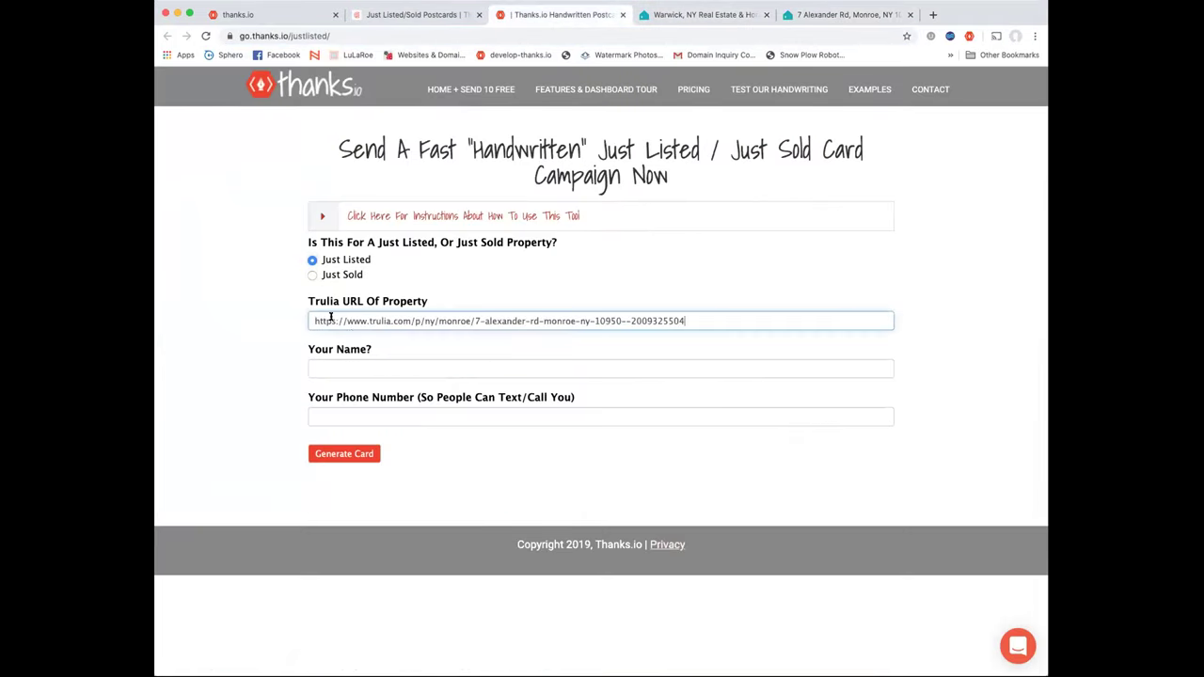
# Enter the sender's name and phone number, generate the Just Listed card, and continue
pyautogui.click(372, 369)
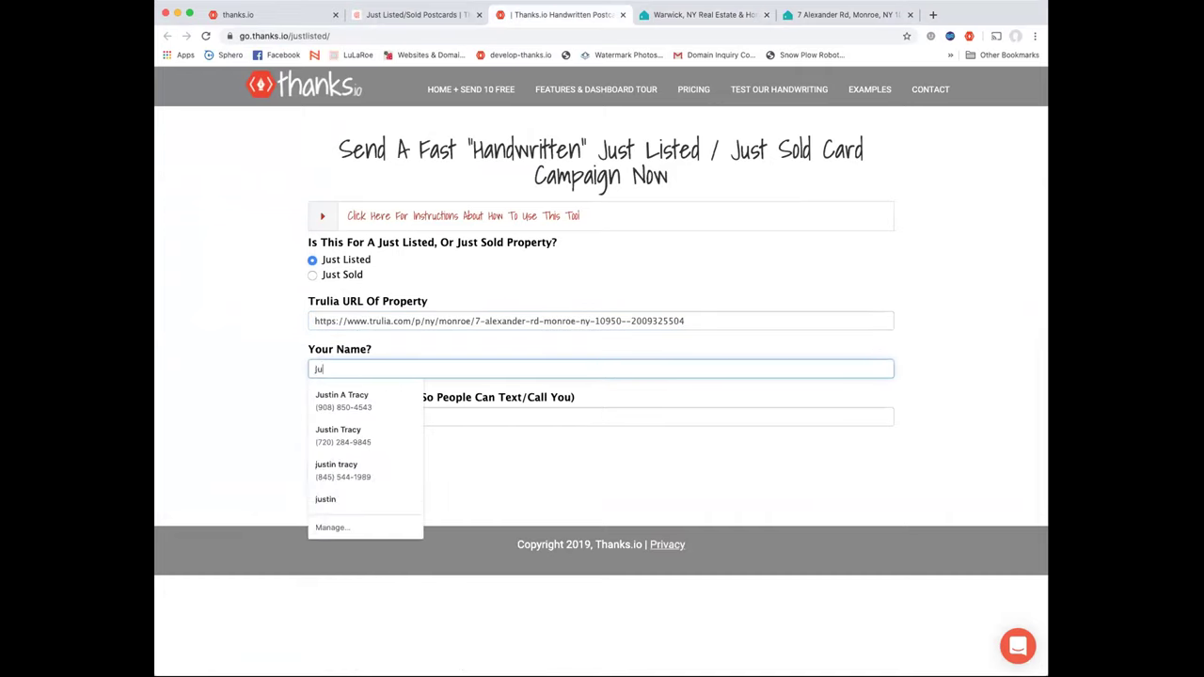
pyautogui.press('Tab')
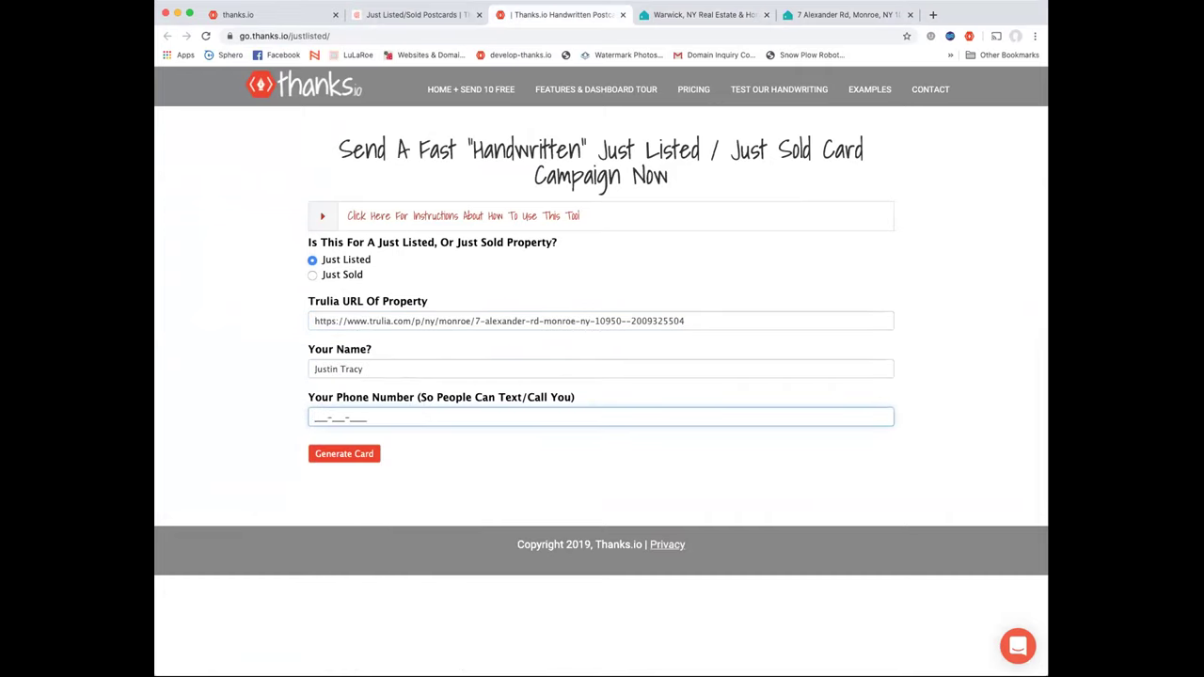
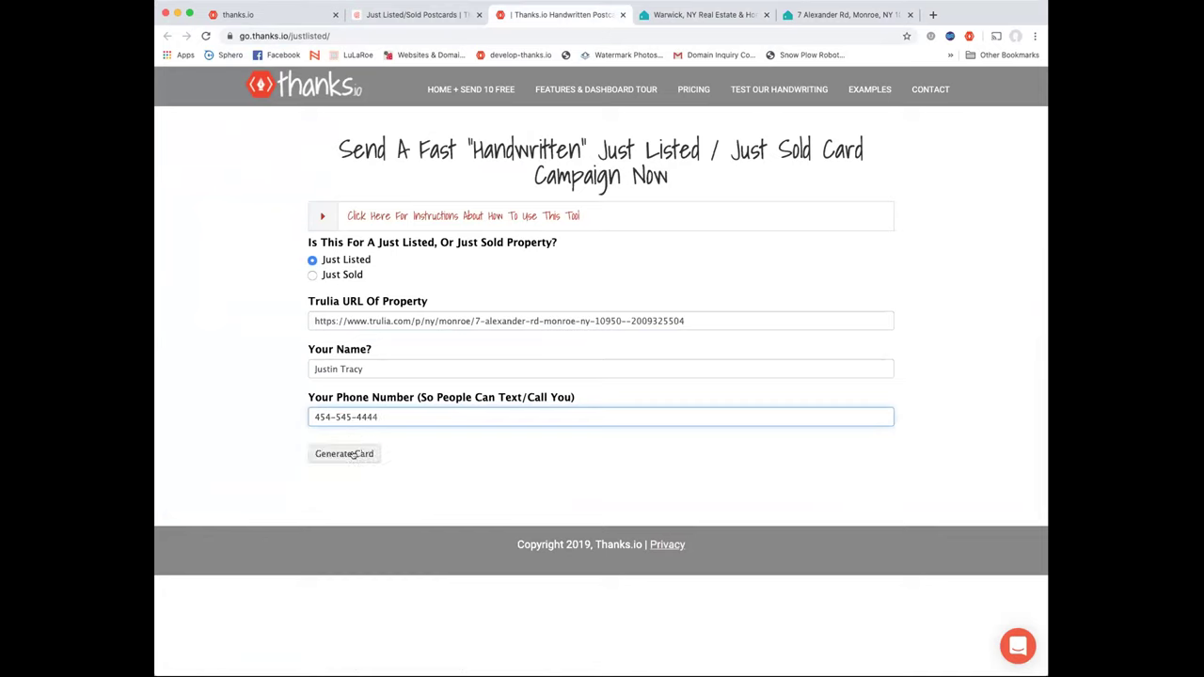
pyautogui.click(353, 455)
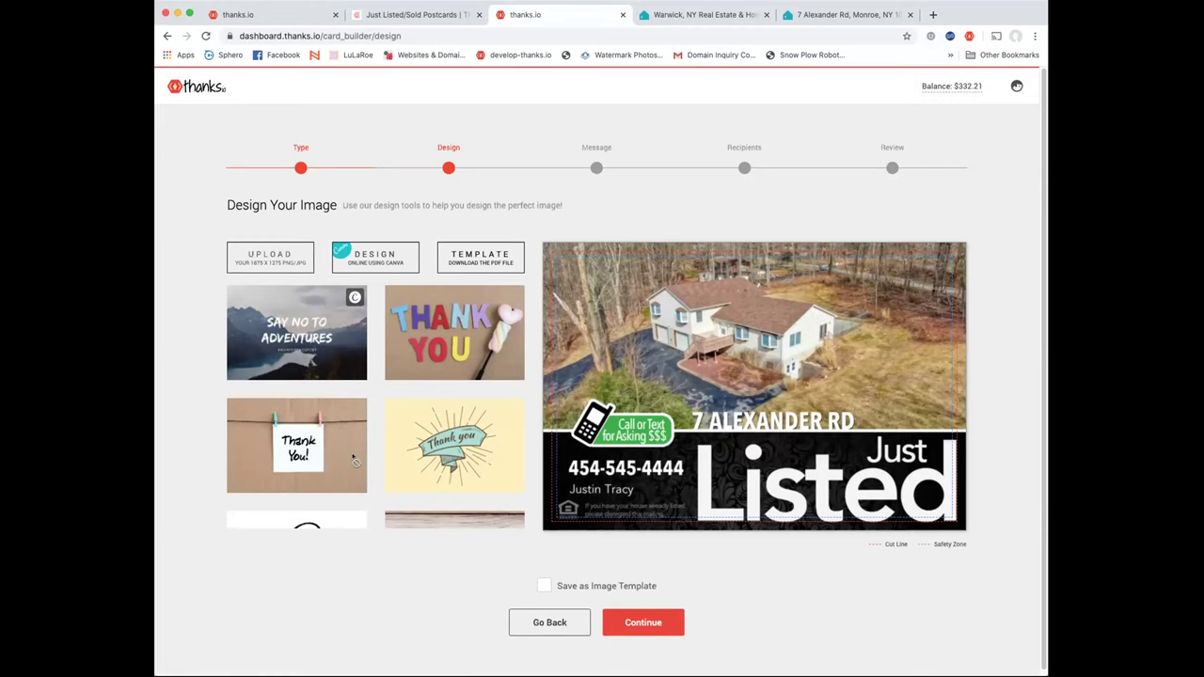
pyautogui.click(596, 168)
# Write the listing announcement with a call-back number and the p.s. 'if you want a list of invettesments just text me'
pyautogui.click(322, 311)
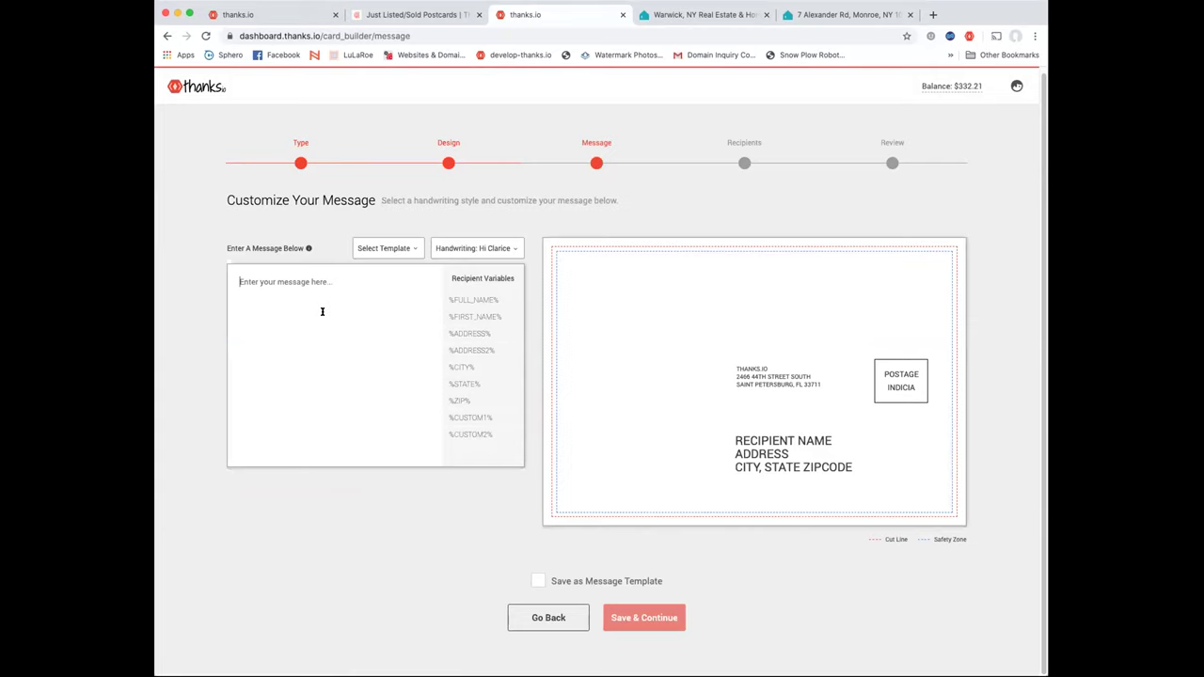
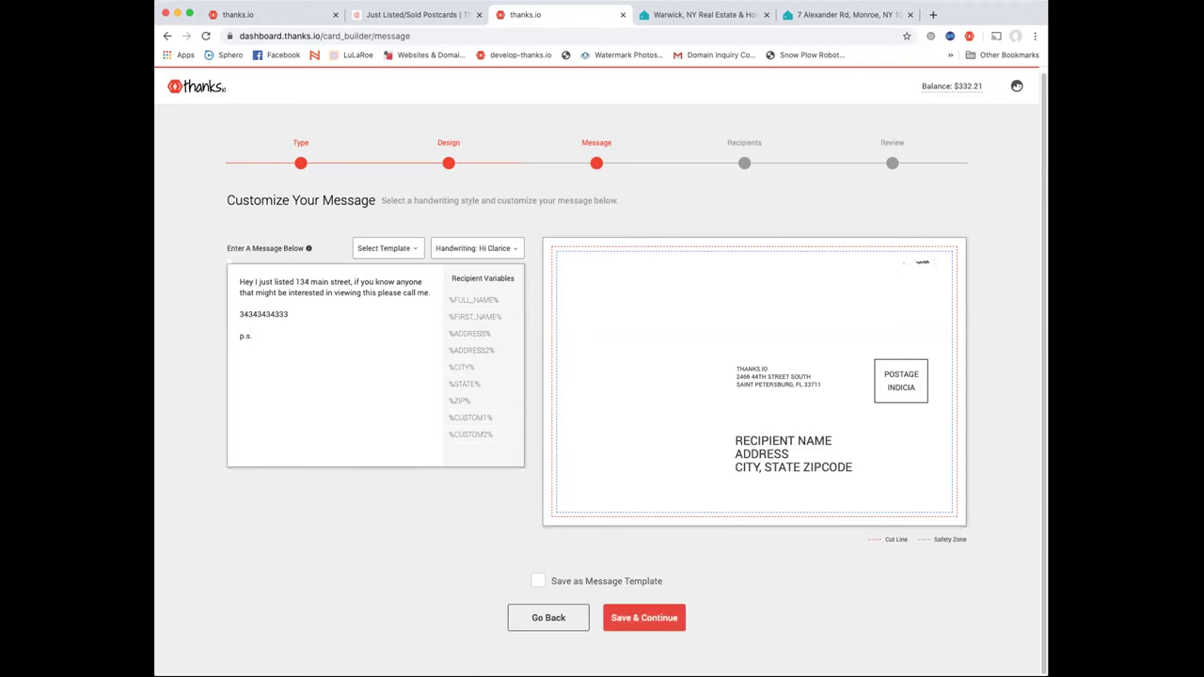
pyautogui.press('Return')
pyautogui.press('Return')
pyautogui.press('Down')
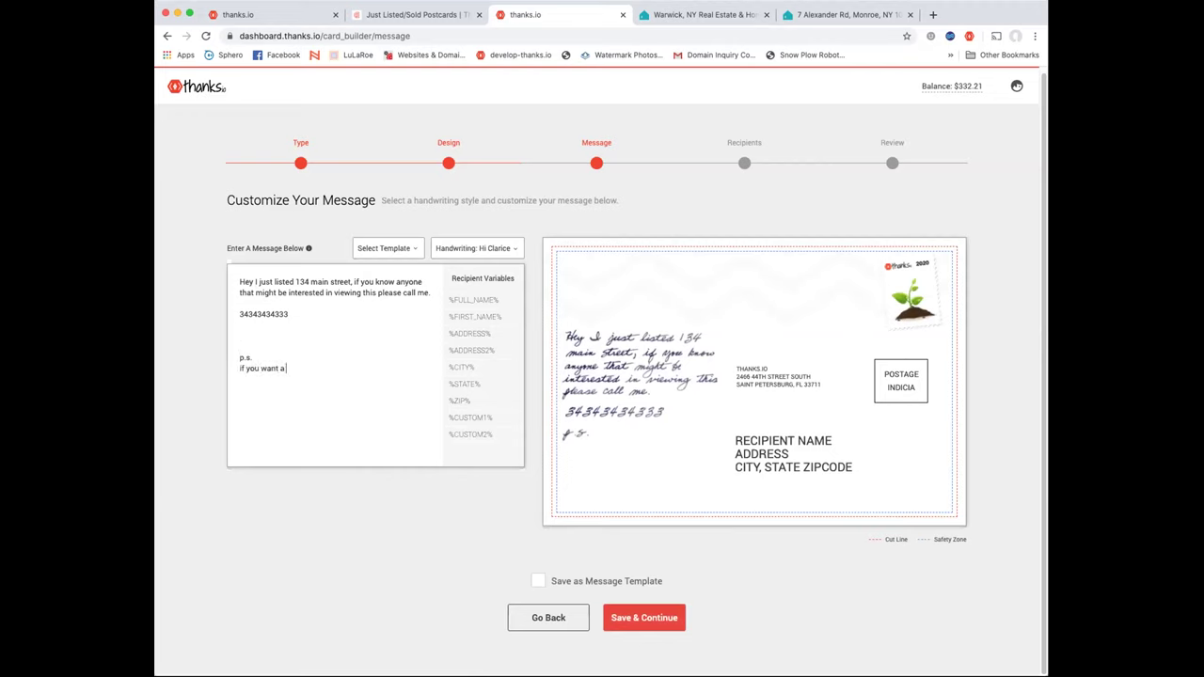
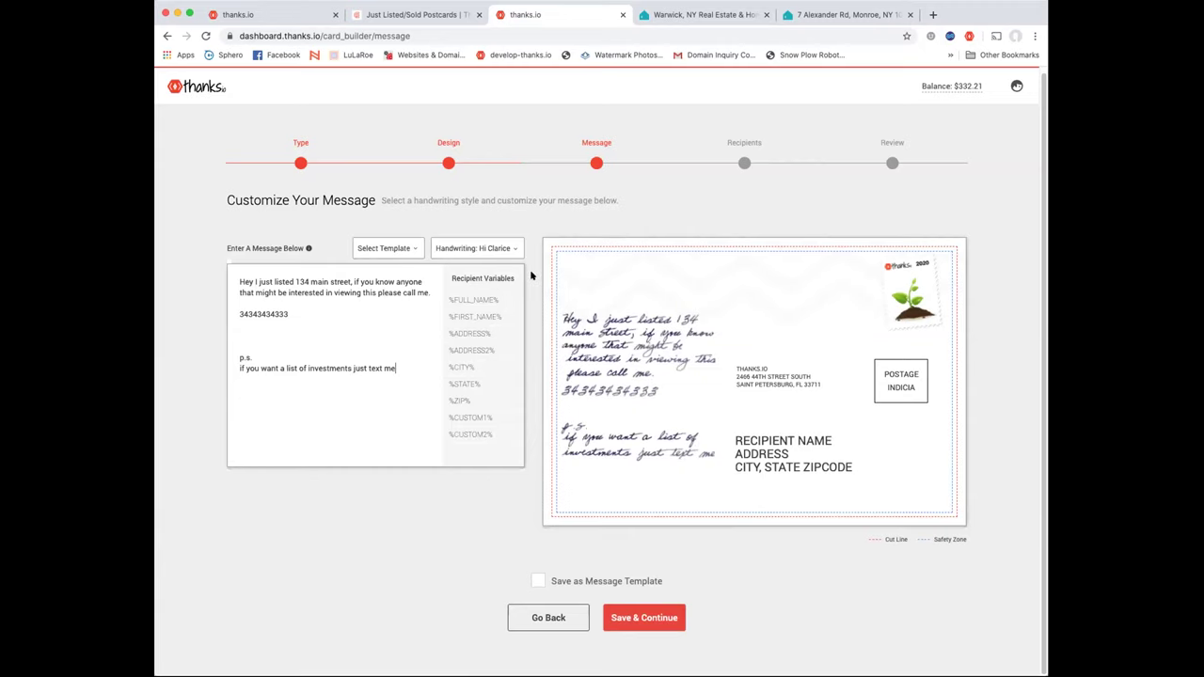
# Zoom into the neighbourhood, mark an area on the map, and keep its 20 found addresses as recipients
pyautogui.click(744, 163)
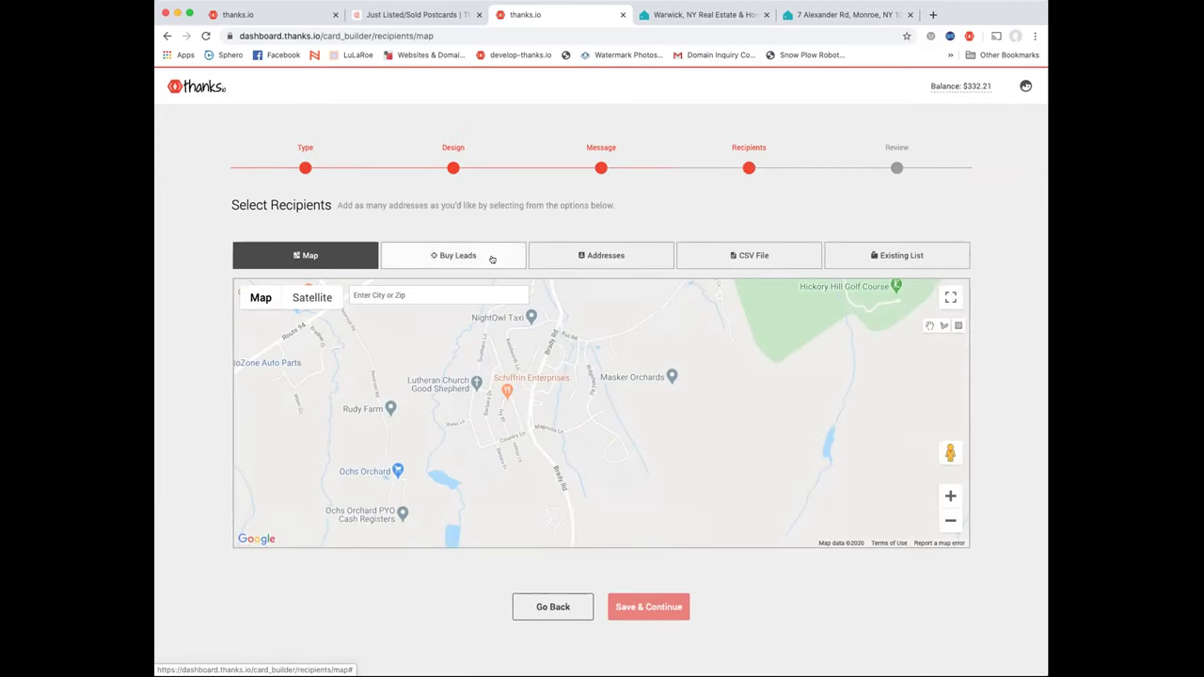
pyautogui.click(602, 168)
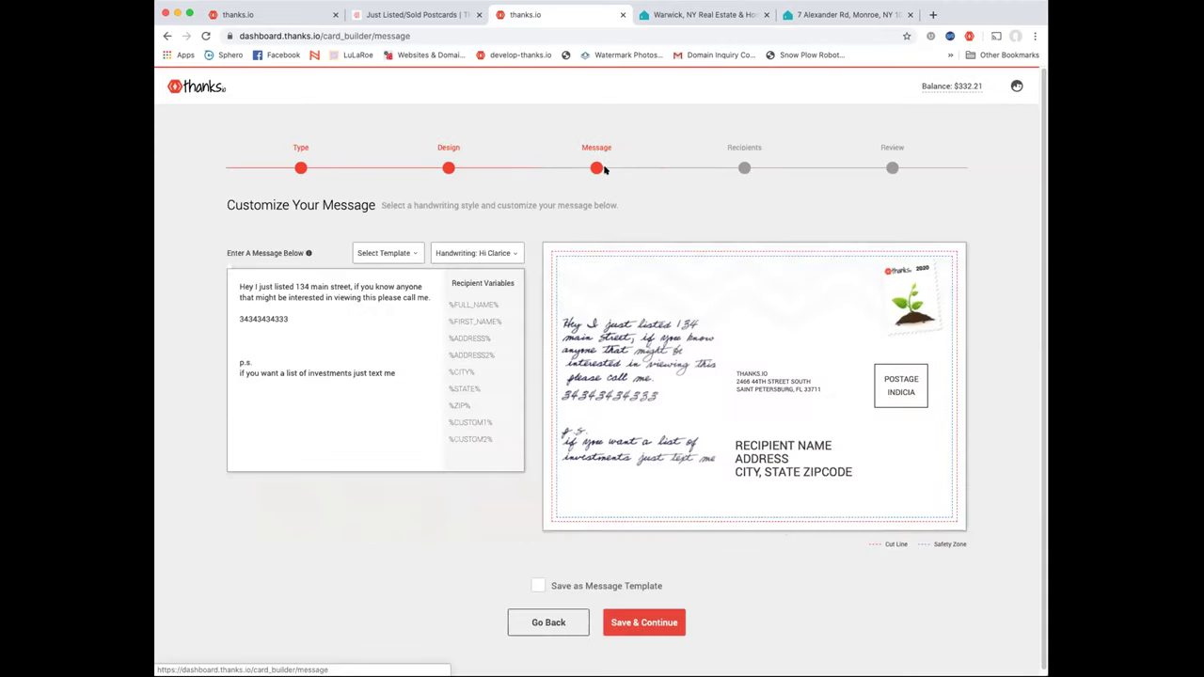
pyautogui.click(745, 166)
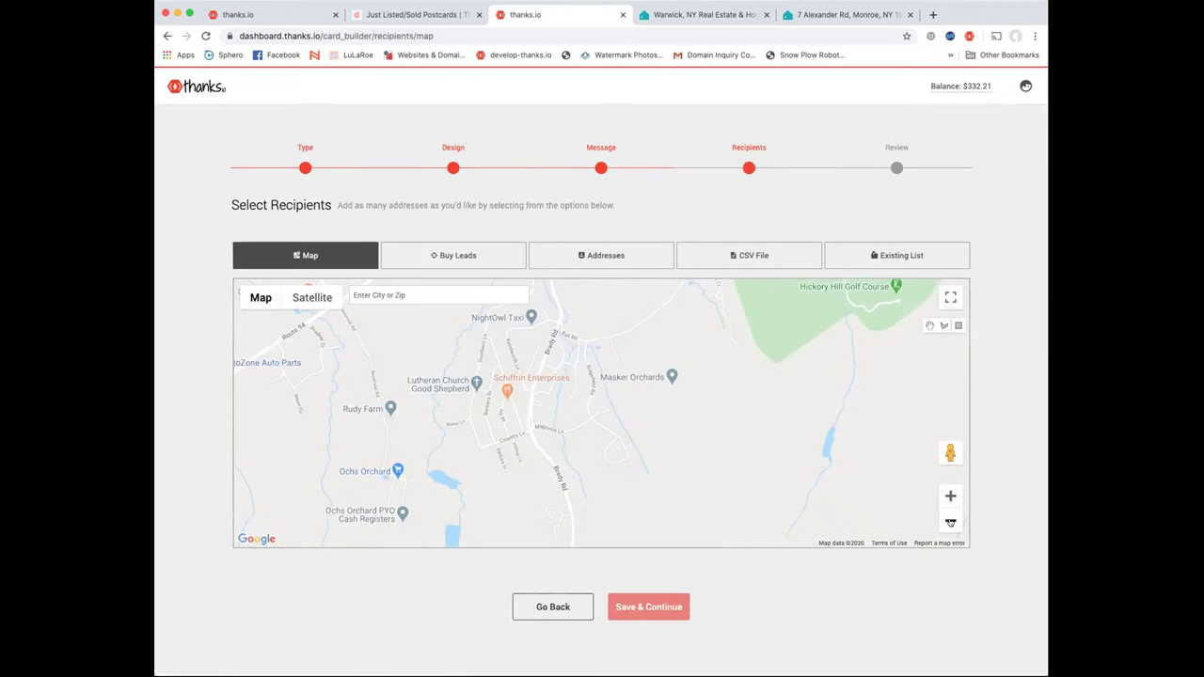
pyautogui.click(950, 496)
pyautogui.click(950, 496)
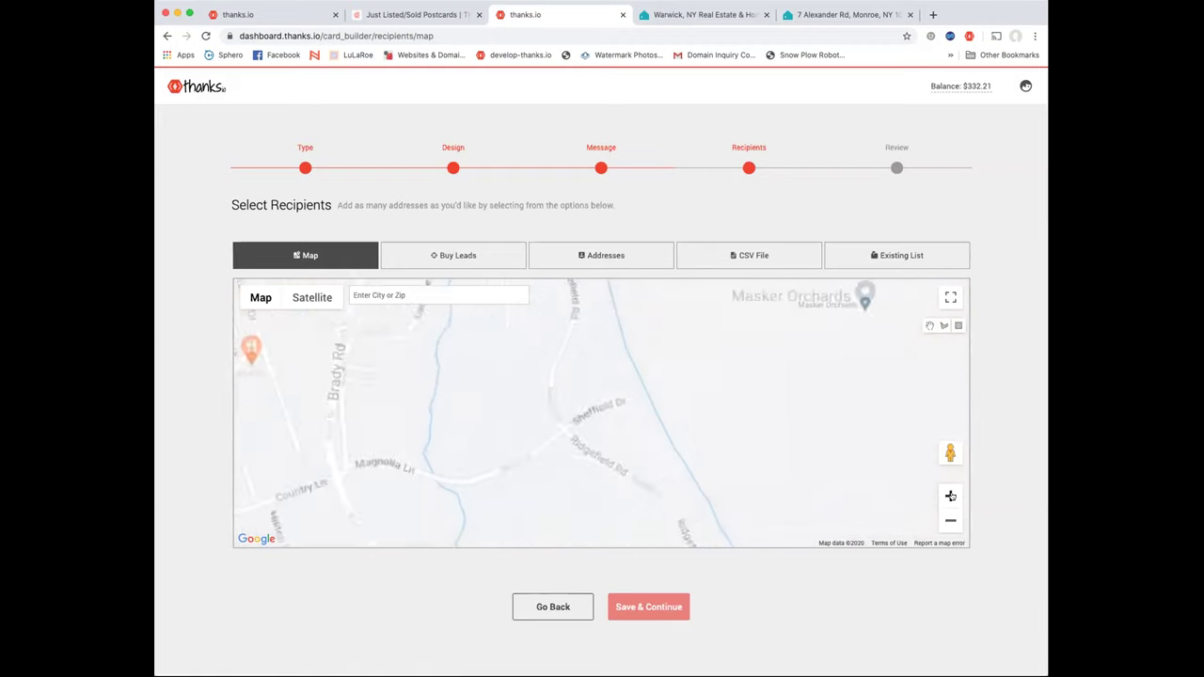
pyautogui.click(959, 326)
pyautogui.moveTo(495, 363); pyautogui.dragTo(675, 491)
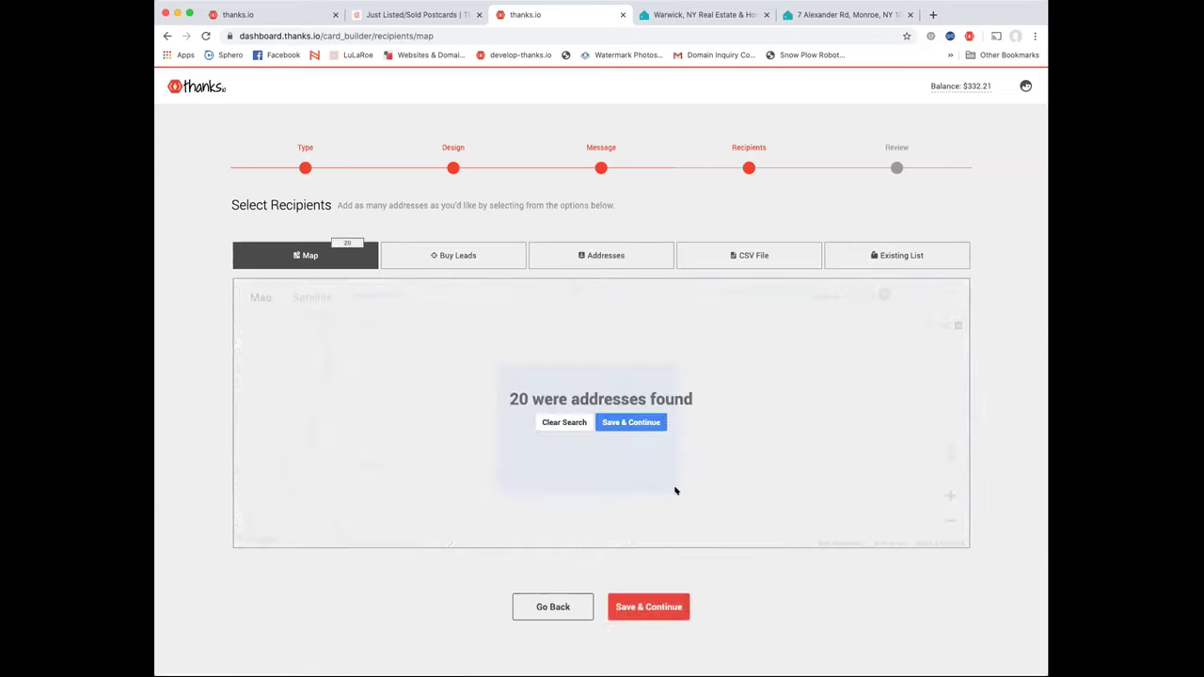
pyautogui.click(633, 423)
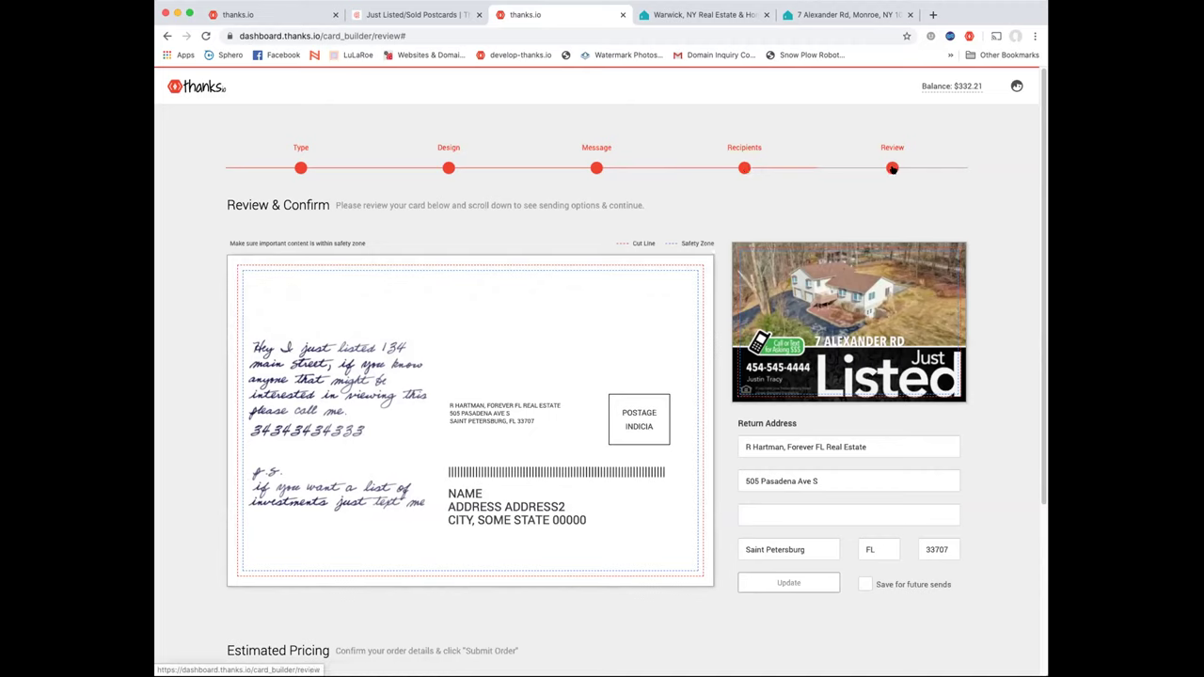
# Check the $7.80 estimate for 20 recipients and preview the card front, then return to Design
pyautogui.scroll(-5, 739, 172)
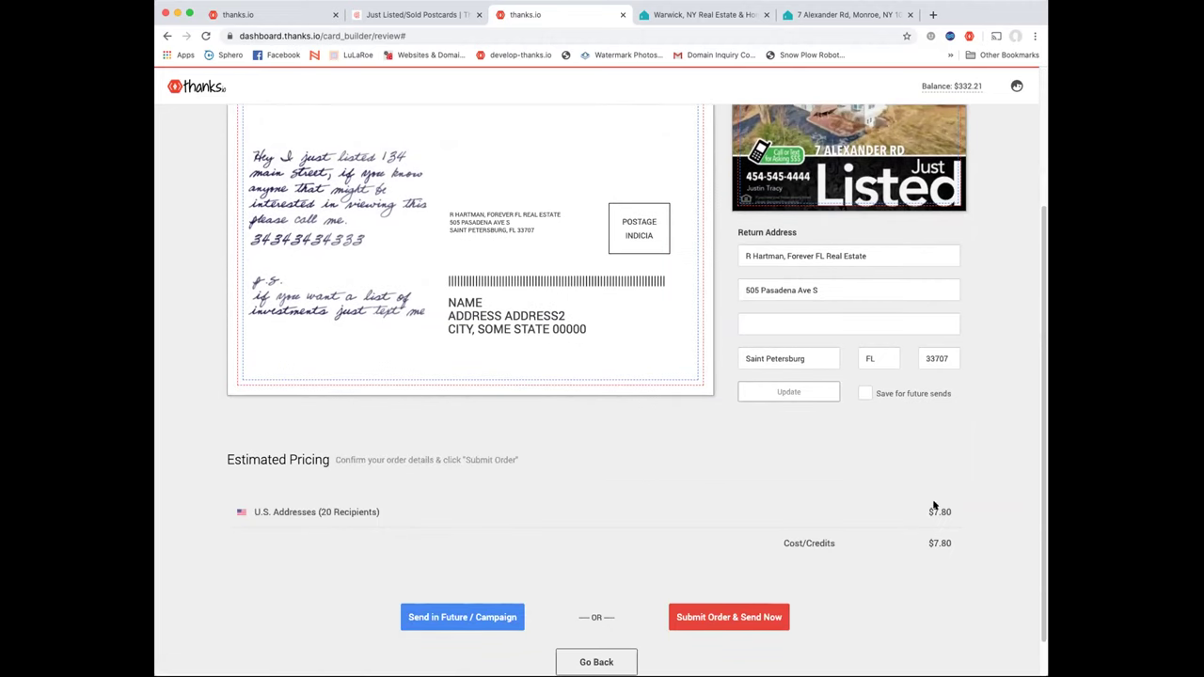
pyautogui.doubleClick(935, 508)
pyautogui.scroll(5, 771, 475)
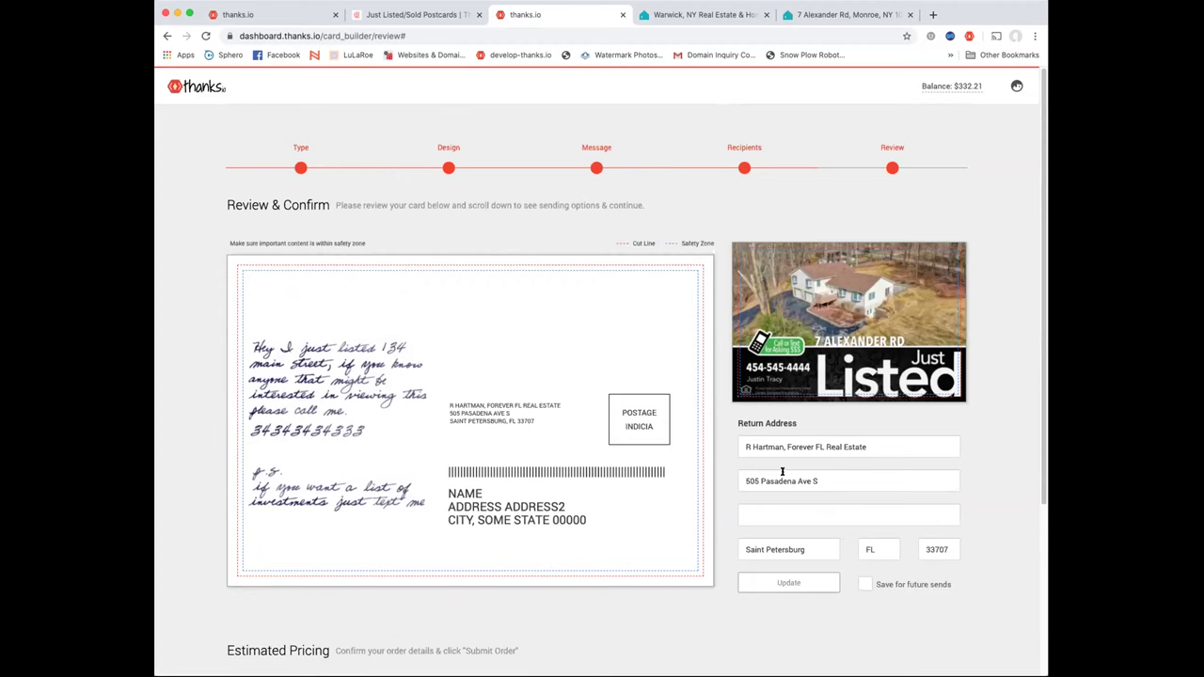
pyautogui.click(851, 311)
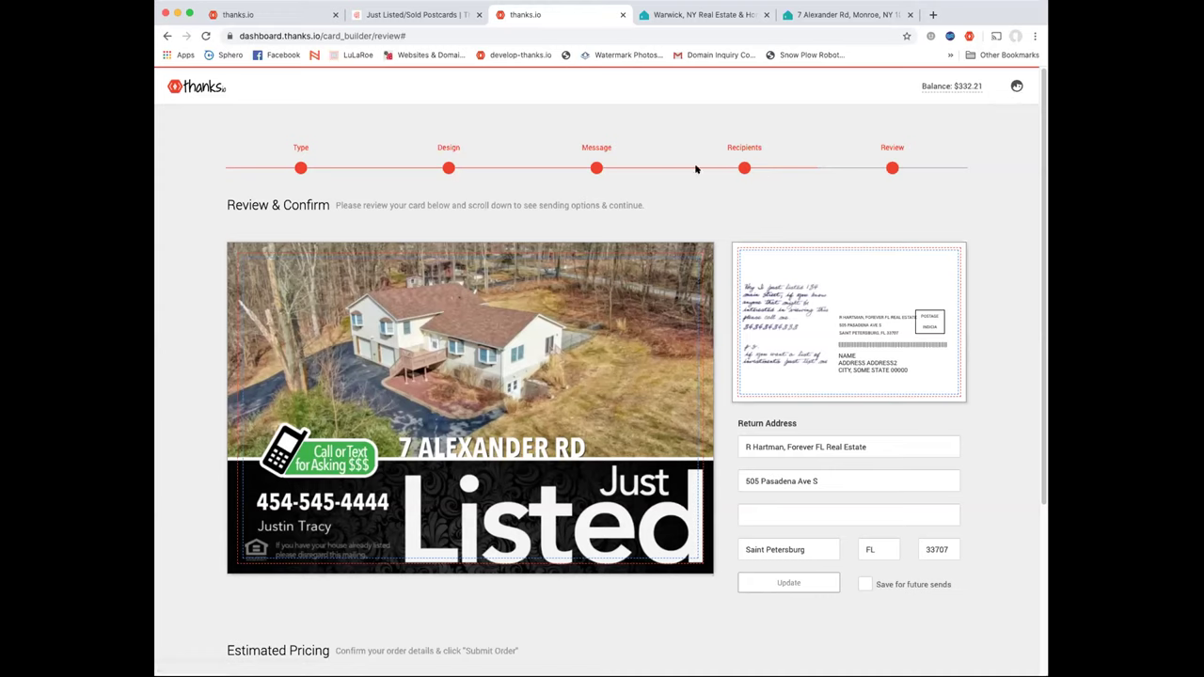
pyautogui.click(447, 166)
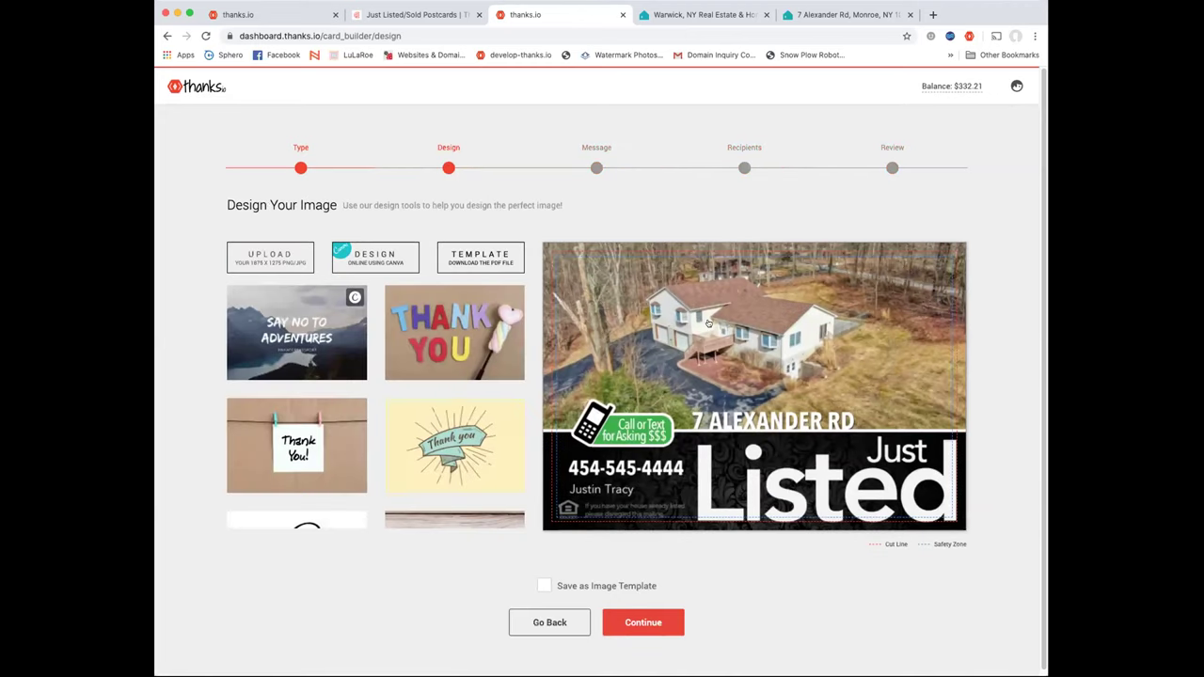
# Open the Canva designer, dismiss its notice, and search templates for 'just listed'
pyautogui.click(373, 262)
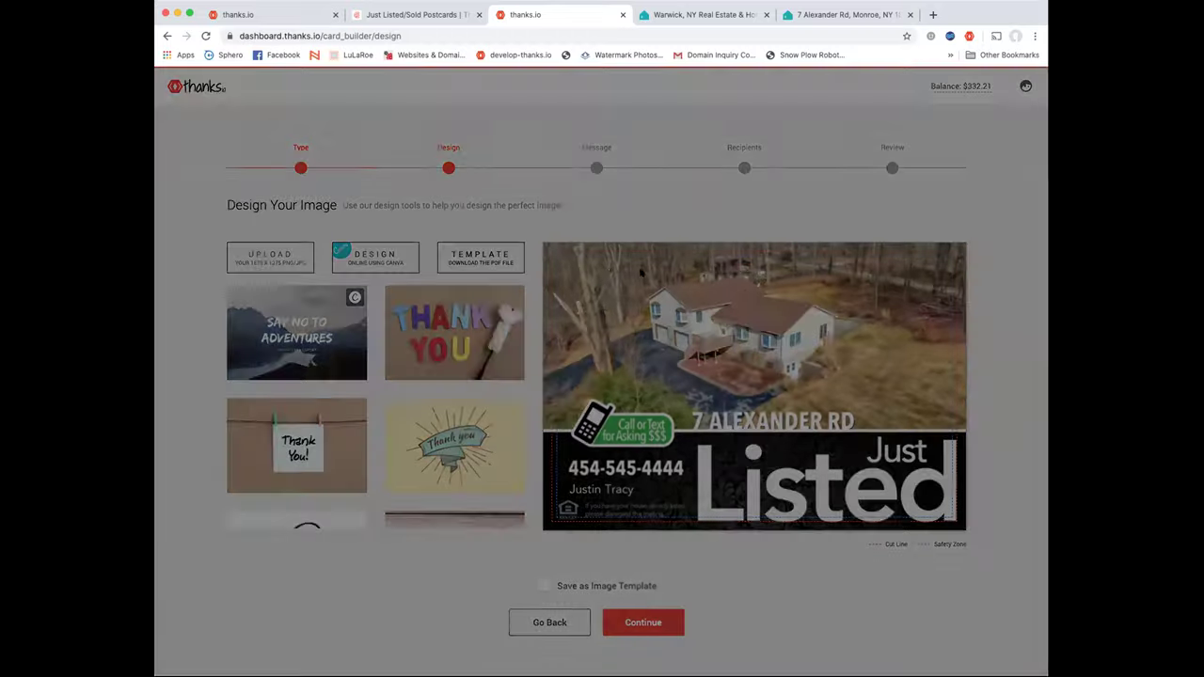
pyautogui.click(597, 265)
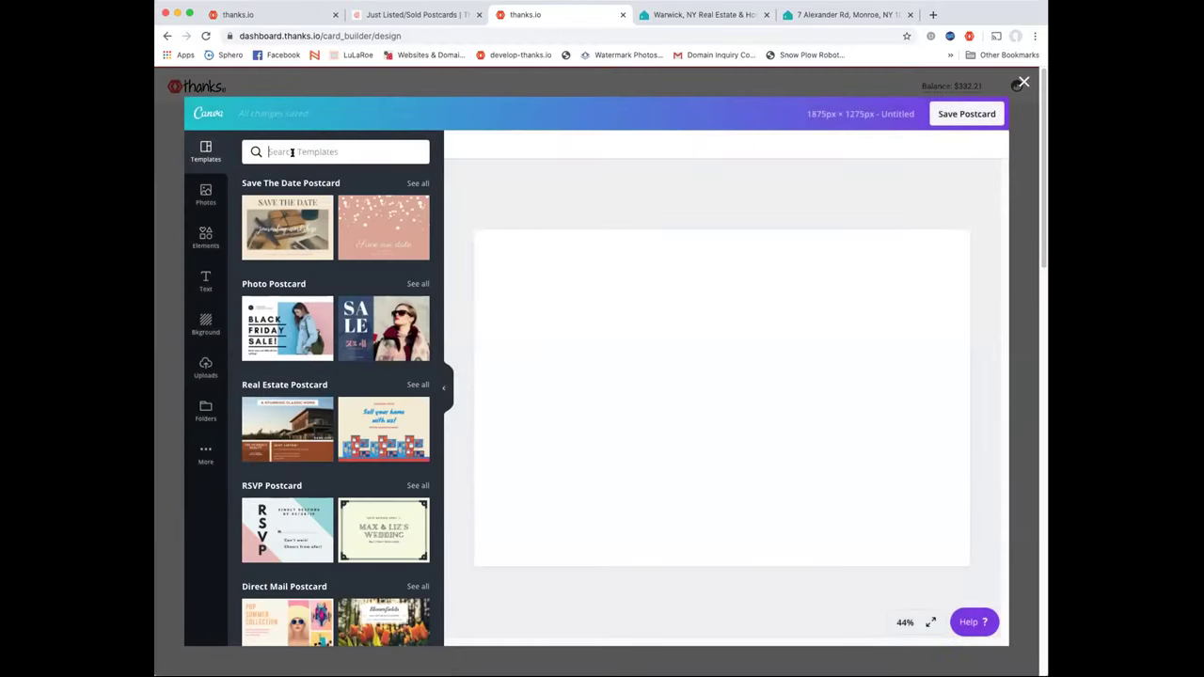
pyautogui.click(294, 153)
pyautogui.write('just listed')
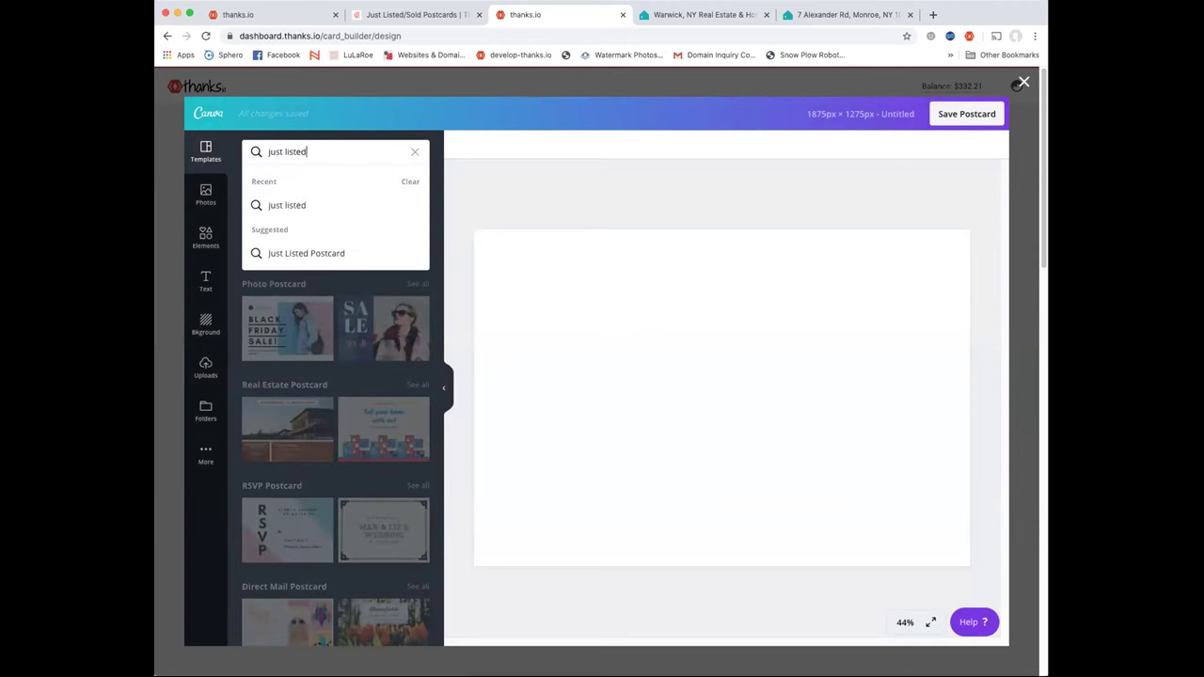
pyautogui.press('Return')
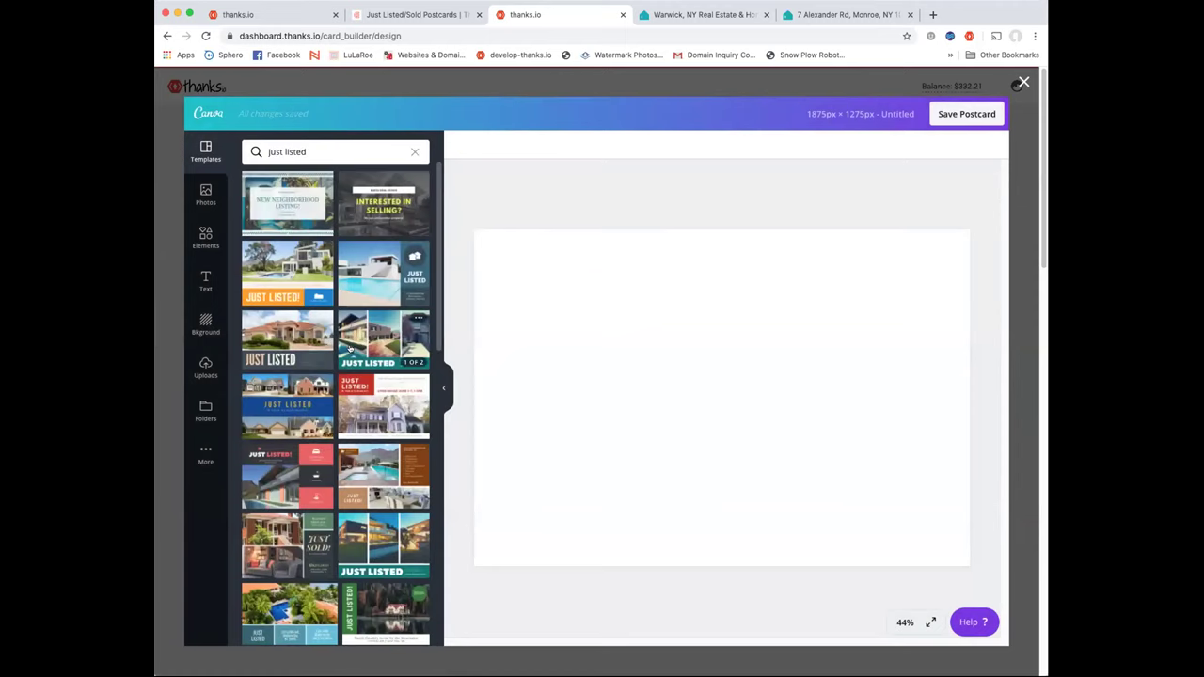
# Apply the Green and White Houses Just Listed Postcard template to the front and select its three-photo area
pyautogui.scroll(-1, 350, 348)
pyautogui.scroll(-5, 348, 350)
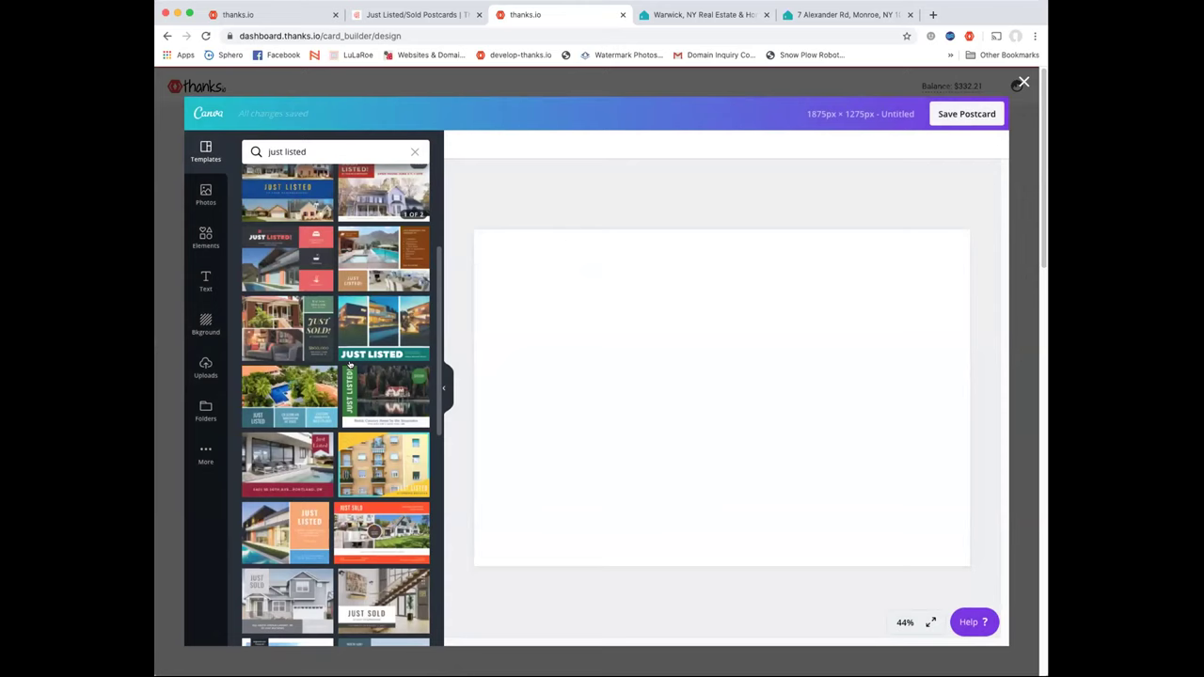
pyautogui.scroll(-6, 381, 414)
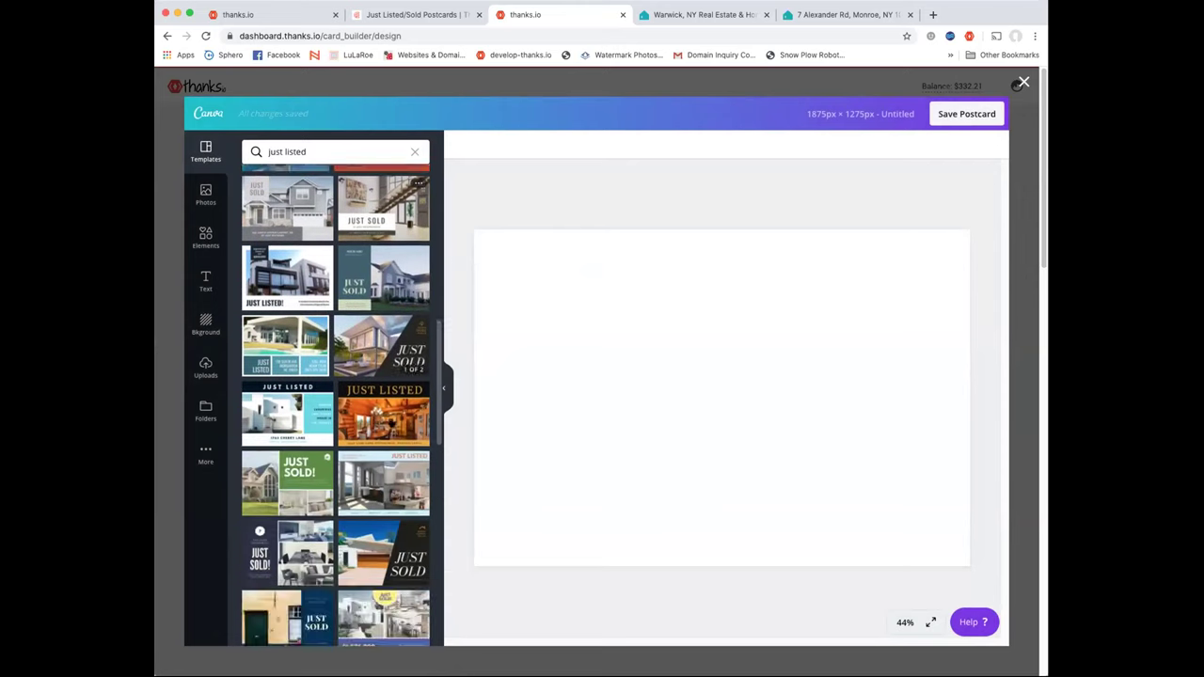
pyautogui.scroll(10, 382, 420)
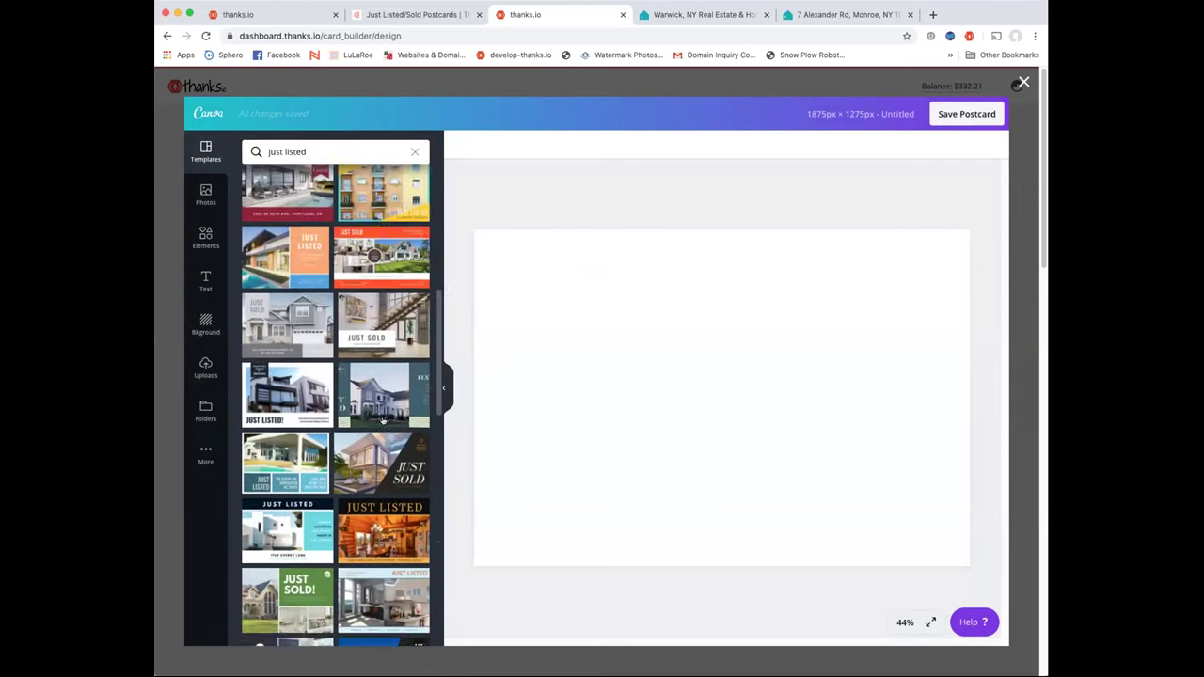
pyautogui.scroll(-15, 382, 421)
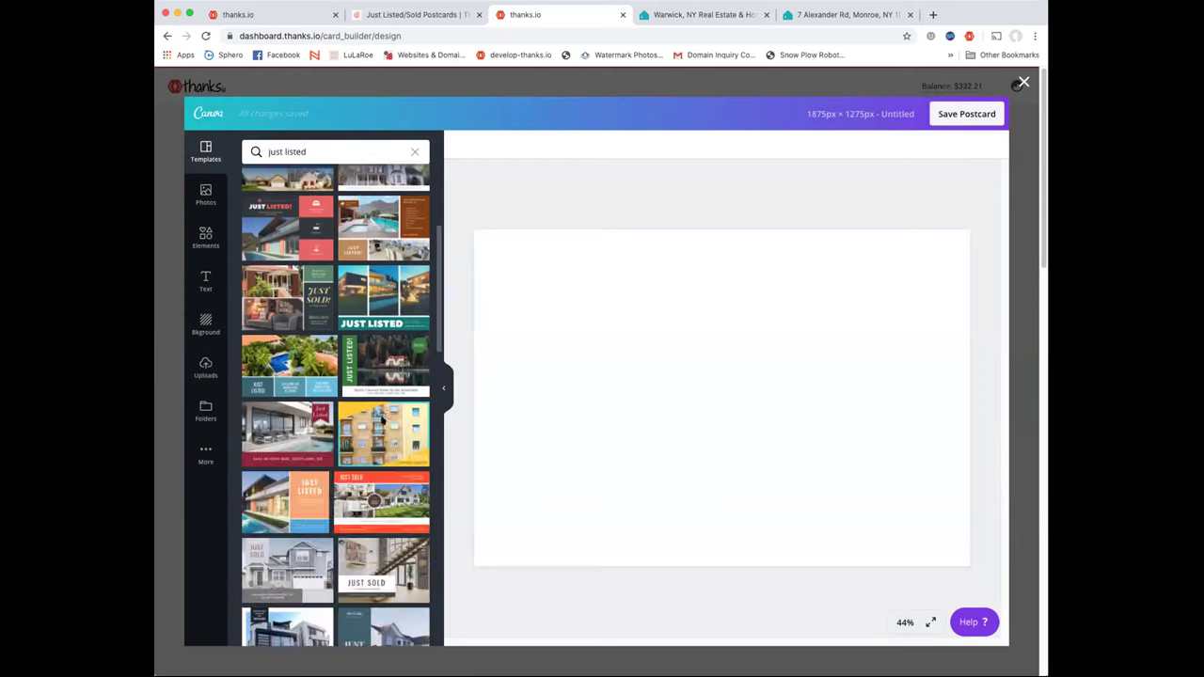
pyautogui.scroll(10, 382, 419)
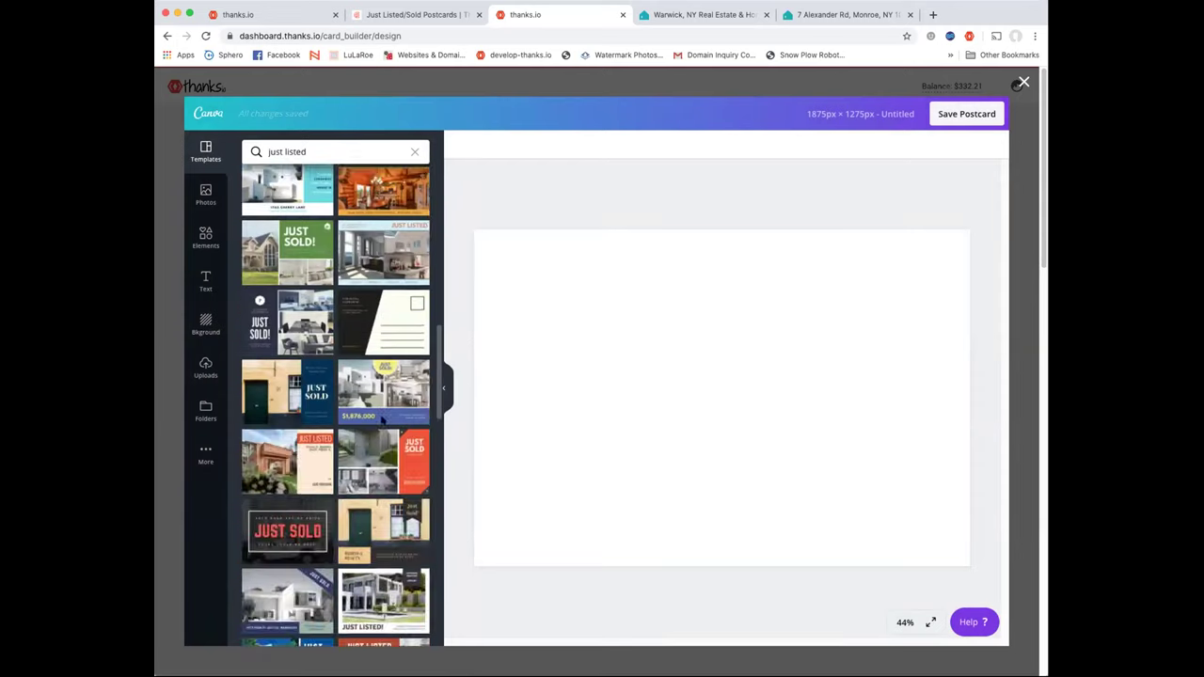
pyautogui.click(382, 333)
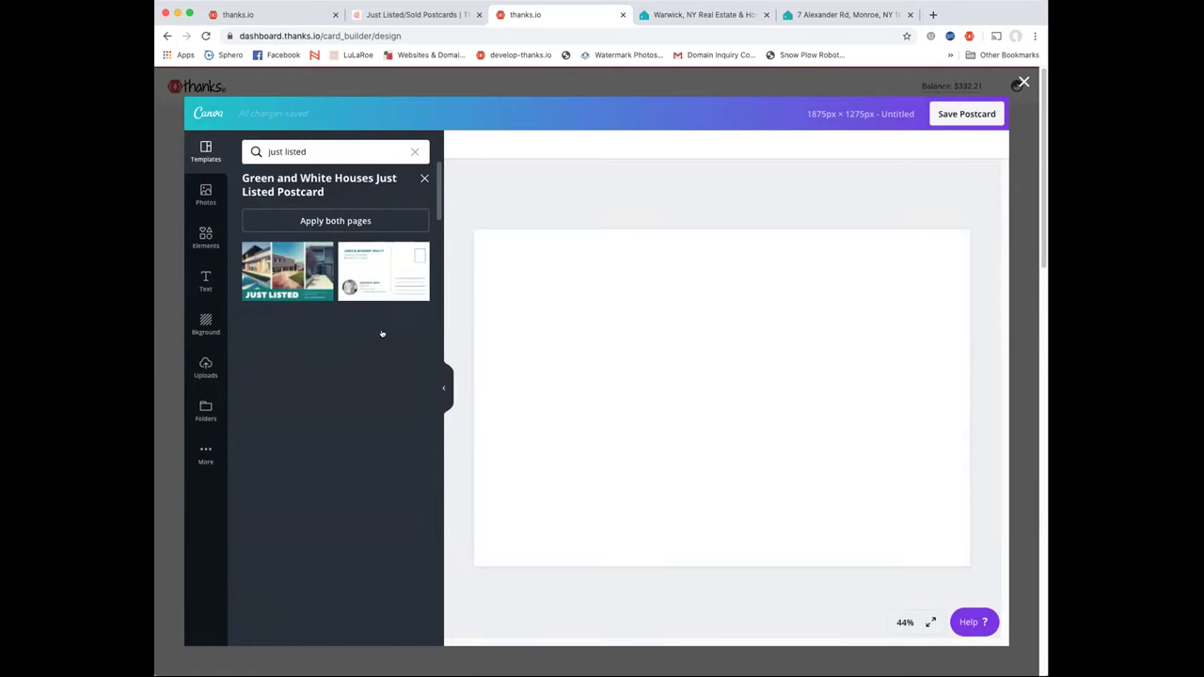
pyautogui.click(273, 286)
pyautogui.click(781, 403)
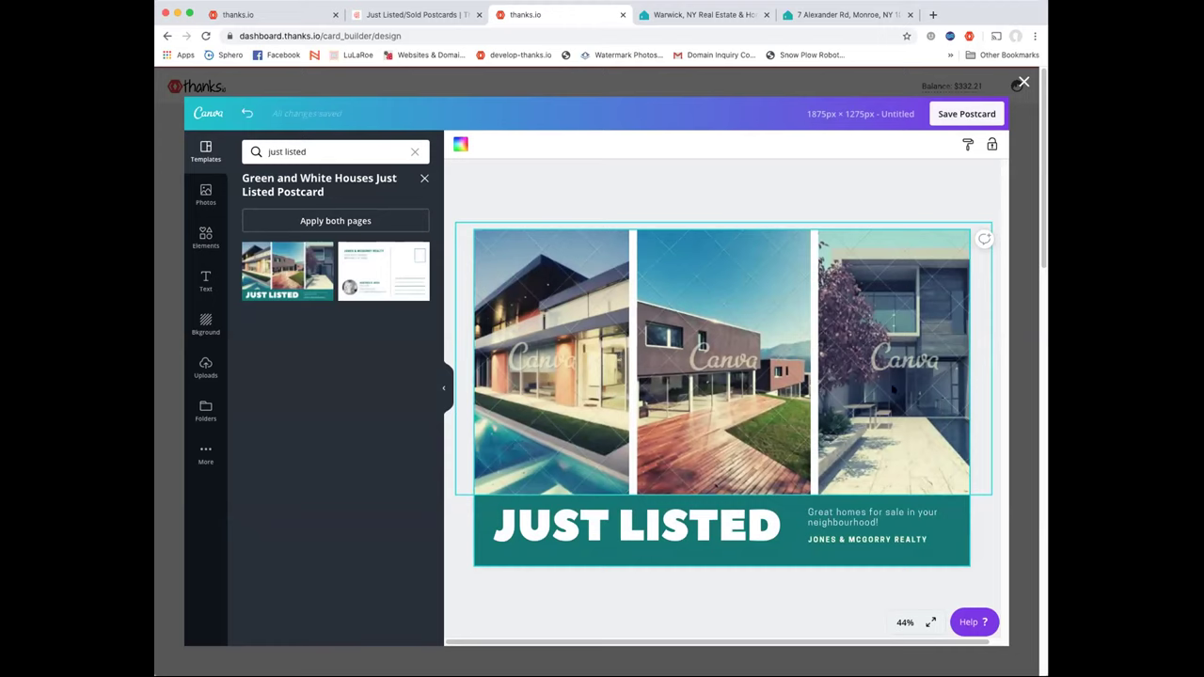
# Try cropping a grid photo without changes, then check and dismiss Save Postcard's premium image charge
pyautogui.click(561, 361)
pyautogui.doubleClick(560, 361)
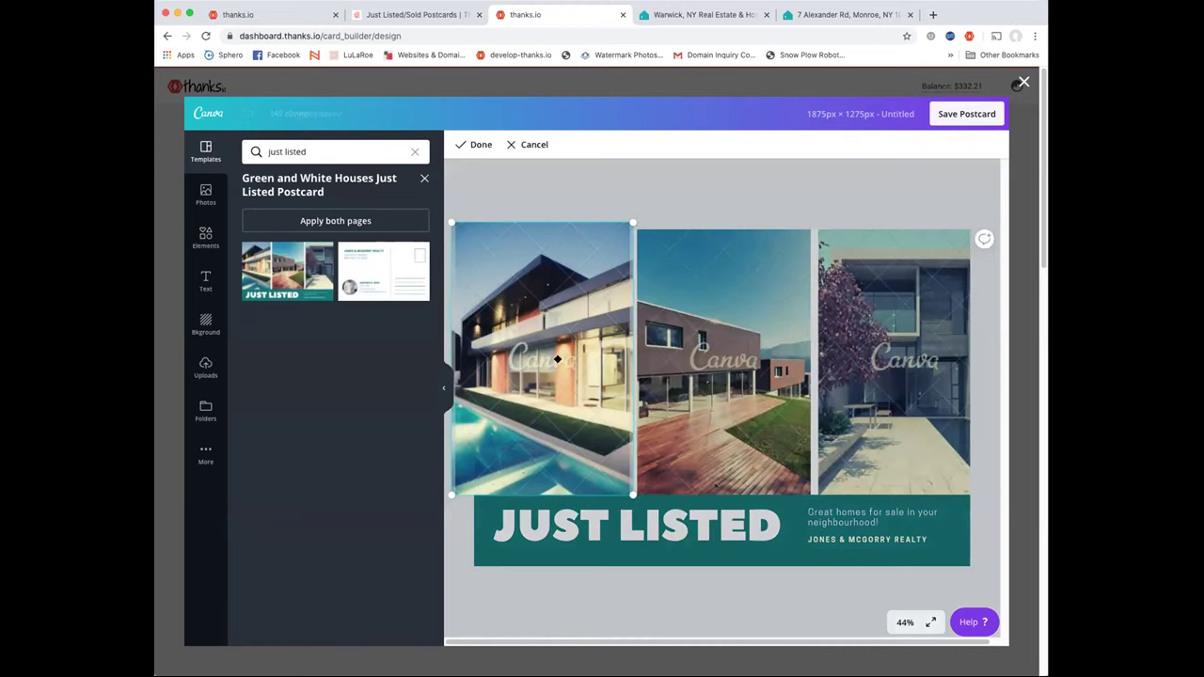
pyautogui.click(536, 139)
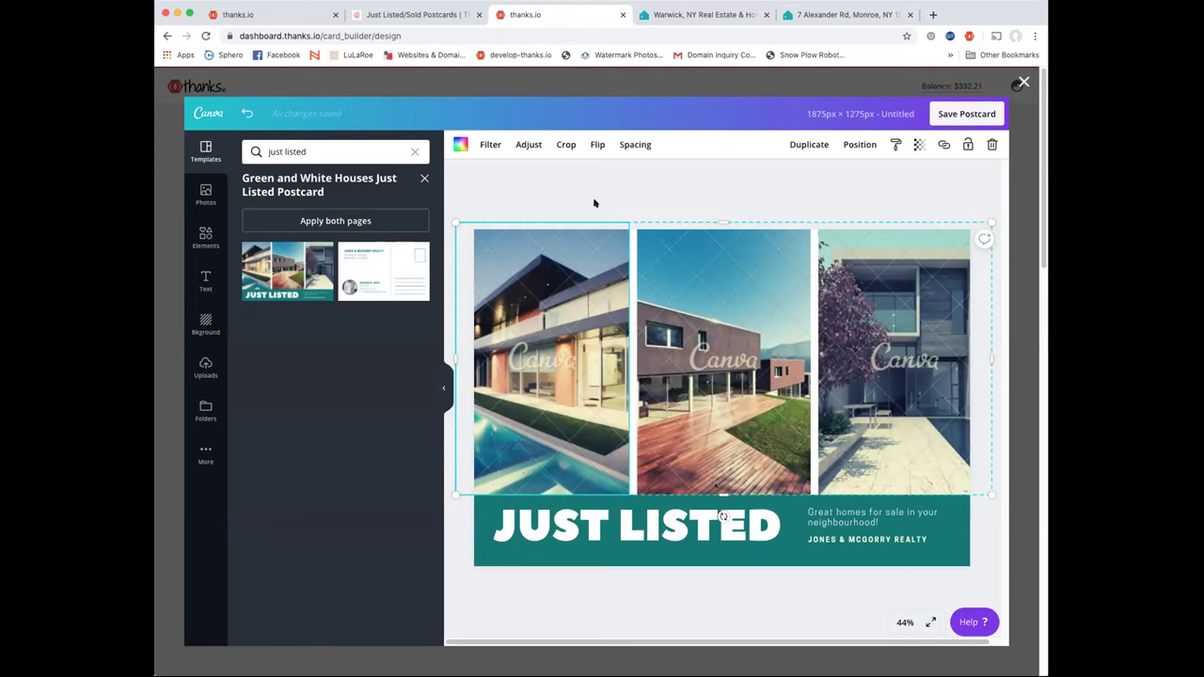
pyautogui.click(965, 117)
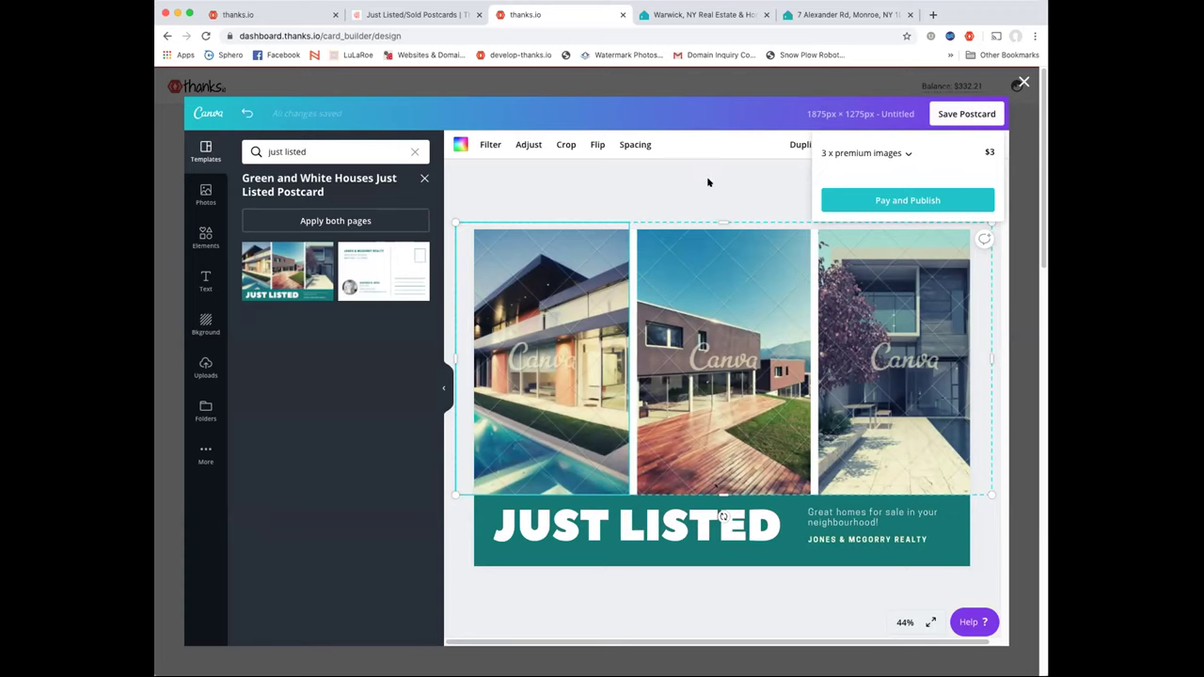
pyautogui.click(608, 325)
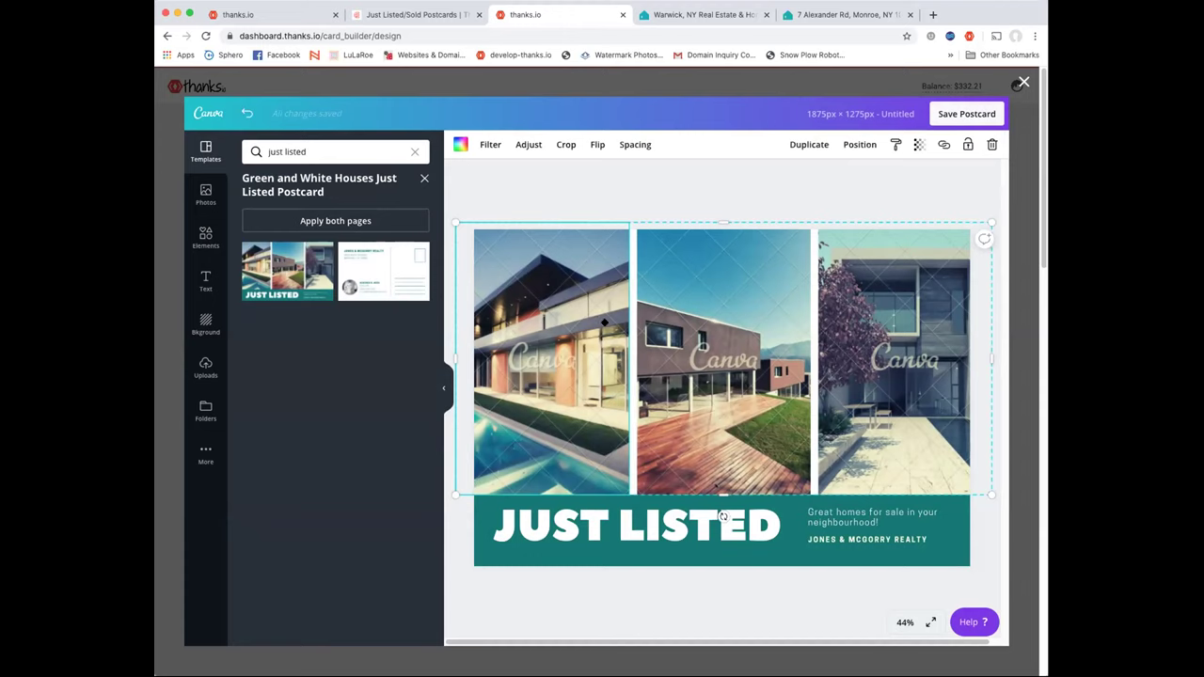
# Try cropping the left house photo again, cancel, and show the previously uploaded images
pyautogui.doubleClick(604, 323)
pyautogui.click(472, 144)
pyautogui.doubleClick(574, 260)
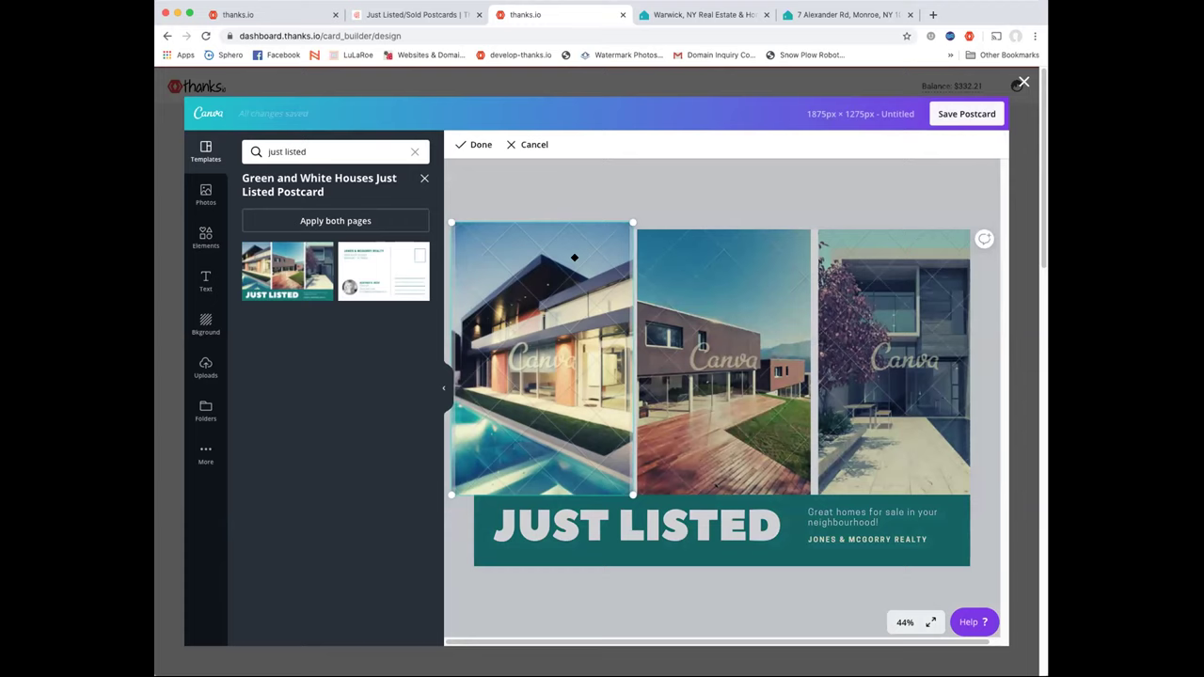
pyautogui.click(541, 151)
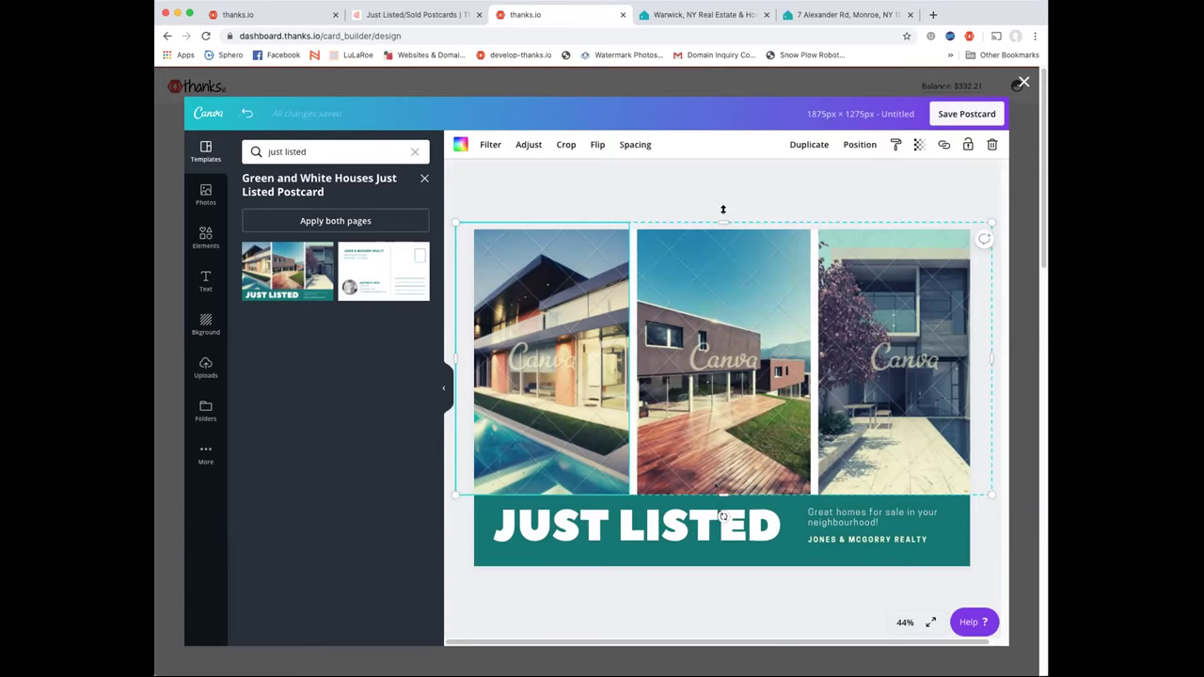
pyautogui.click(199, 367)
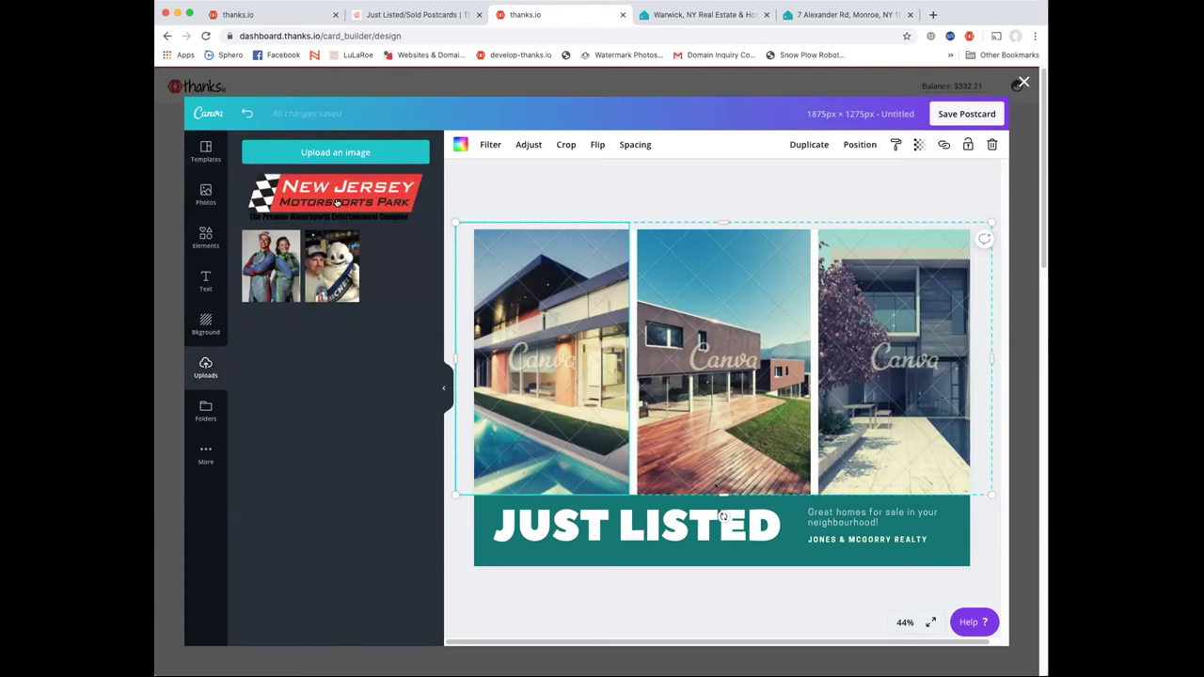
# Fill the left, middle and right grid cells with the racers, Michelin and racers photos, then save the postcard
pyautogui.click(266, 266)
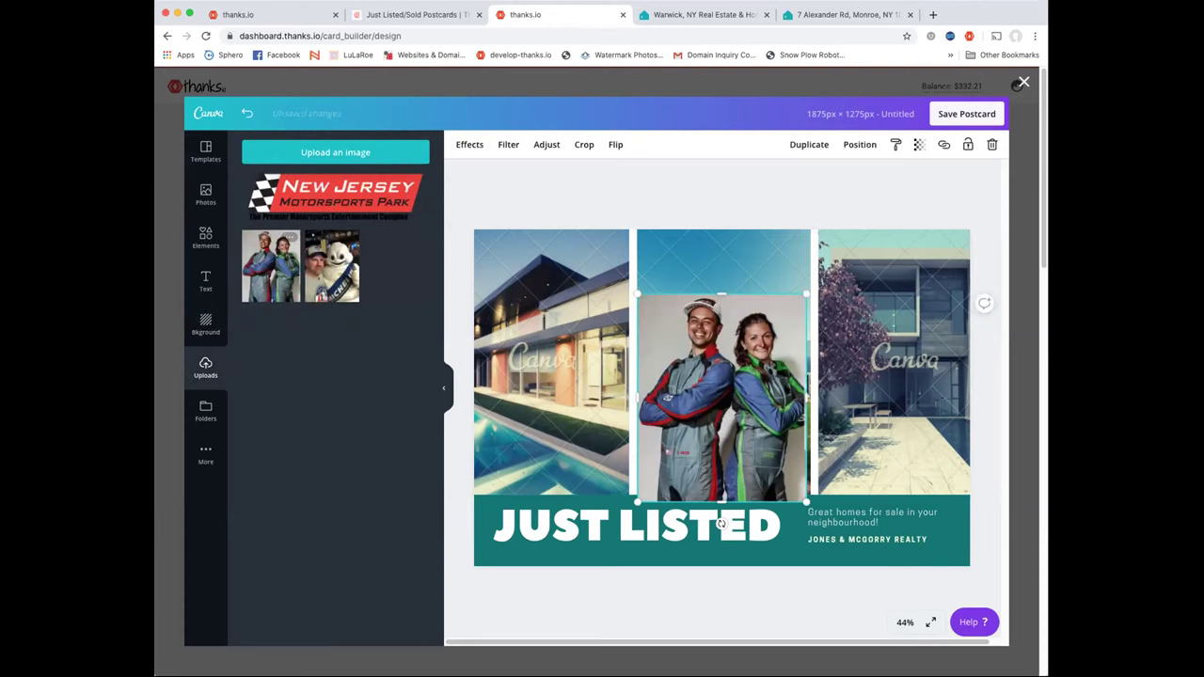
pyautogui.moveTo(698, 335); pyautogui.dragTo(521, 295)
pyautogui.moveTo(331, 266); pyautogui.dragTo(703, 329)
pyautogui.moveTo(271, 266); pyautogui.dragTo(894, 363)
pyautogui.click(850, 177)
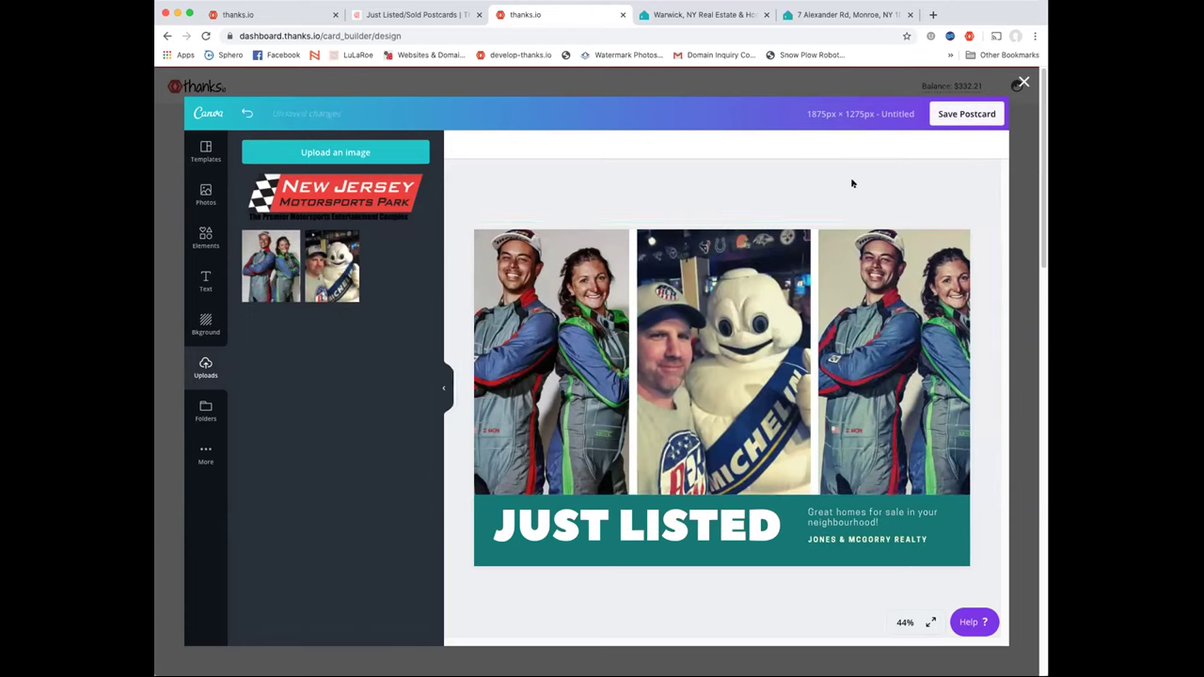
pyautogui.click(968, 114)
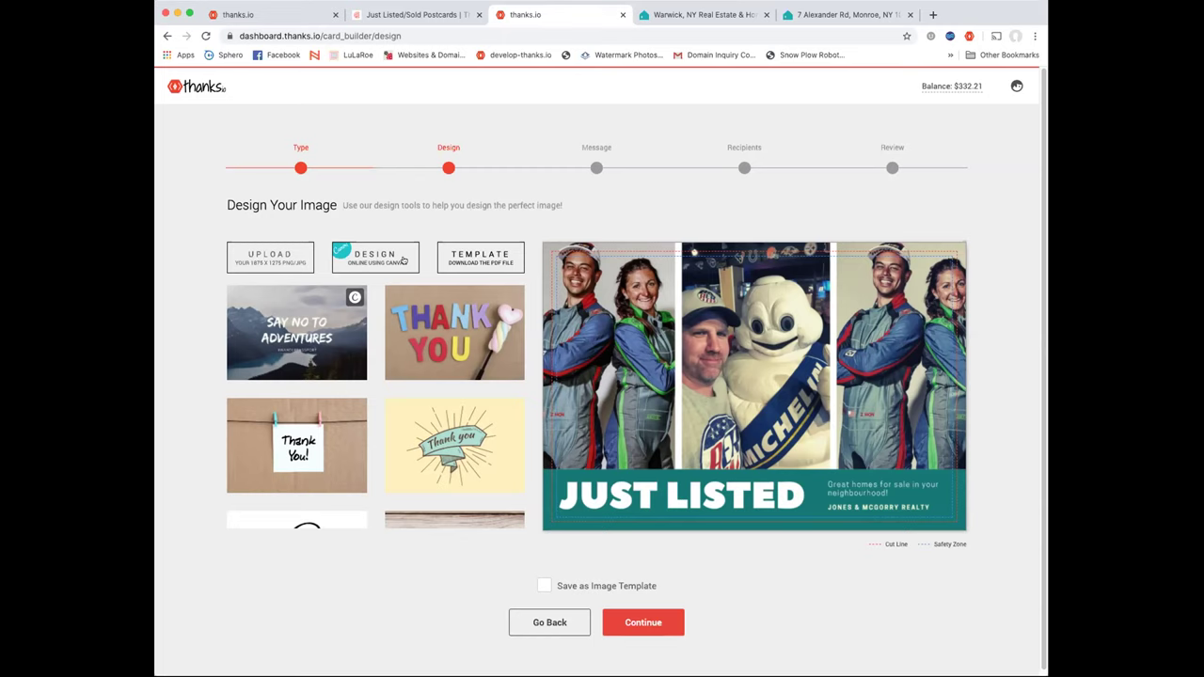
pyautogui.click(386, 261)
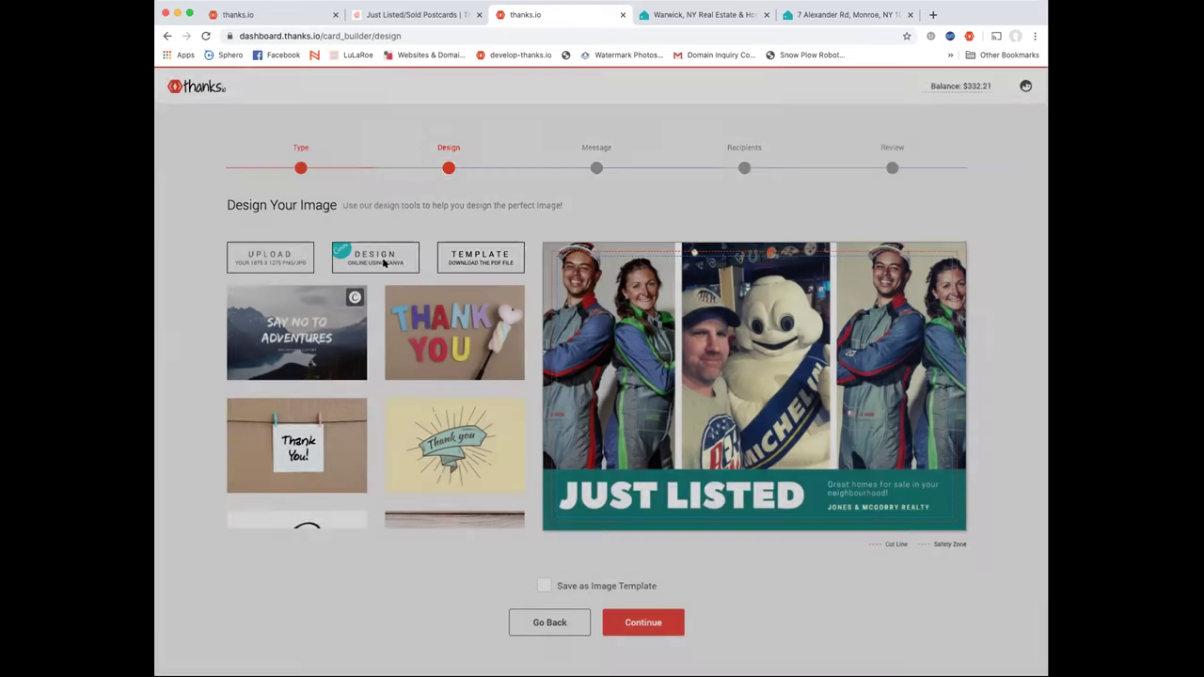
pyautogui.click(593, 265)
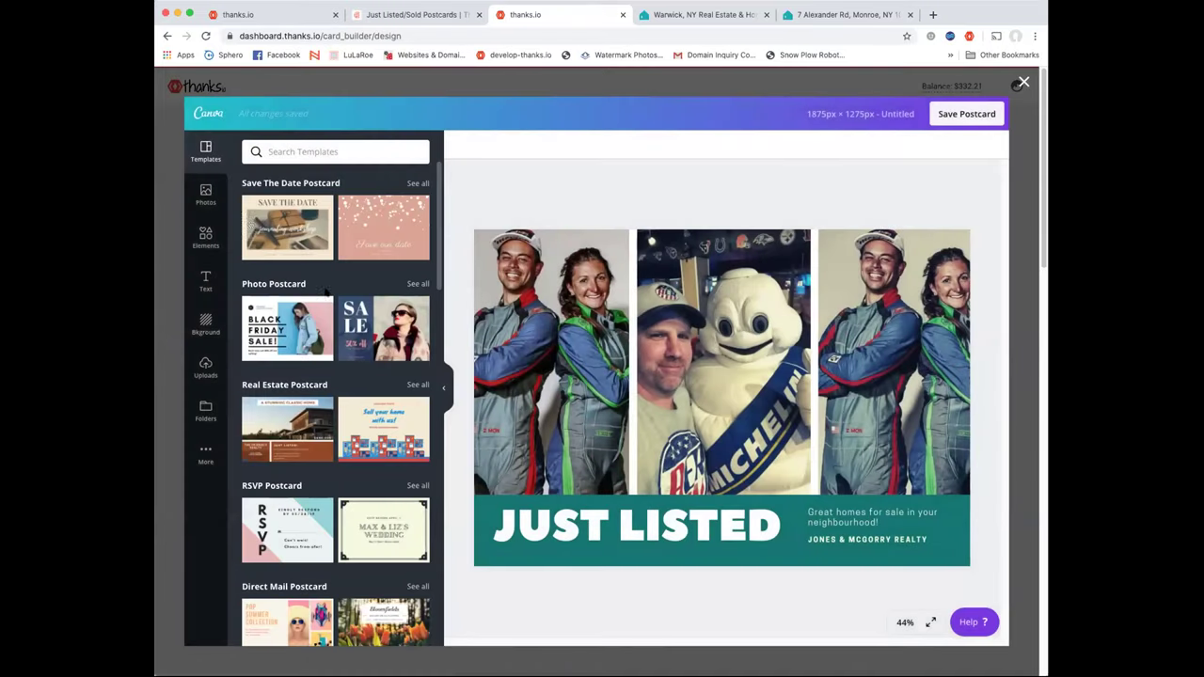
pyautogui.click(292, 152)
pyautogui.write('just sold')
pyautogui.press('Return')
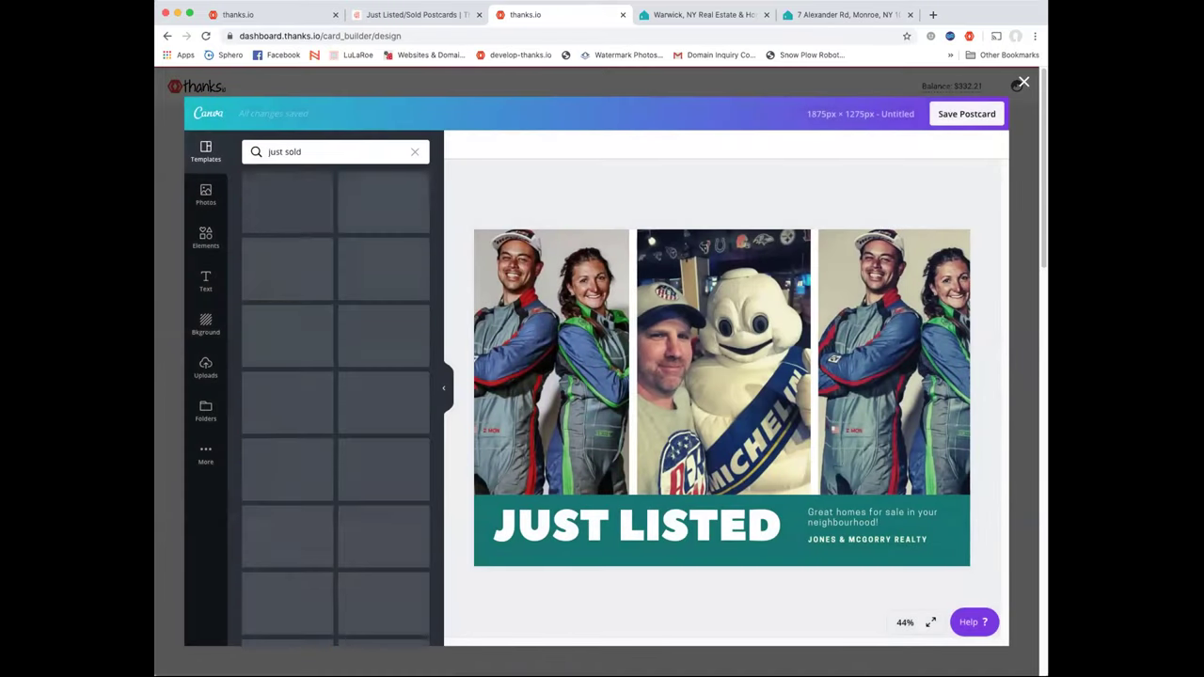
pyautogui.scroll(-5, 348, 310)
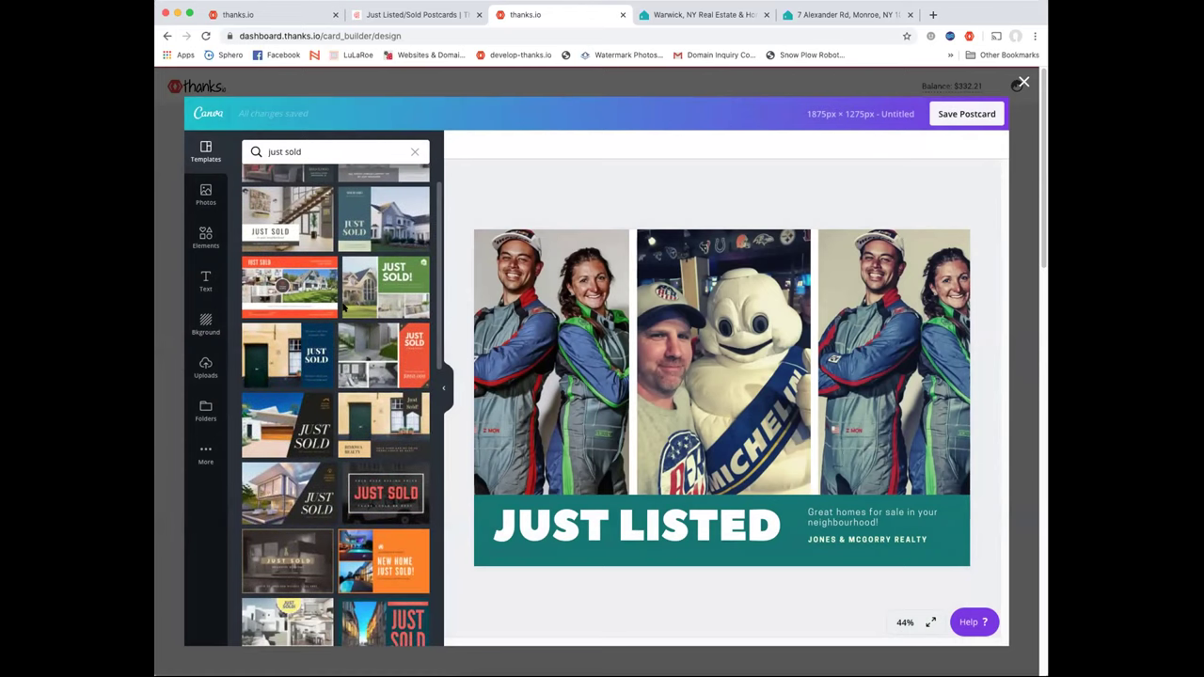
pyautogui.scroll(-15, 344, 307)
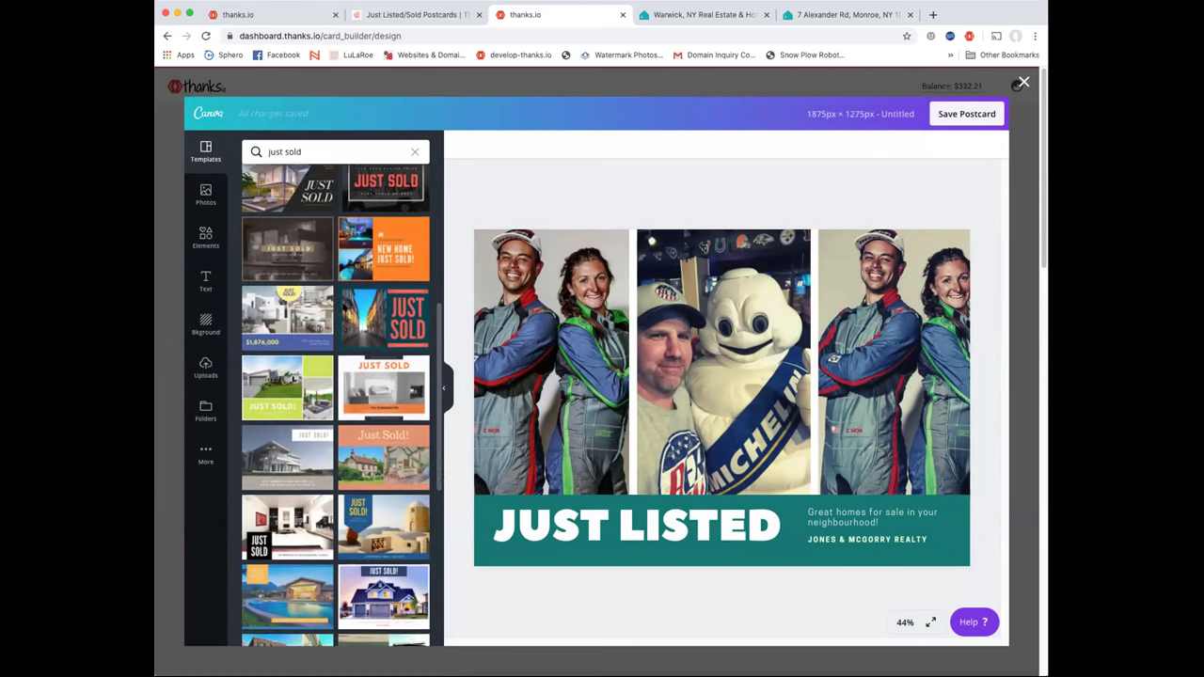
pyautogui.scroll(-12, 344, 307)
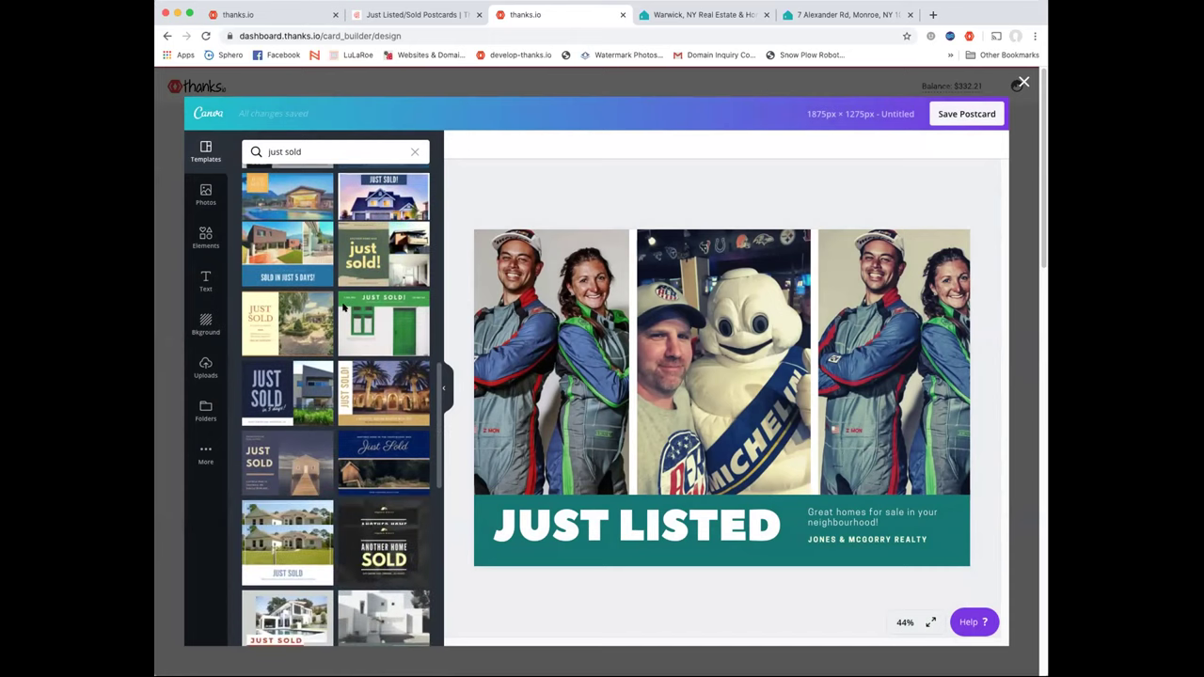
pyautogui.scroll(-8, 375, 368)
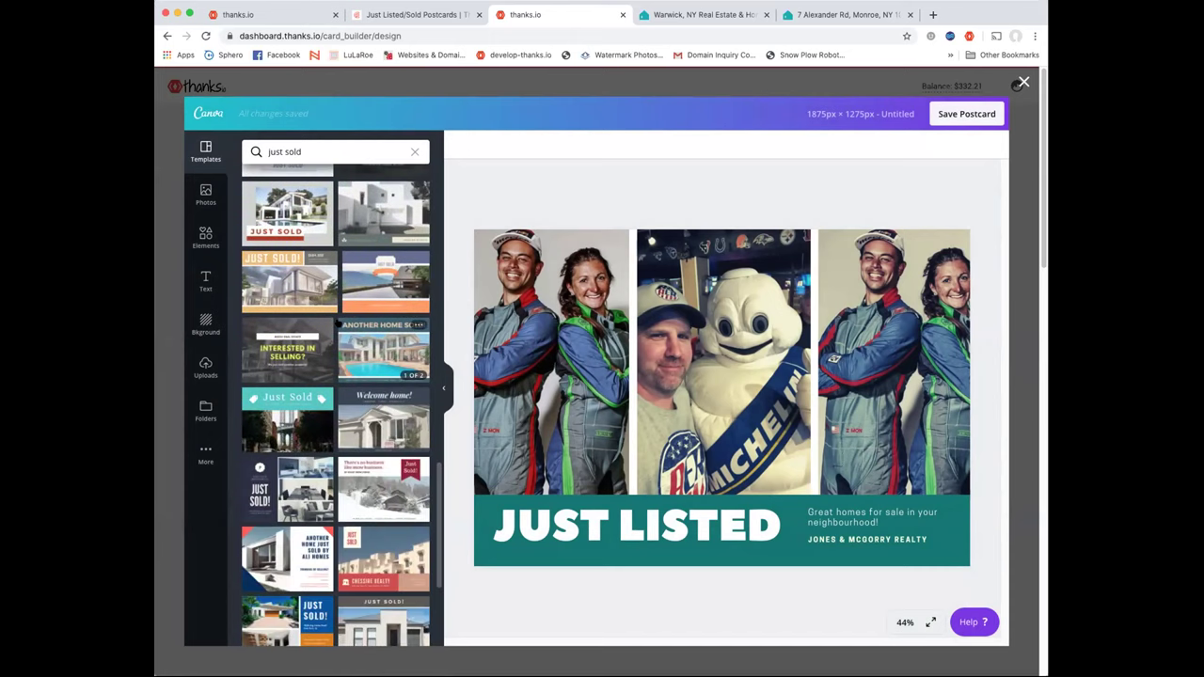
pyautogui.scroll(-3, 376, 368)
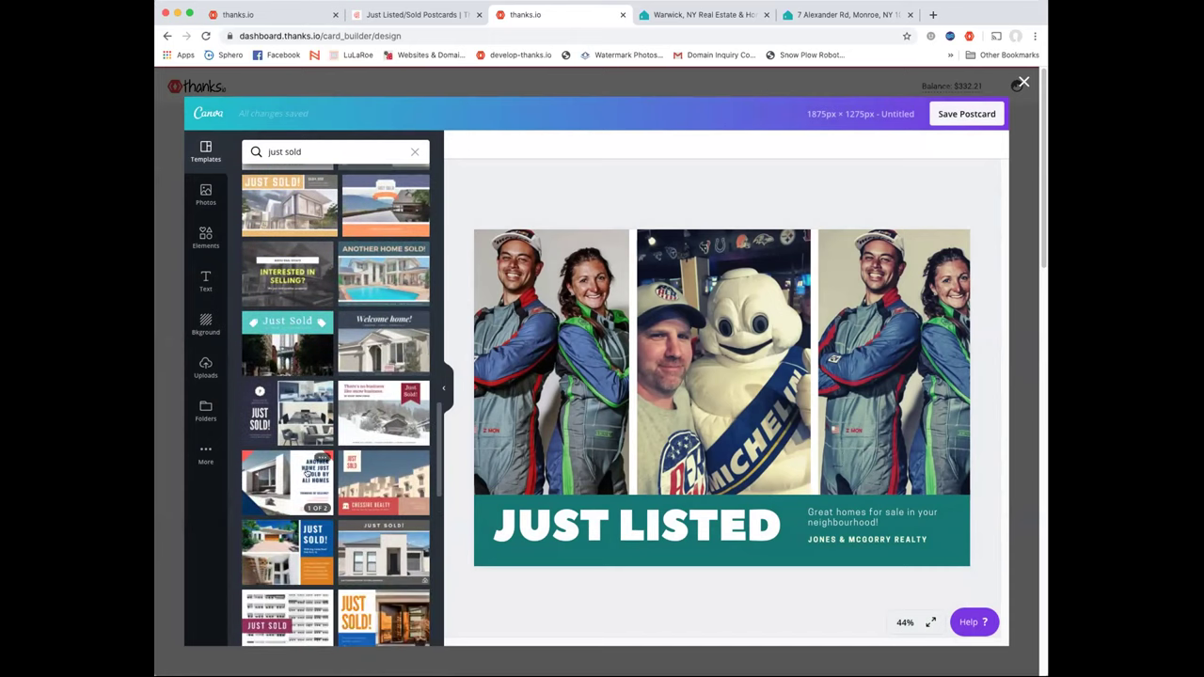
pyautogui.scroll(-2, 292, 527)
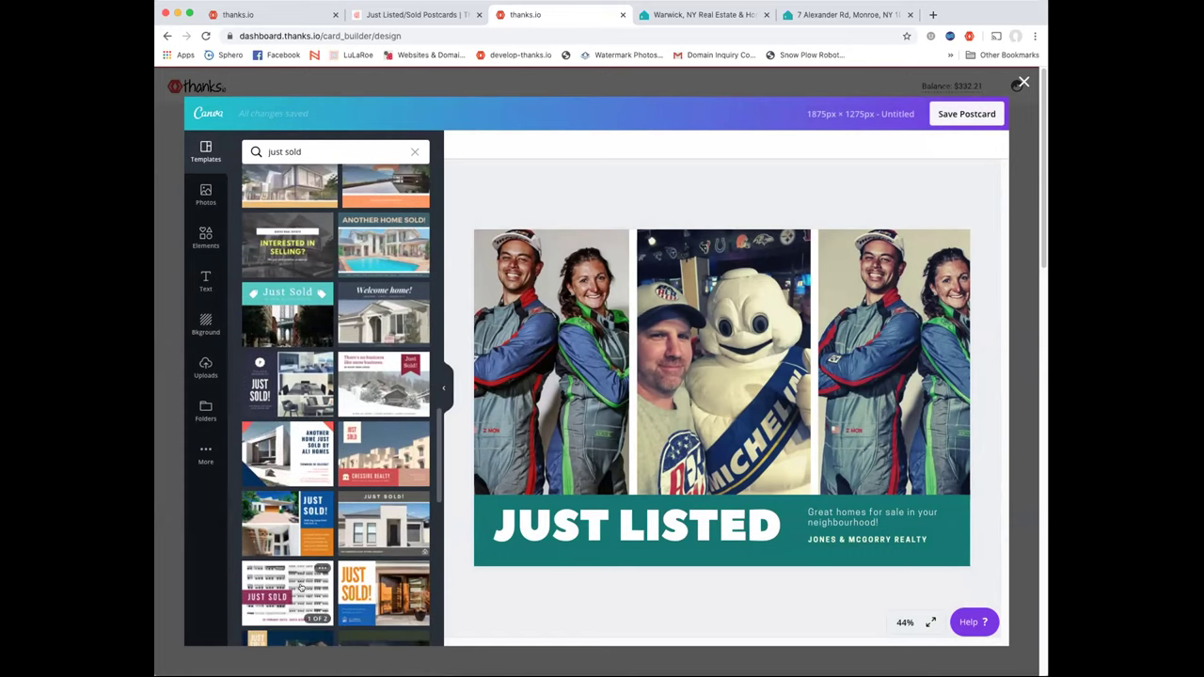
pyautogui.click(301, 583)
pyautogui.click(294, 274)
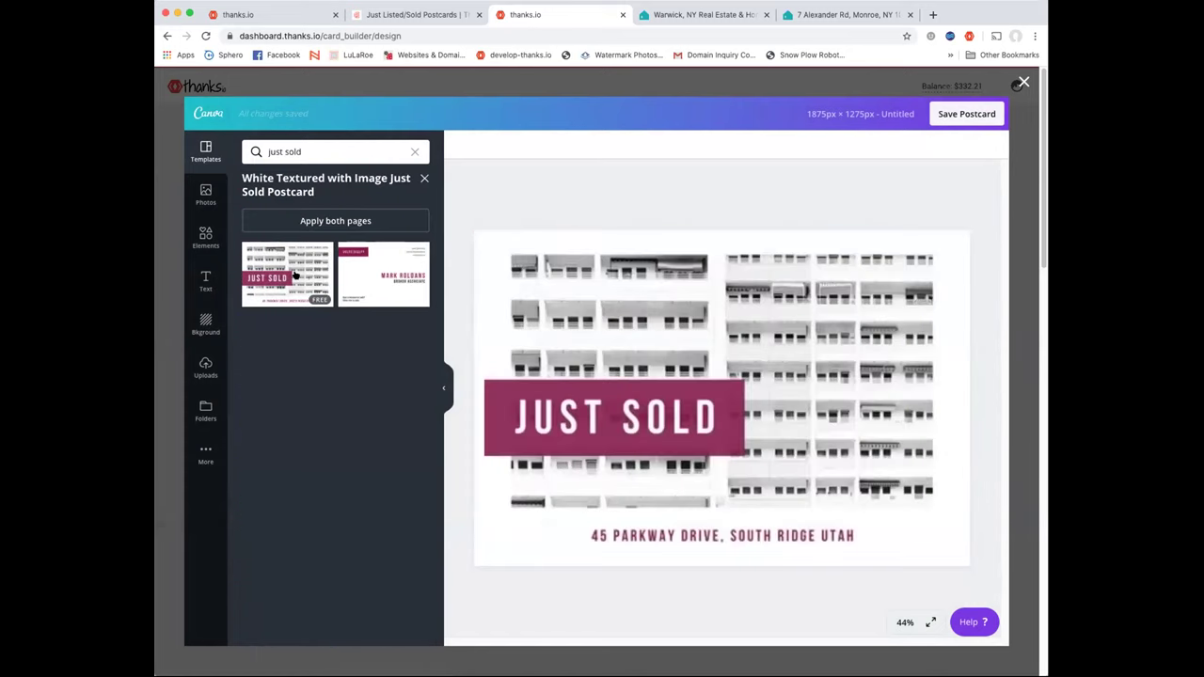
pyautogui.click(671, 181)
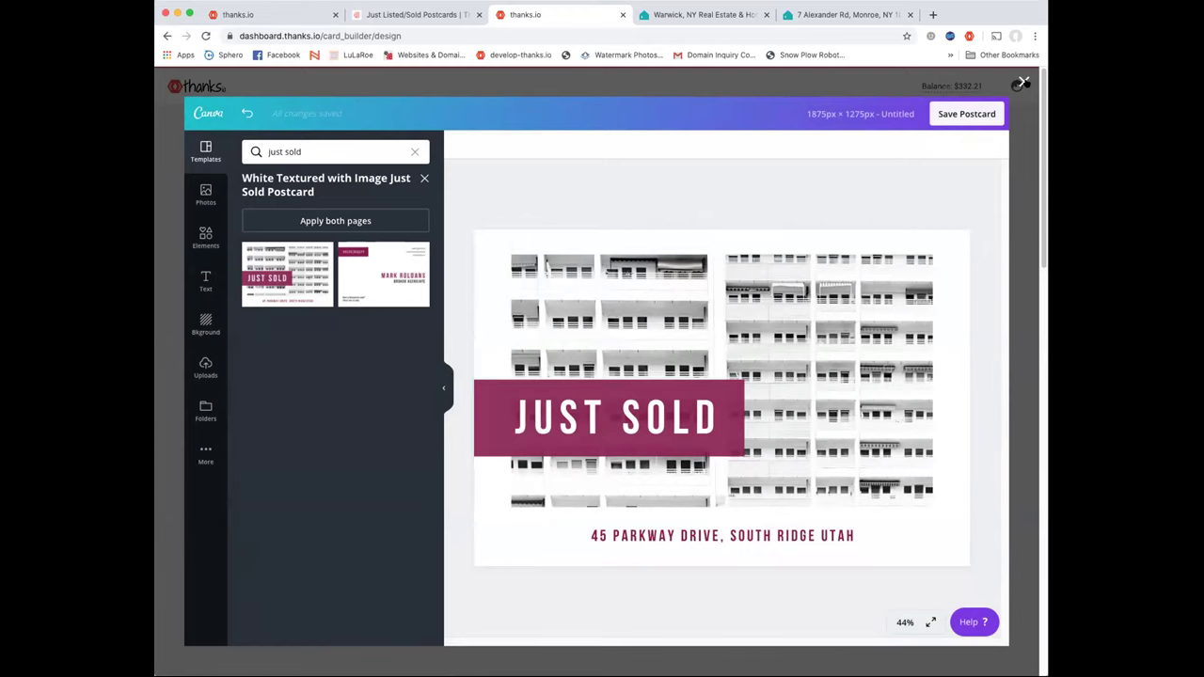
pyautogui.click(1023, 83)
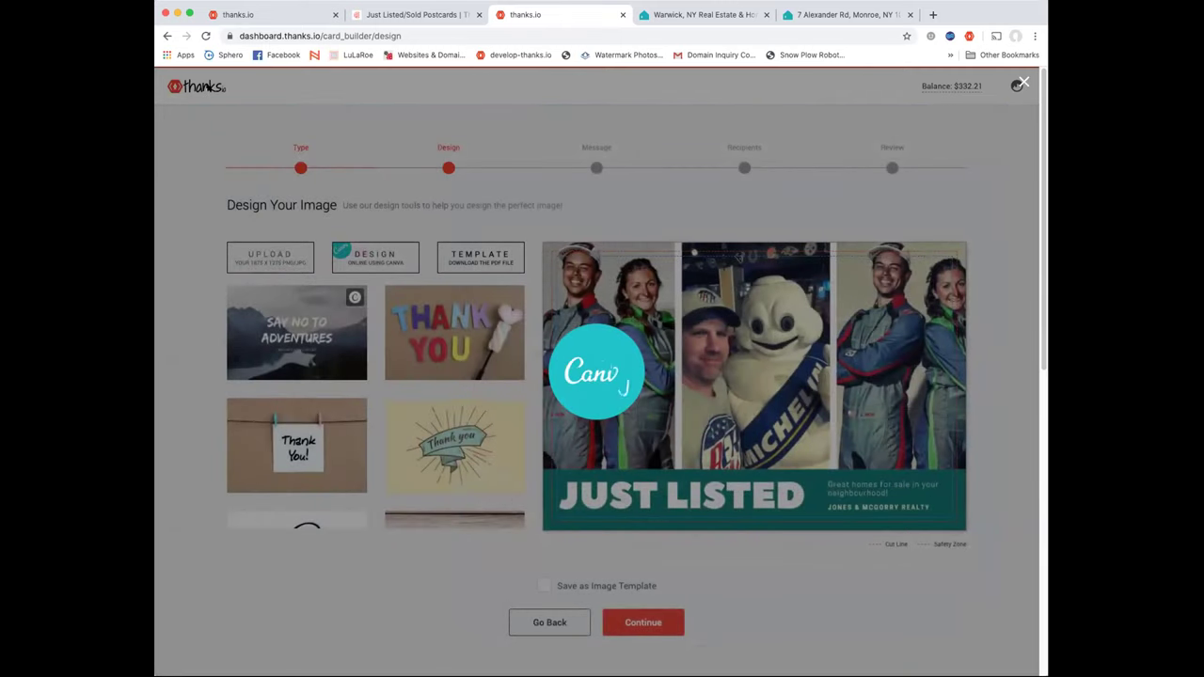
# Go back a page, then load dashboard.thanks.io/orders_history to view the empty Order History
pyautogui.click(167, 35)
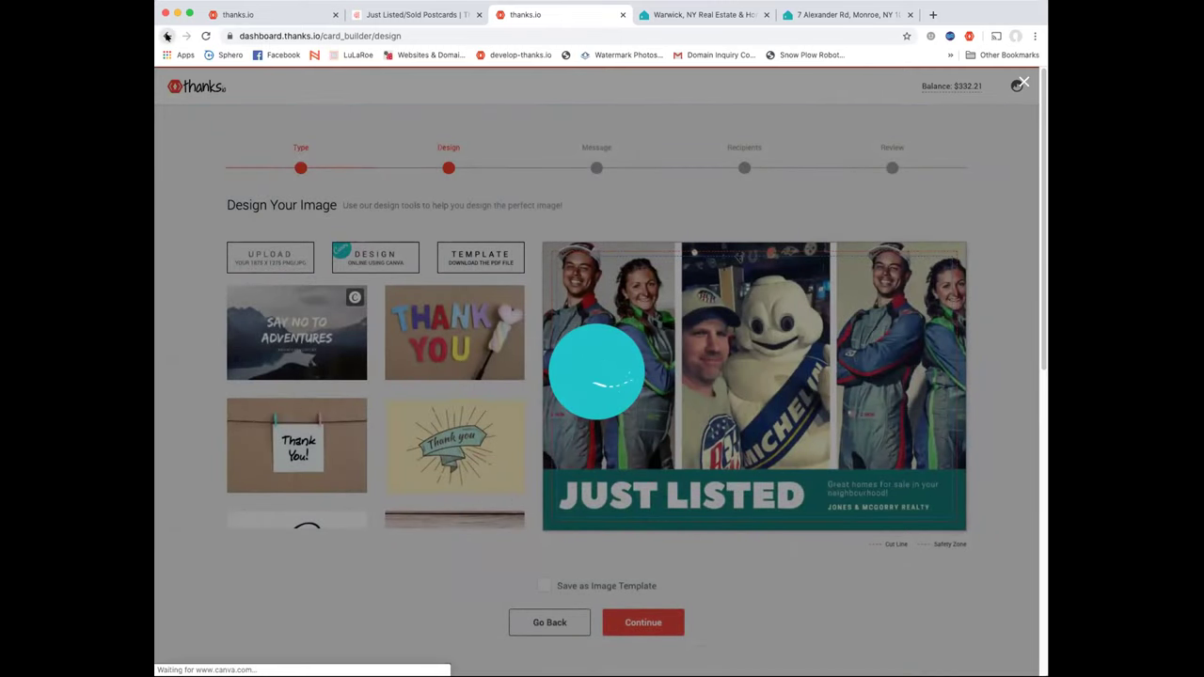
pyautogui.moveTo(377, 36); pyautogui.dragTo(431, 35)
pyautogui.click(404, 34)
pyautogui.press('BackSpace')
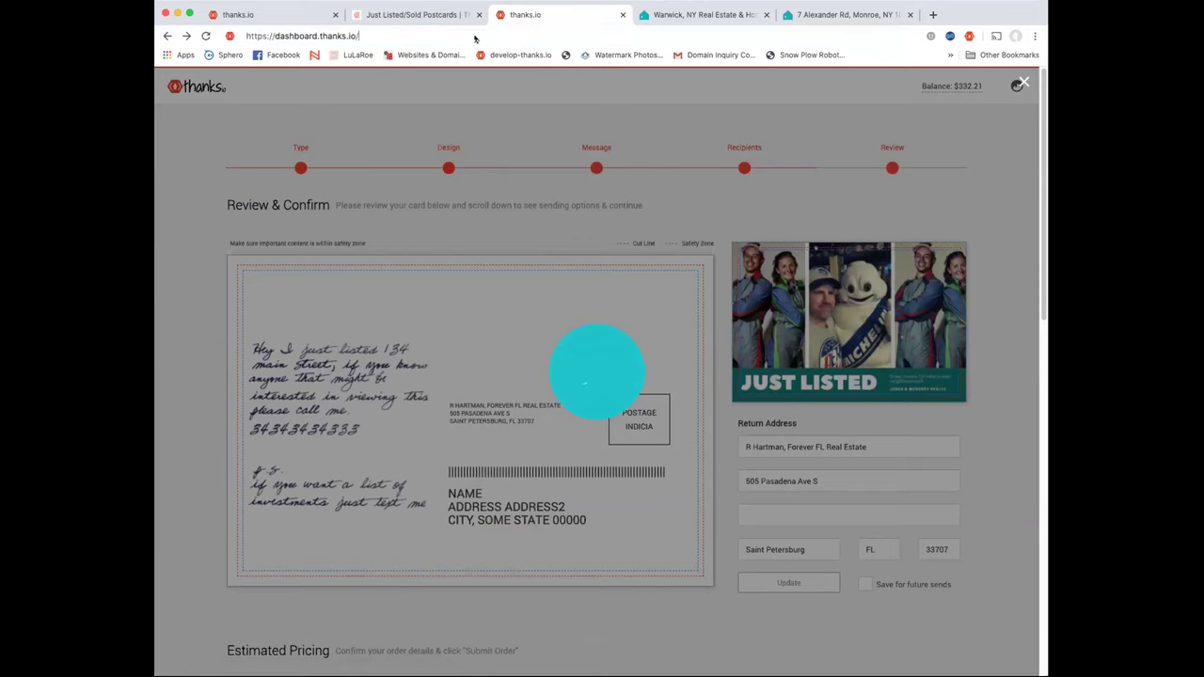
pyautogui.press('Return')
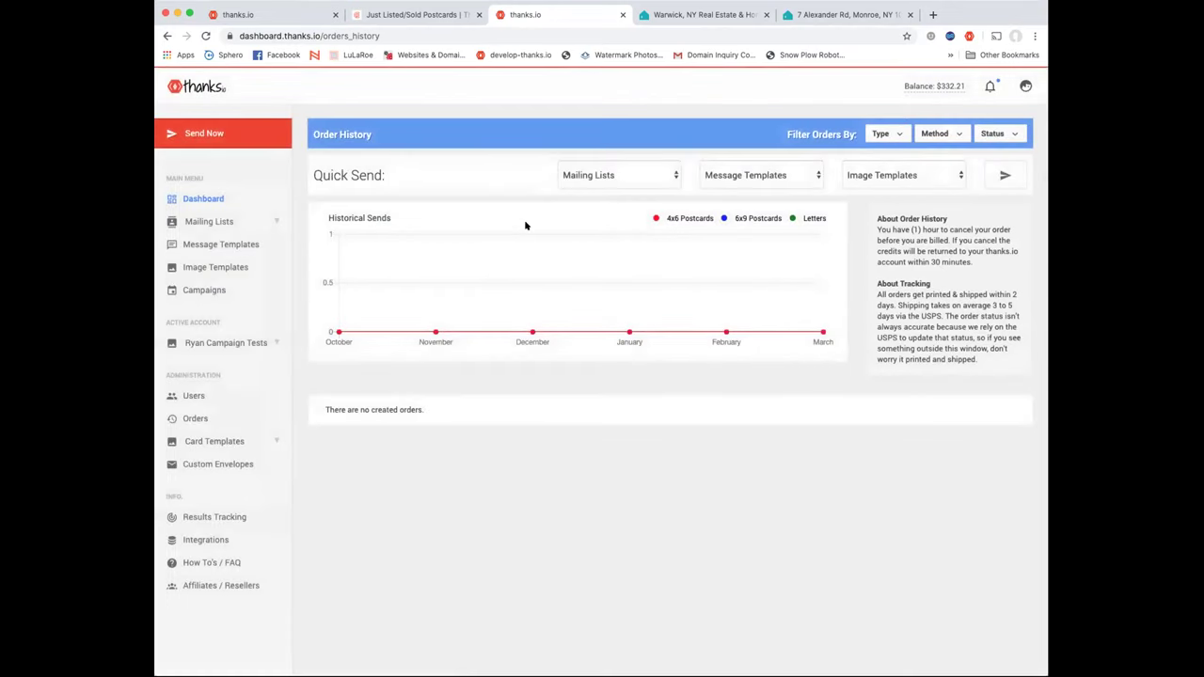
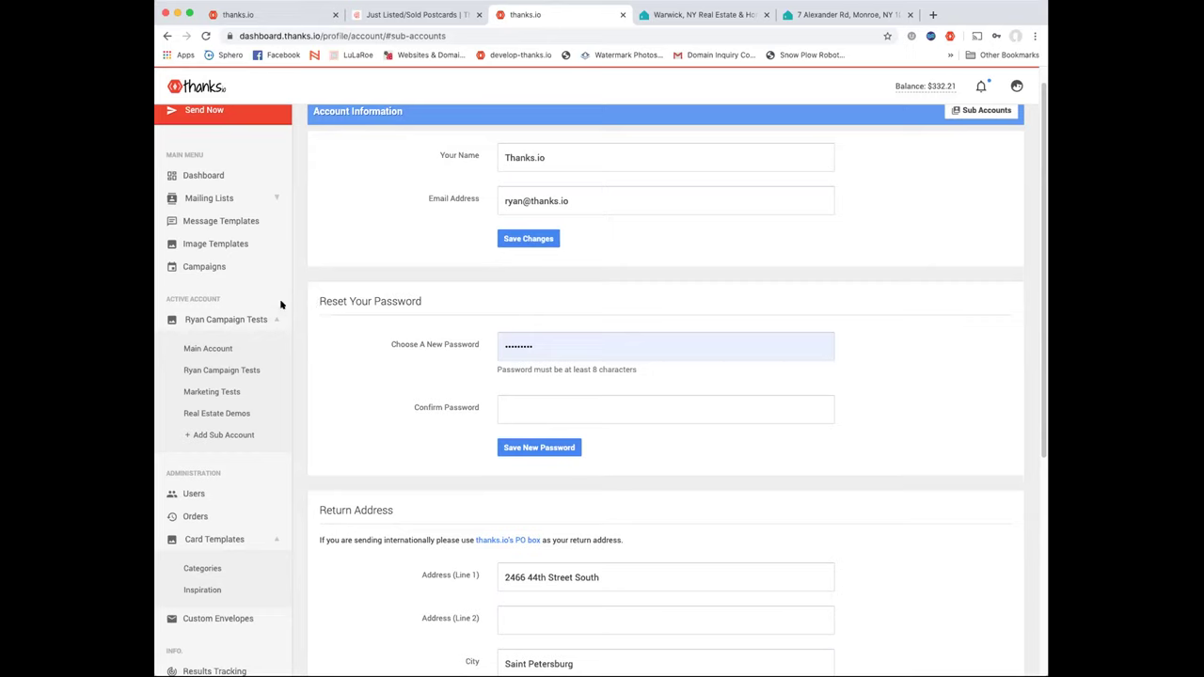
# Show the Mailing Lists page with the map list of 20 and the empty retargeting list
pyautogui.scroll(1, 384, 368)
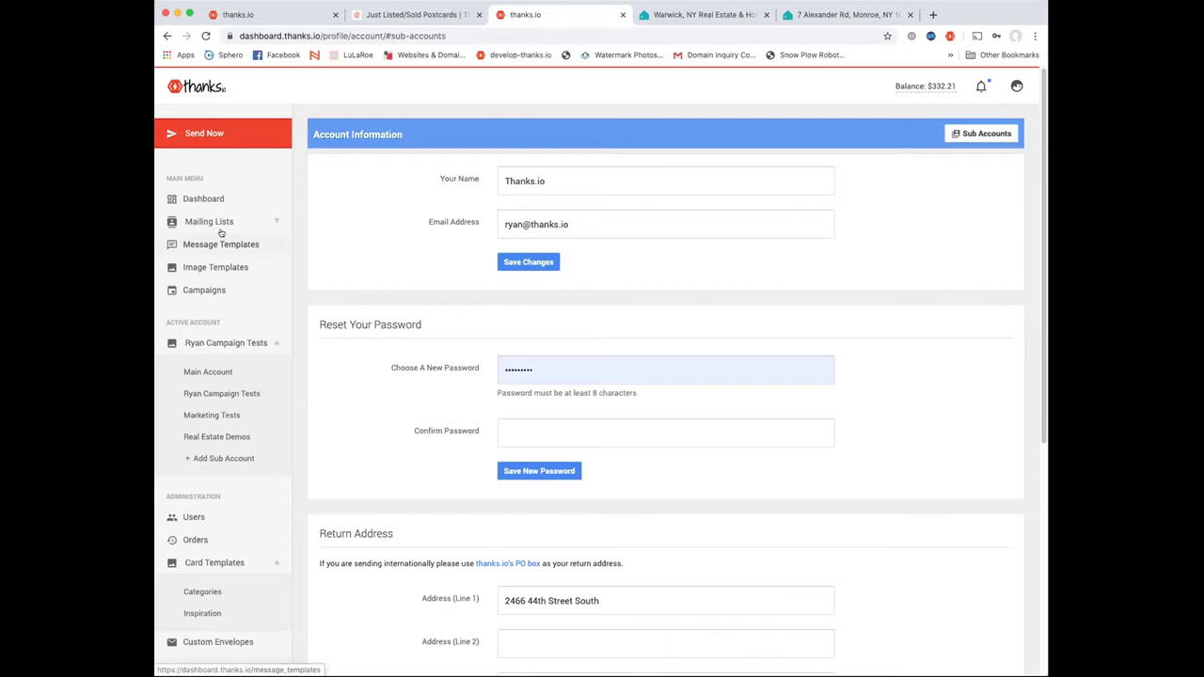
pyautogui.click(224, 225)
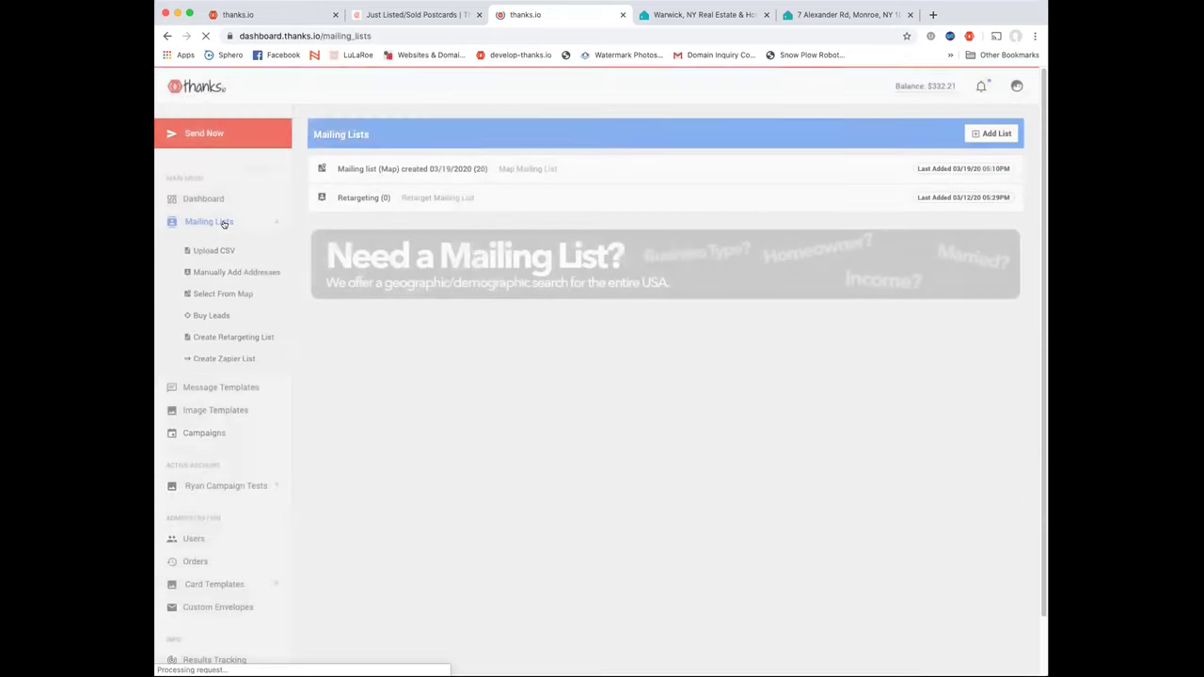
# Upload shopify.csv as a new mailing list with the description 'expired'
pyautogui.click(993, 134)
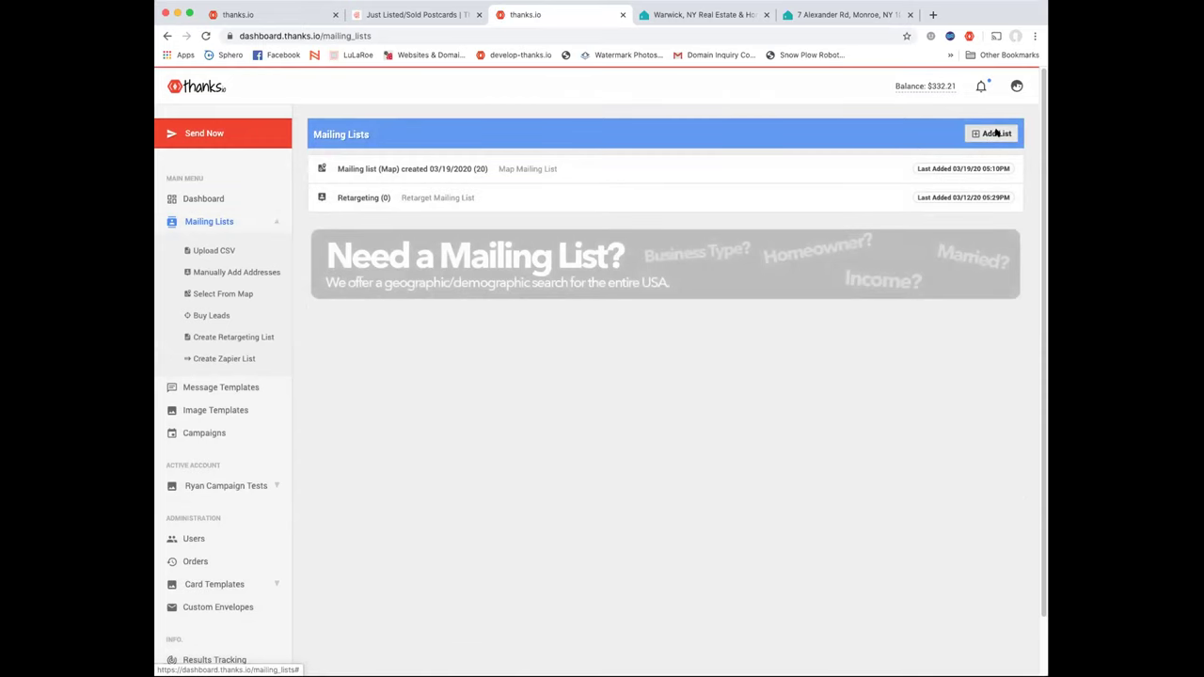
pyautogui.click(607, 137)
pyautogui.click(470, 197)
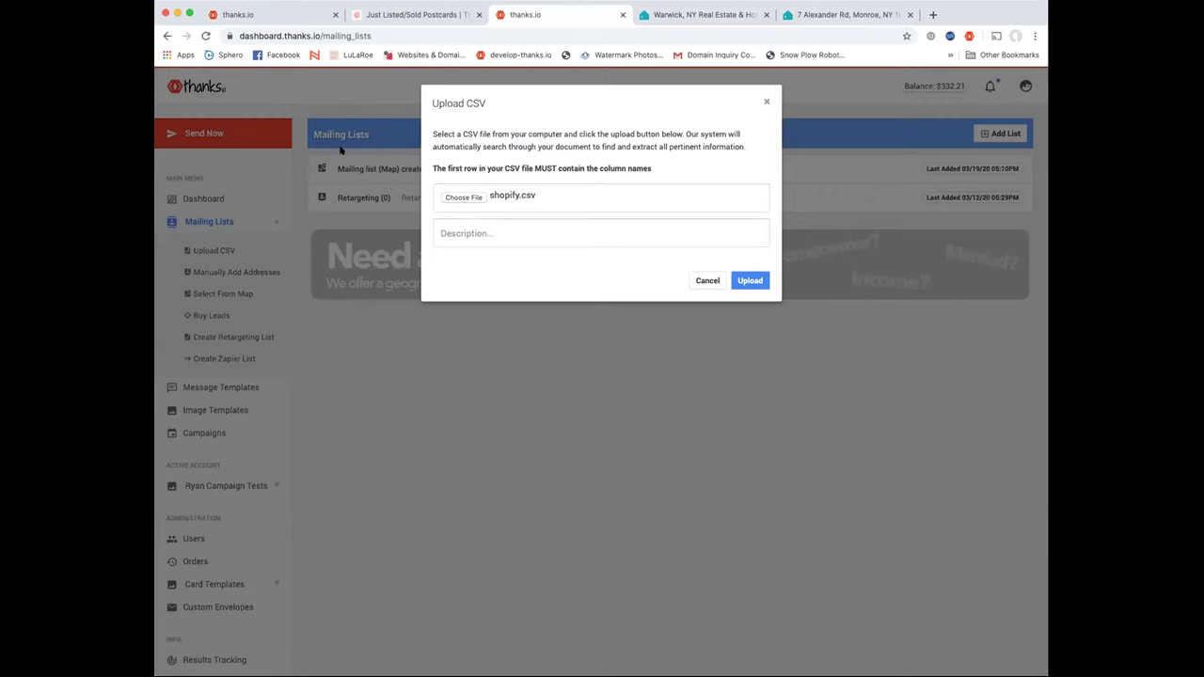
pyautogui.click(533, 231)
pyautogui.write('e')
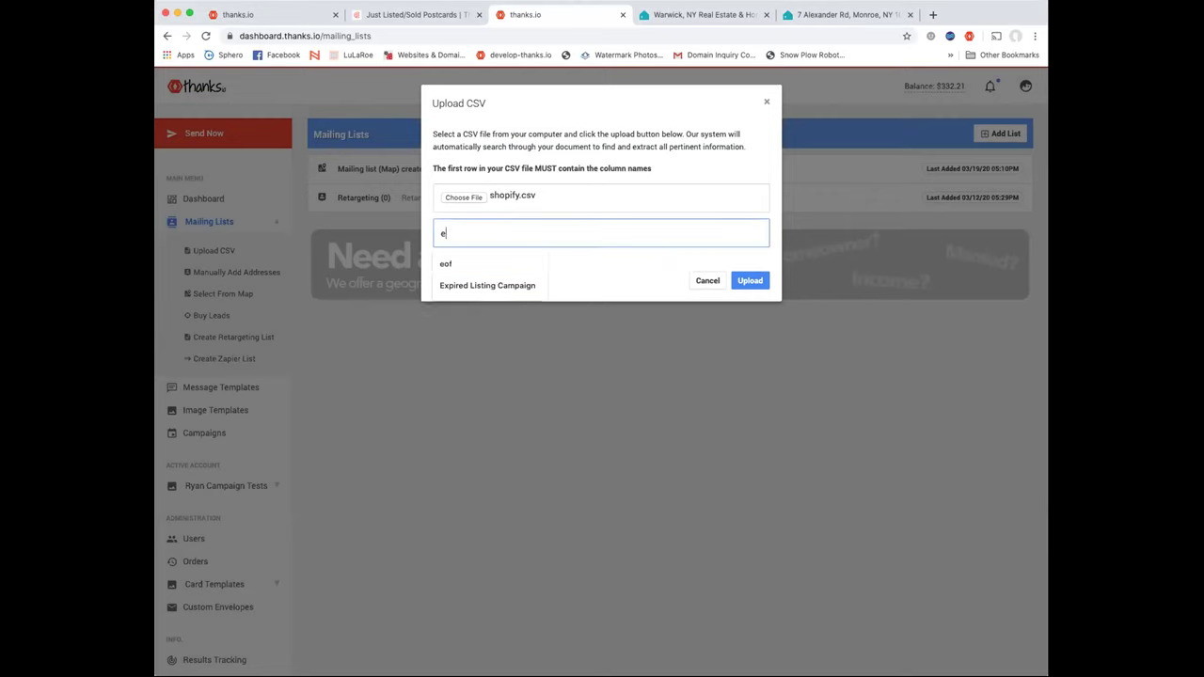
pyautogui.write('xpired')
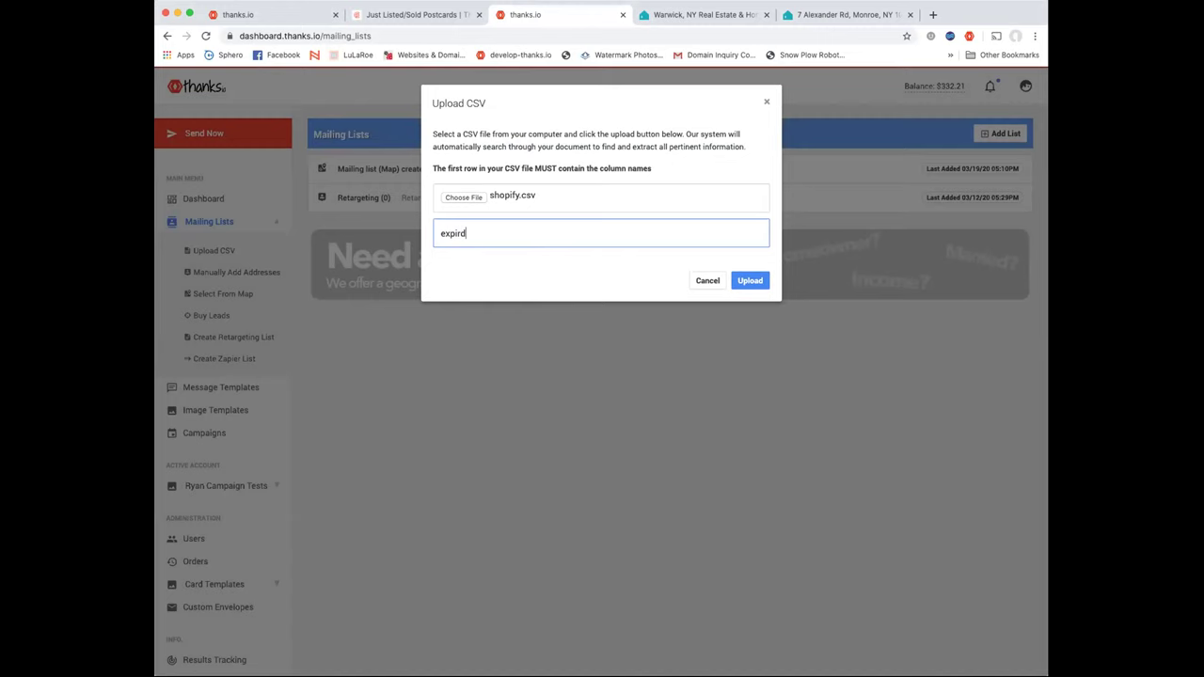
pyautogui.click(738, 279)
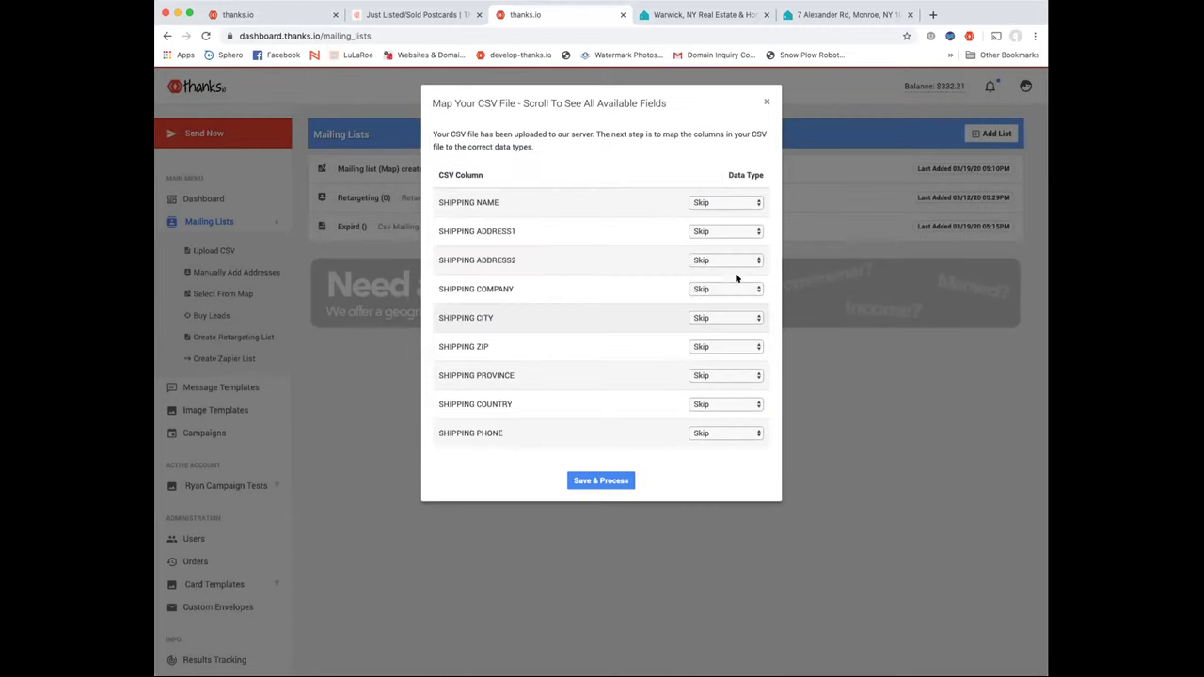
pyautogui.click(719, 201)
# Map SHIPPING NAME, ADDRESS1, ADDRESS2 and CITY to Name, Address, Address2 and City
pyautogui.click(727, 200)
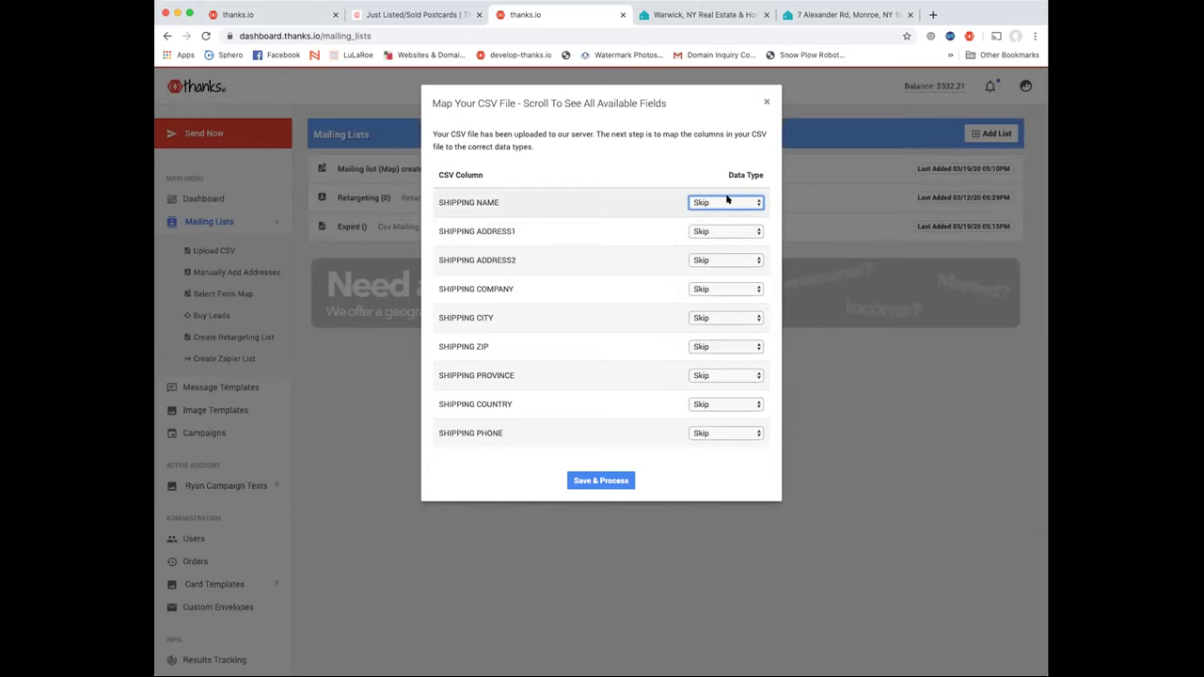
pyautogui.click(728, 199)
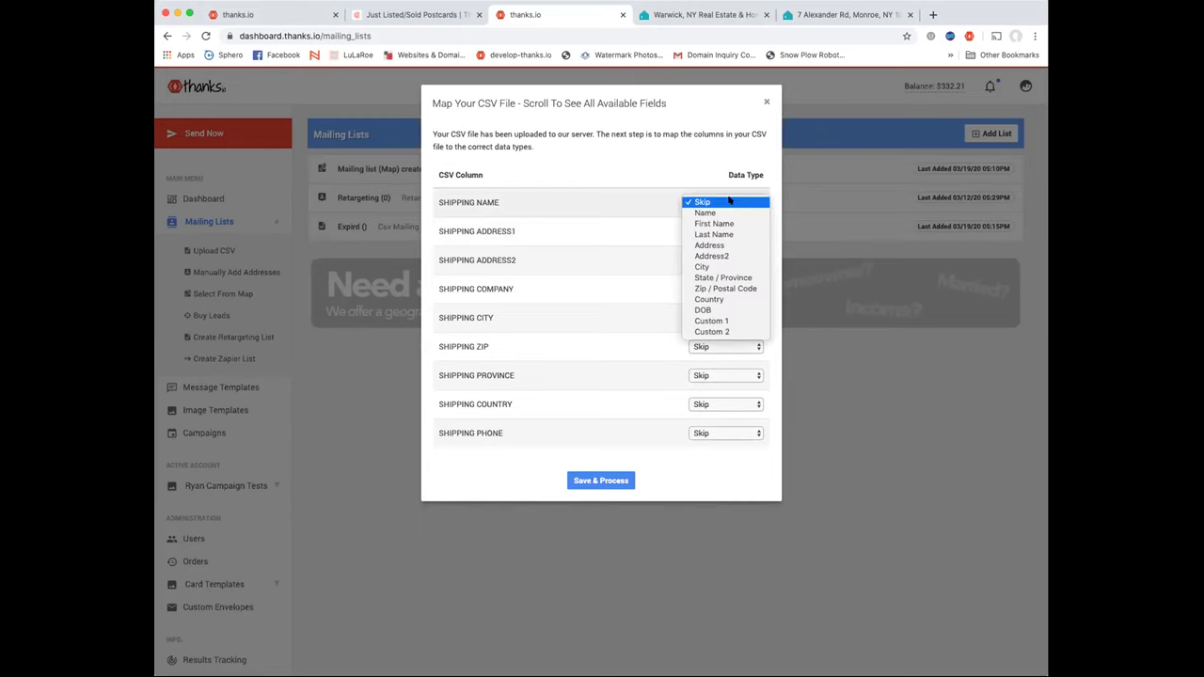
pyautogui.click(732, 212)
pyautogui.click(724, 230)
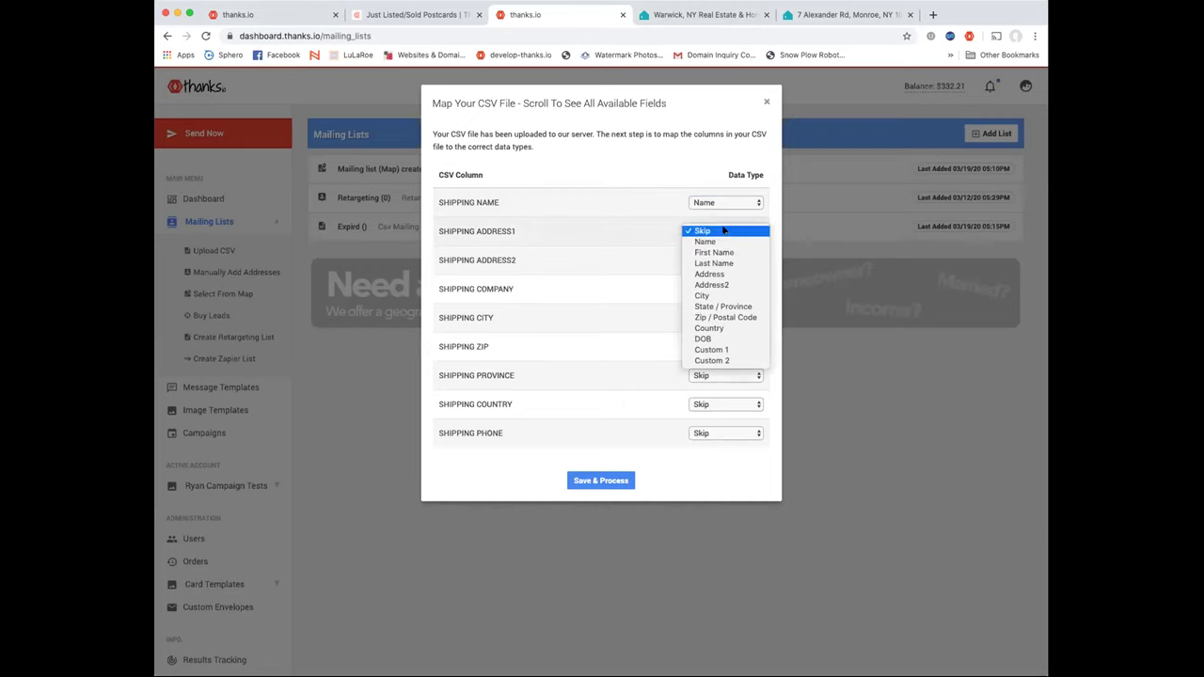
pyautogui.click(721, 273)
pyautogui.click(716, 261)
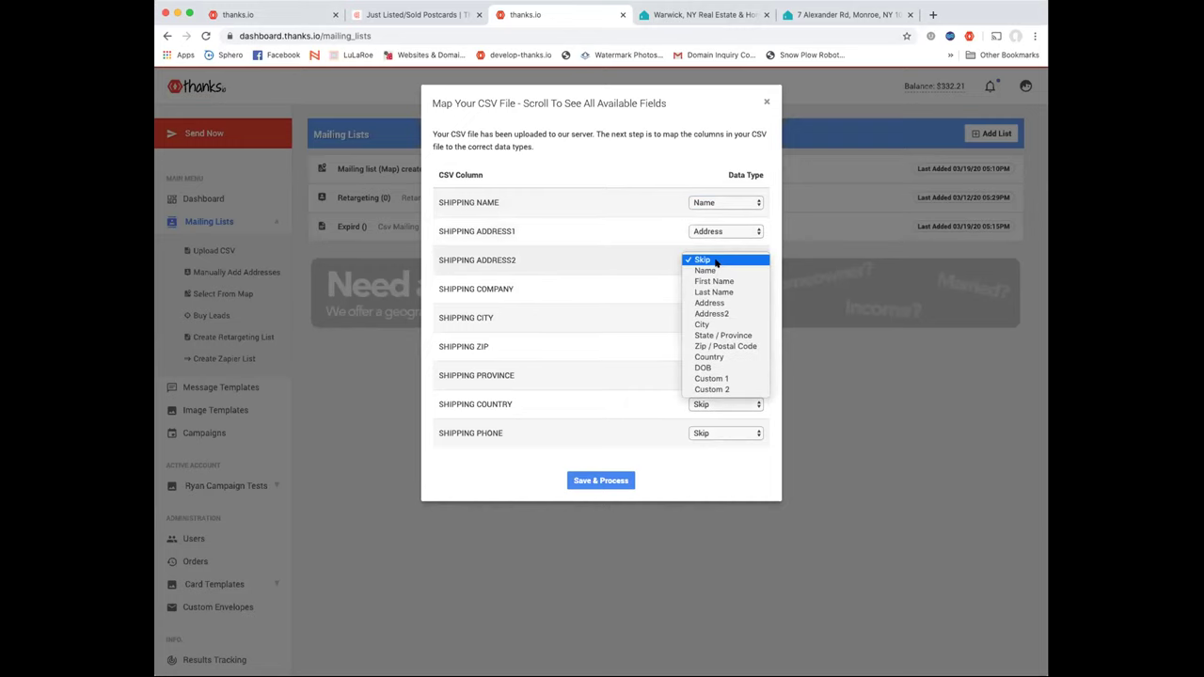
pyautogui.click(712, 314)
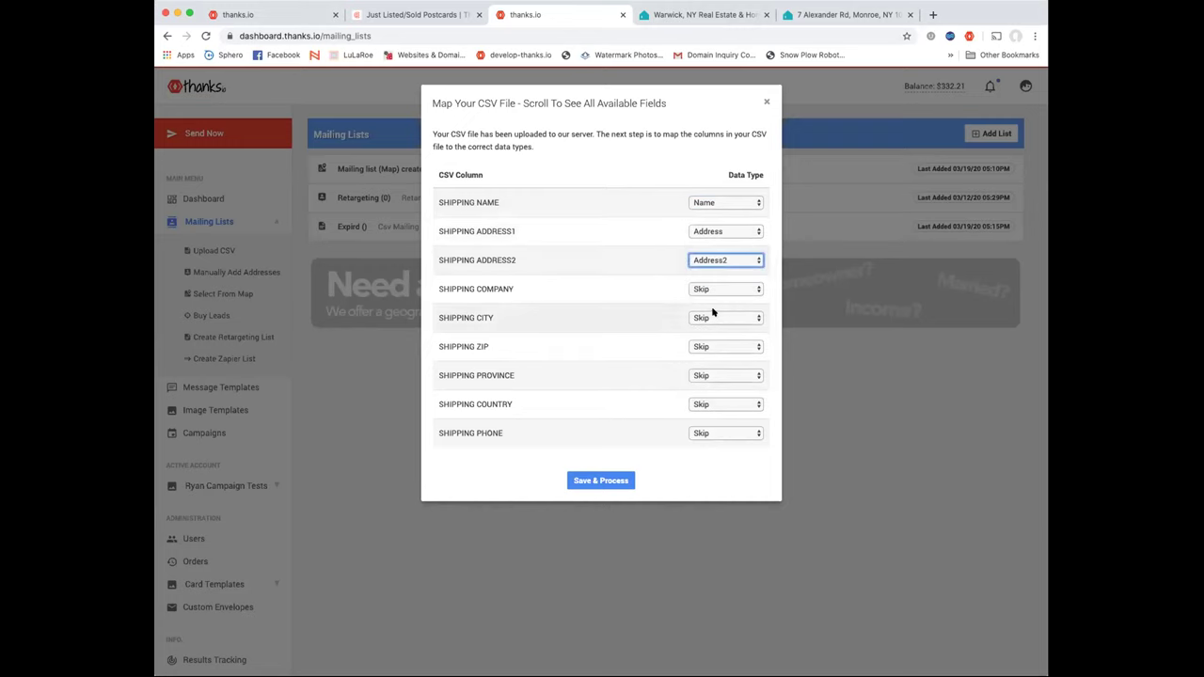
pyautogui.click(717, 318)
pyautogui.click(713, 380)
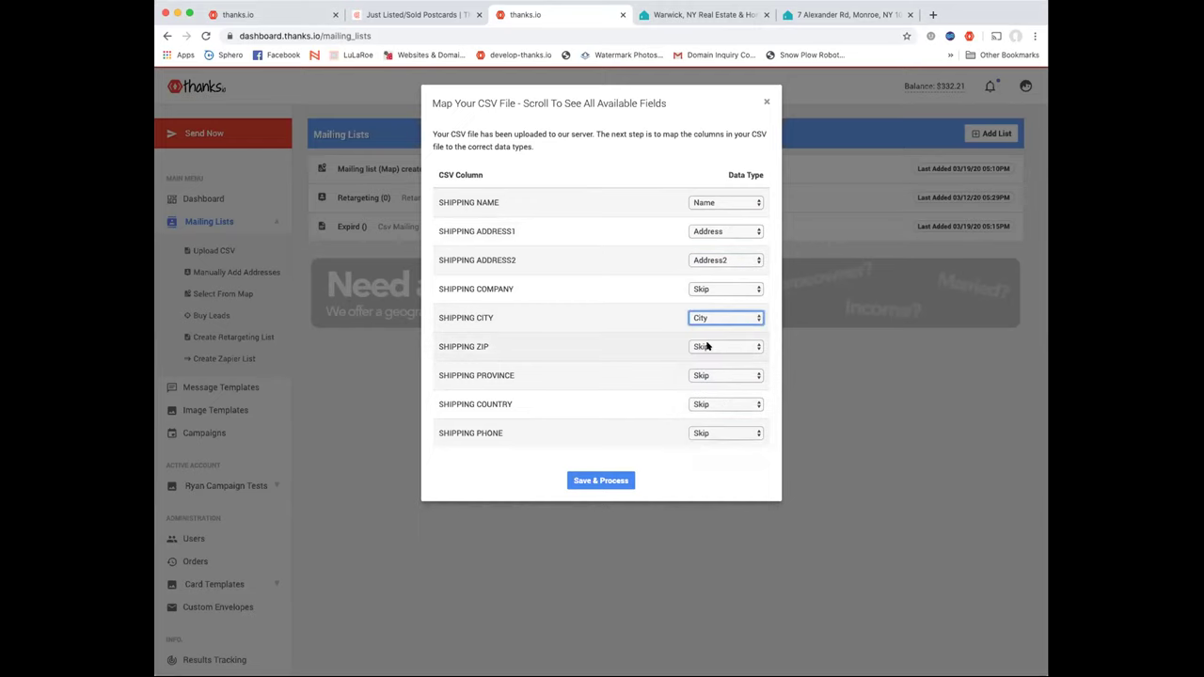
# Map SHIPPING ZIP, PROVINCE and COUNTRY to Zip / Postal Code, State / Province and Country, then save and process
pyautogui.click(706, 346)
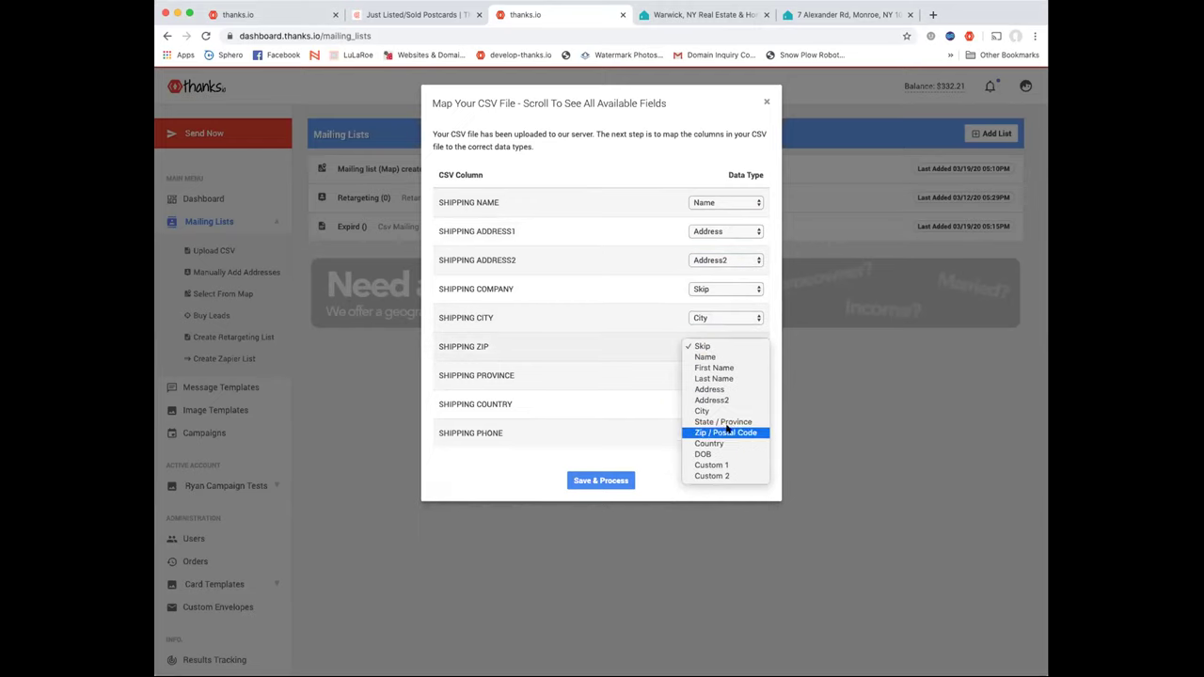
pyautogui.click(727, 432)
pyautogui.click(708, 375)
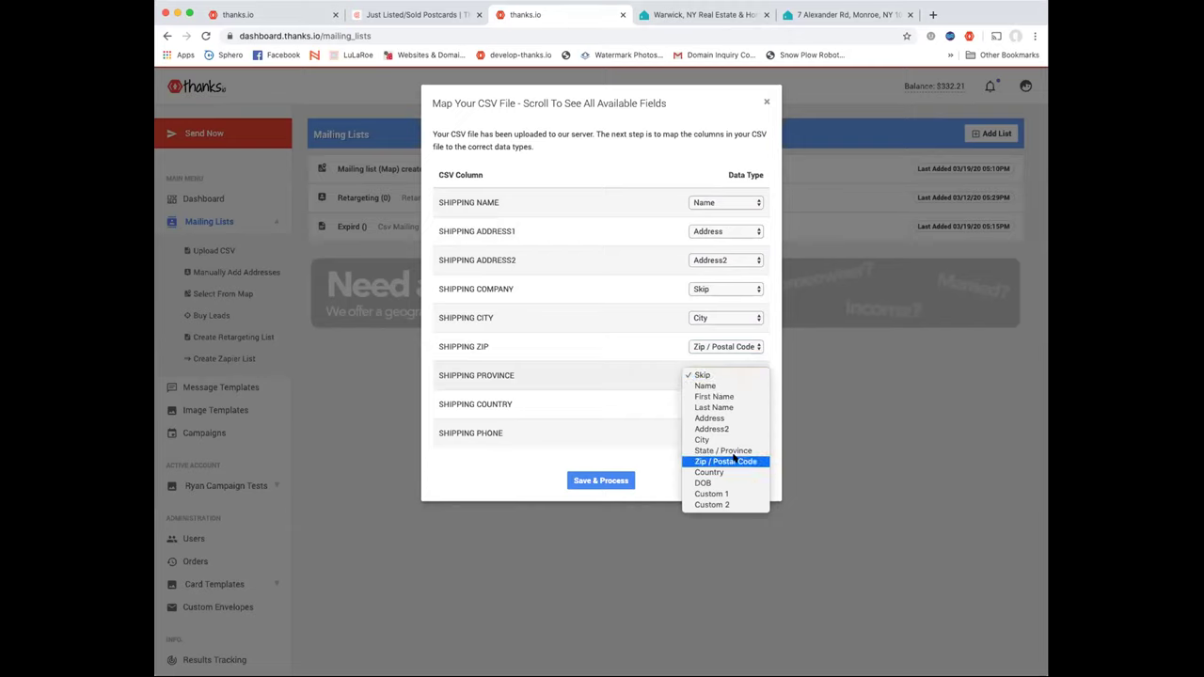
pyautogui.click(734, 454)
pyautogui.click(707, 406)
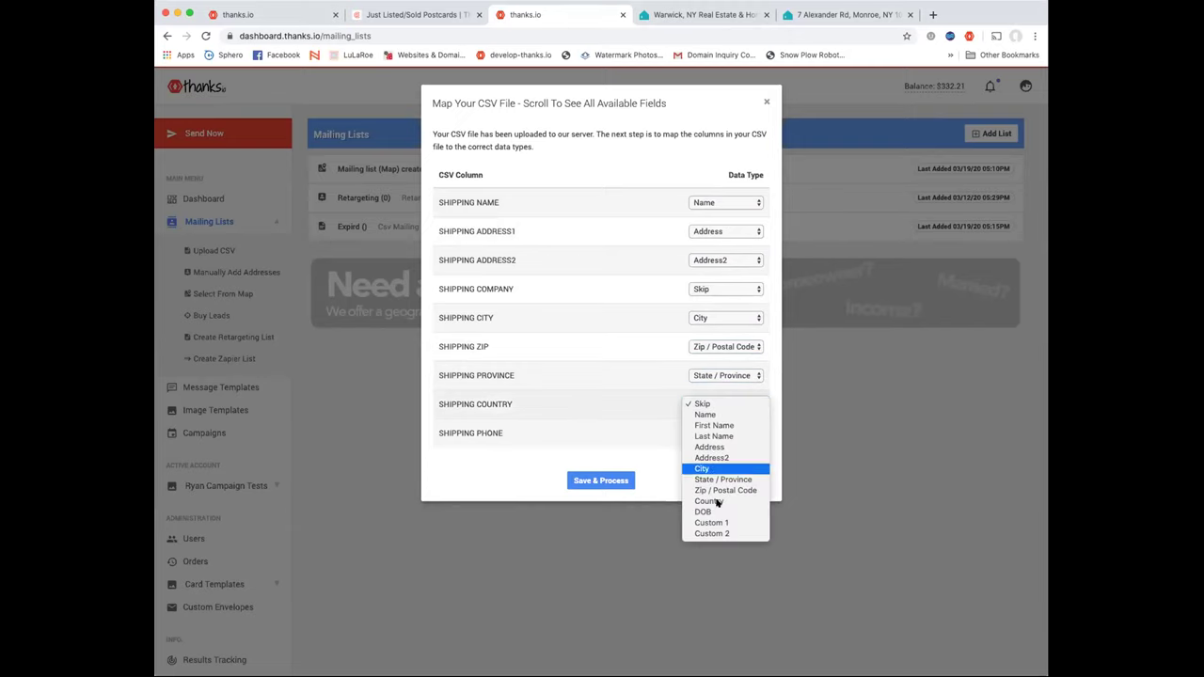
pyautogui.click(718, 504)
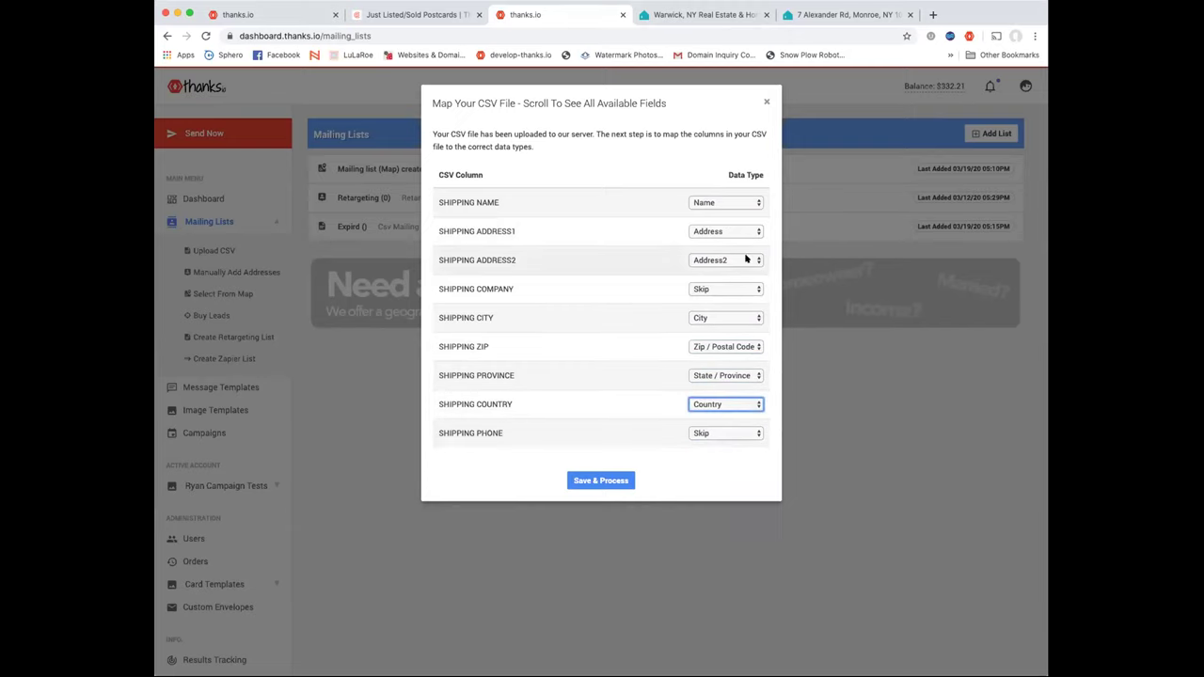
pyautogui.click(613, 481)
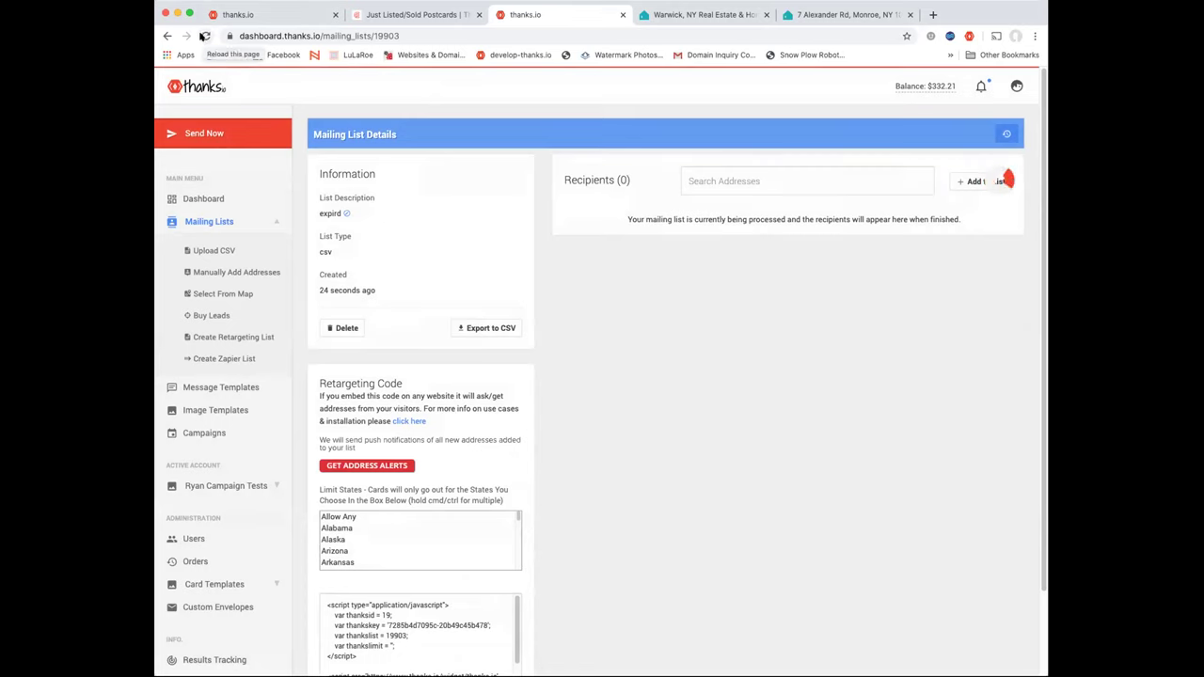
# Reload the expired list until its 386 recipients appear, then return to the lists overview
pyautogui.click(205, 36)
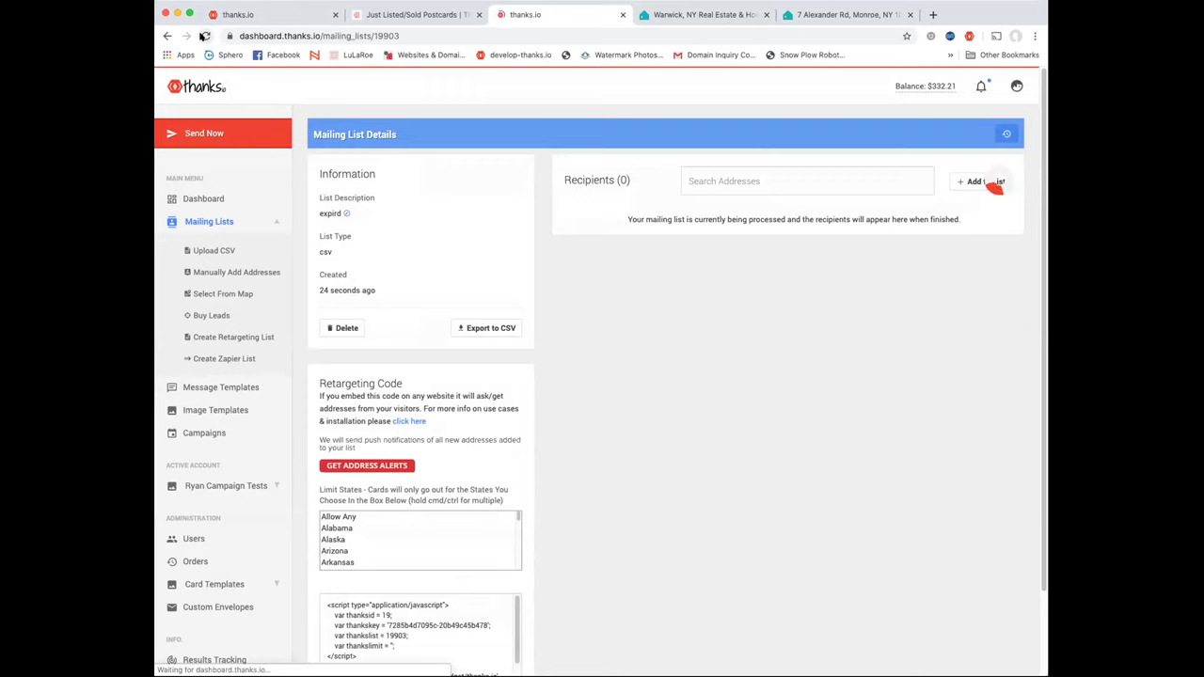
pyautogui.click(205, 36)
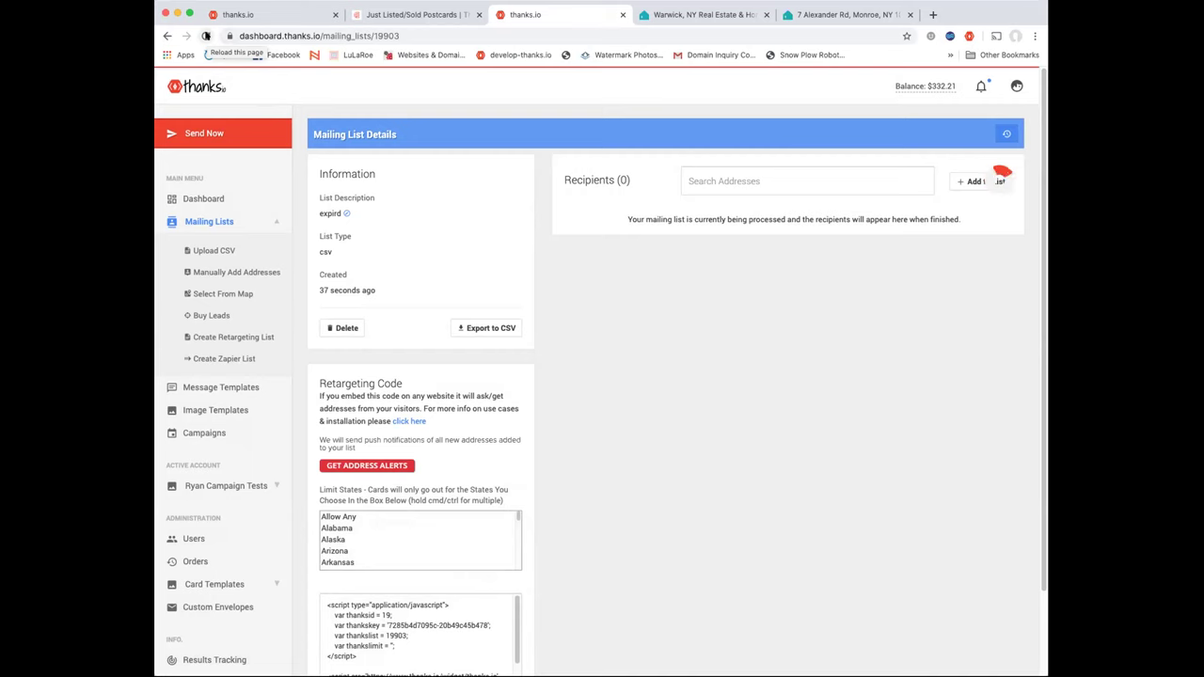
pyautogui.click(206, 36)
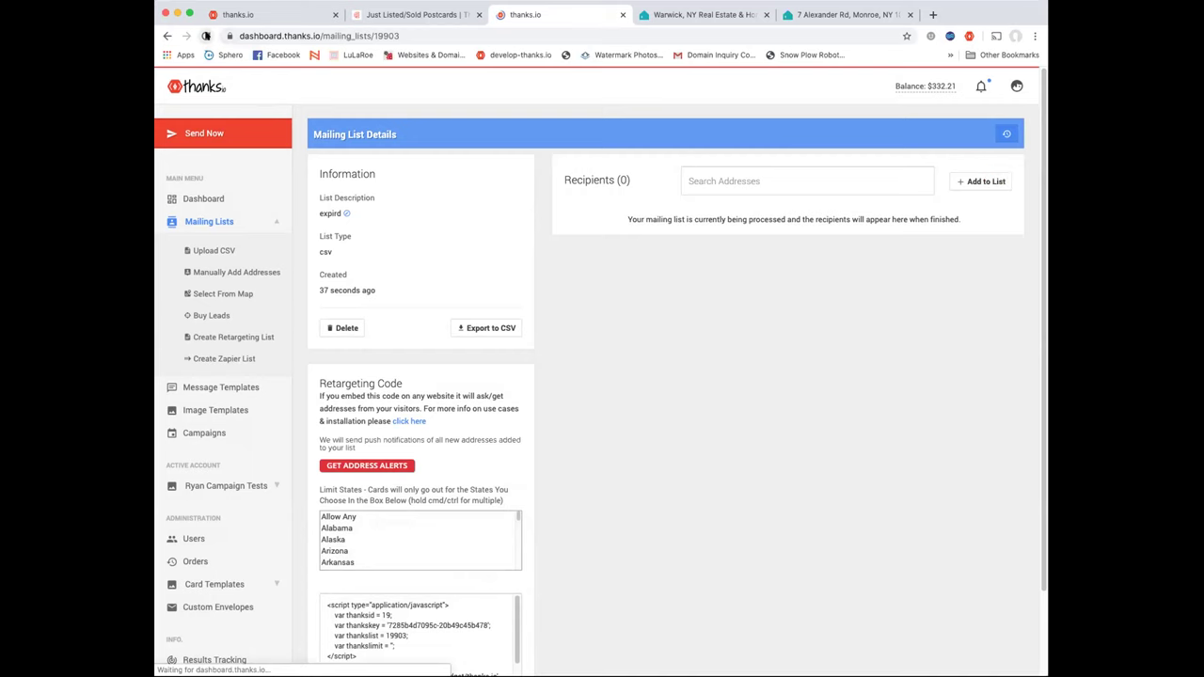
pyautogui.scroll(-2, 665, 238)
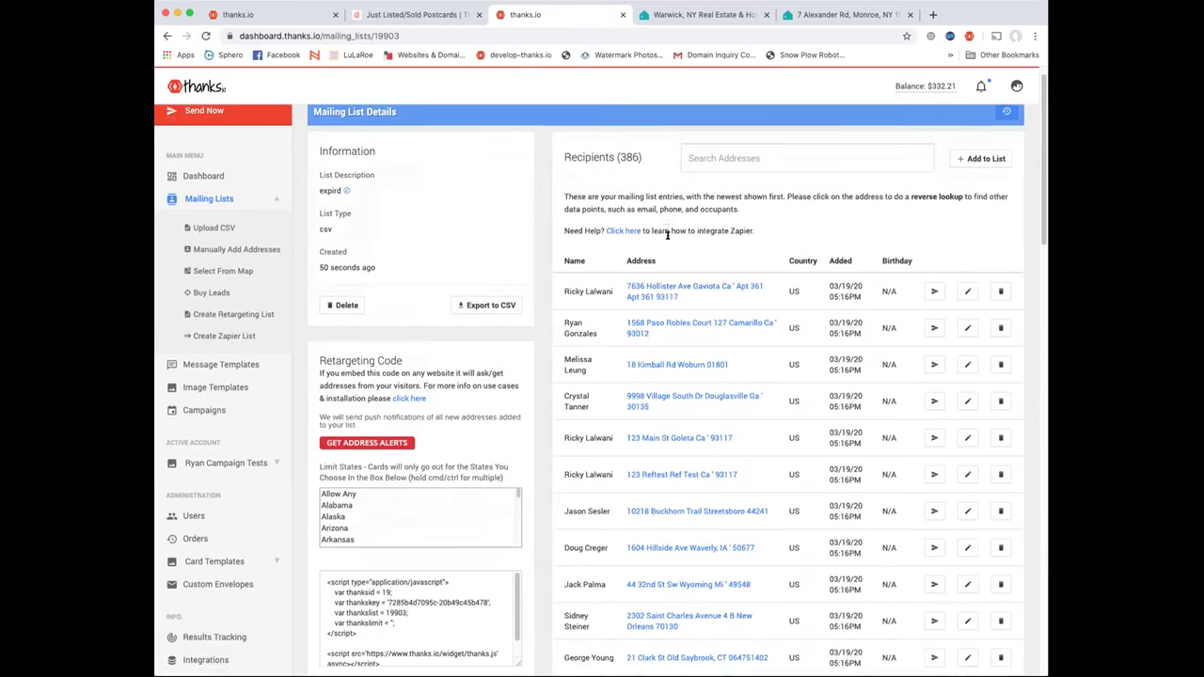
pyautogui.scroll(2, 667, 237)
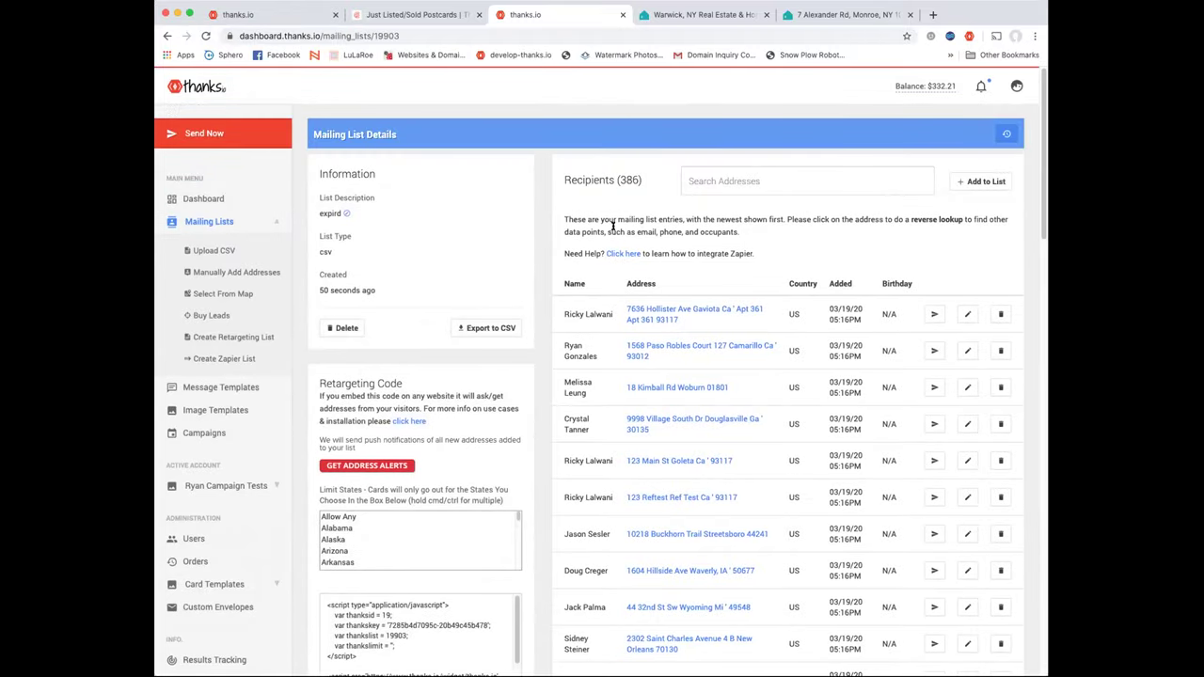
pyautogui.scroll(-20, 642, 222)
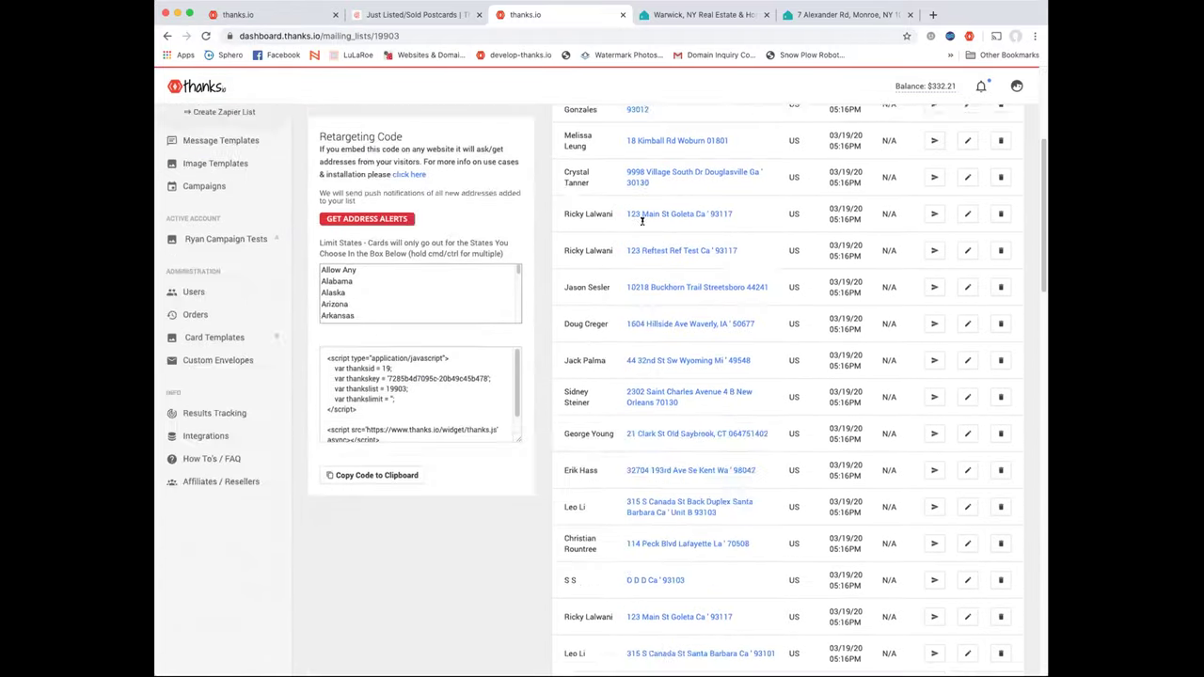
pyautogui.scroll(20, 643, 224)
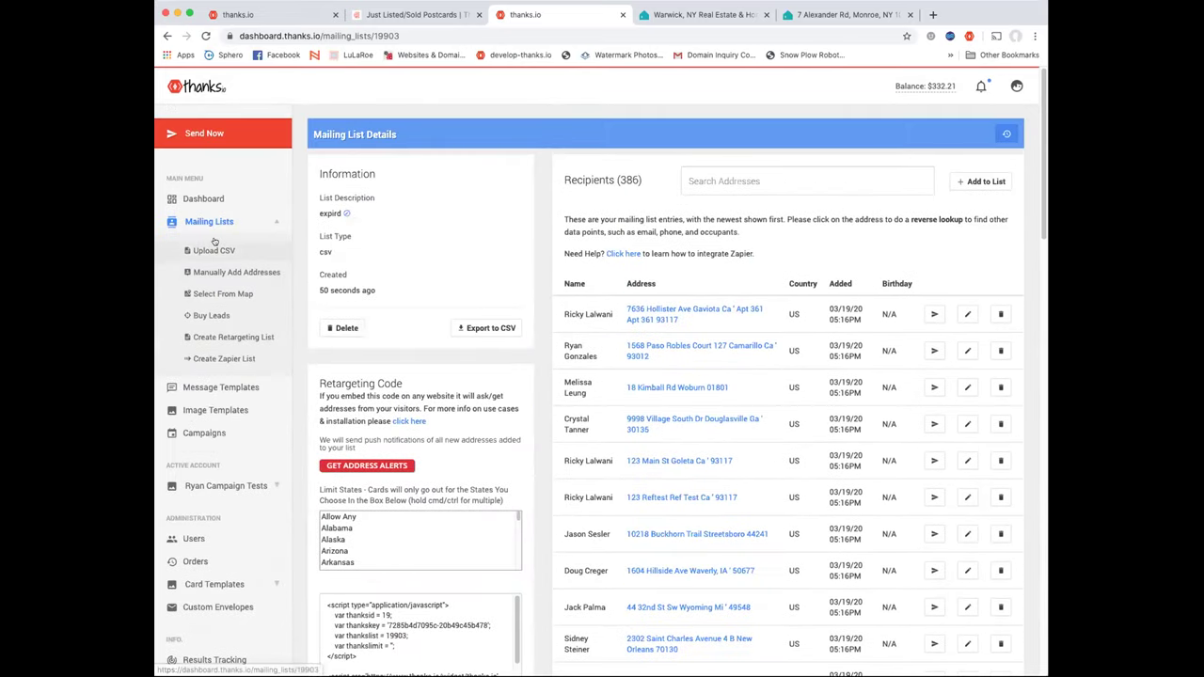
pyautogui.click(209, 221)
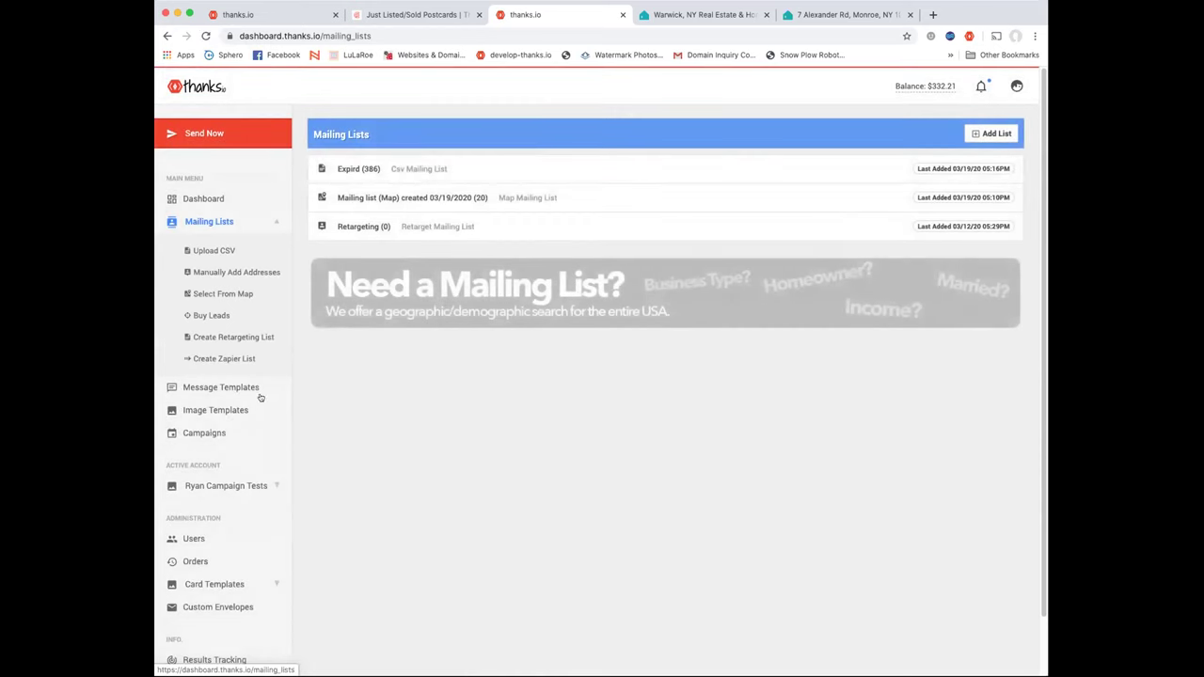
# Switch to the Main Account sub-account and open the FSBO's campaign scheduling settings
pyautogui.click(230, 435)
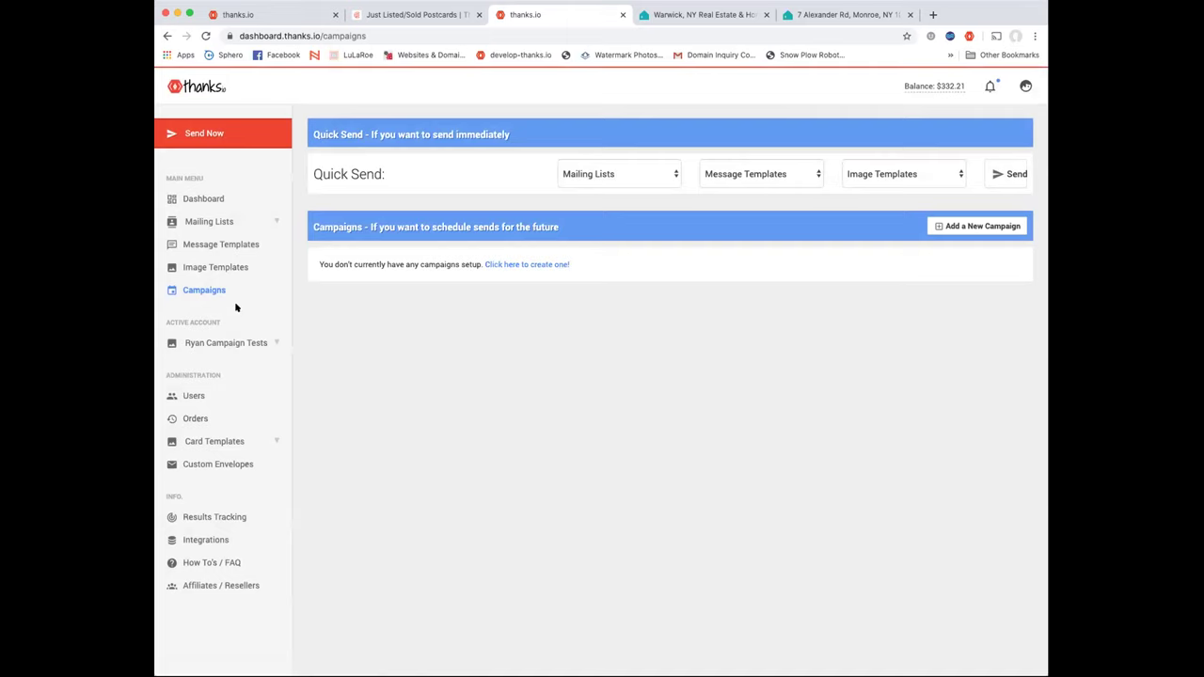
pyautogui.click(223, 343)
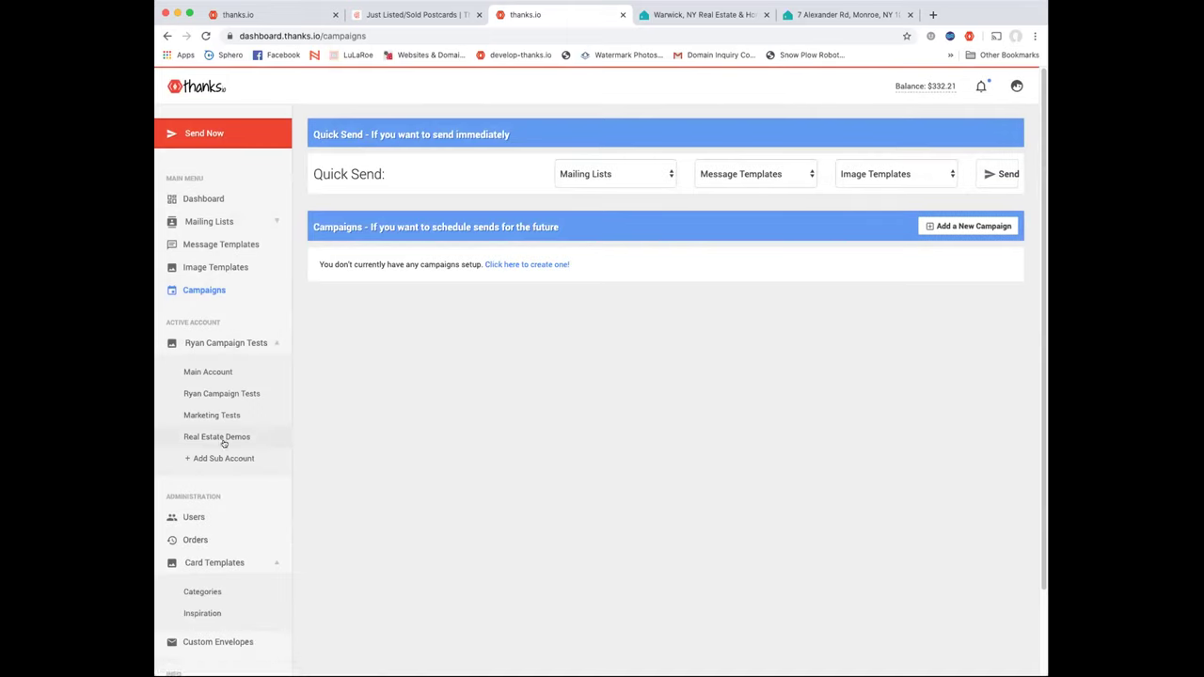
pyautogui.click(227, 374)
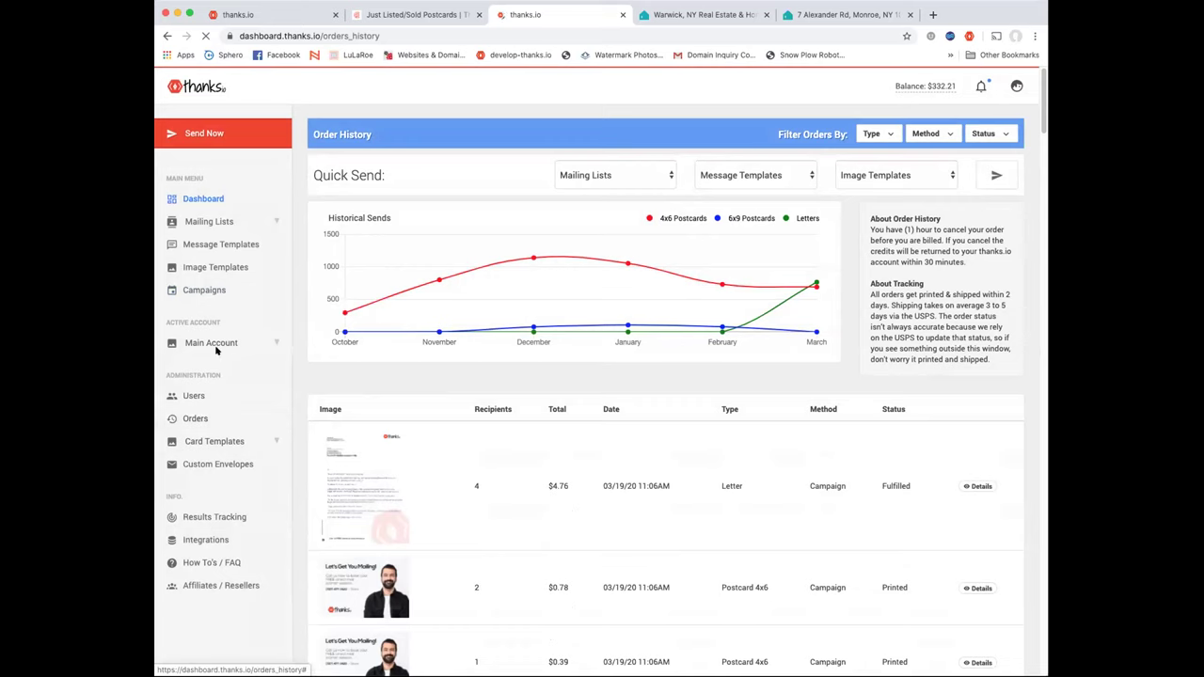
pyautogui.click(221, 291)
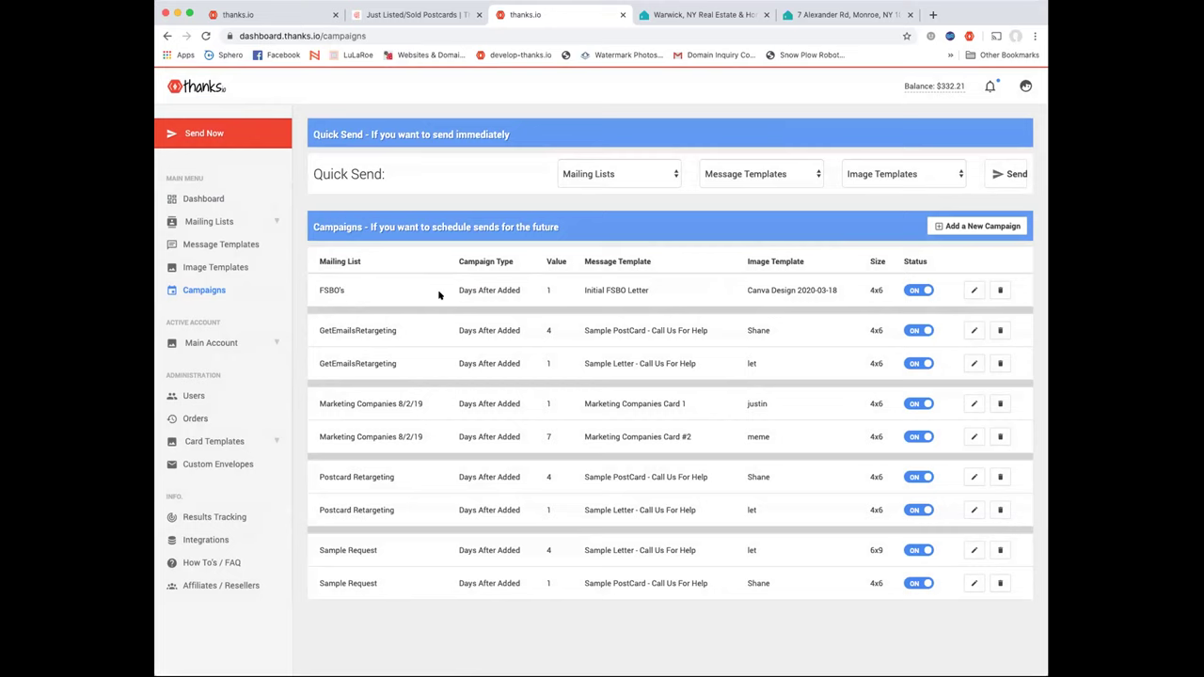
pyautogui.click(974, 290)
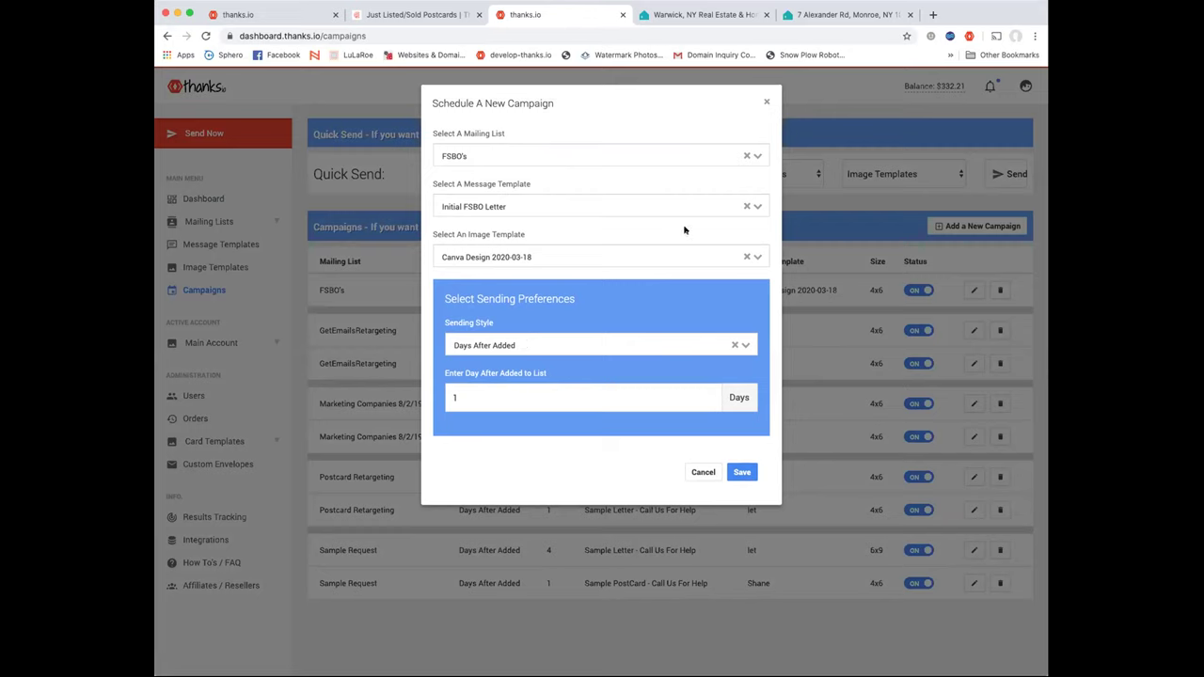
# Cancel the FSBO's campaign dialog unchanged, highlight its timing details, then go to Message Templates
pyautogui.click(703, 472)
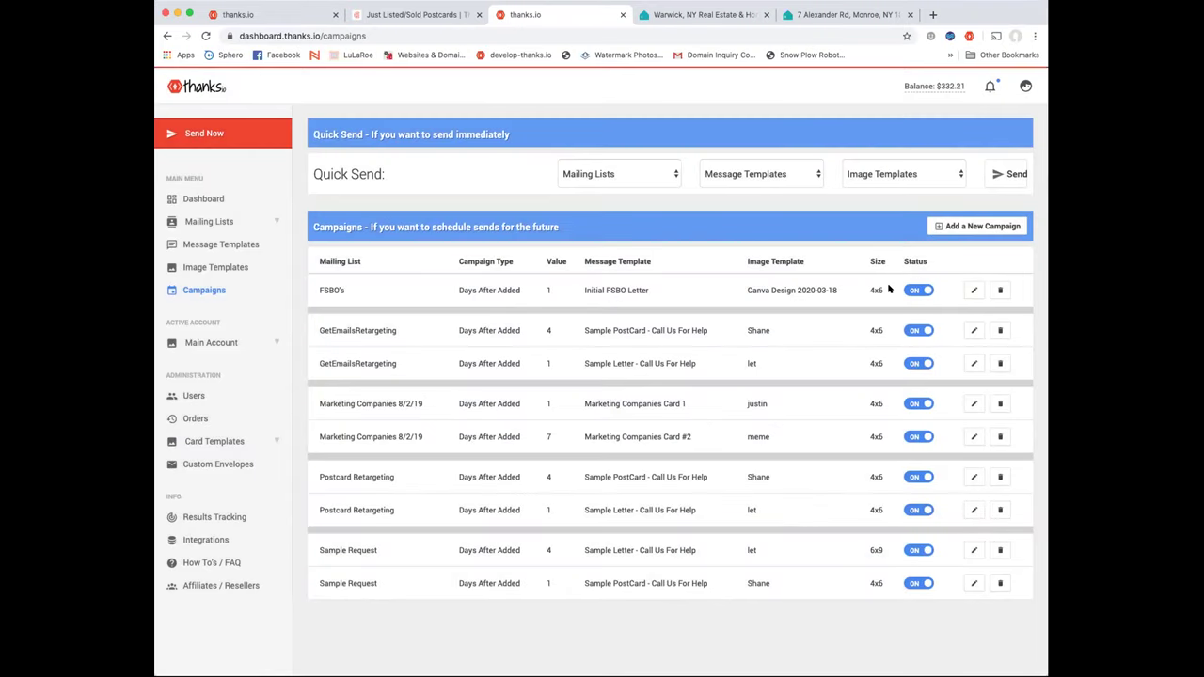
pyautogui.moveTo(889, 290); pyautogui.dragTo(462, 295)
pyautogui.click(473, 298)
pyautogui.click(239, 244)
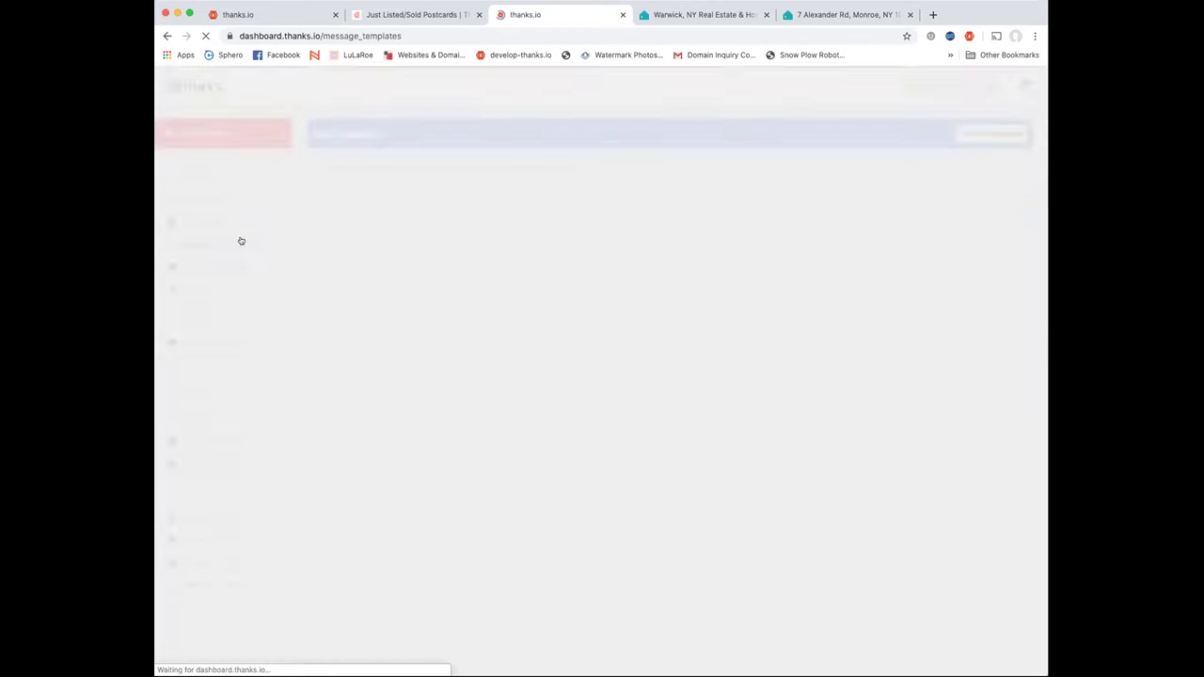
# Open the Initial FSBO Letter template and read through its FSBO outreach message
pyautogui.scroll(-10, 545, 339)
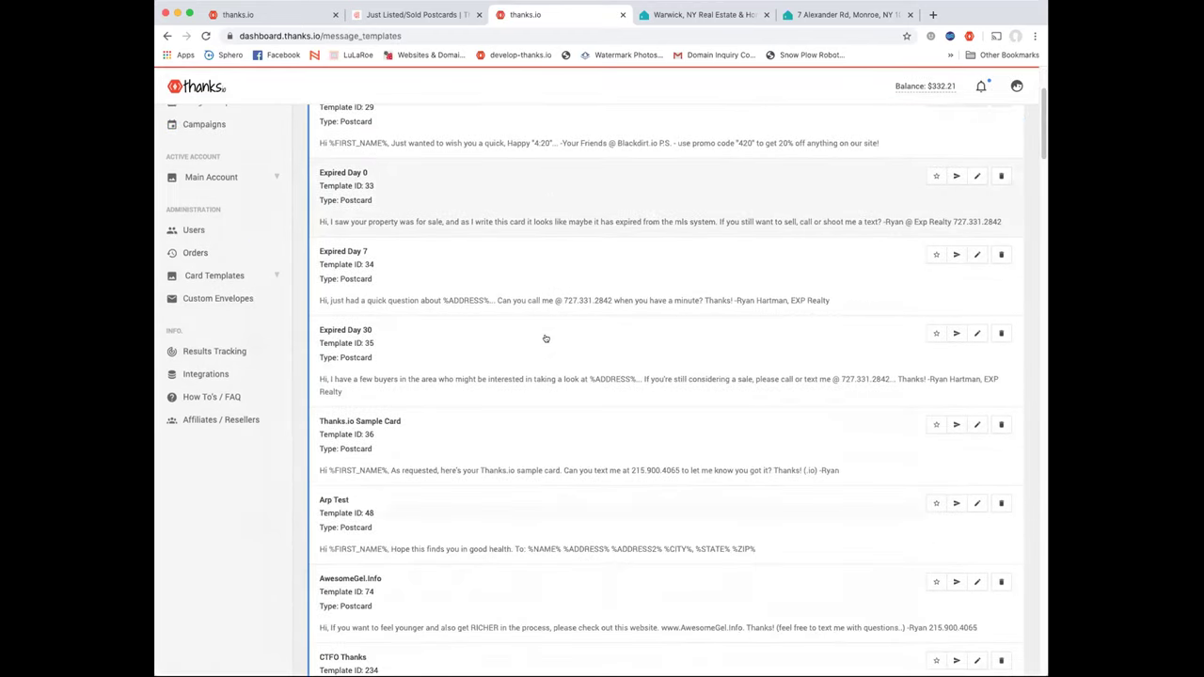
pyautogui.scroll(-20, 545, 339)
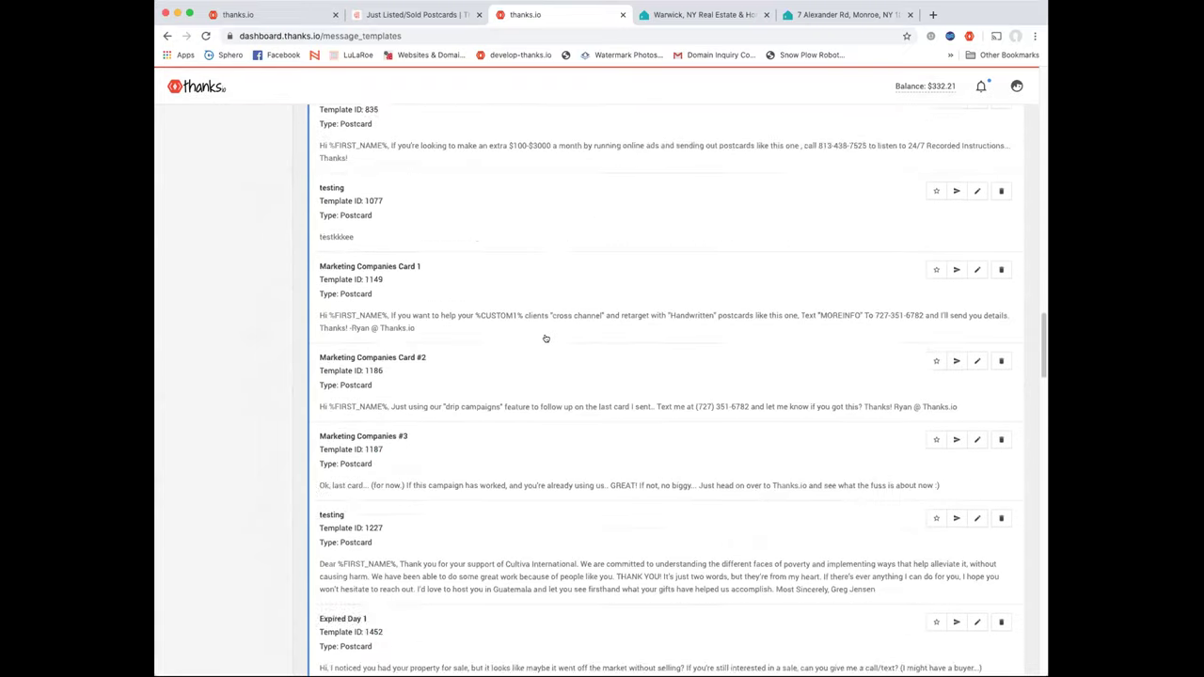
pyautogui.scroll(-10, 546, 338)
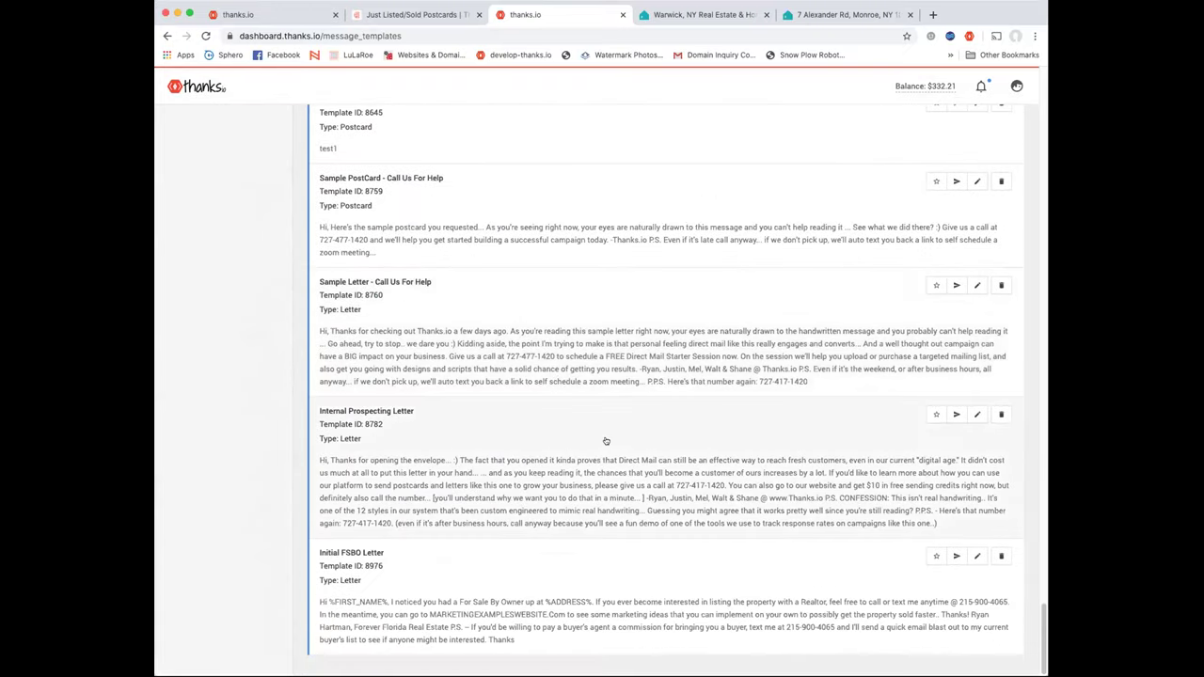
pyautogui.click(978, 557)
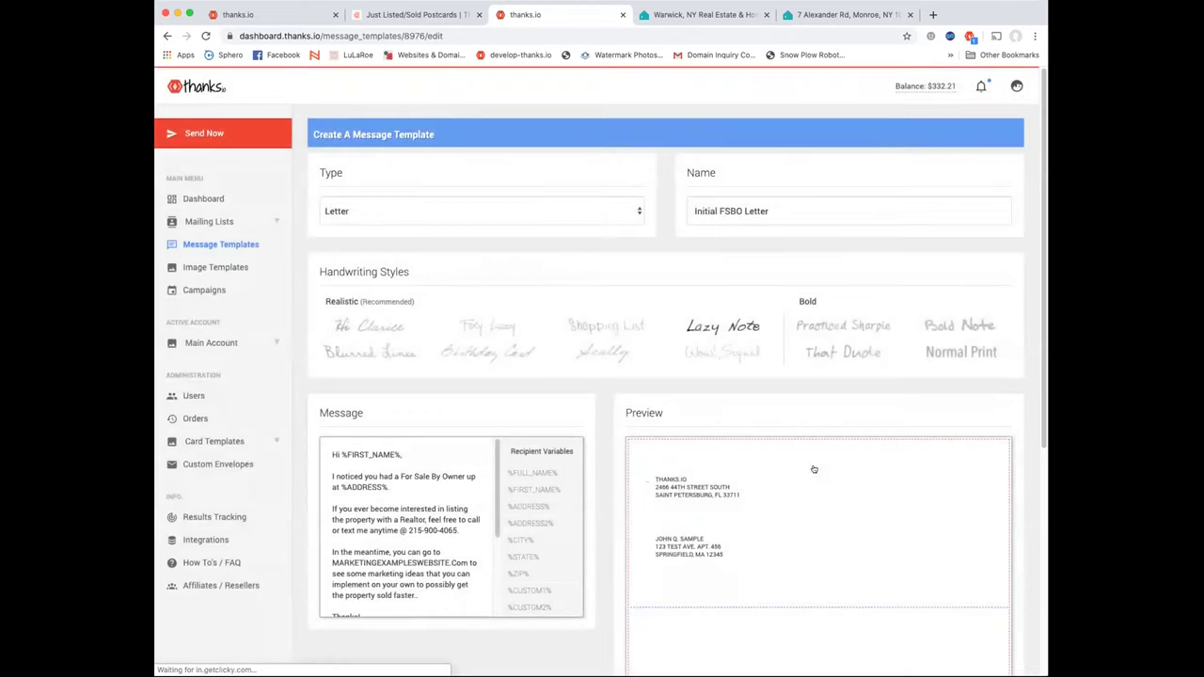
pyautogui.scroll(-3, 607, 482)
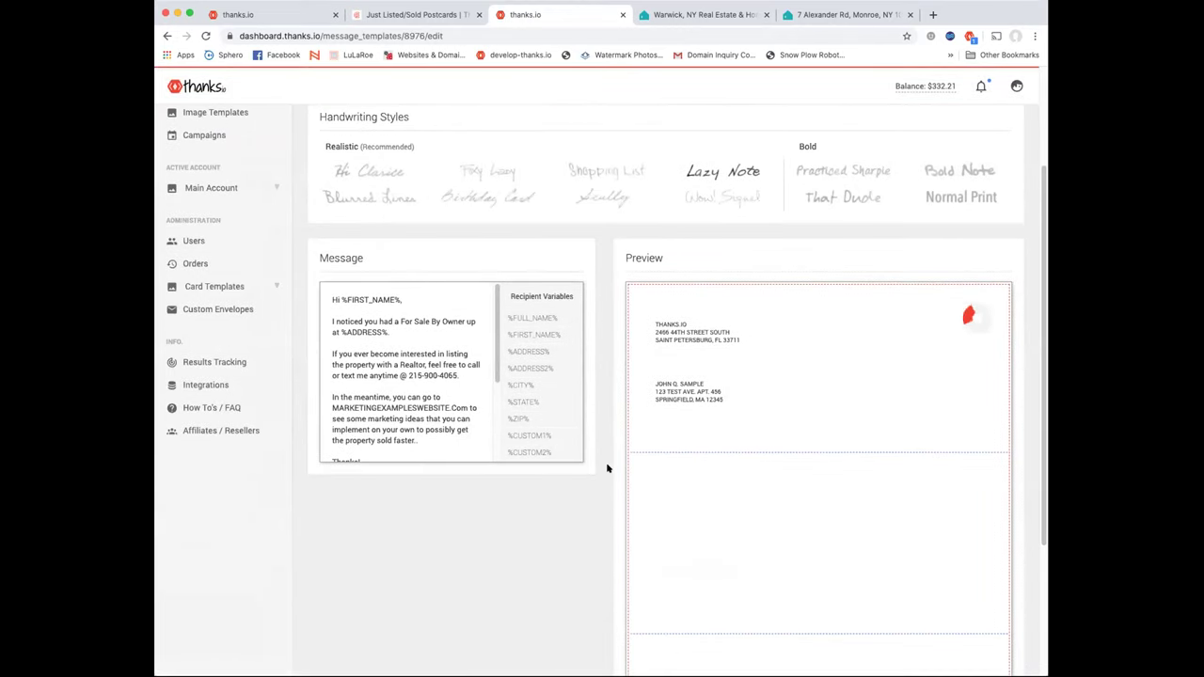
pyautogui.scroll(-3, 606, 468)
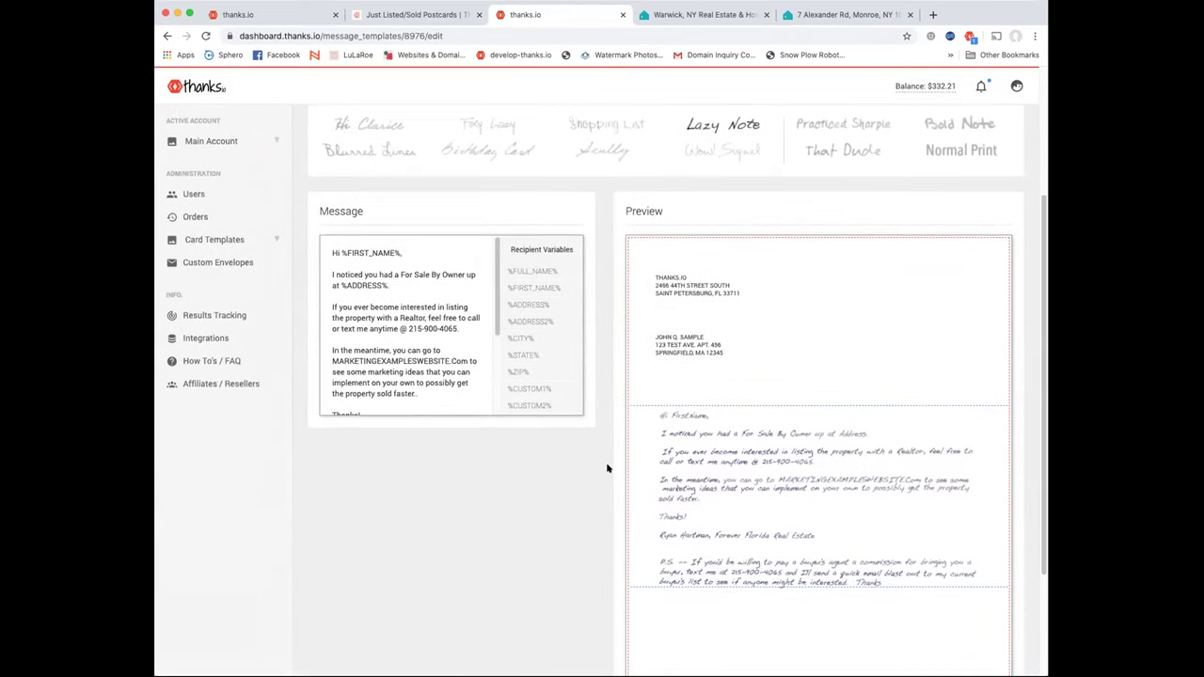
pyautogui.scroll(-1, 608, 467)
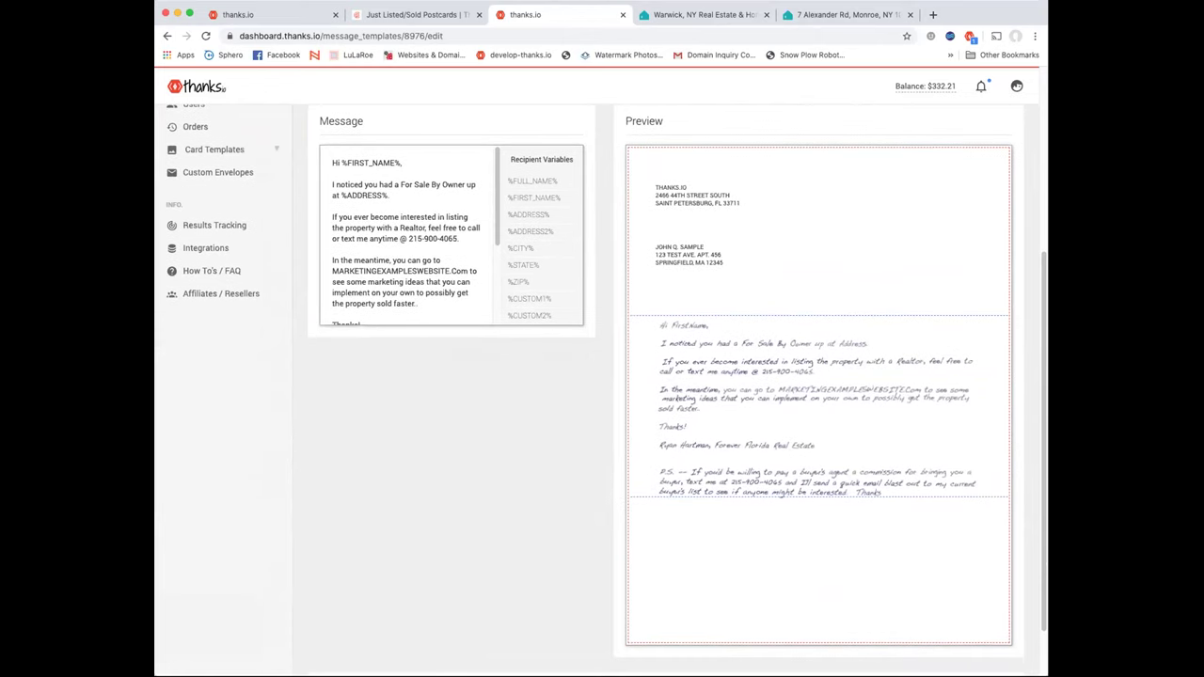
pyautogui.scroll(-2, 792, 480)
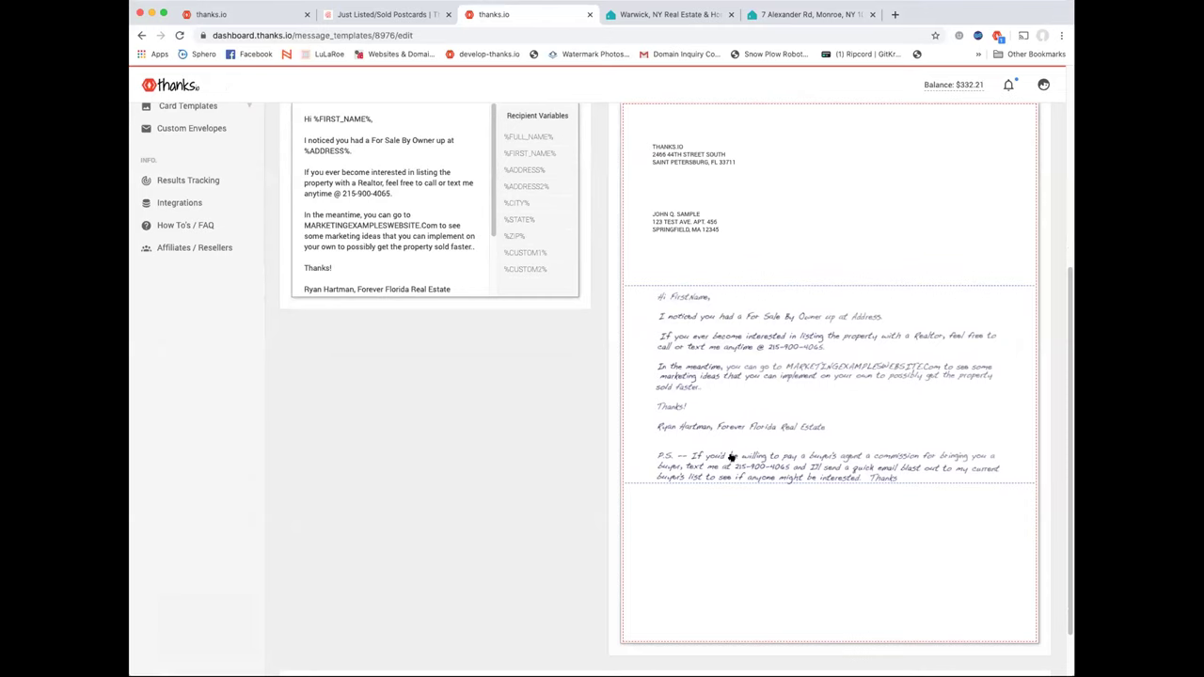
pyautogui.scroll(1, 731, 457)
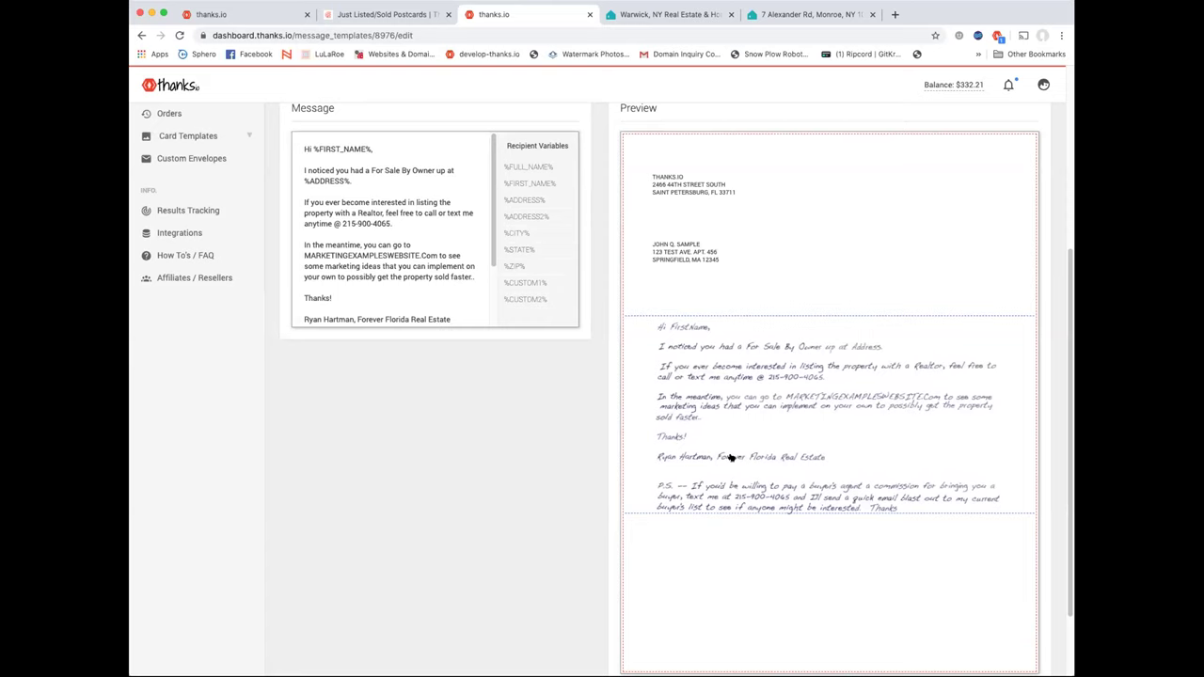
pyautogui.scroll(-1, 730, 457)
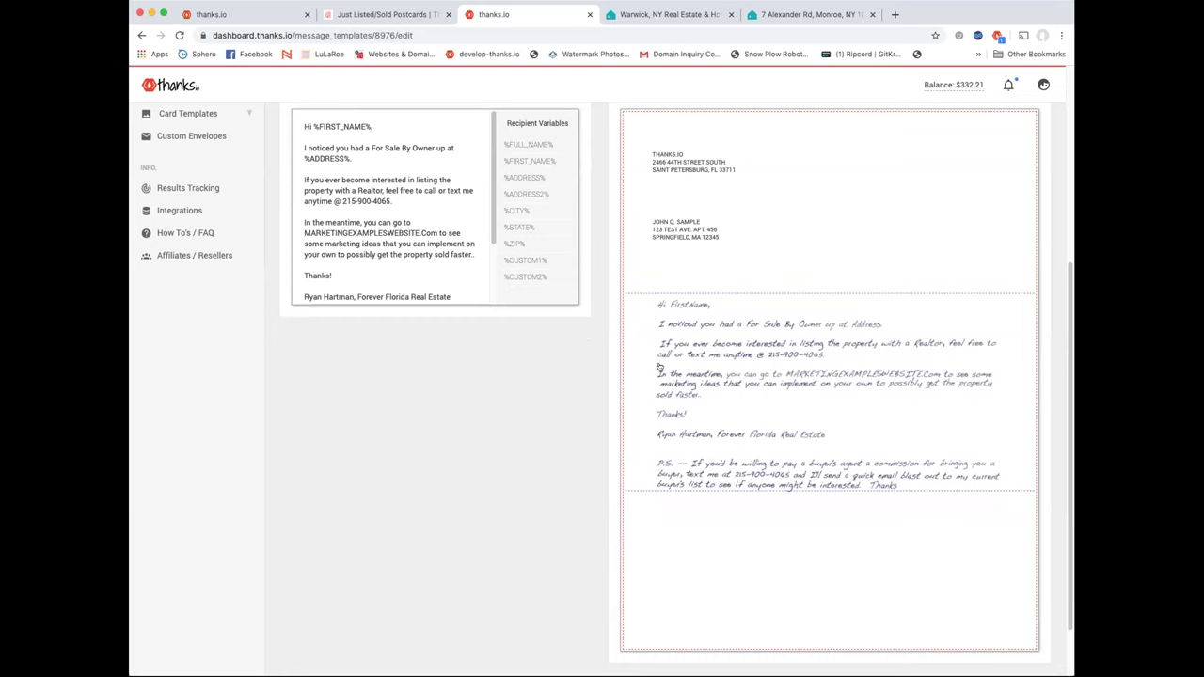
pyautogui.scroll(1, 660, 367)
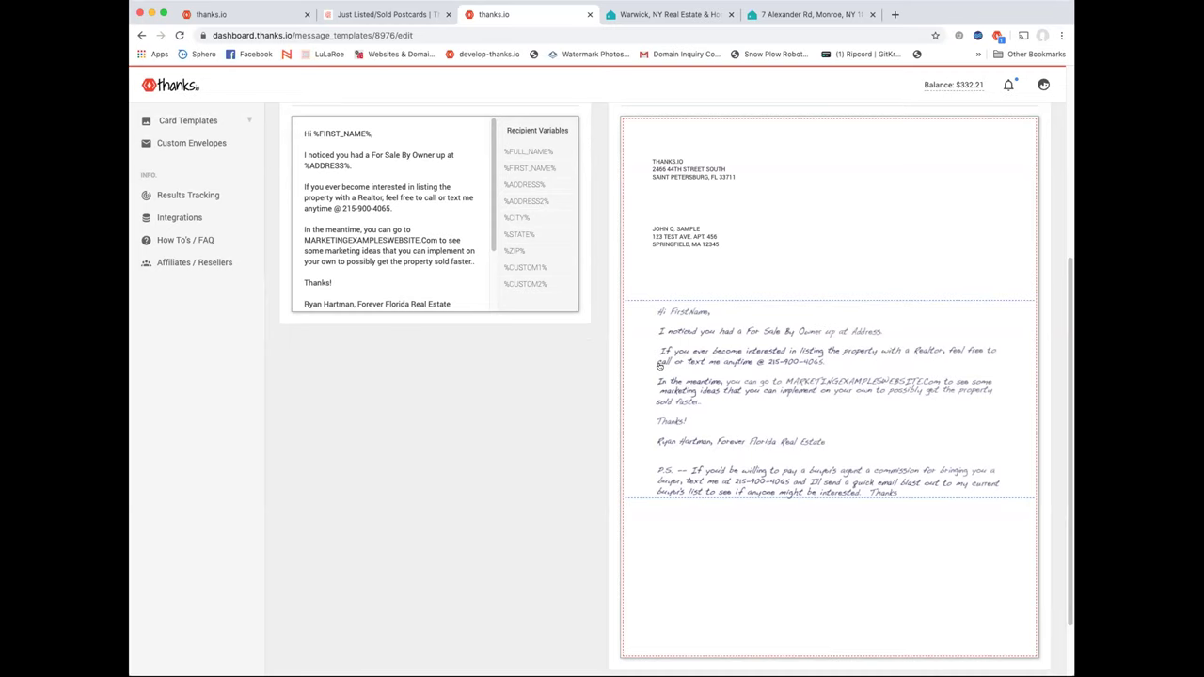
pyautogui.scroll(3, 659, 367)
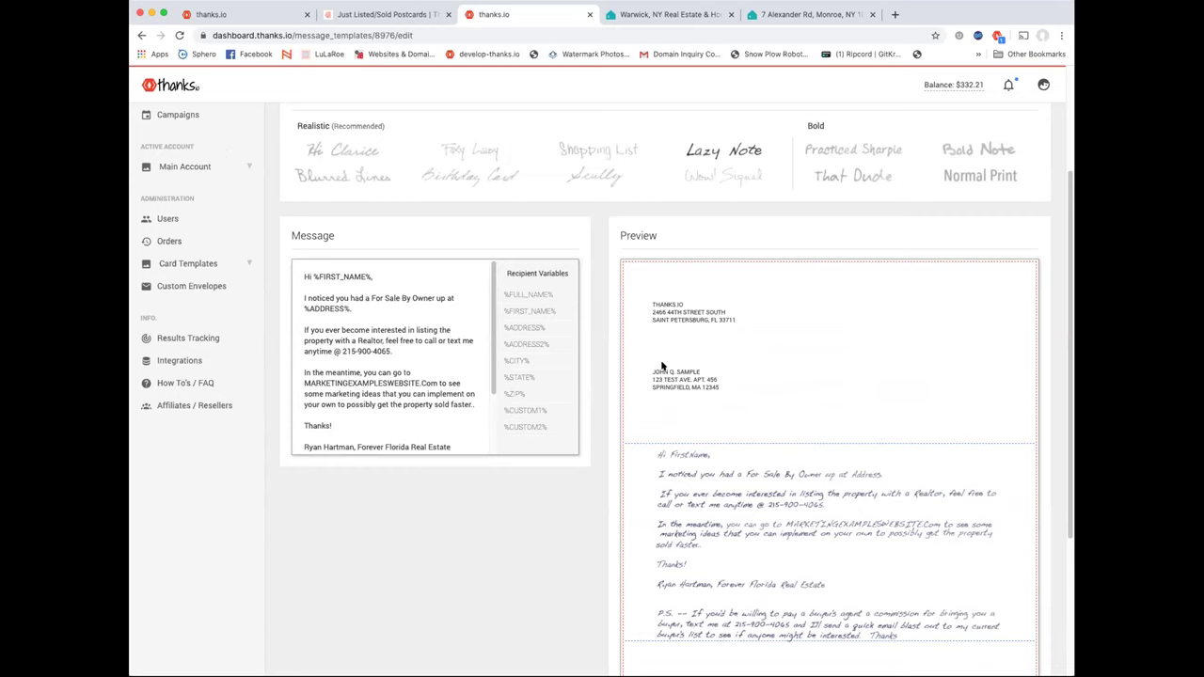
pyautogui.scroll(1, 690, 296)
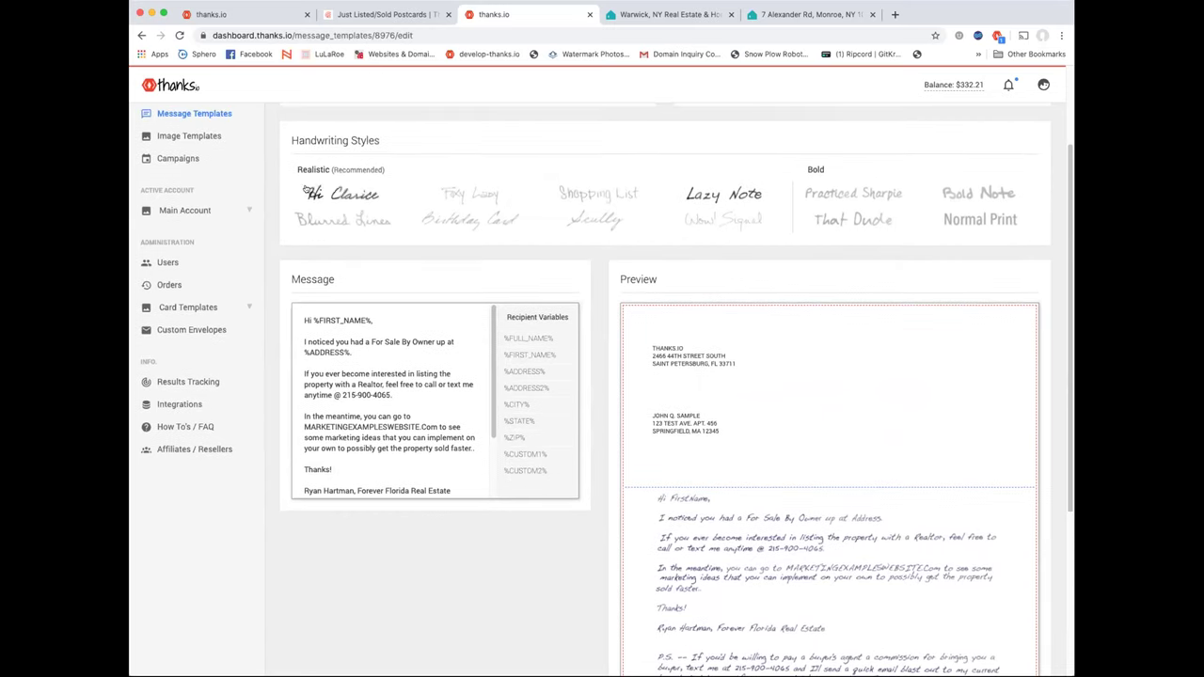
pyautogui.scroll(-1, 502, 241)
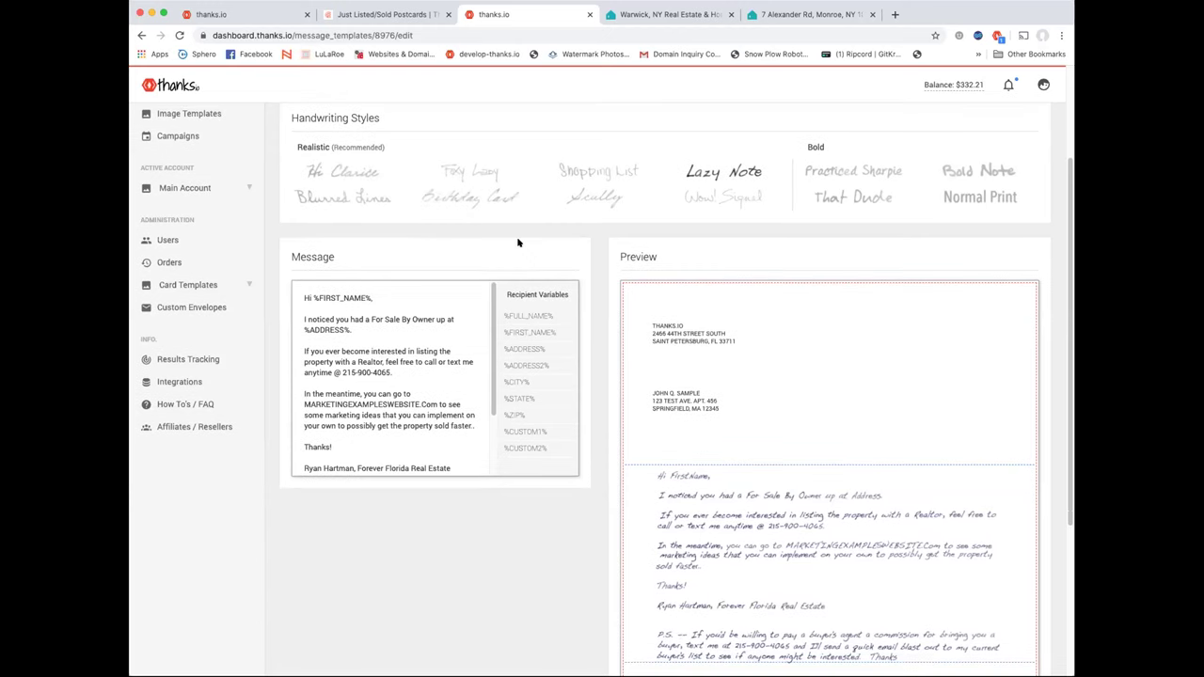
pyautogui.scroll(1, 517, 243)
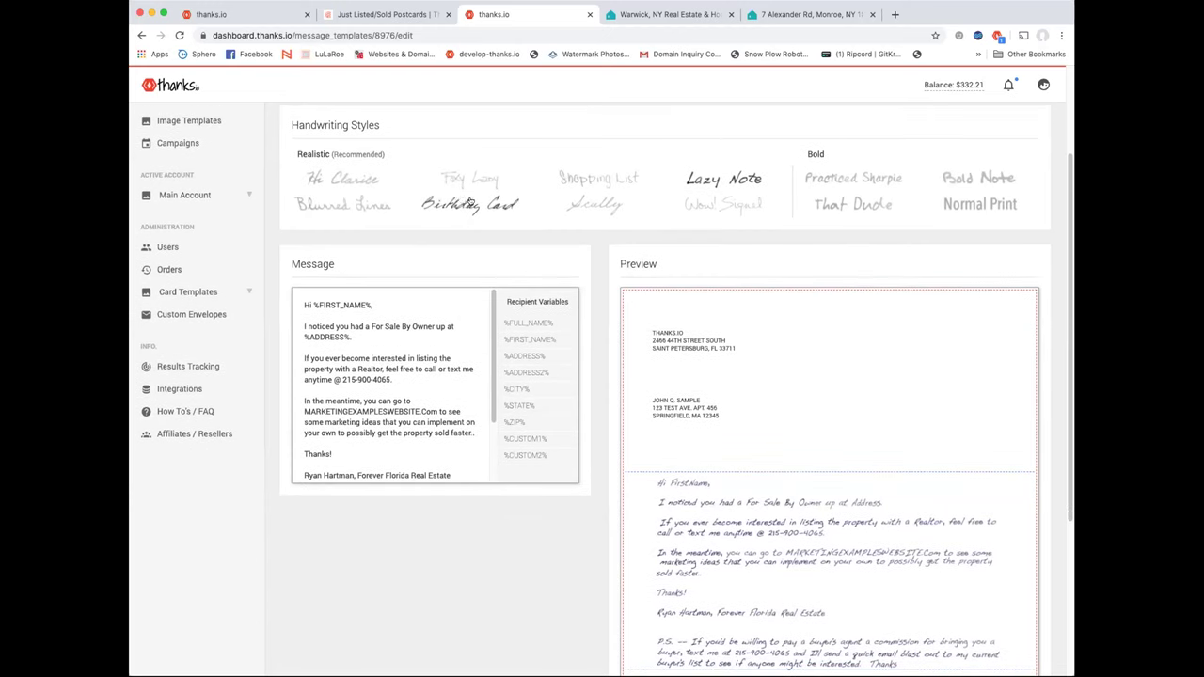
# Preview the letter in Foxy Lazy and Scuffly handwriting, then switch it to Wow! Signed
pyautogui.click(465, 182)
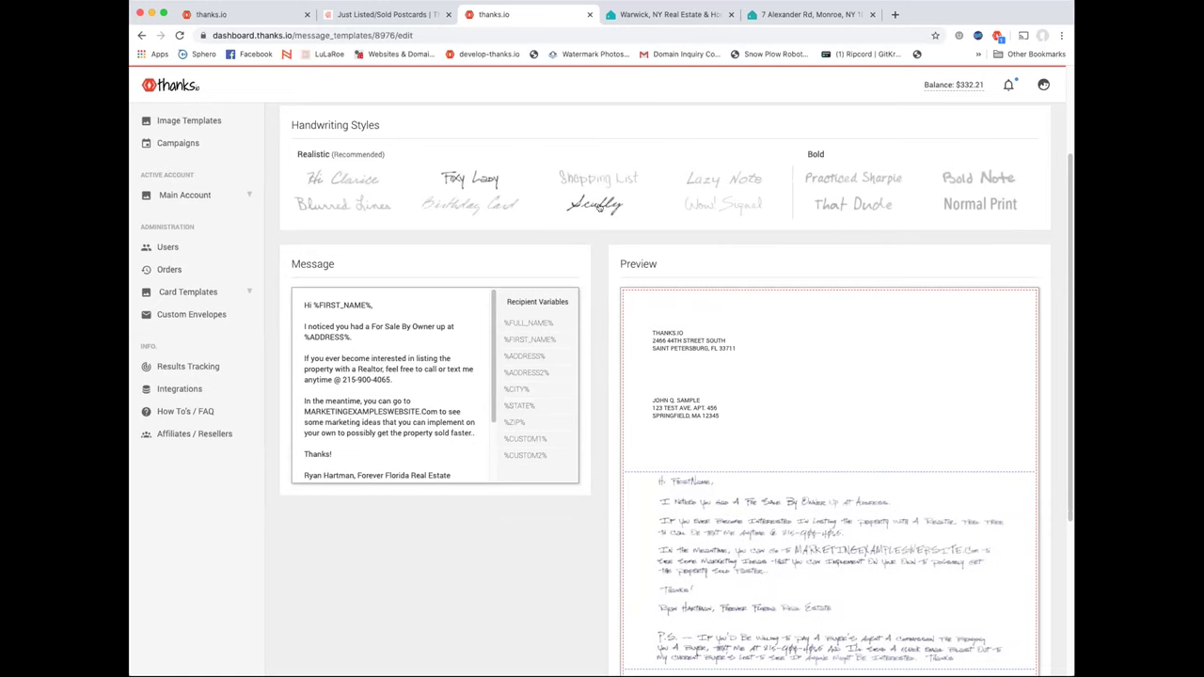
pyautogui.click(599, 205)
pyautogui.scroll(-2, 737, 331)
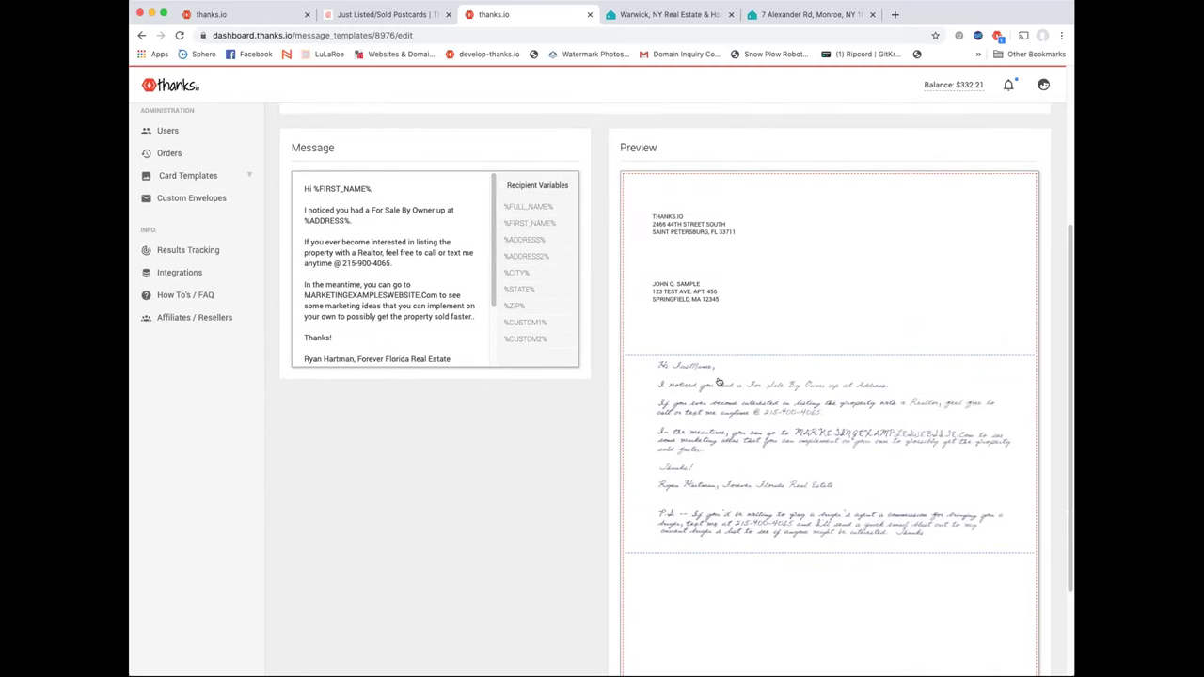
pyautogui.scroll(1, 779, 435)
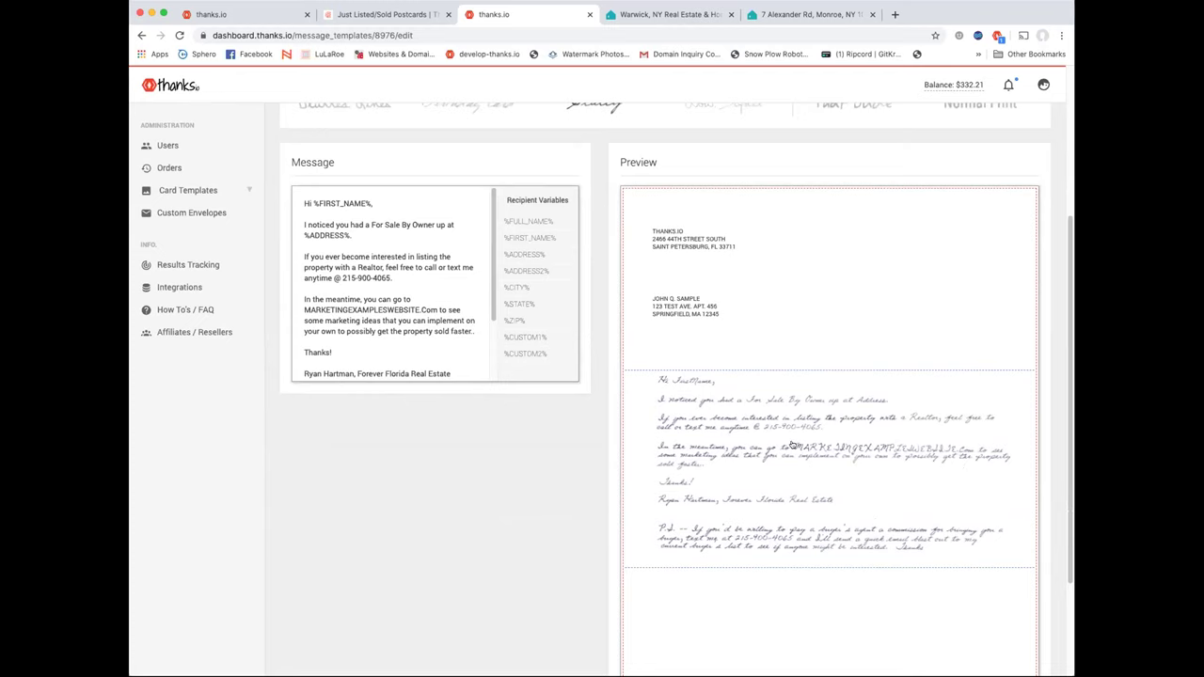
pyautogui.scroll(3, 797, 446)
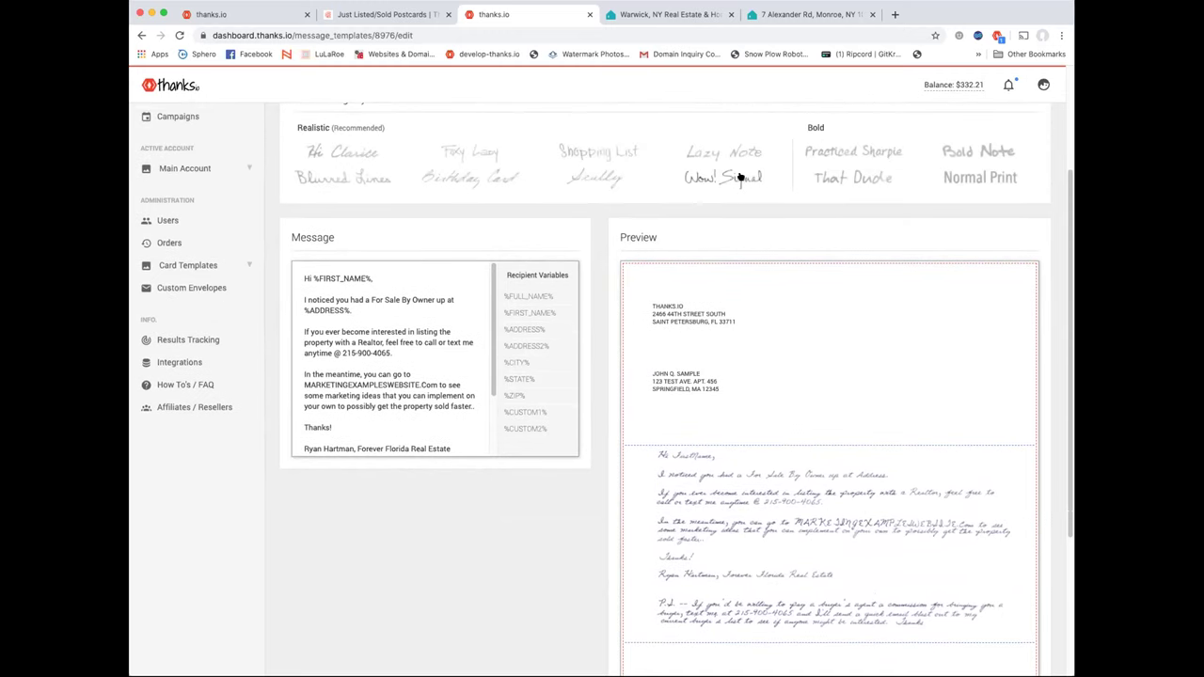
pyautogui.click(740, 176)
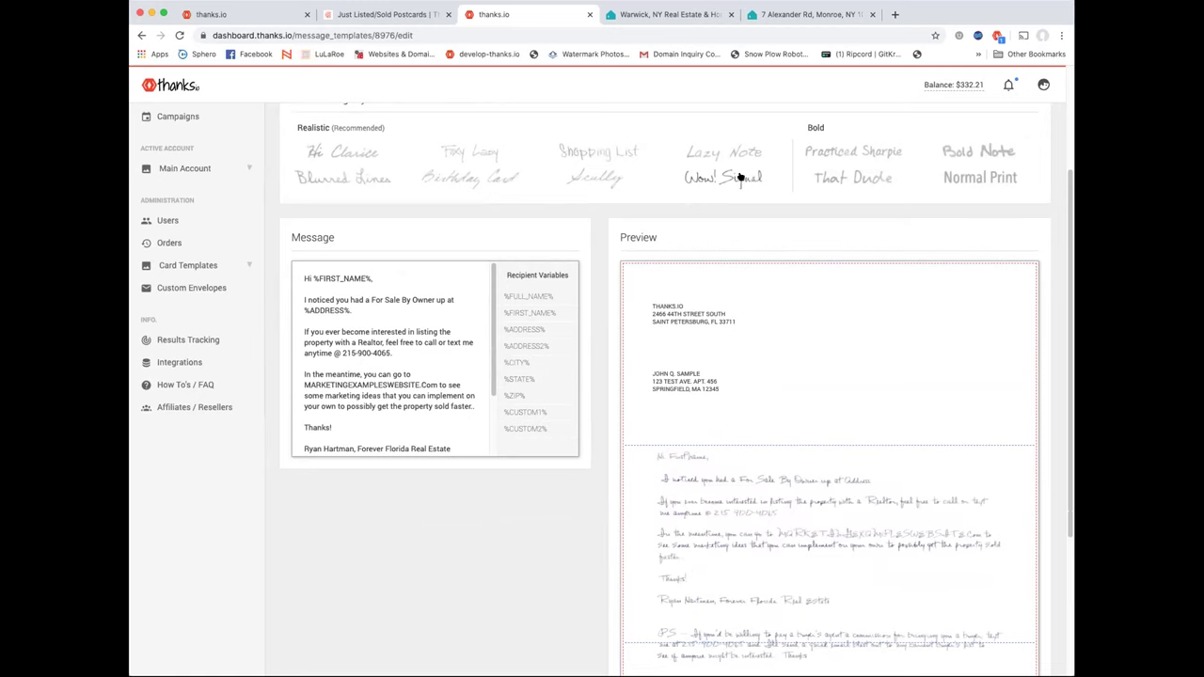
pyautogui.scroll(-5, 720, 261)
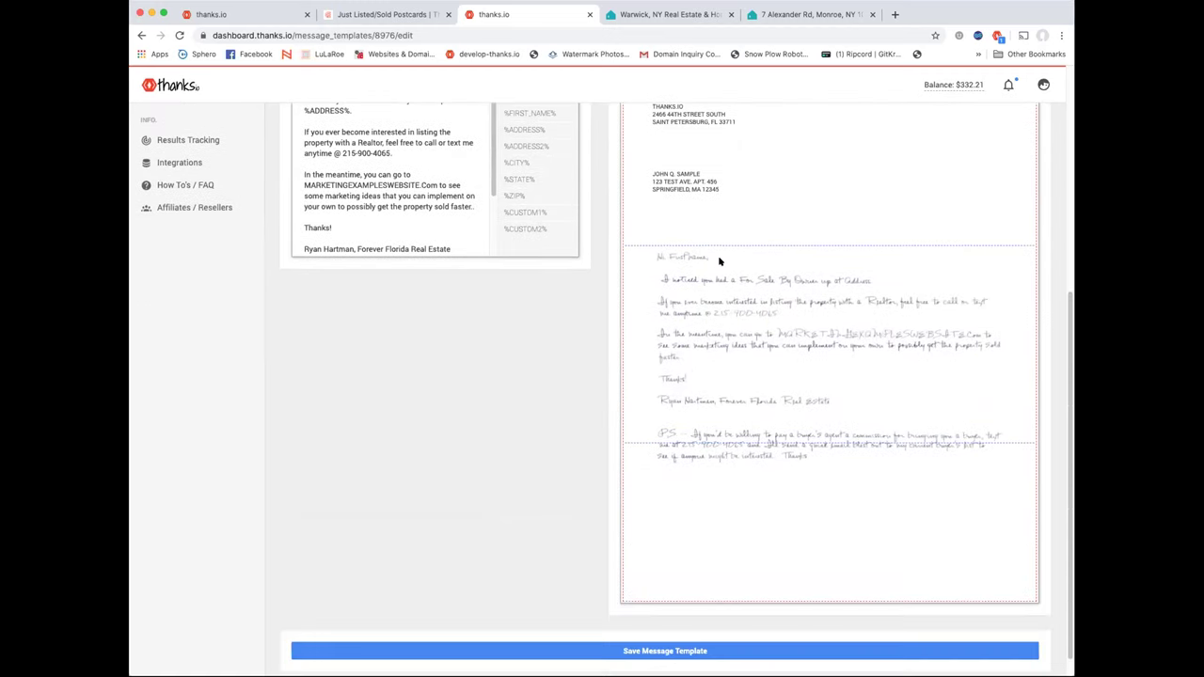
pyautogui.scroll(1, 719, 262)
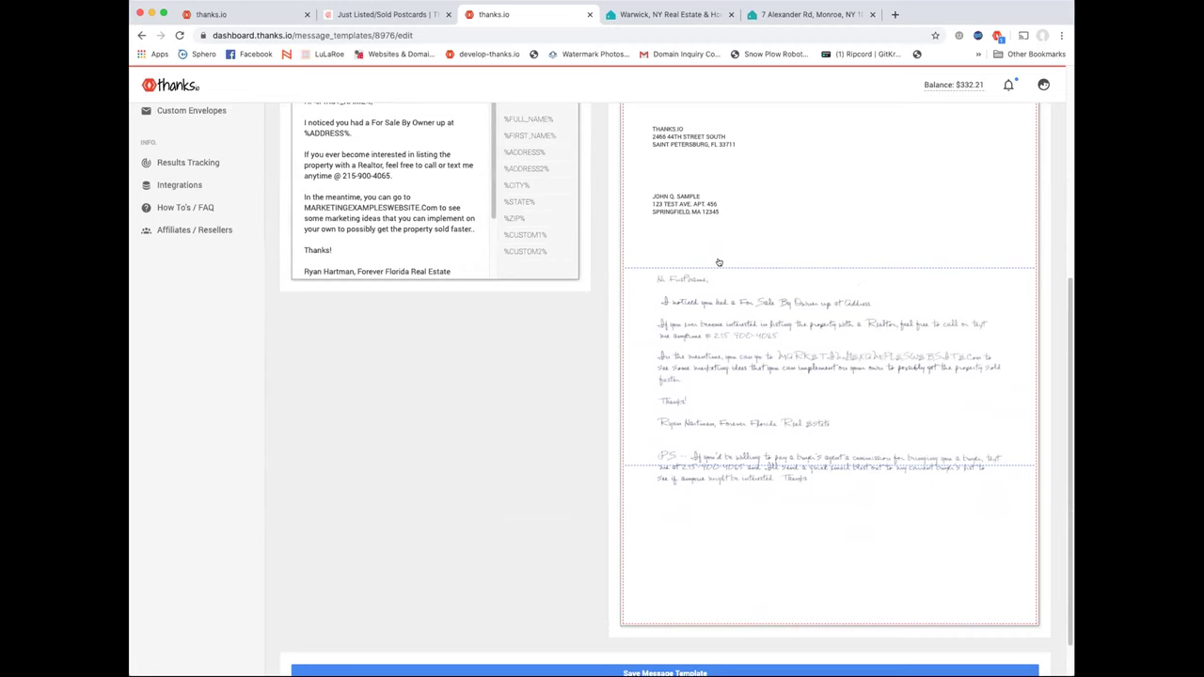
pyautogui.scroll(1, 718, 262)
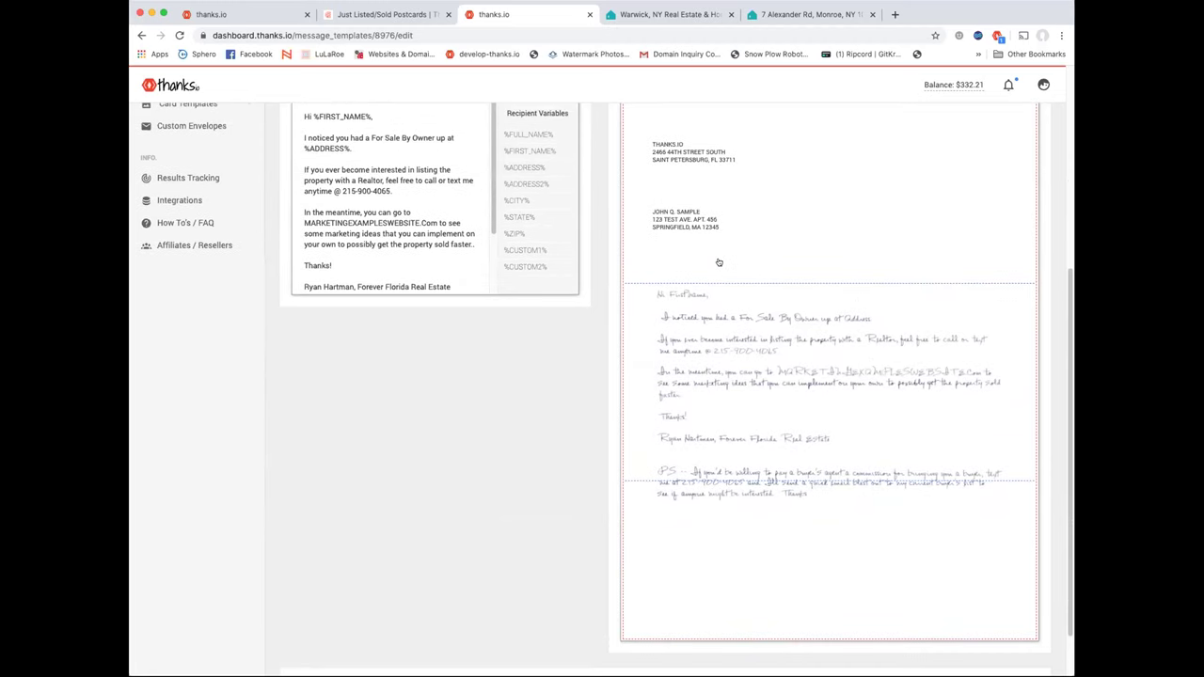
pyautogui.scroll(2, 718, 262)
pyautogui.scroll(15, 719, 261)
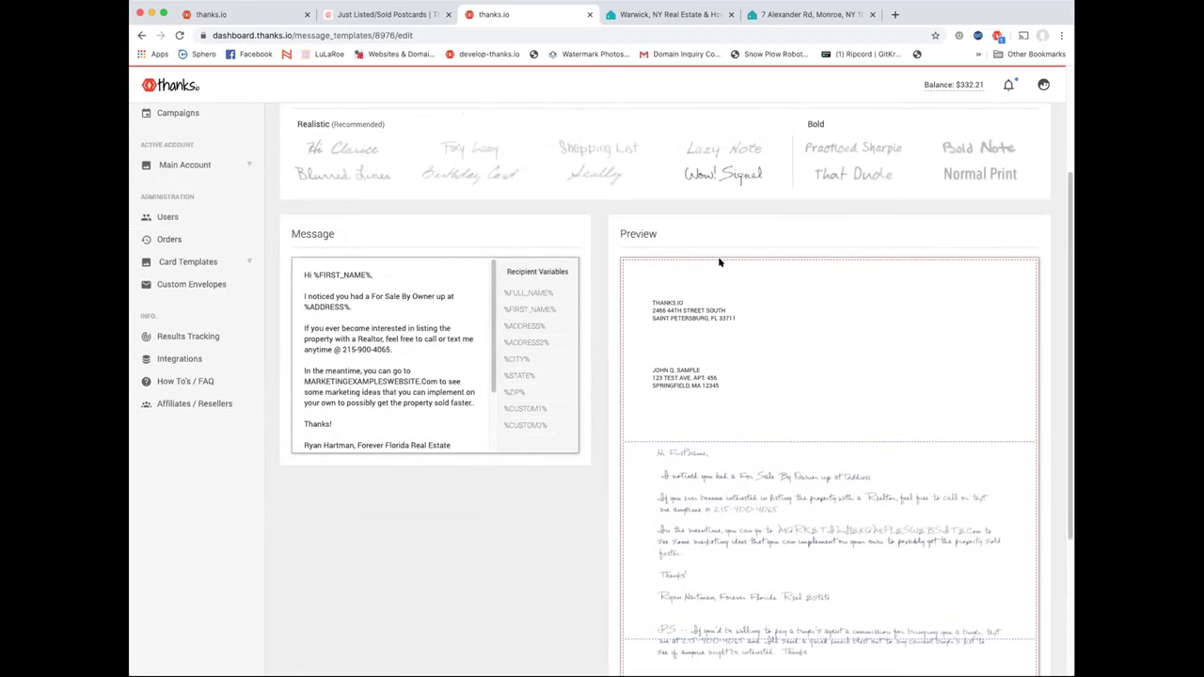
pyautogui.scroll(-10, 720, 263)
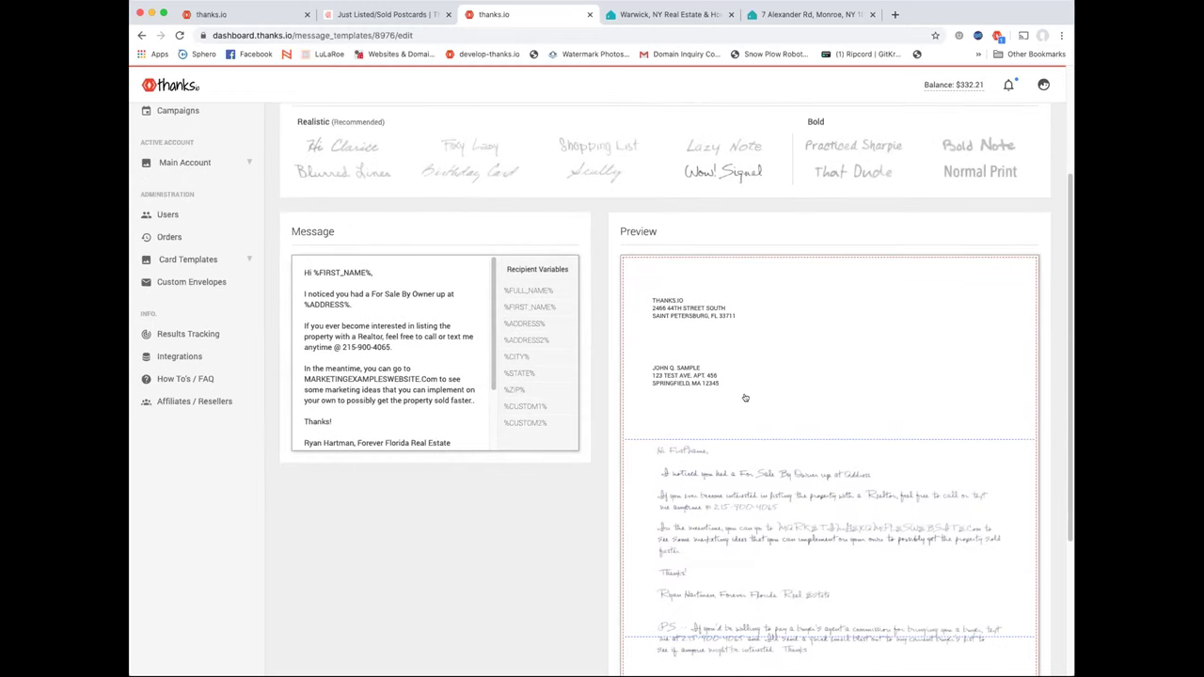
pyautogui.scroll(3, 597, 380)
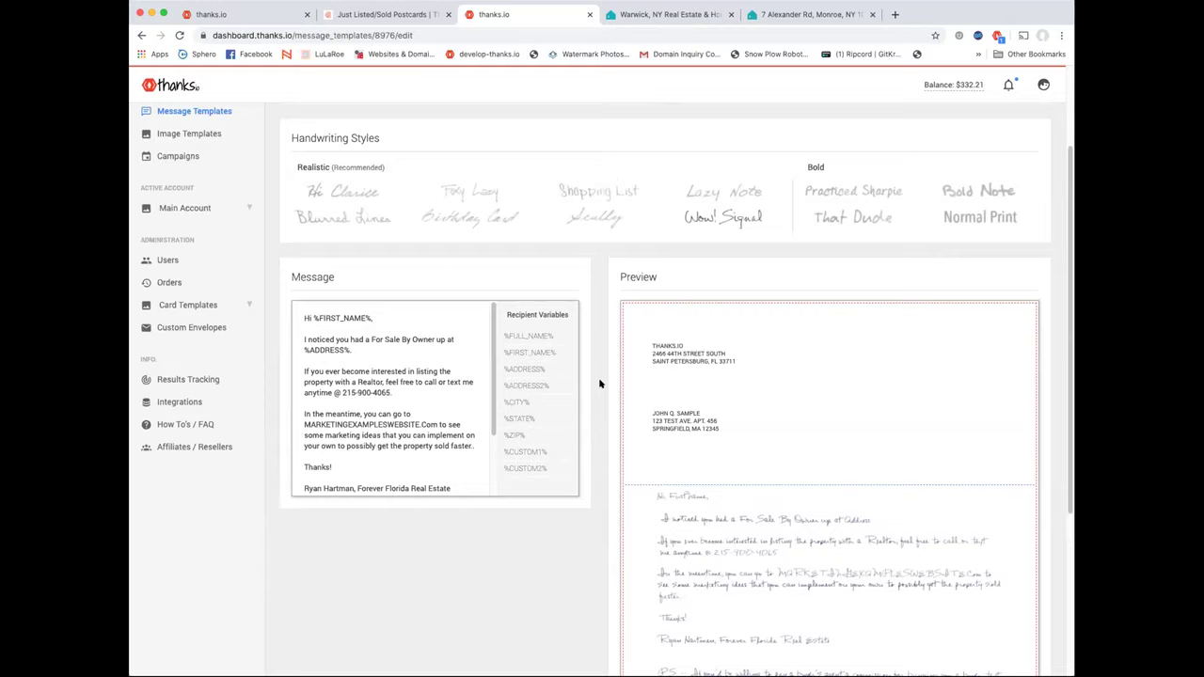
pyautogui.scroll(8, 599, 383)
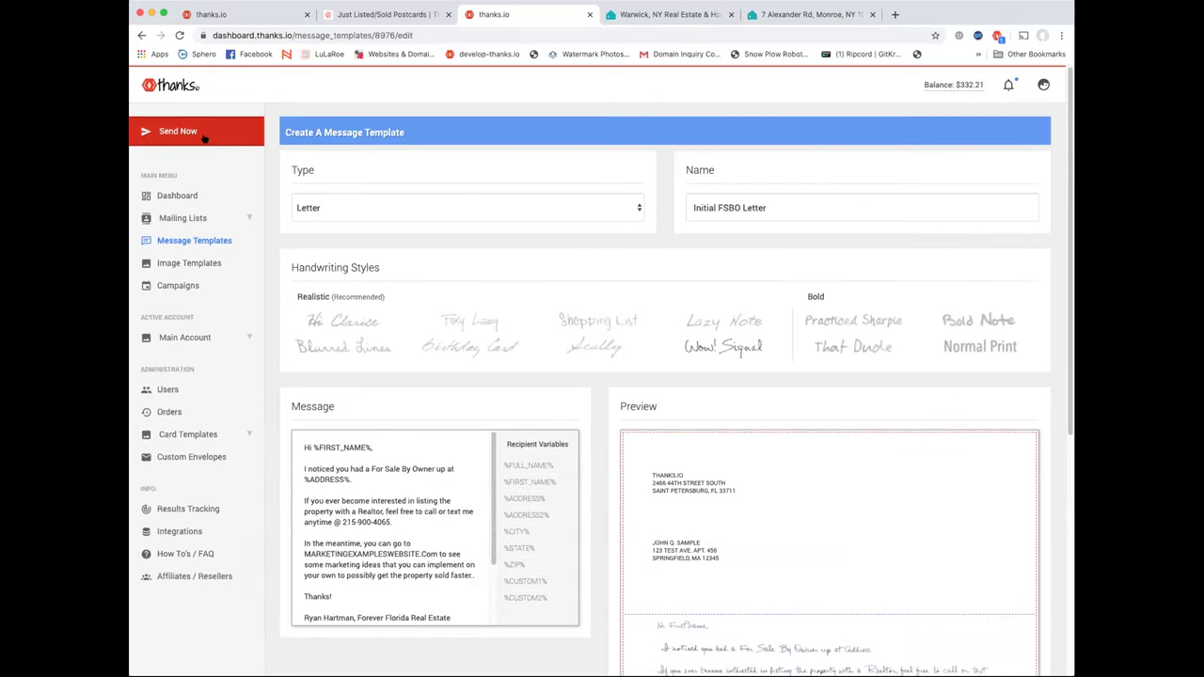
pyautogui.click(203, 138)
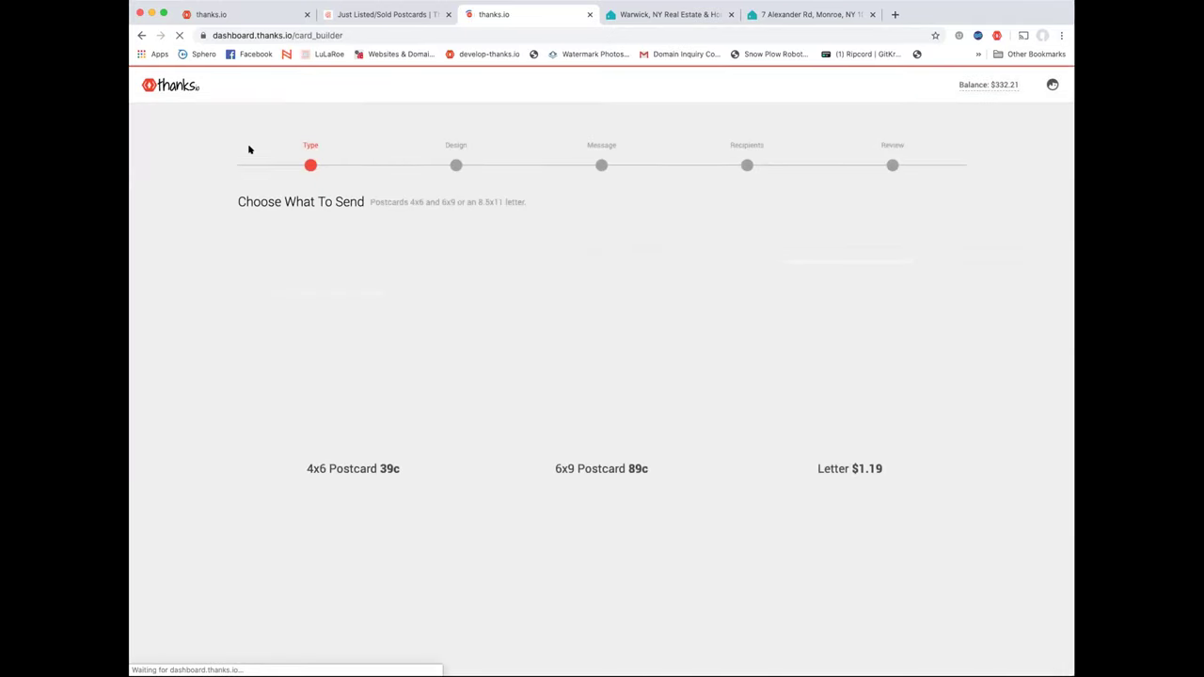
# Start a Letter, skip to Review, and try the word-cloud thank-you envelope
pyautogui.click(797, 336)
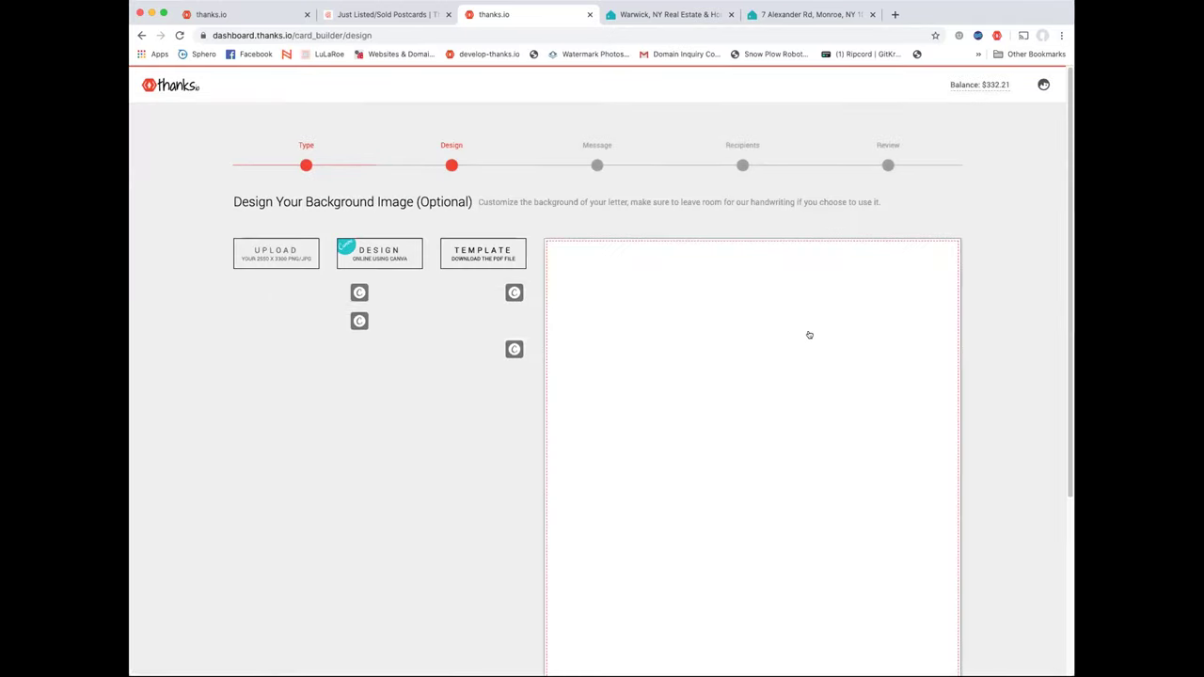
pyautogui.click(888, 165)
pyautogui.click(924, 226)
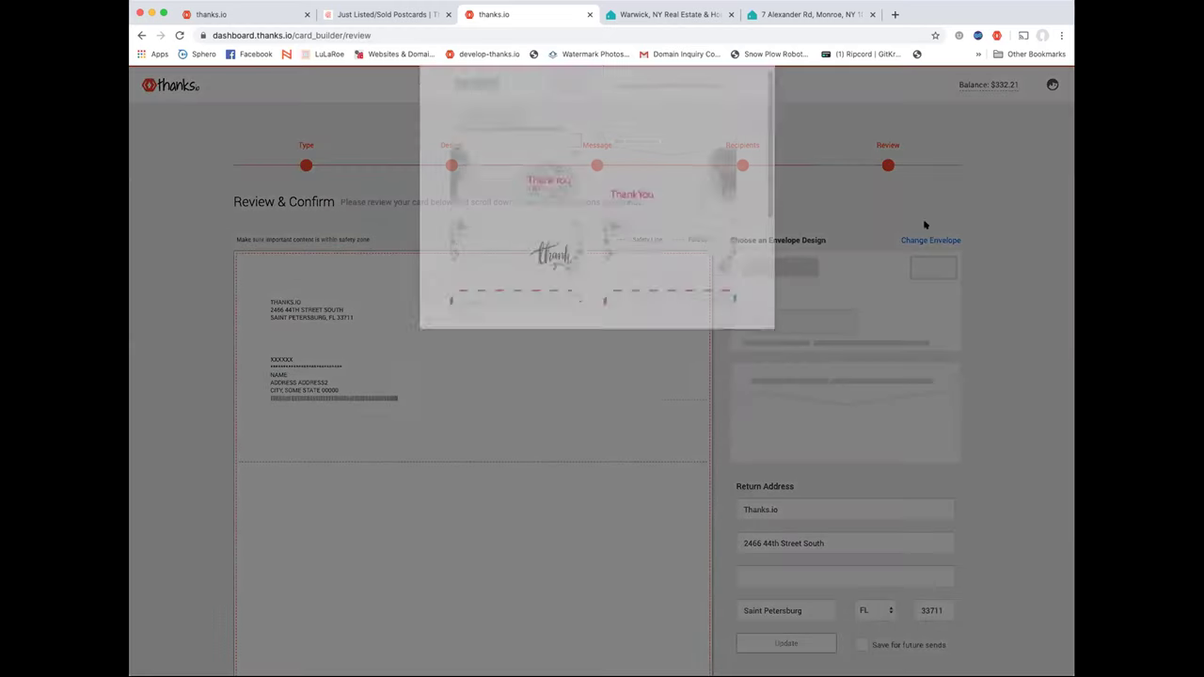
pyautogui.scroll(-2, 624, 251)
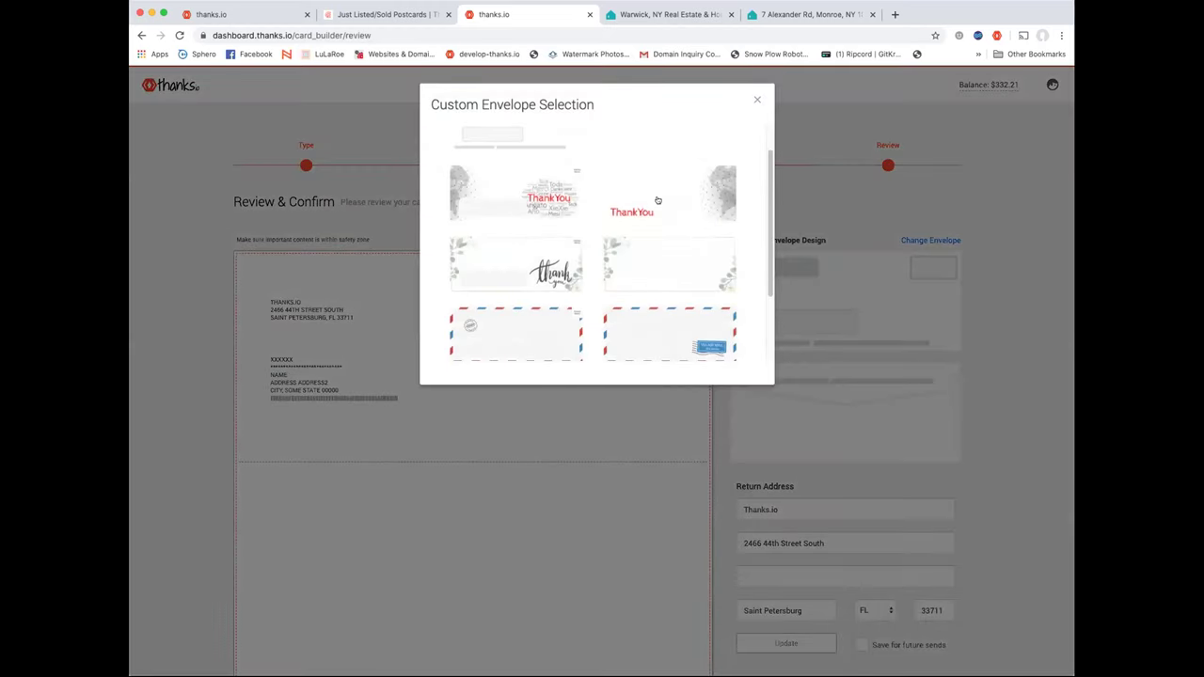
pyautogui.scroll(2, 582, 199)
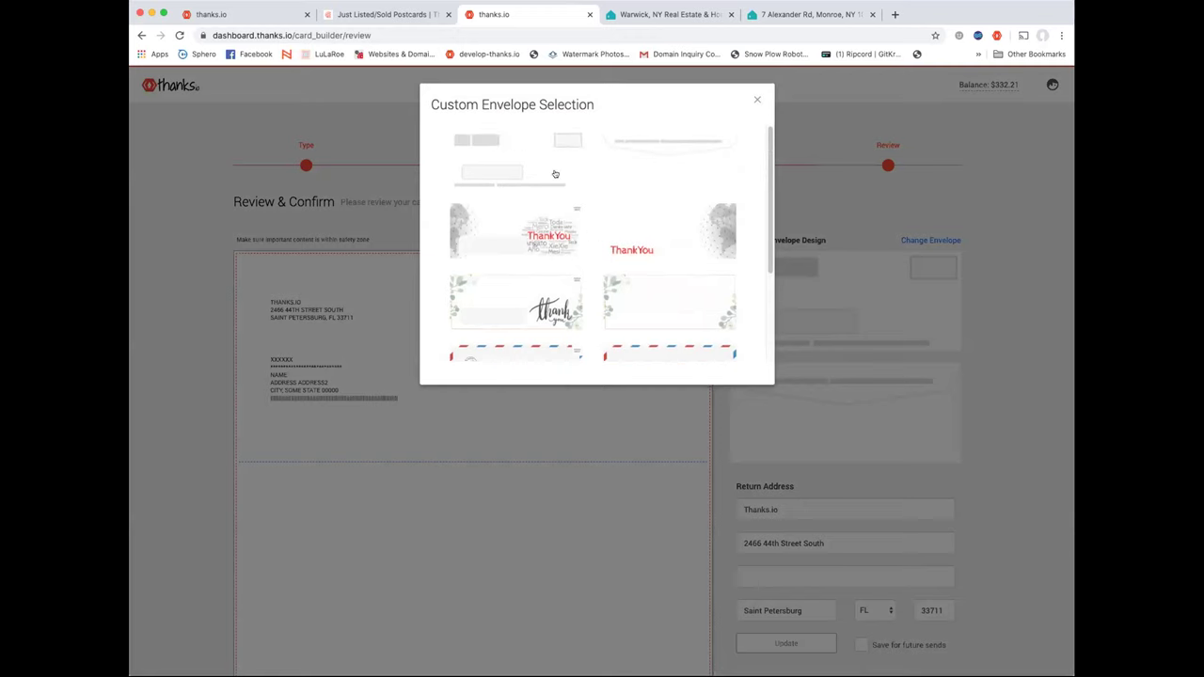
pyautogui.scroll(-1, 555, 173)
pyautogui.scroll(-1, 551, 230)
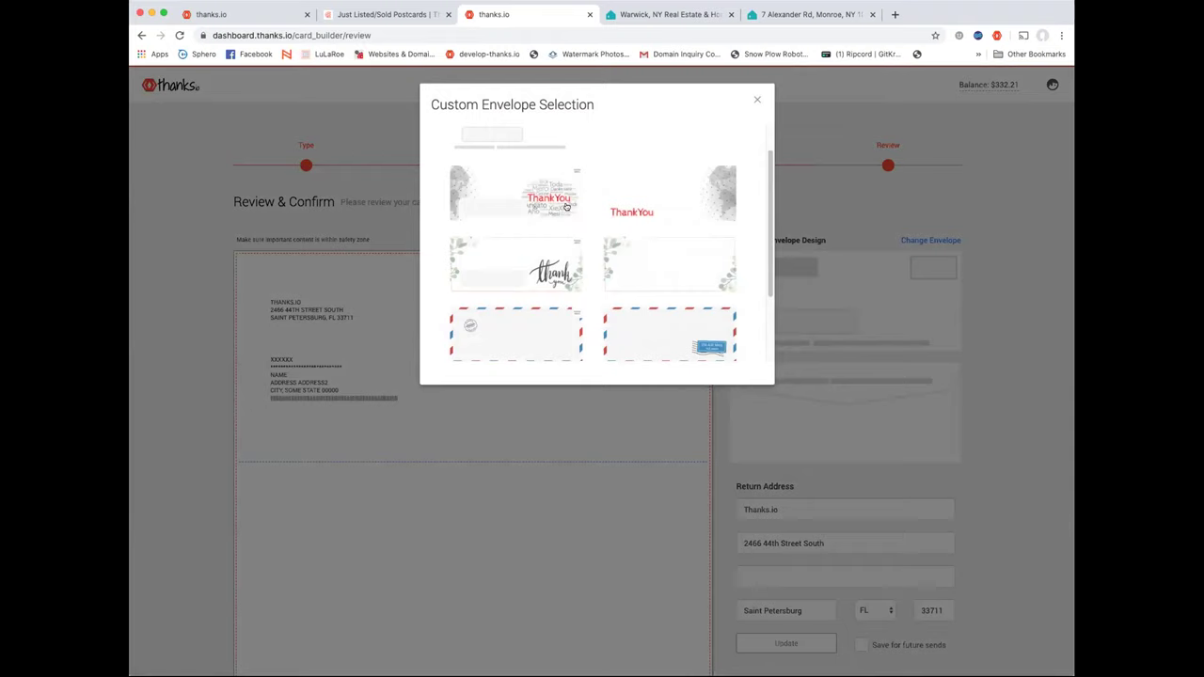
pyautogui.click(567, 206)
# Try the airmail-striped envelope, then settle on the American flag envelope
pyautogui.click(928, 239)
pyautogui.scroll(-1, 605, 265)
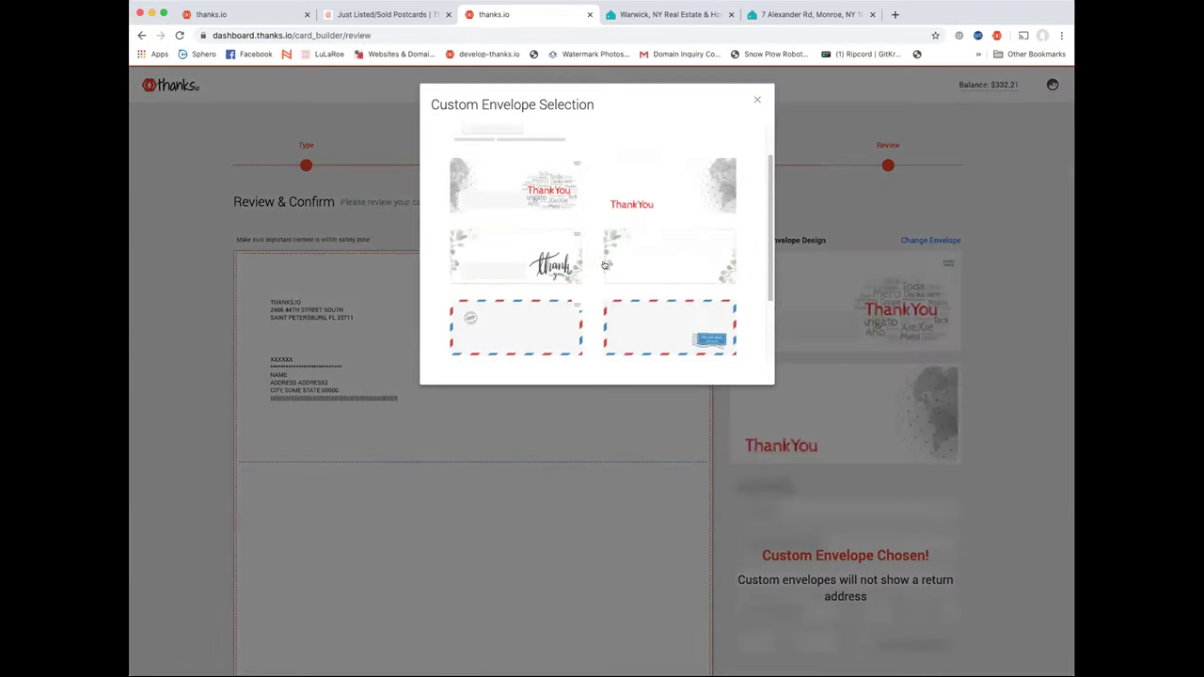
pyautogui.scroll(-1, 587, 259)
pyautogui.click(597, 289)
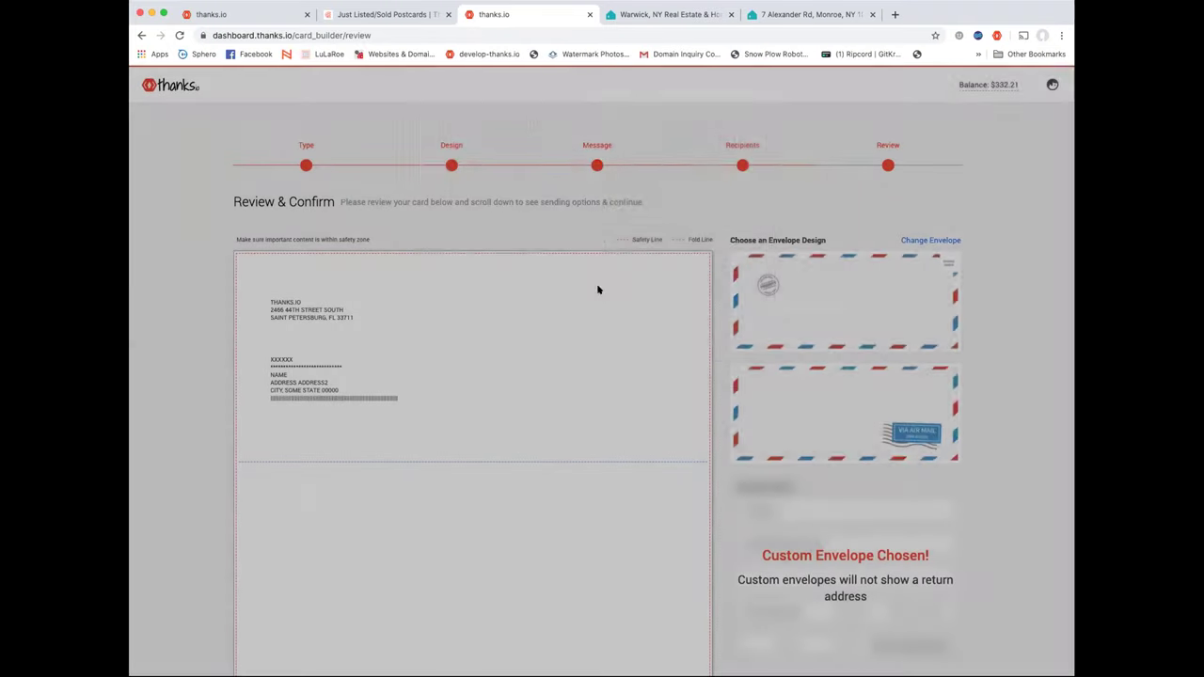
pyautogui.click(936, 238)
pyautogui.scroll(-1, 591, 283)
pyautogui.click(713, 296)
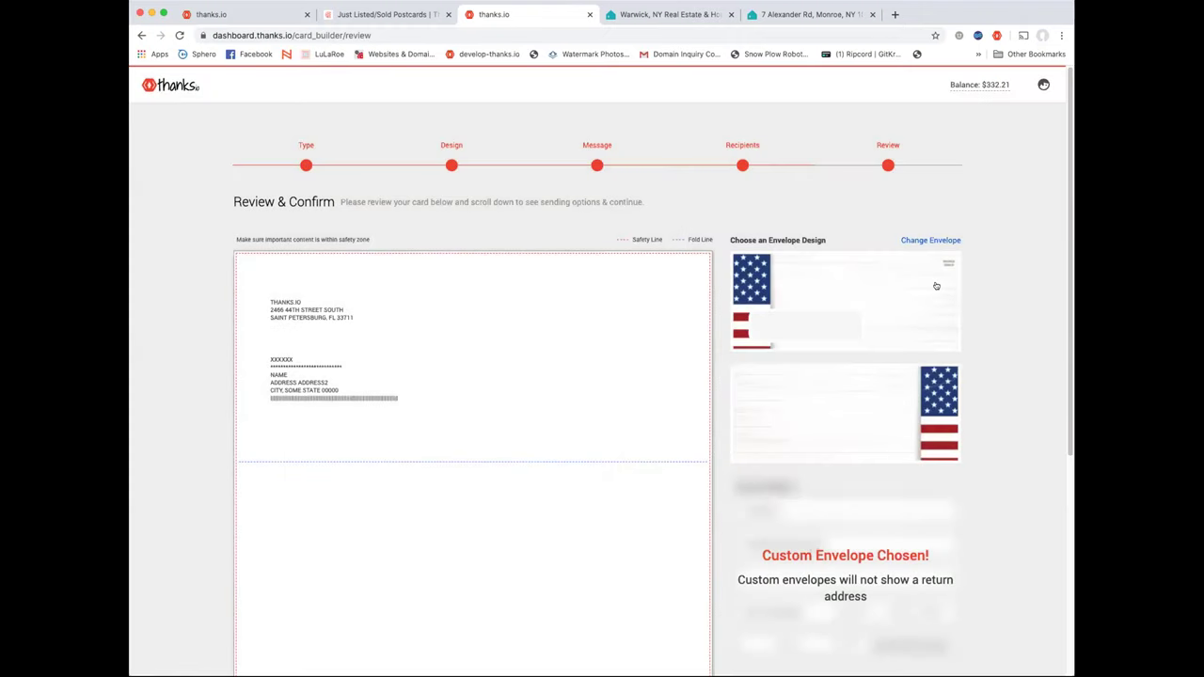
pyautogui.scroll(-2, 955, 360)
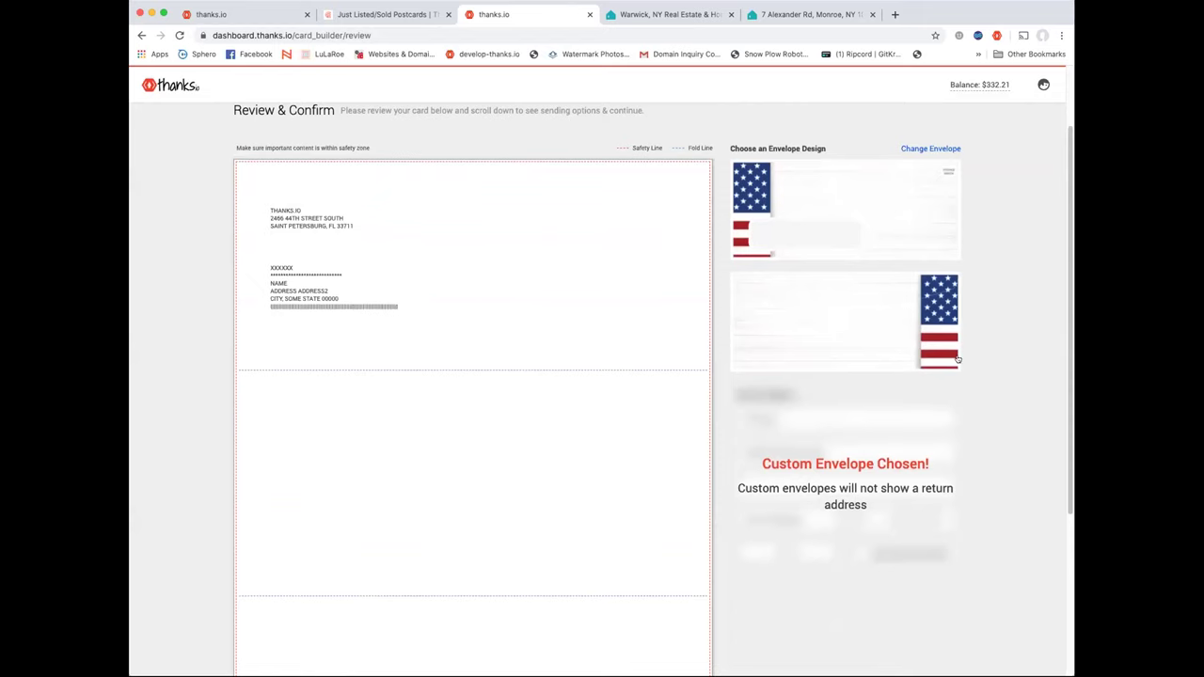
pyautogui.click(932, 147)
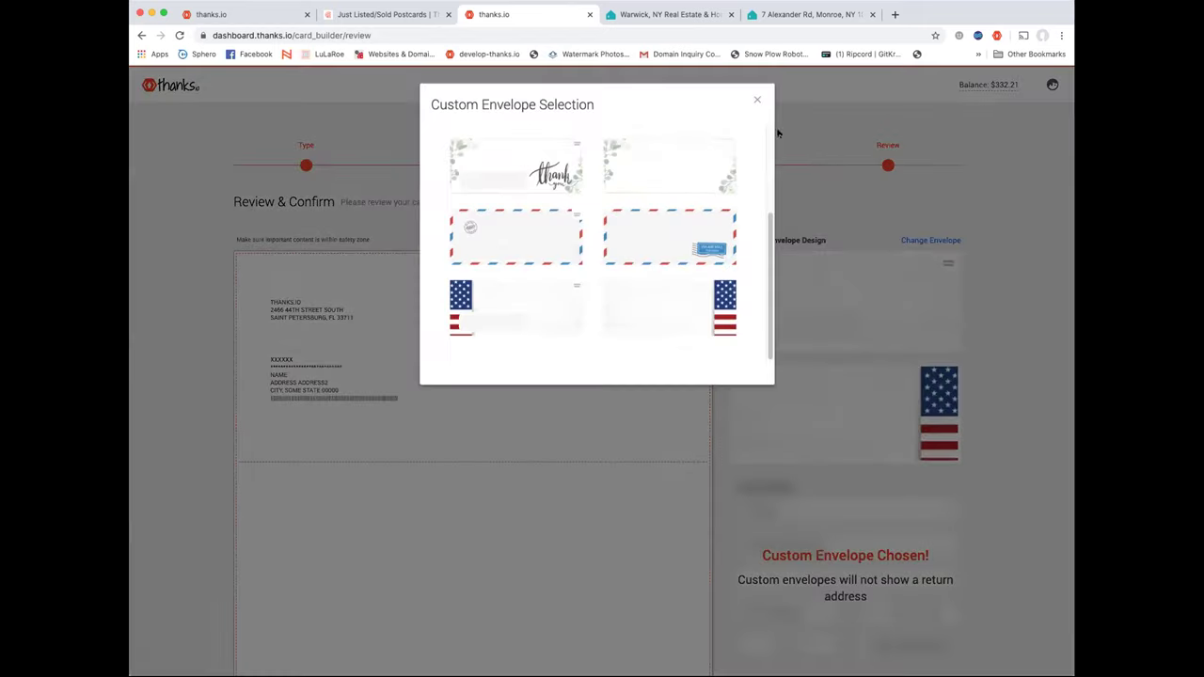
pyautogui.click(757, 100)
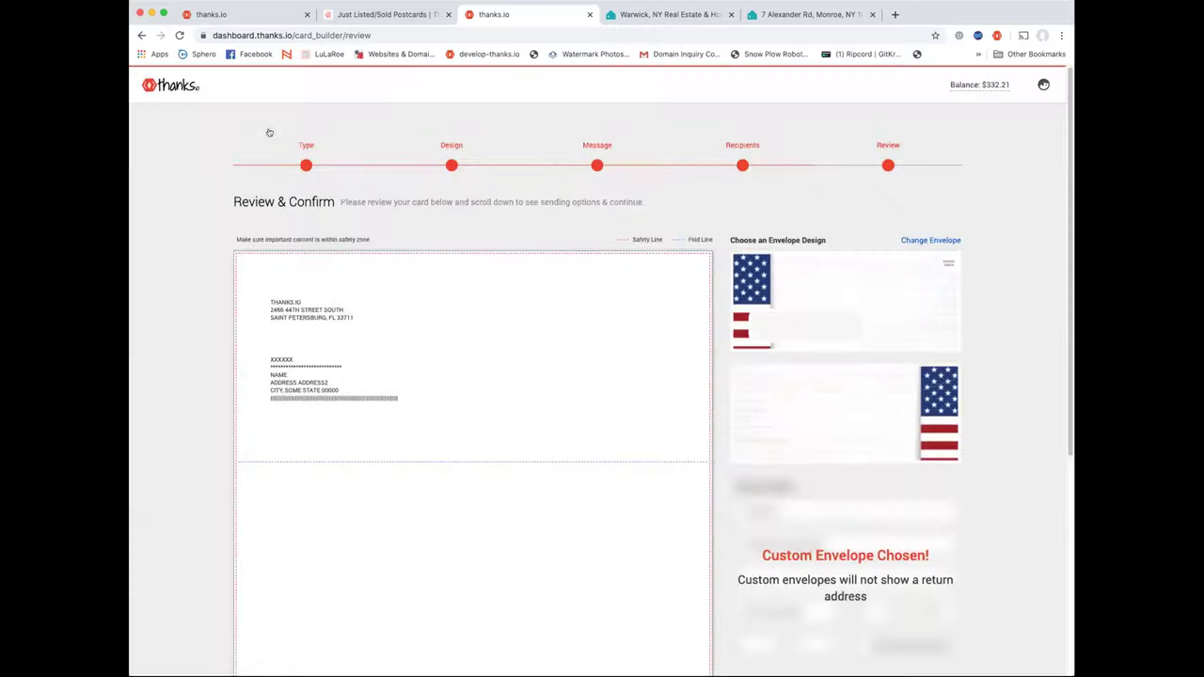
# Return to the Order History dashboard and expand Main Account's sub accounts
pyautogui.click(157, 85)
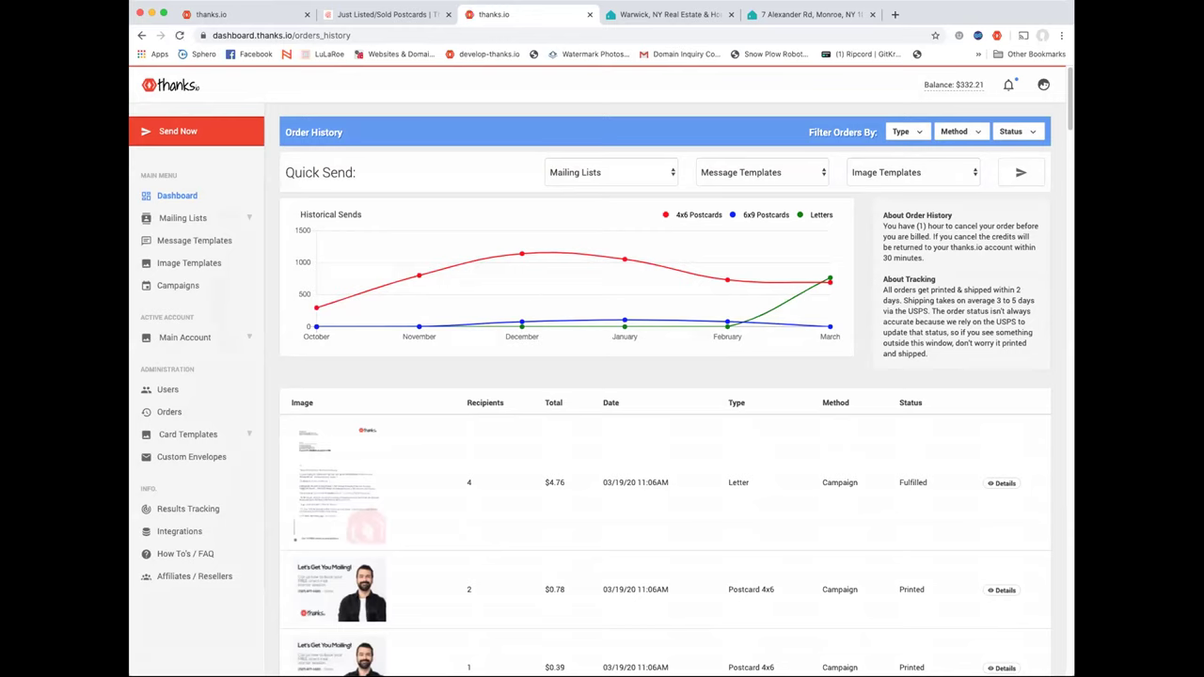
pyautogui.click(184, 339)
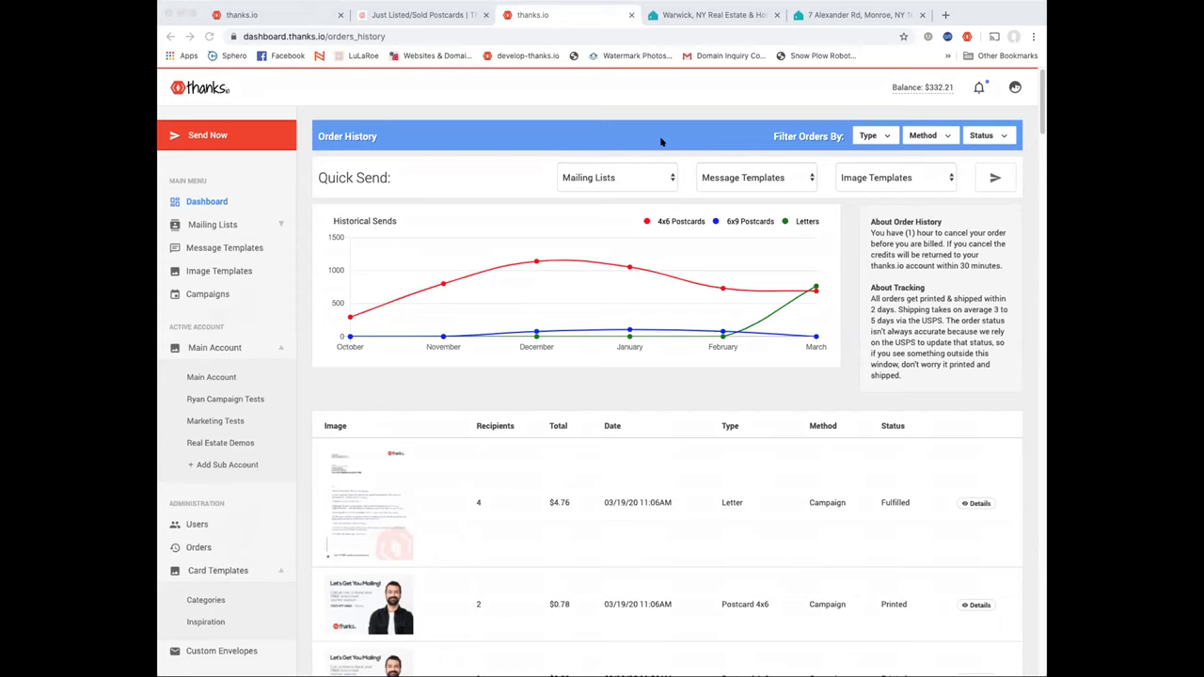
pyautogui.click(597, 138)
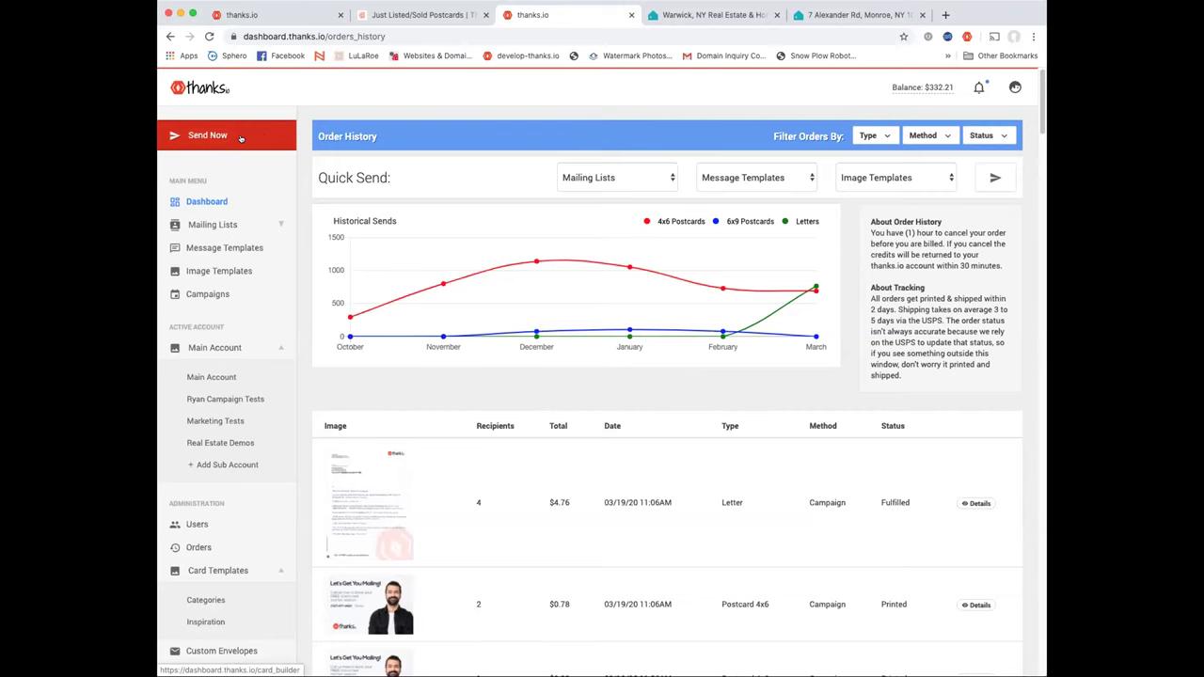
# Start a new letter on the grey polygon background with a red bottom edge
pyautogui.click(240, 138)
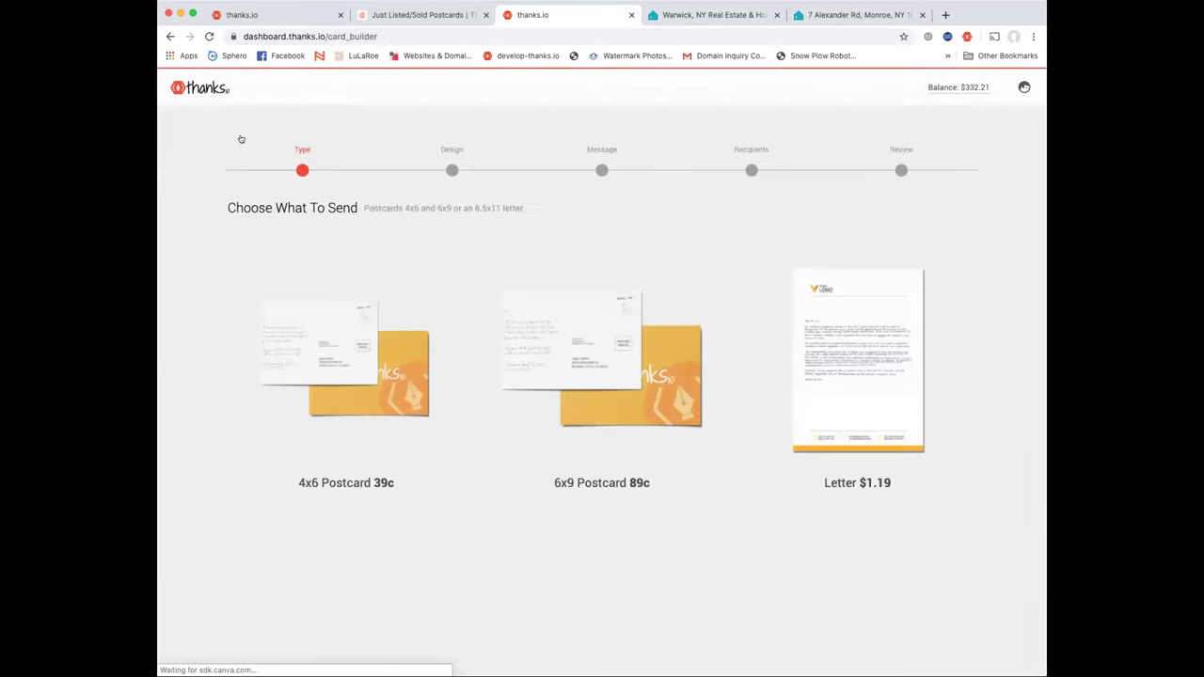
pyautogui.click(871, 331)
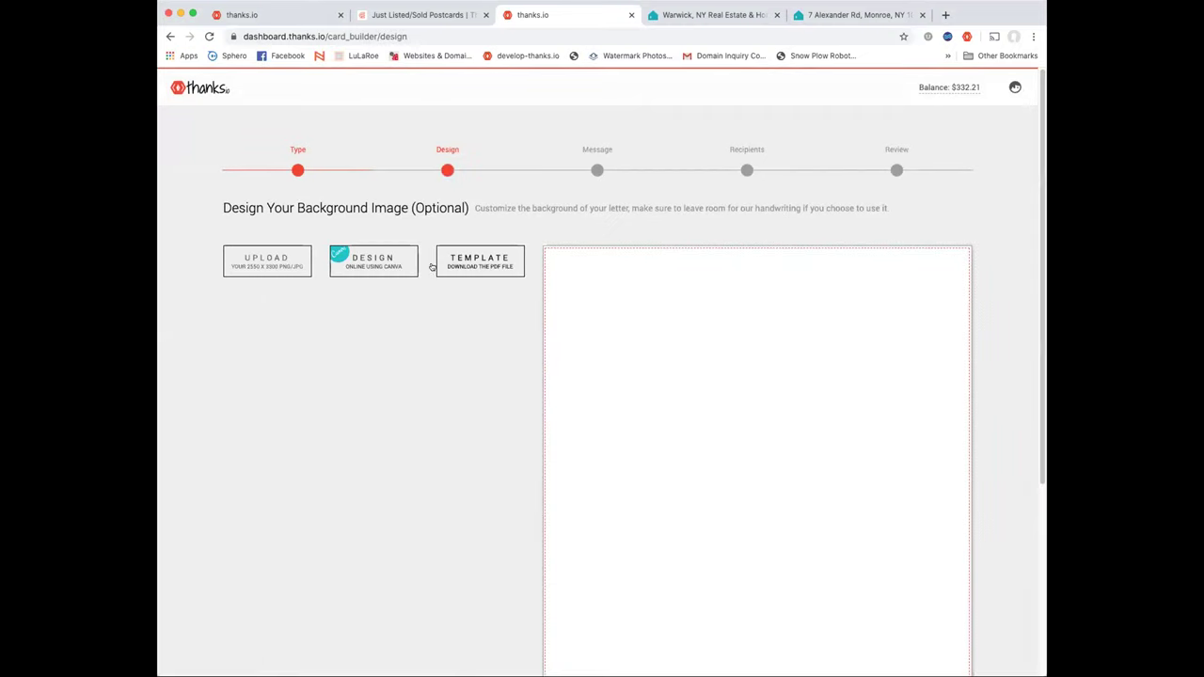
pyautogui.scroll(-3, 505, 309)
pyautogui.scroll(-5, 487, 279)
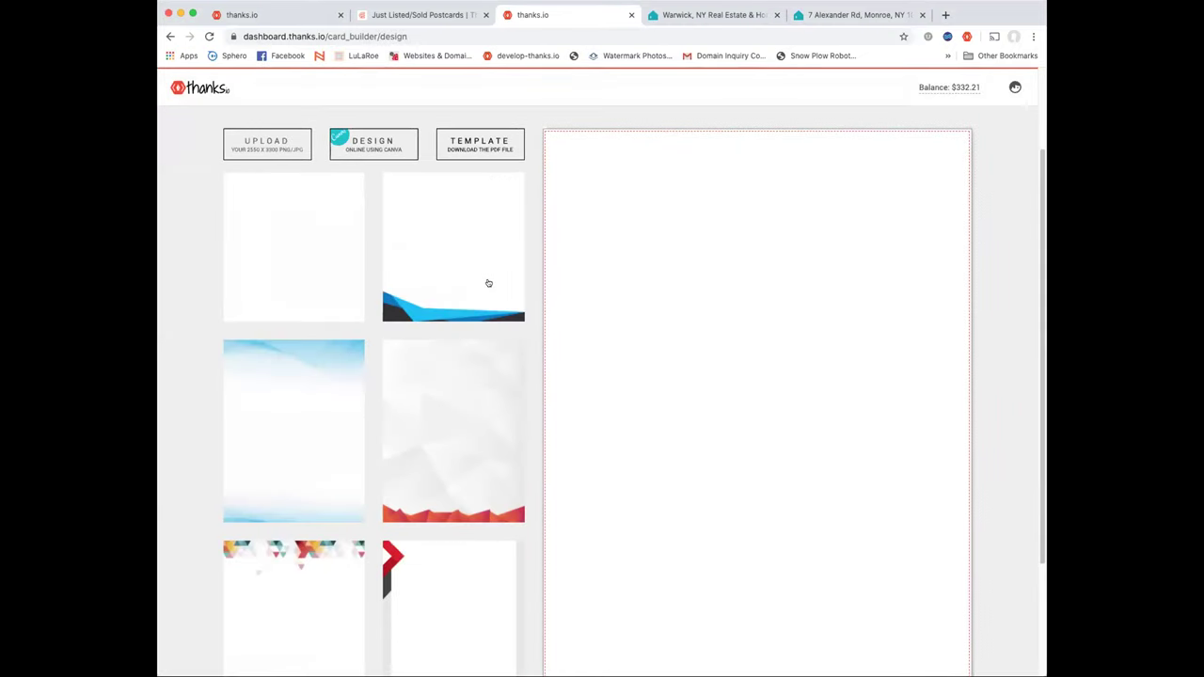
pyautogui.click(491, 363)
pyautogui.scroll(3, 537, 271)
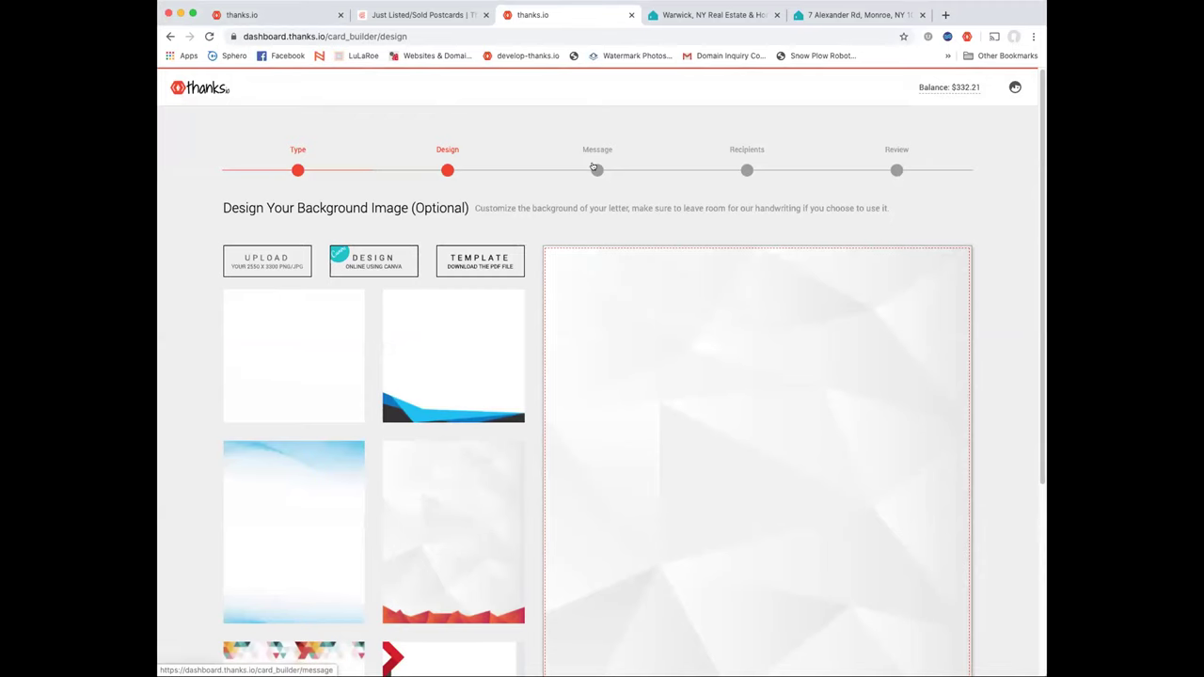
# Write the 'I have a new listing you might…' message in the Message step
pyautogui.click(595, 169)
pyautogui.scroll(-5, 673, 253)
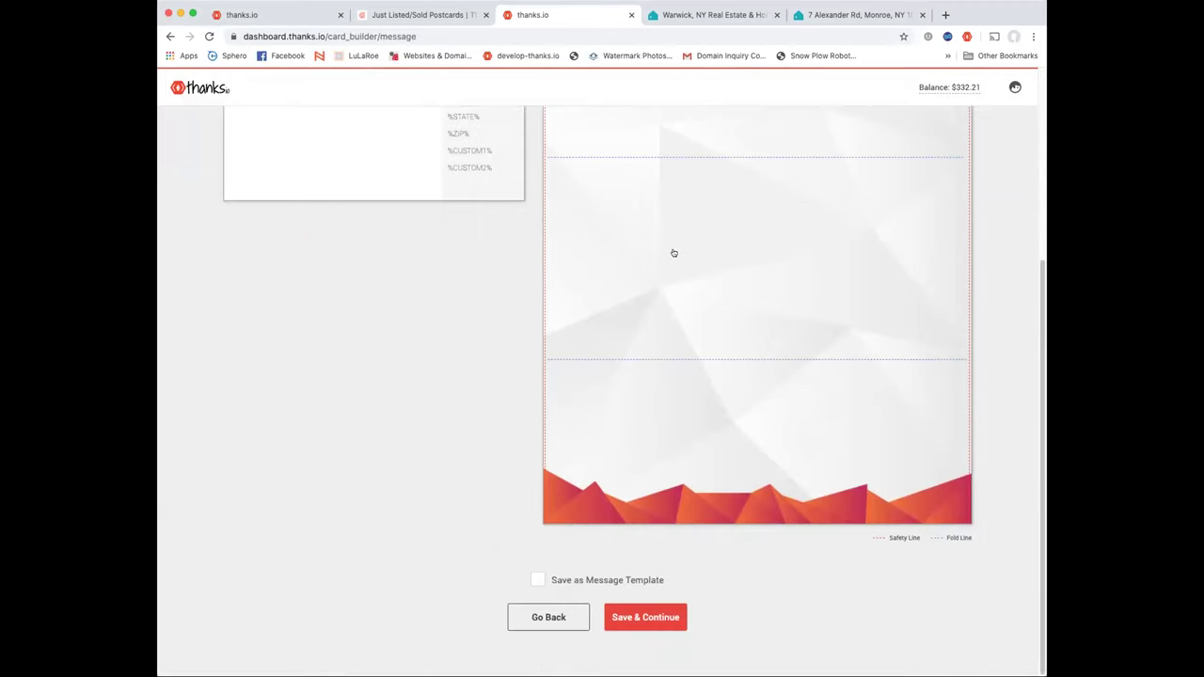
pyautogui.scroll(3, 673, 253)
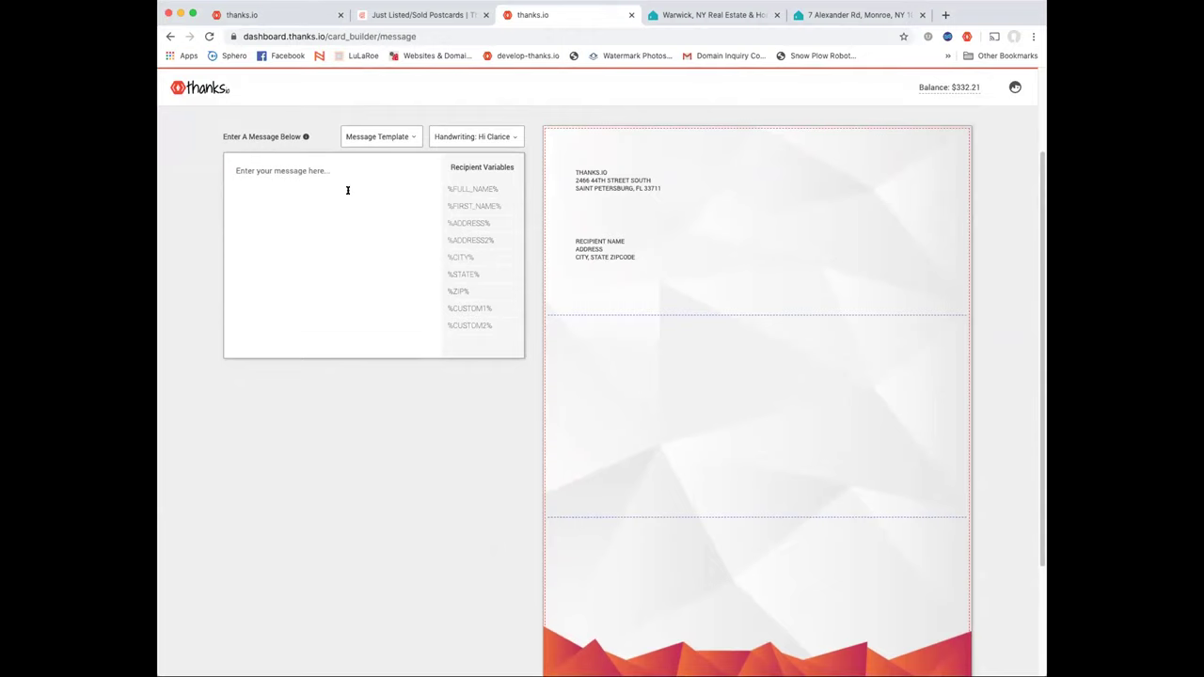
pyautogui.scroll(-3, 367, 202)
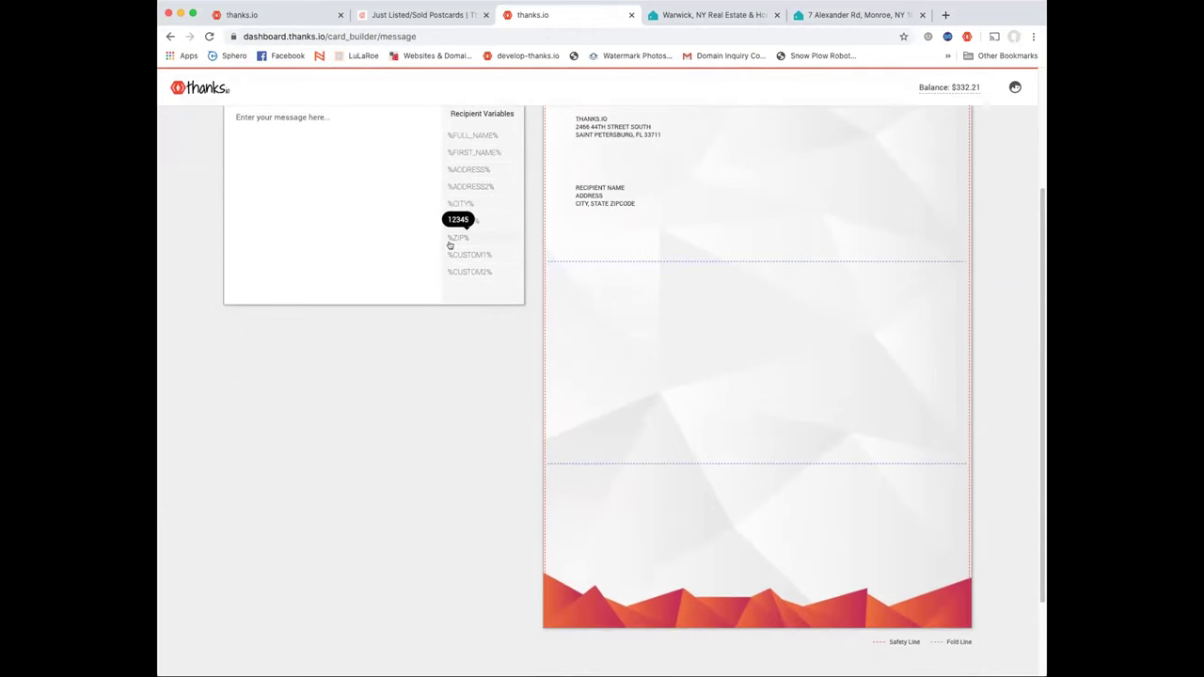
pyautogui.click(346, 219)
pyautogui.write('I have')
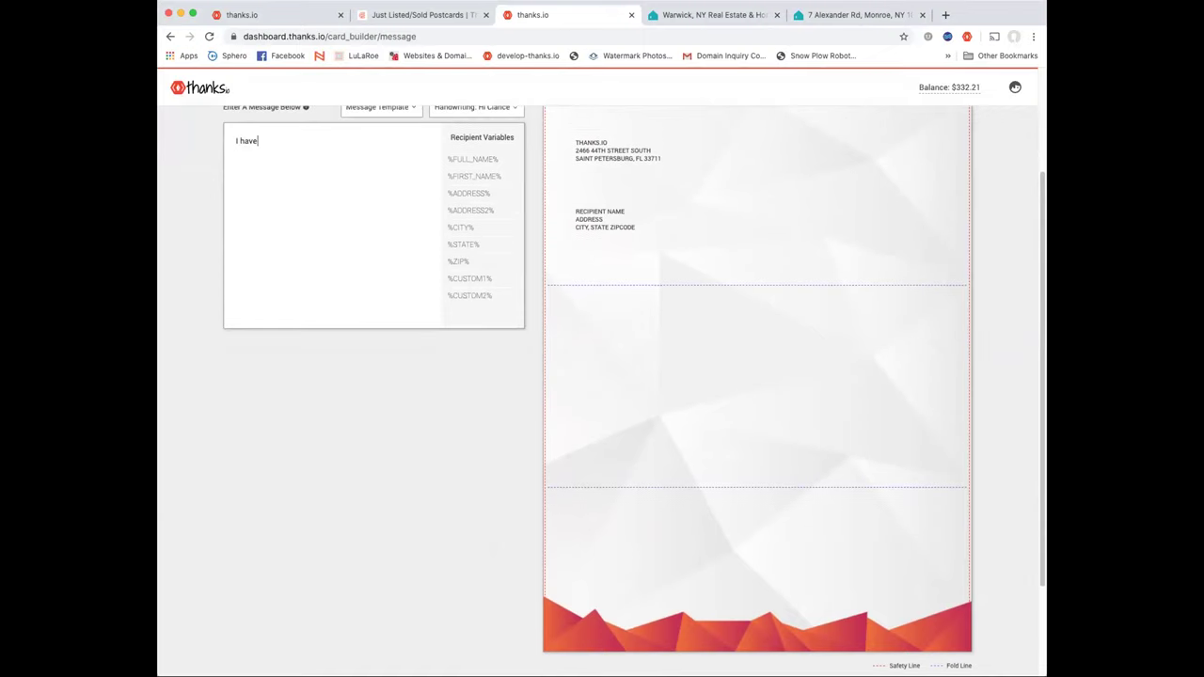
pyautogui.write(' a new listing you mightsdfsad sdafasdf sadfasdf as')
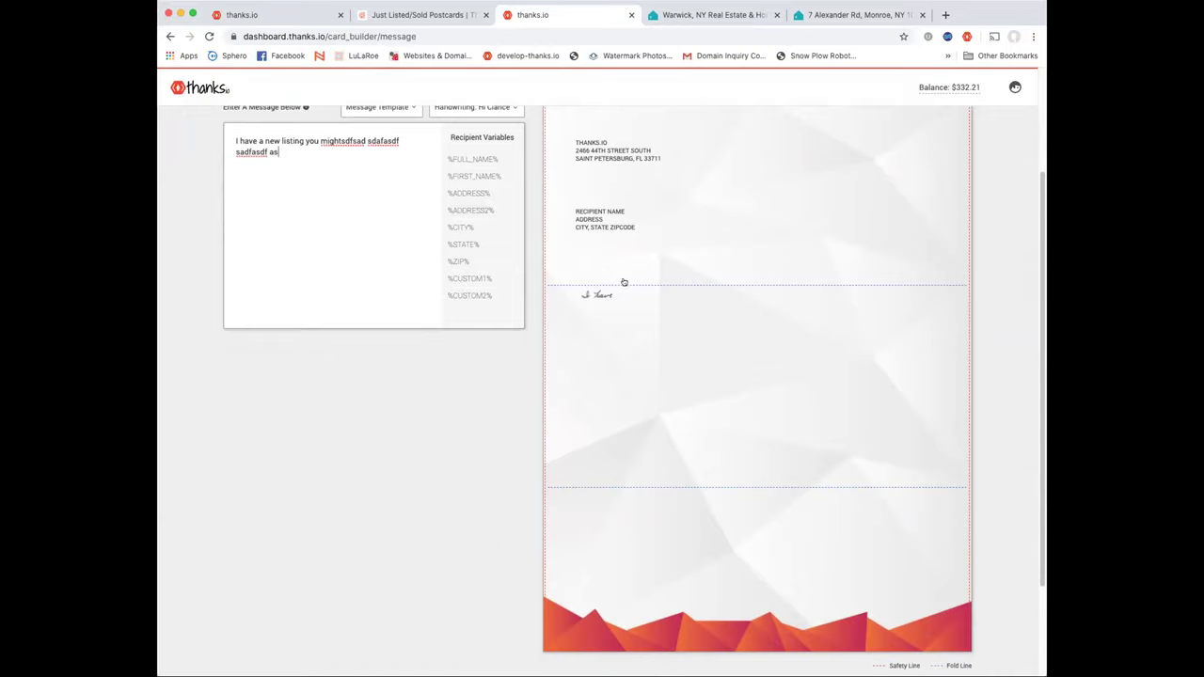
pyautogui.scroll(3, 623, 280)
pyautogui.scroll(-2, 631, 273)
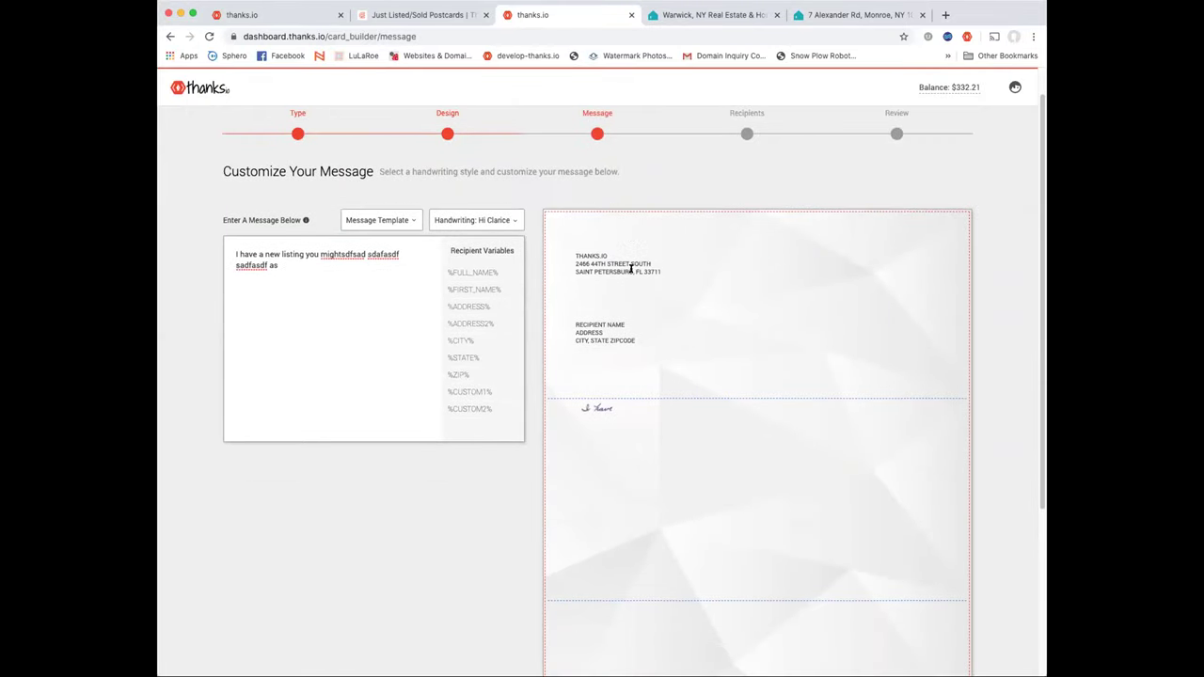
pyautogui.scroll(-1, 646, 324)
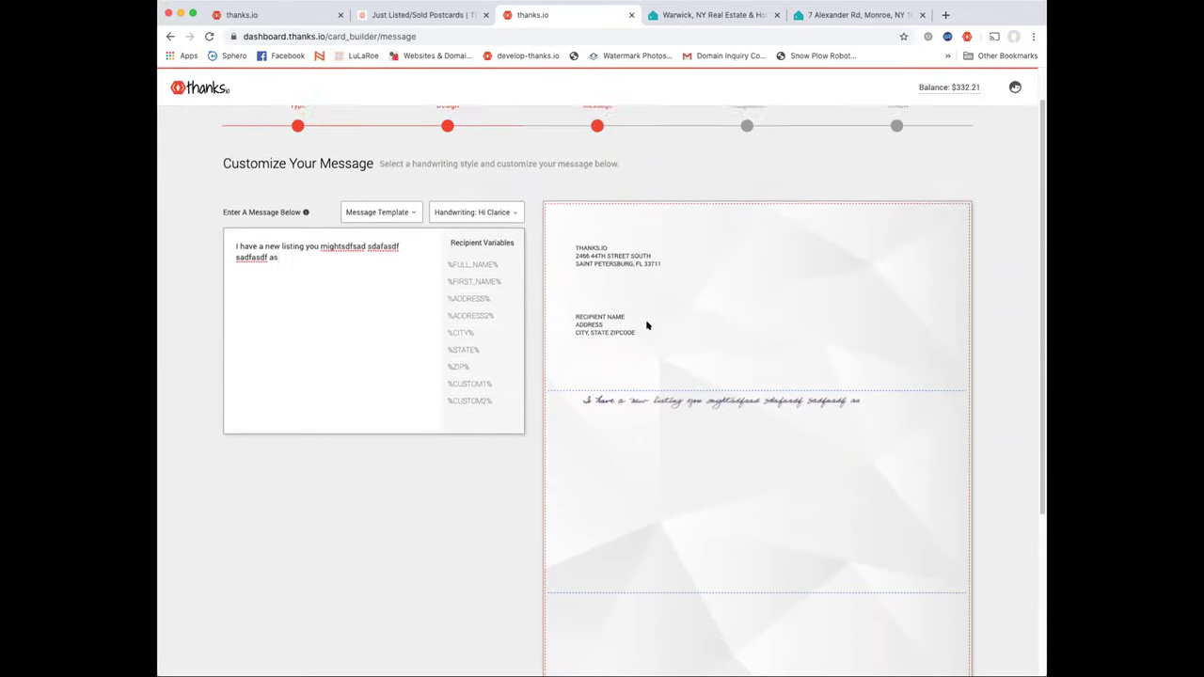
pyautogui.scroll(3, 647, 324)
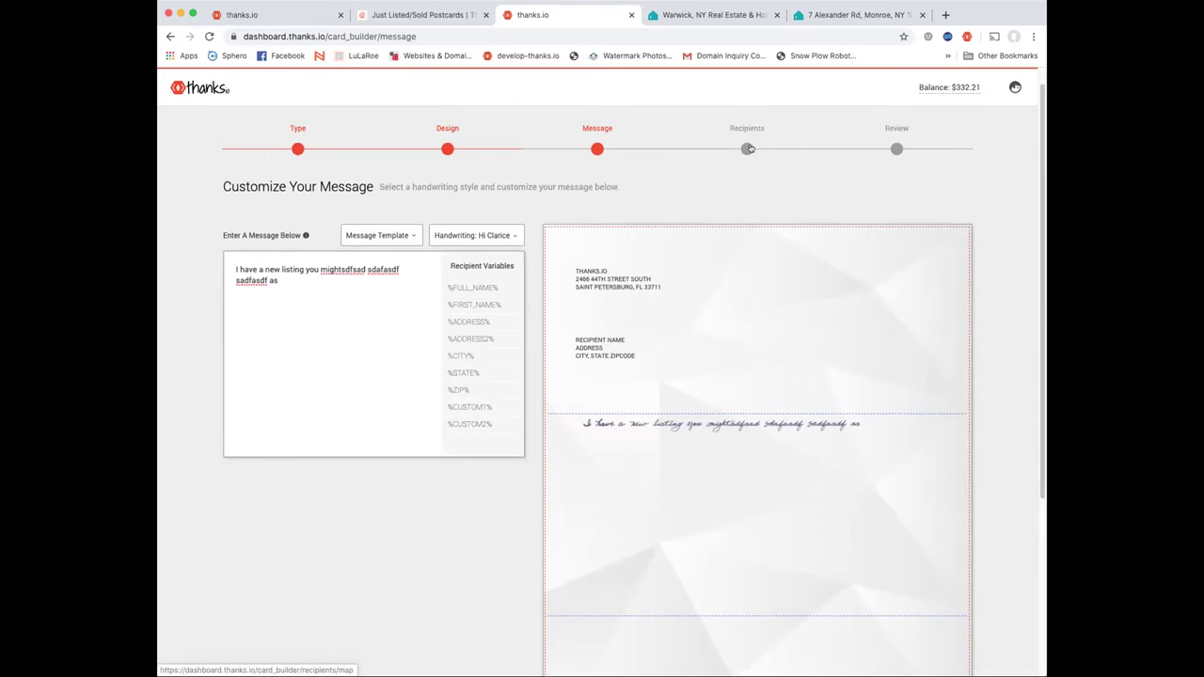
# Move on to recipients and search the map for Beacon, NY
pyautogui.click(751, 150)
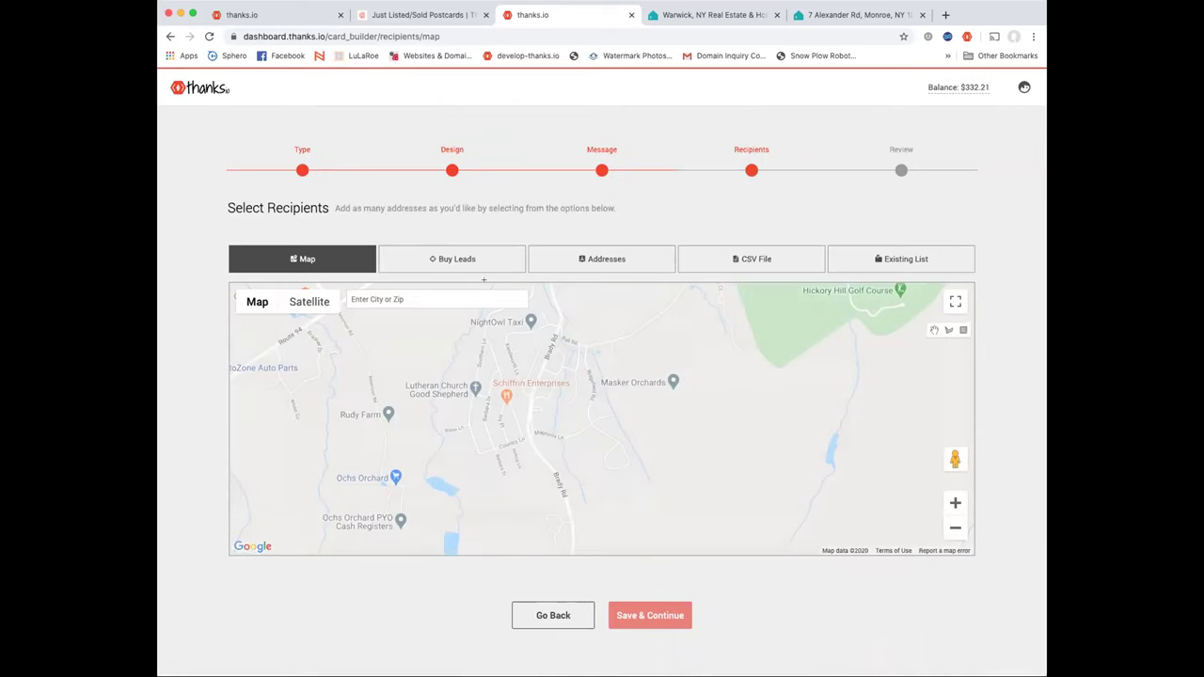
pyautogui.click(411, 300)
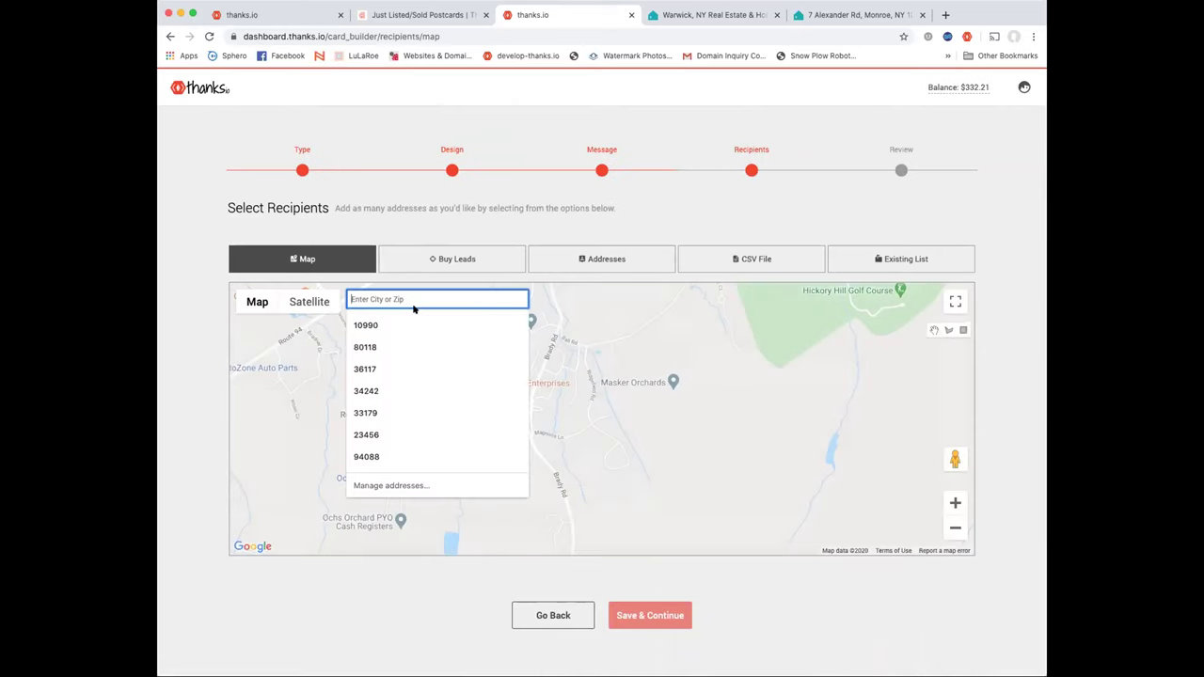
pyautogui.write('beacon n')
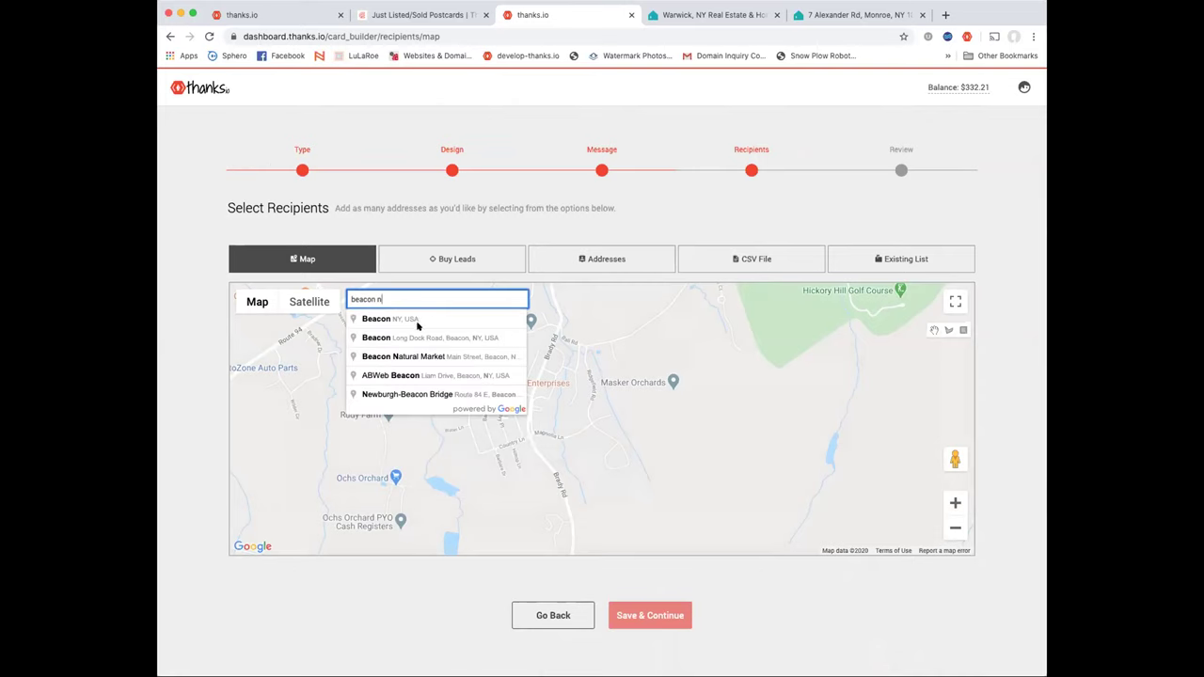
pyautogui.click(417, 322)
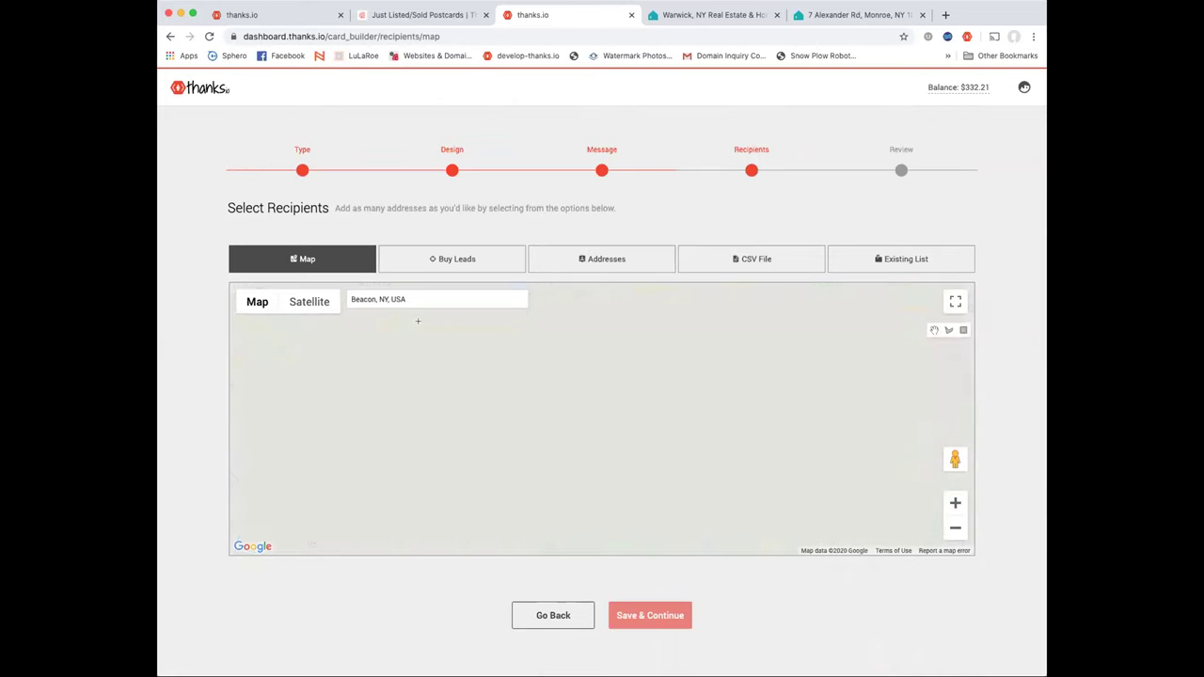
# Zoom into Beacon and draw a rectangle over central streets, keeping the 114 addresses found
pyautogui.click(954, 504)
pyautogui.click(955, 504)
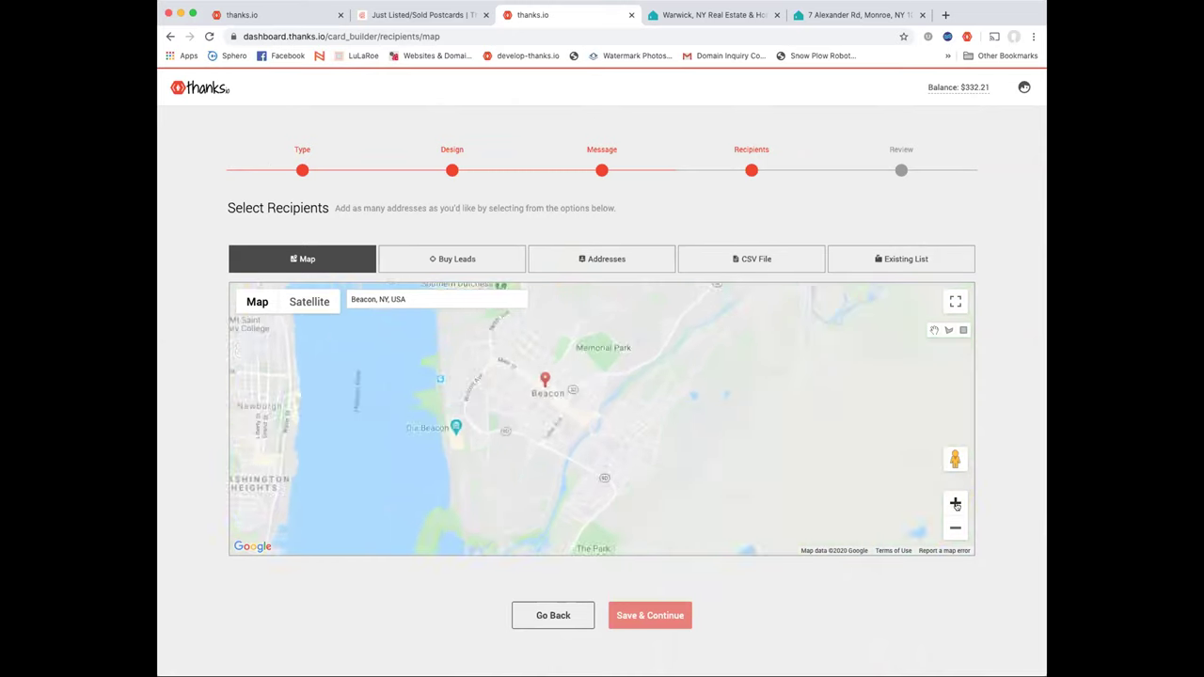
pyautogui.click(954, 503)
pyautogui.click(955, 504)
pyautogui.click(954, 301)
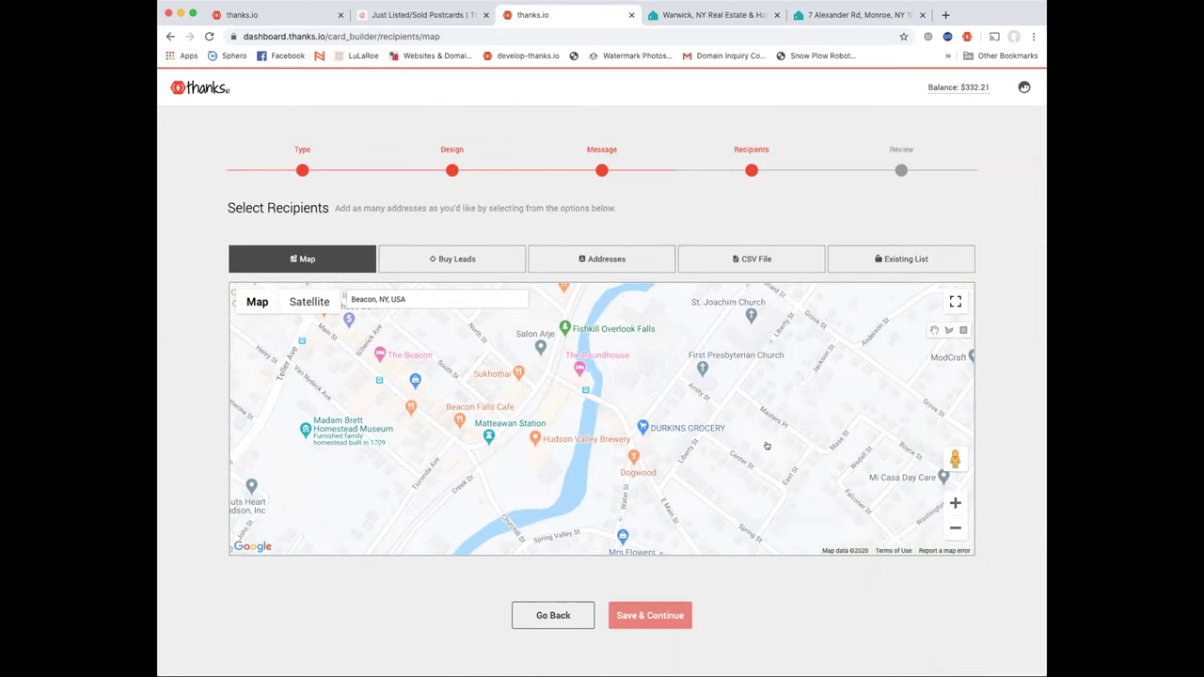
pyautogui.press('Escape')
pyautogui.click(963, 331)
pyautogui.moveTo(616, 345); pyautogui.dragTo(846, 455)
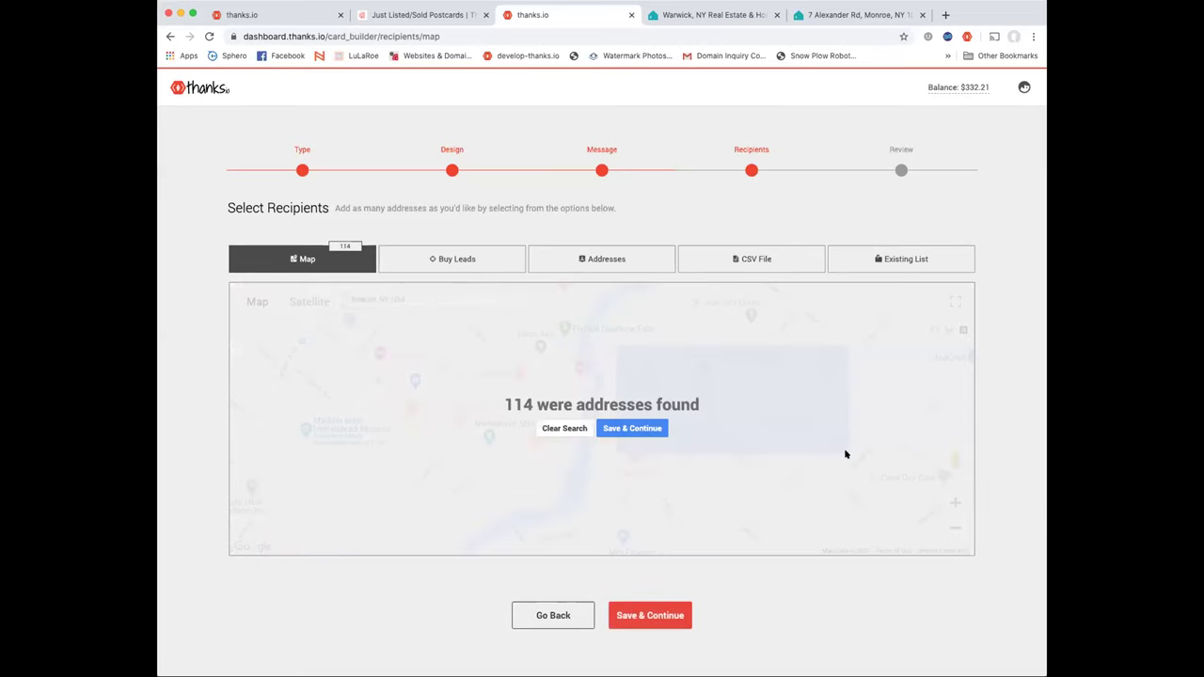
pyautogui.click(624, 431)
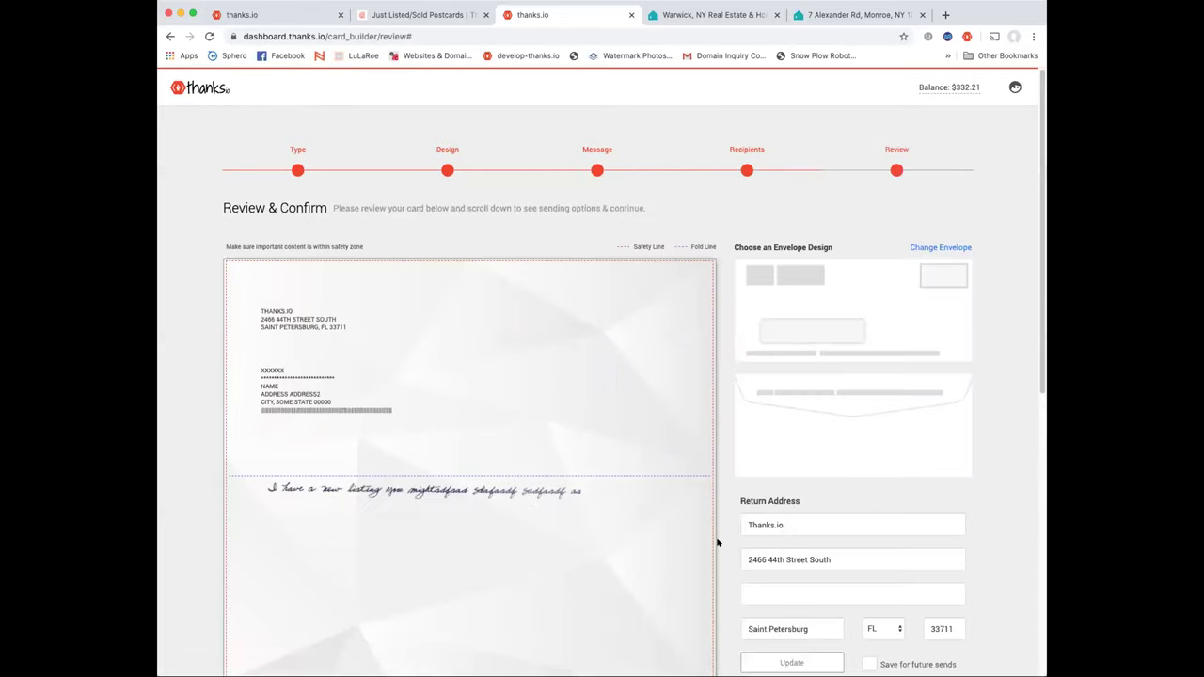
# Scroll through the letter review and set the custom envelope to the air-mail design
pyautogui.scroll(-4, 737, 516)
pyautogui.scroll(-7, 736, 516)
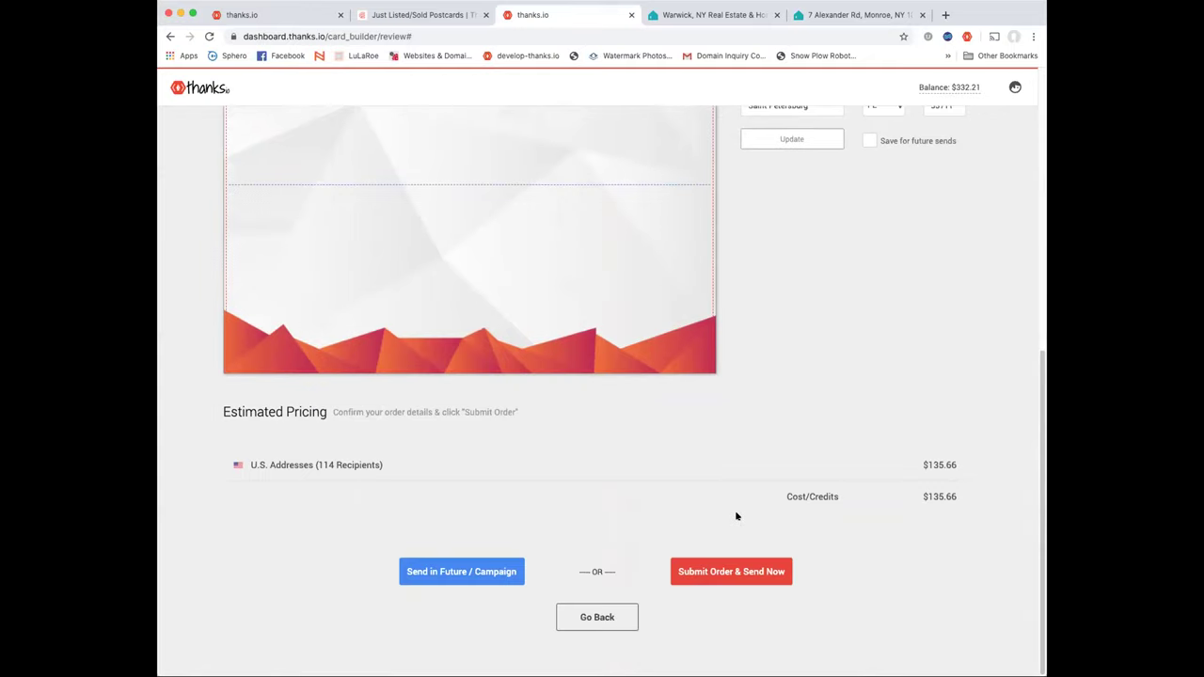
pyautogui.scroll(11, 737, 515)
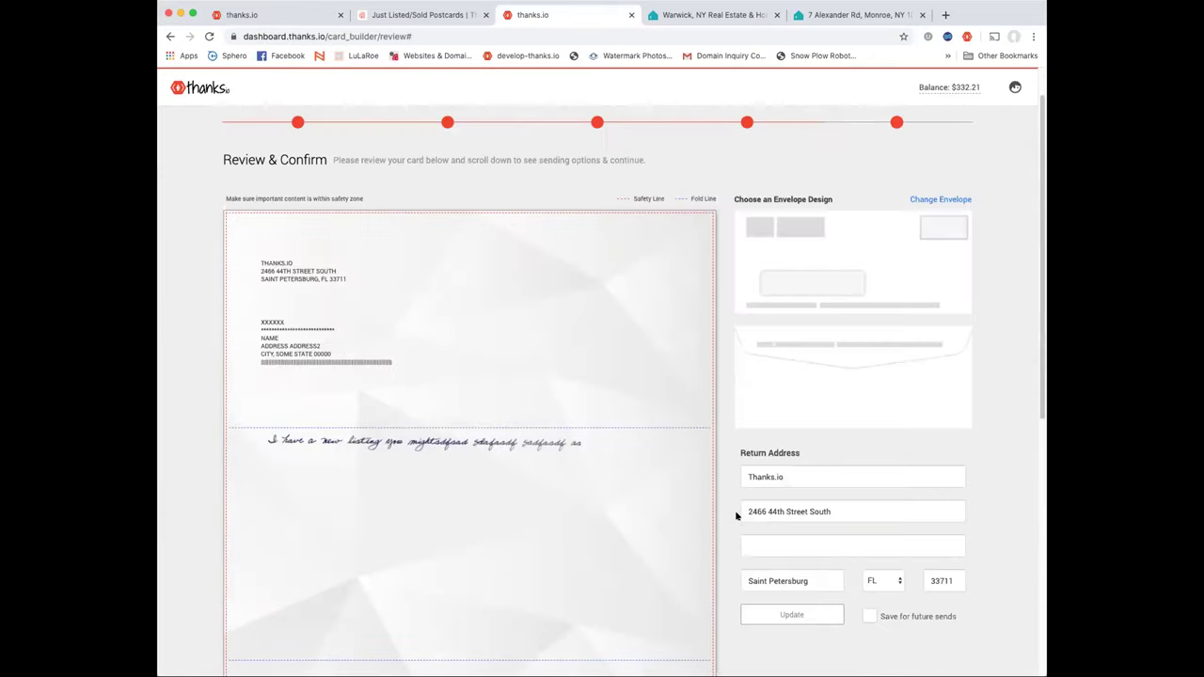
pyautogui.click(940, 194)
pyautogui.scroll(-3, 658, 254)
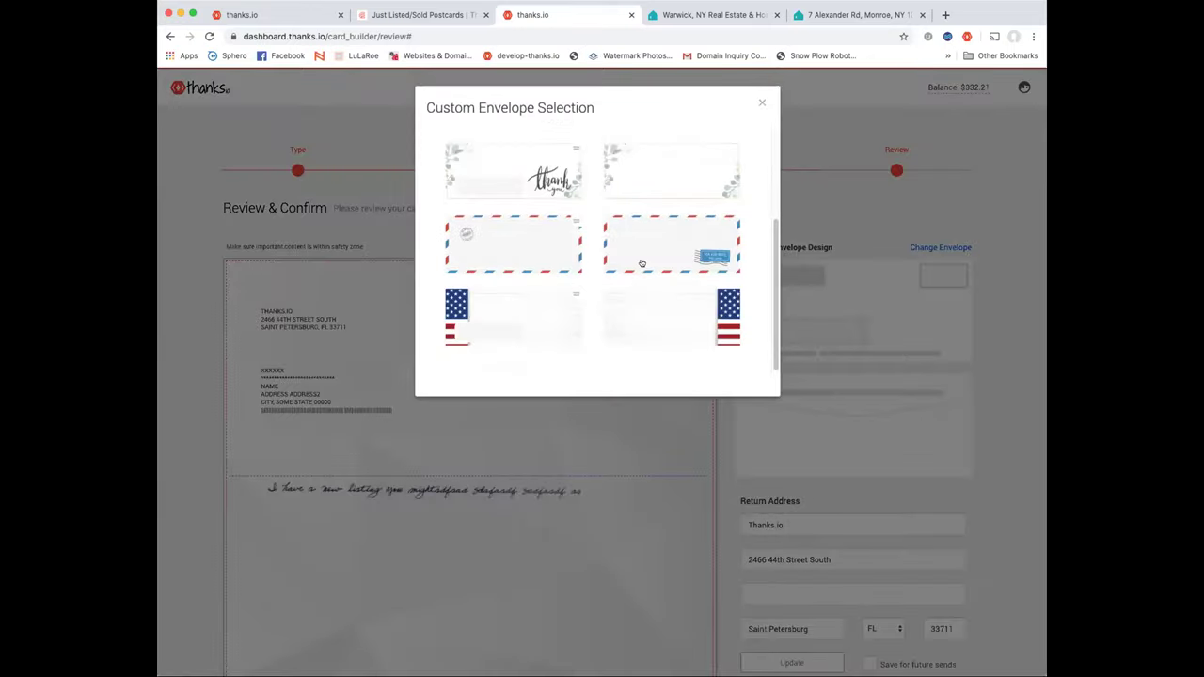
pyautogui.click(664, 255)
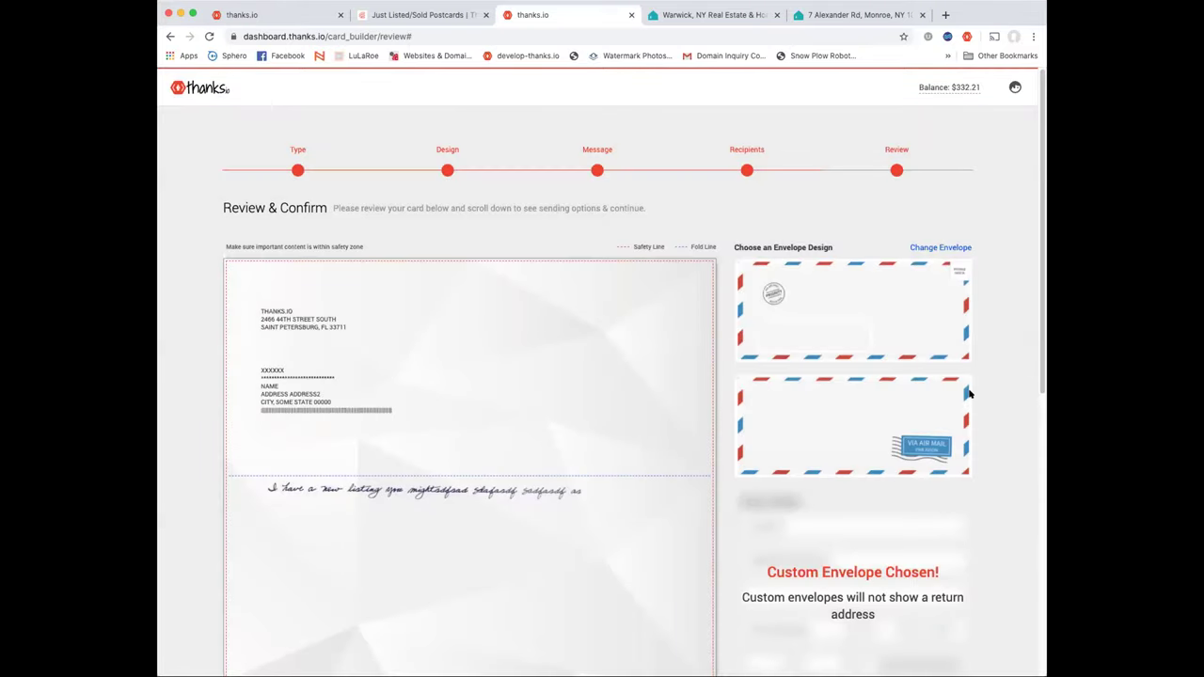
# Switch the envelope to the eucalyptus thank-you design, then go to the dashboard order history
pyautogui.click(936, 226)
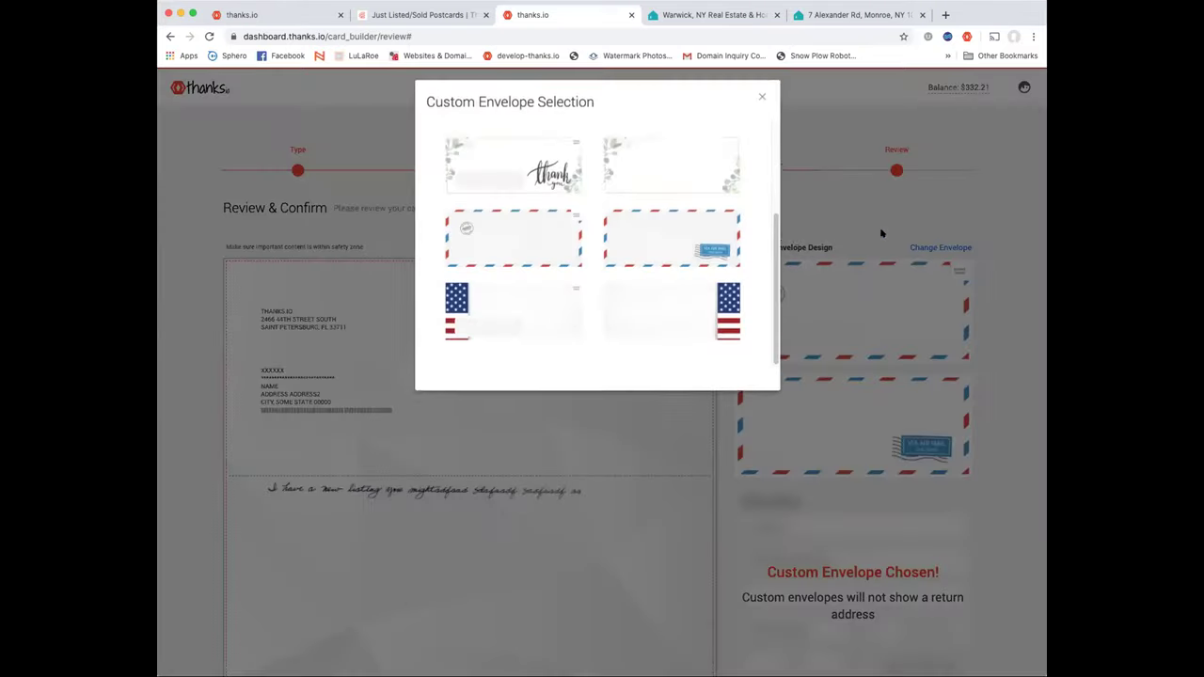
pyautogui.scroll(2, 628, 221)
pyautogui.click(658, 234)
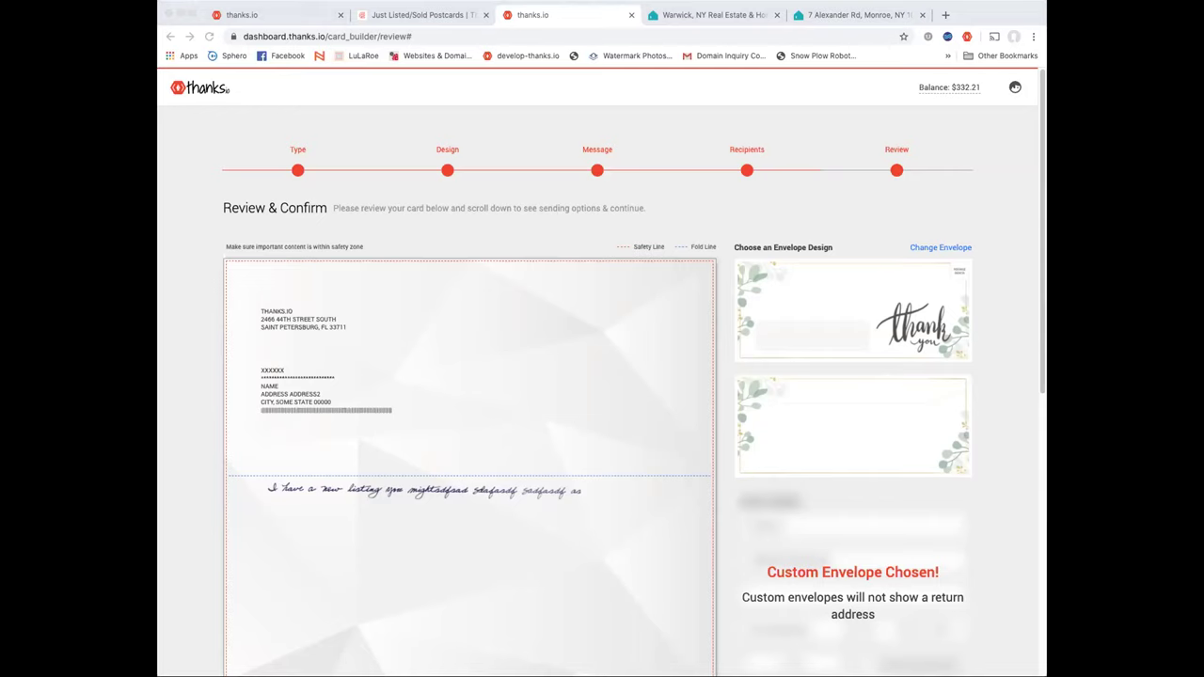
pyautogui.click(850, 214)
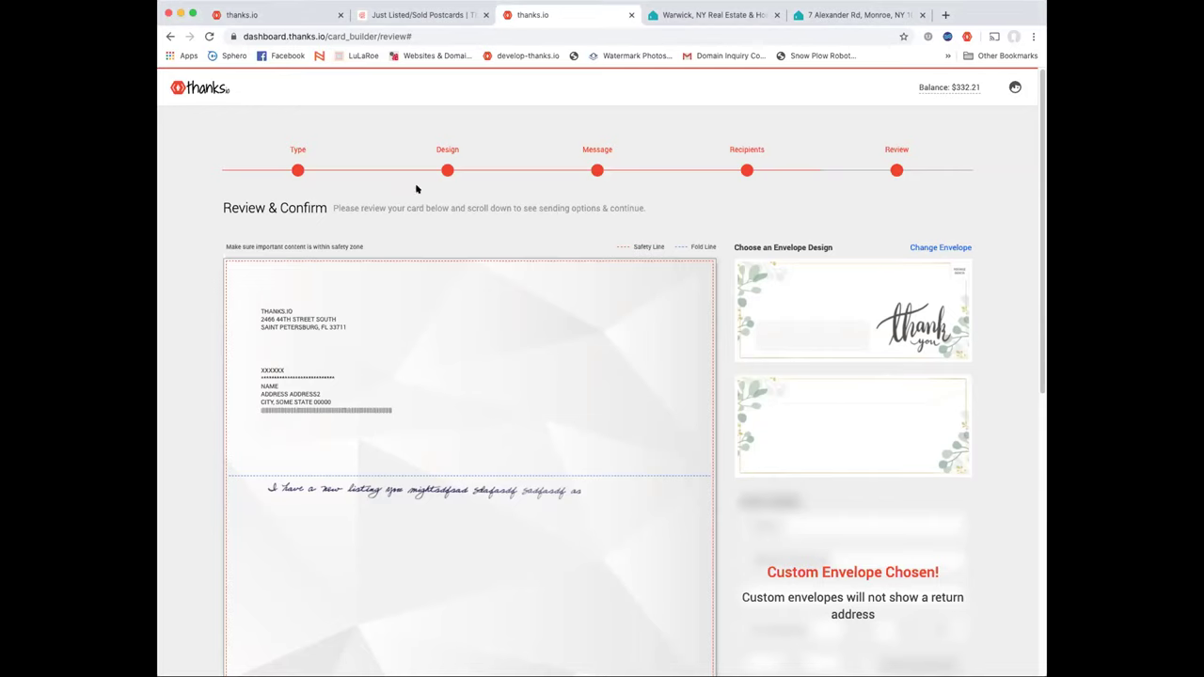
pyautogui.scroll(-1, 417, 188)
pyautogui.click(177, 86)
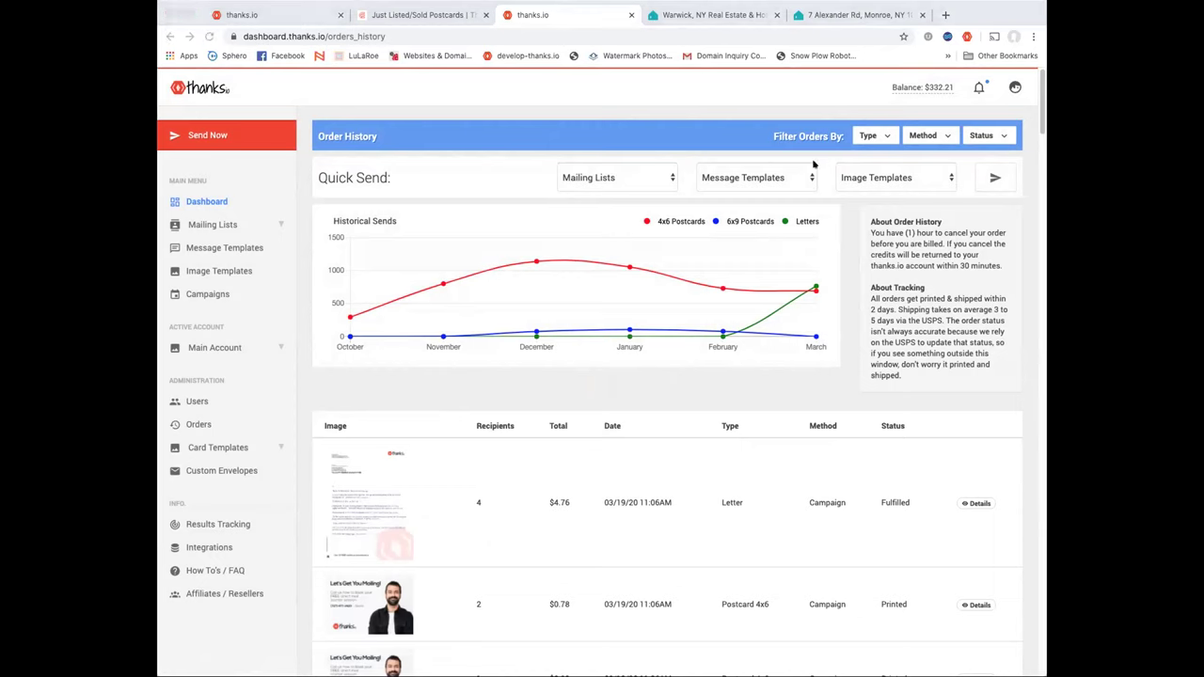
# Look over the Order History's past orders, then start entering a new web address
pyautogui.click(698, 131)
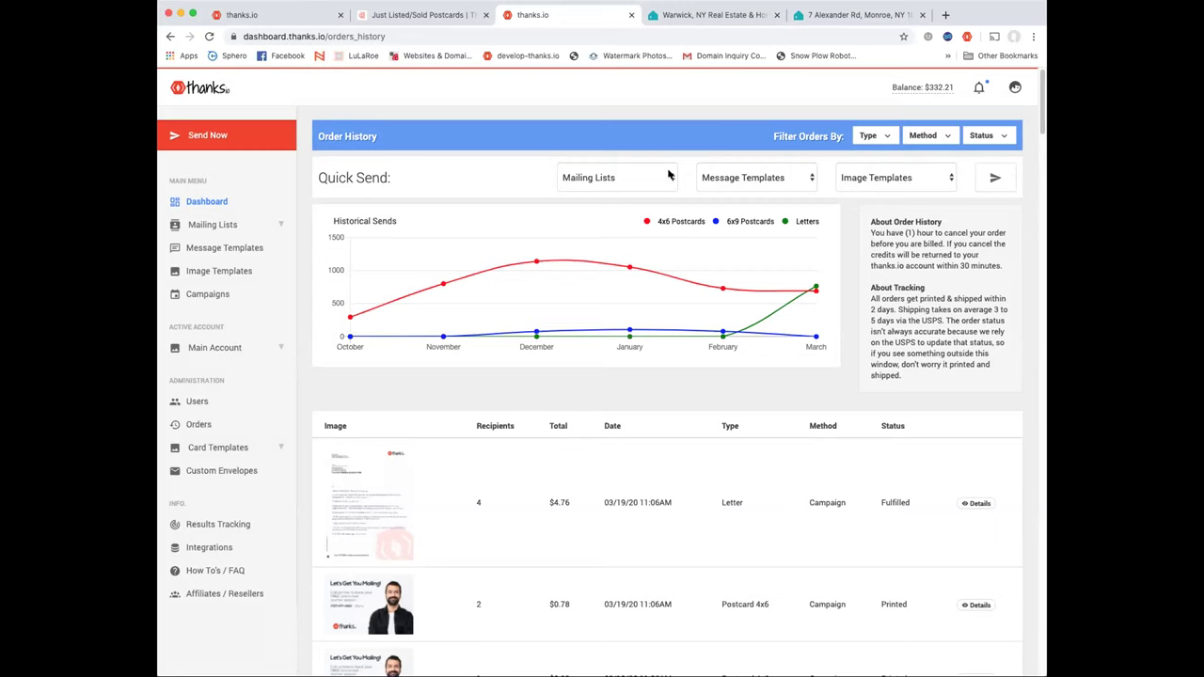
pyautogui.click(357, 35)
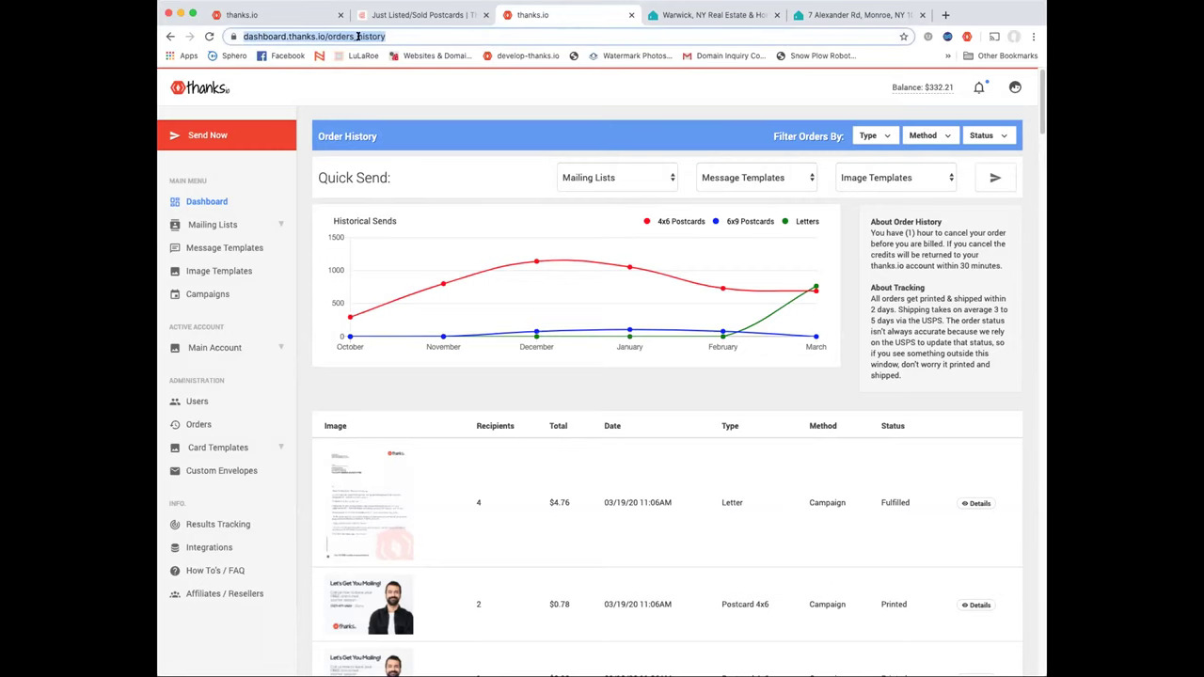
pyautogui.write('thanks.')
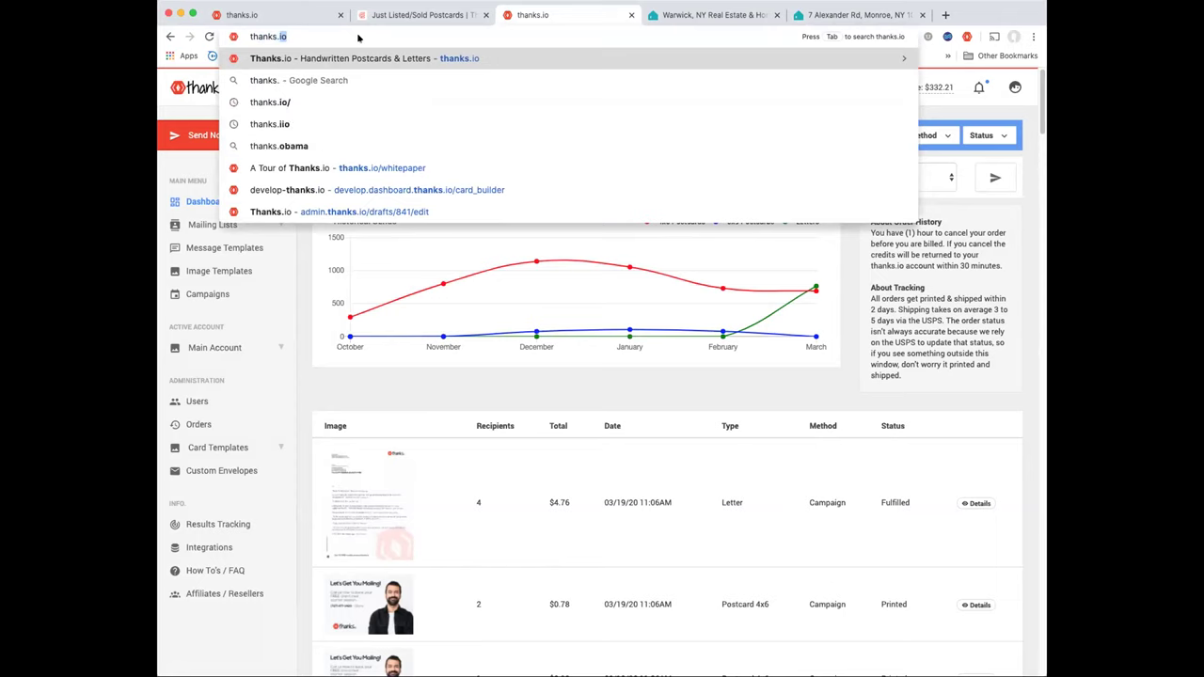
pyautogui.write('io/farm')
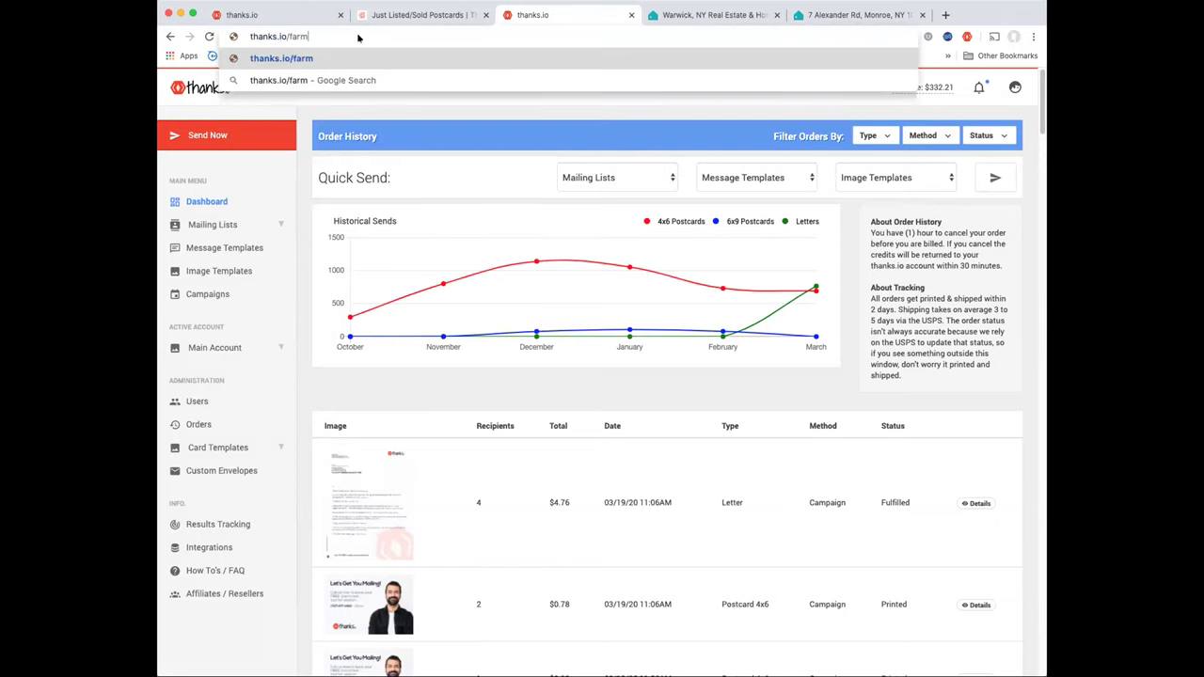
pyautogui.write('.html')
pyautogui.press('Return')
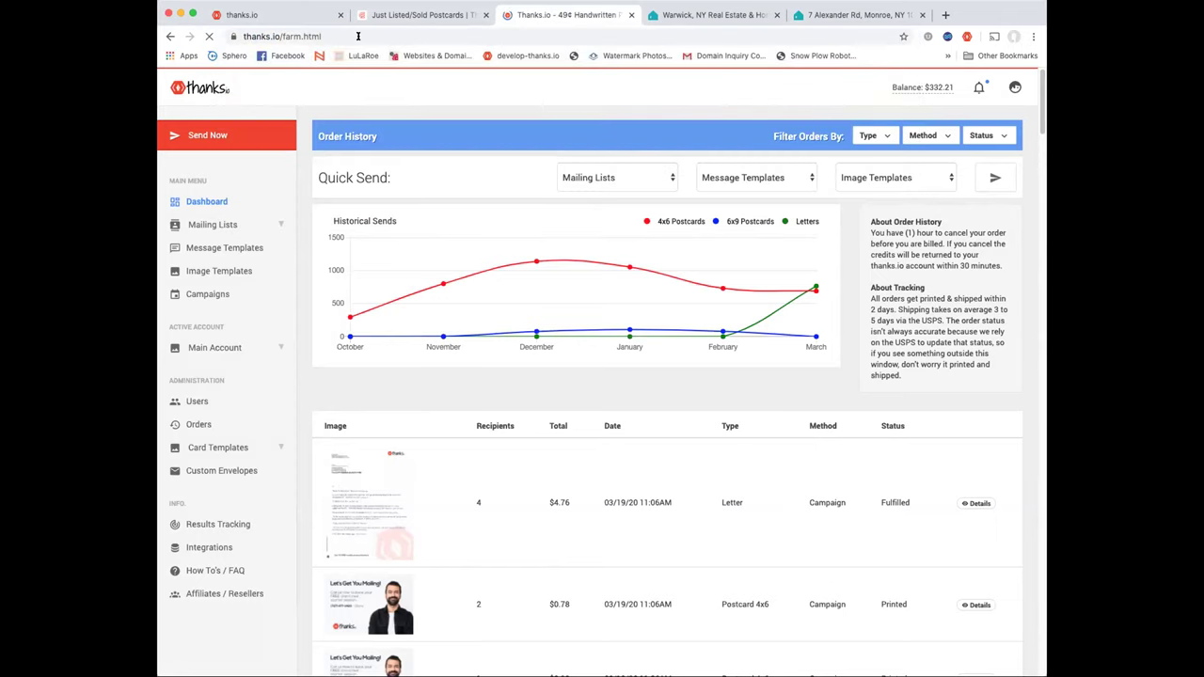
pyautogui.scroll(-5, 540, 157)
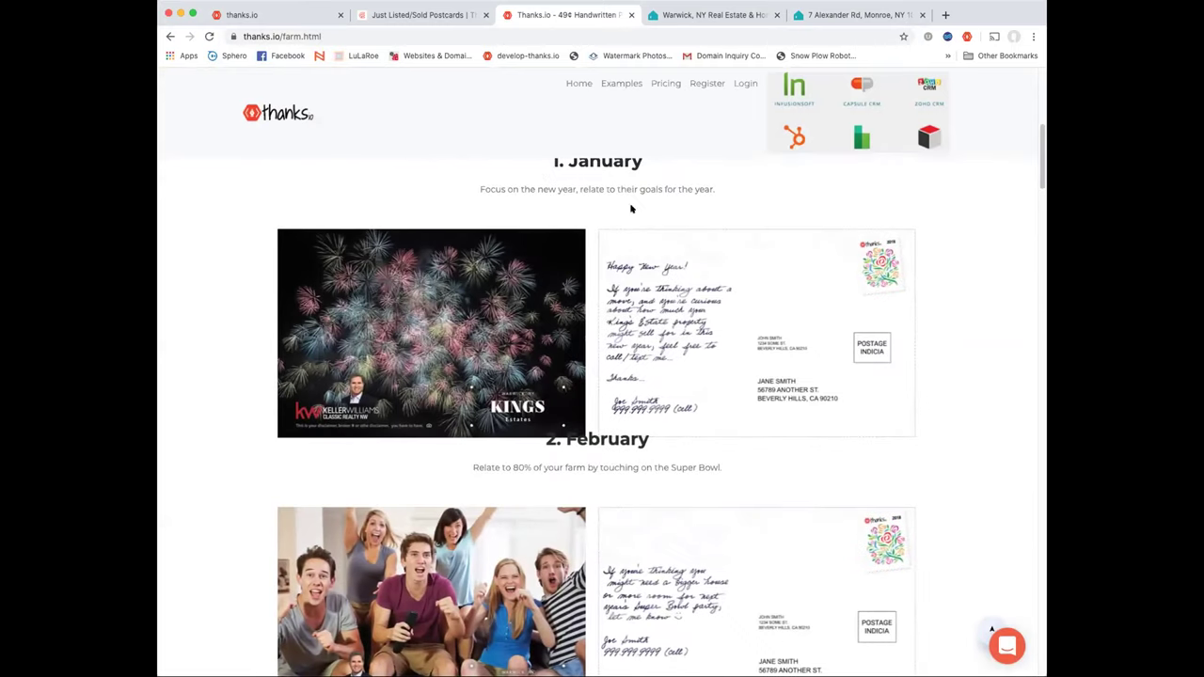
pyautogui.scroll(-3, 649, 207)
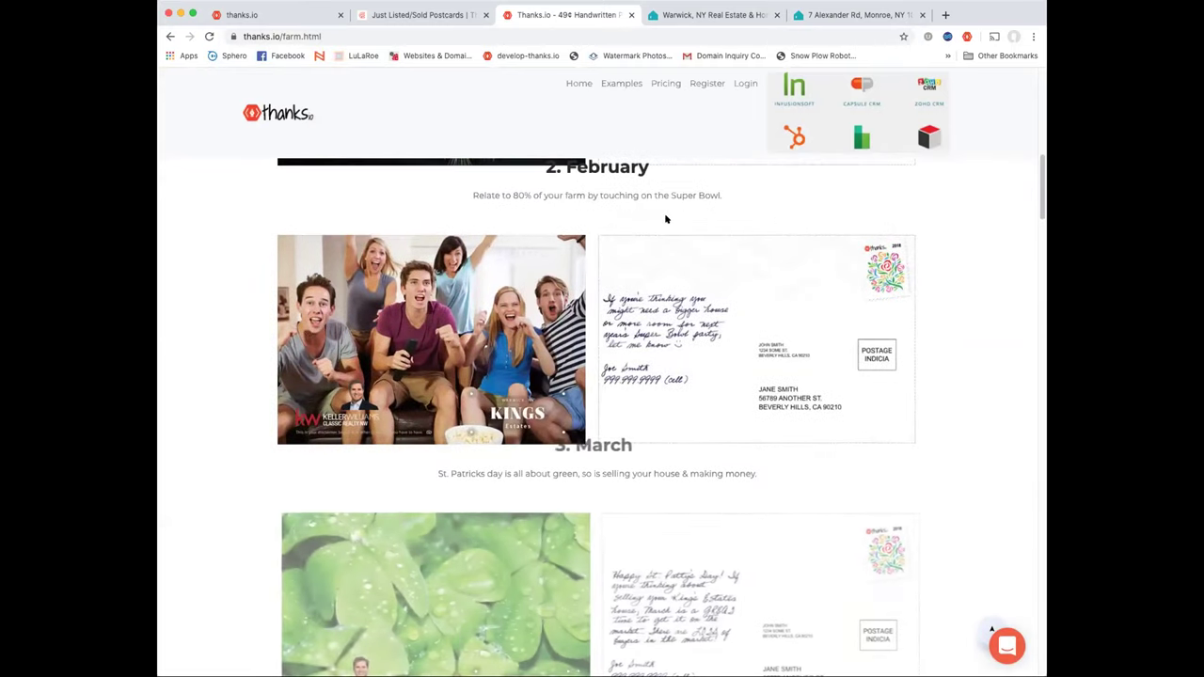
pyautogui.scroll(3, 665, 215)
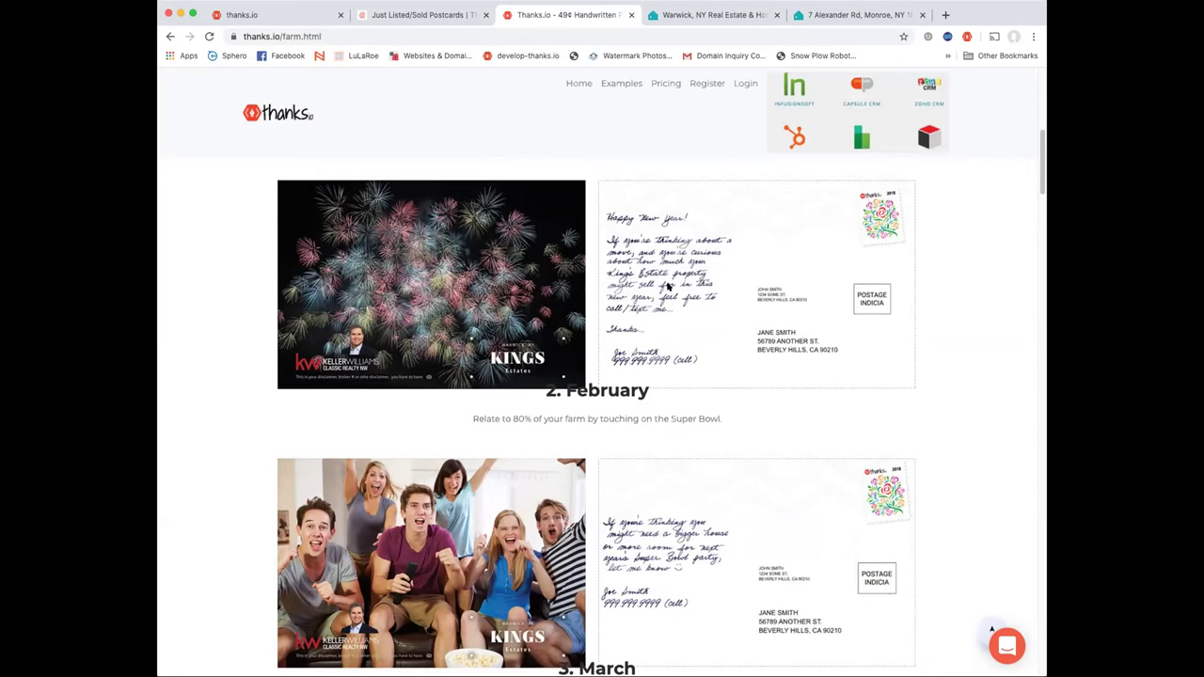
pyautogui.scroll(-2, 667, 287)
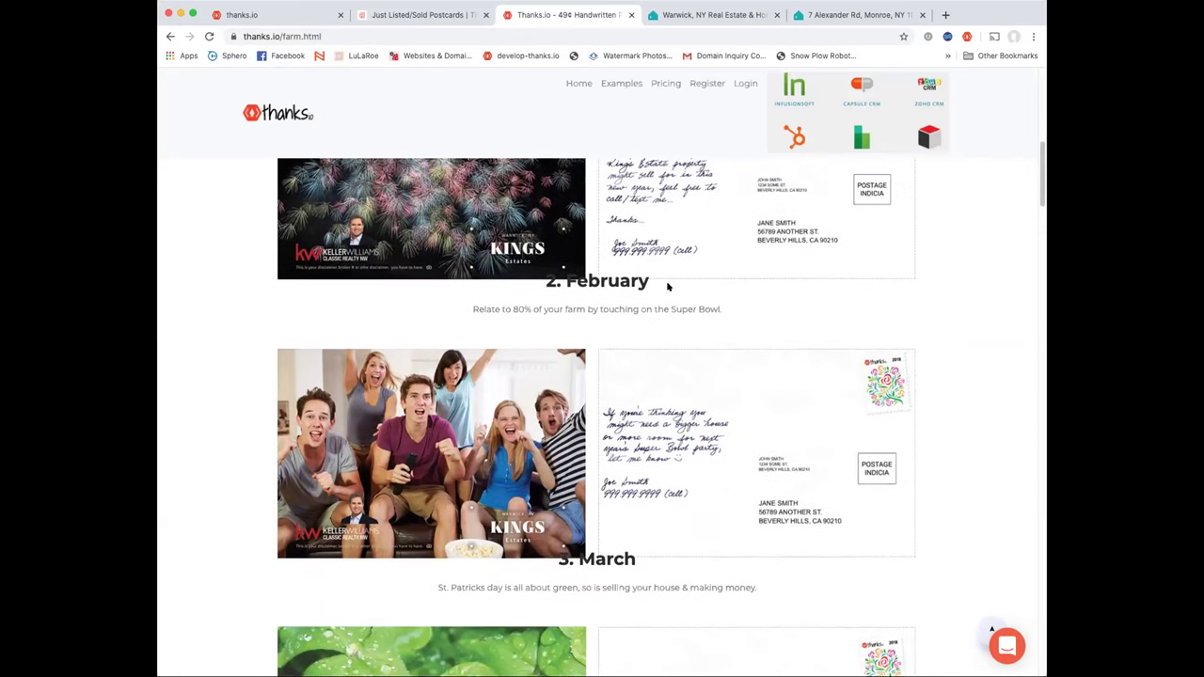
pyautogui.scroll(1, 715, 334)
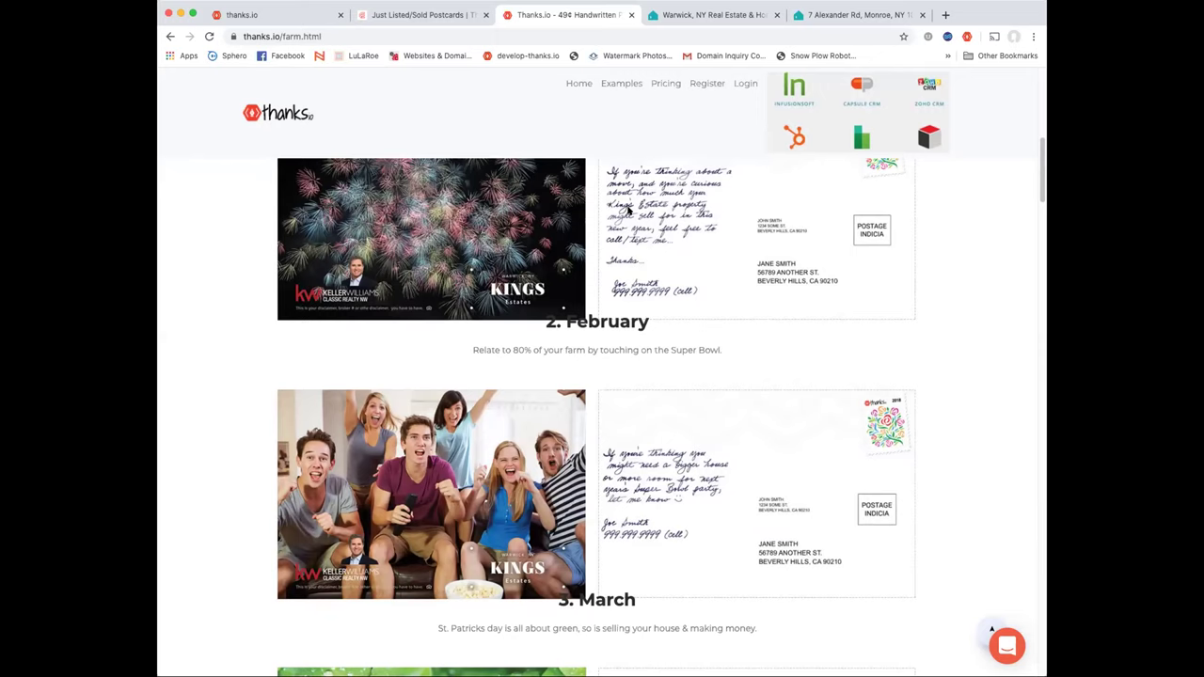
pyautogui.scroll(-3, 628, 213)
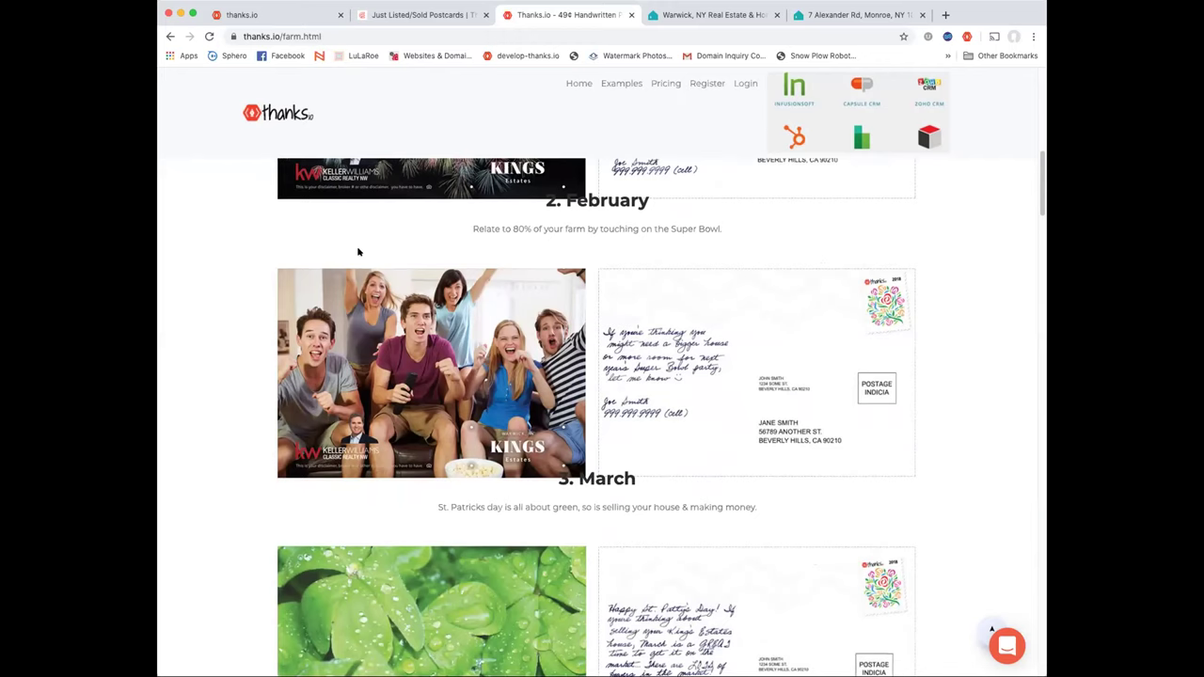
pyautogui.scroll(-5, 688, 359)
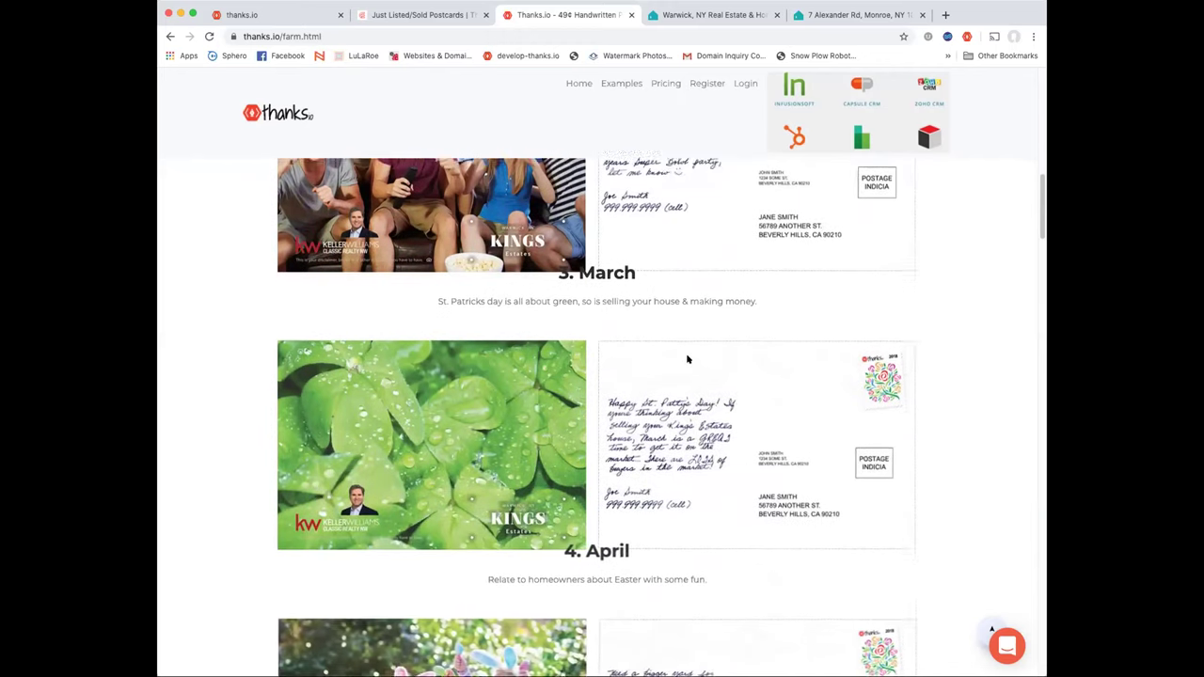
pyautogui.scroll(-2, 687, 359)
pyautogui.scroll(-6, 688, 365)
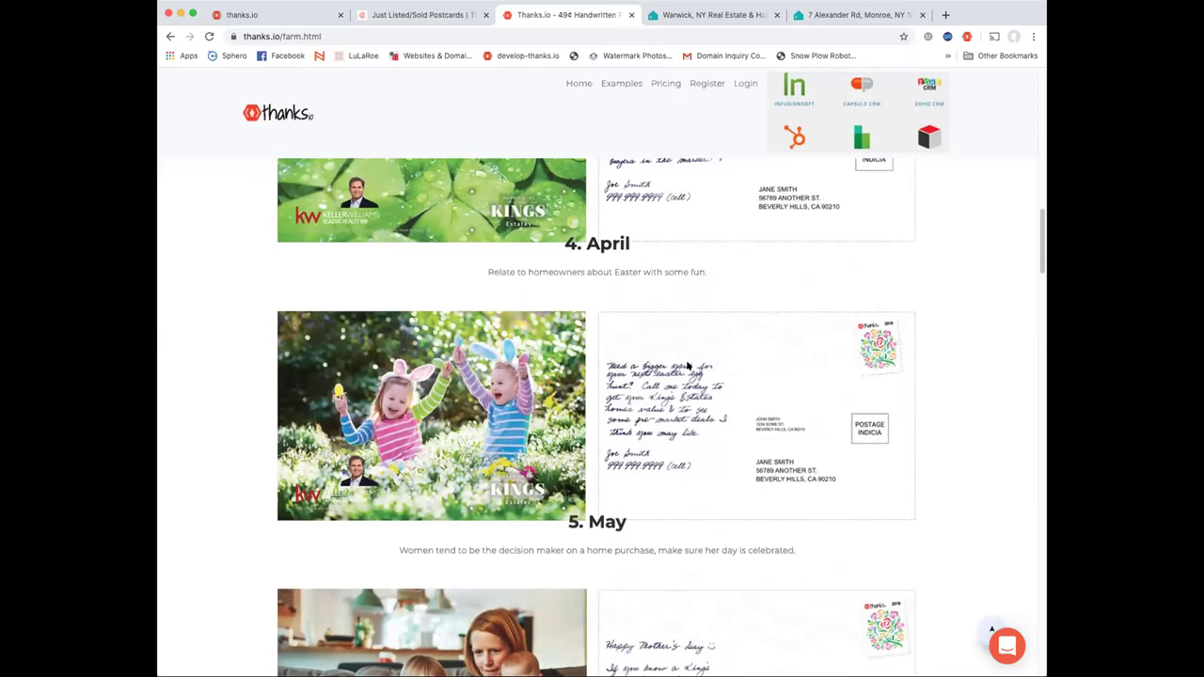
pyautogui.scroll(-14, 688, 365)
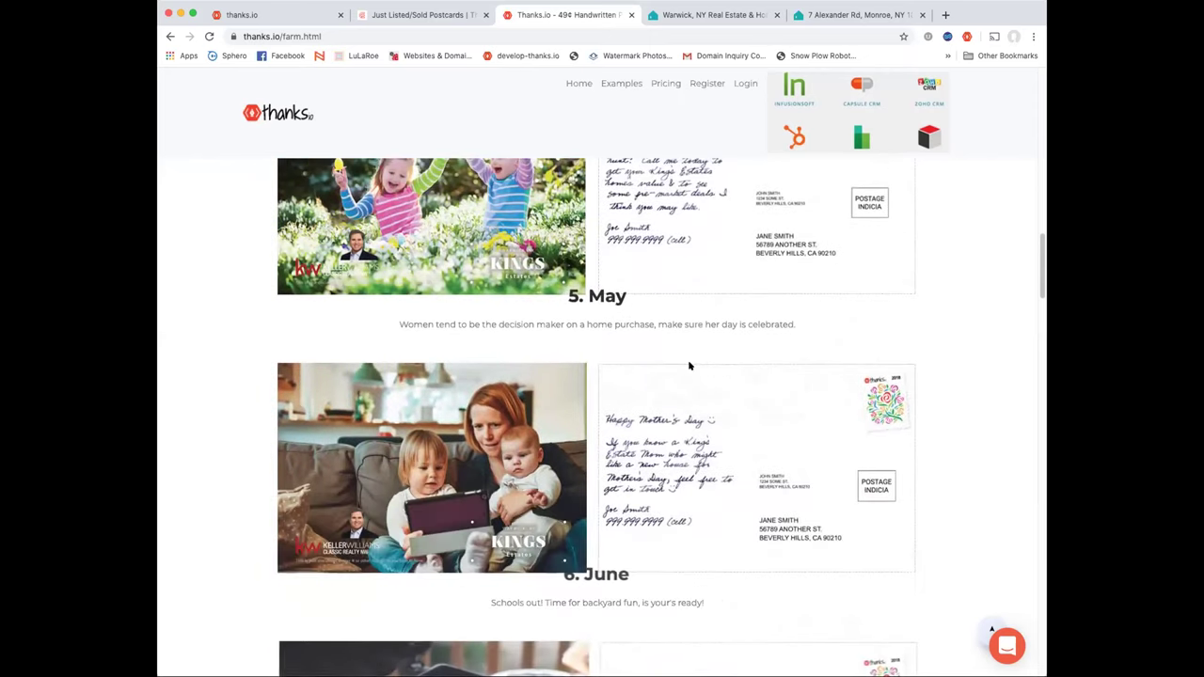
pyautogui.scroll(-8, 687, 365)
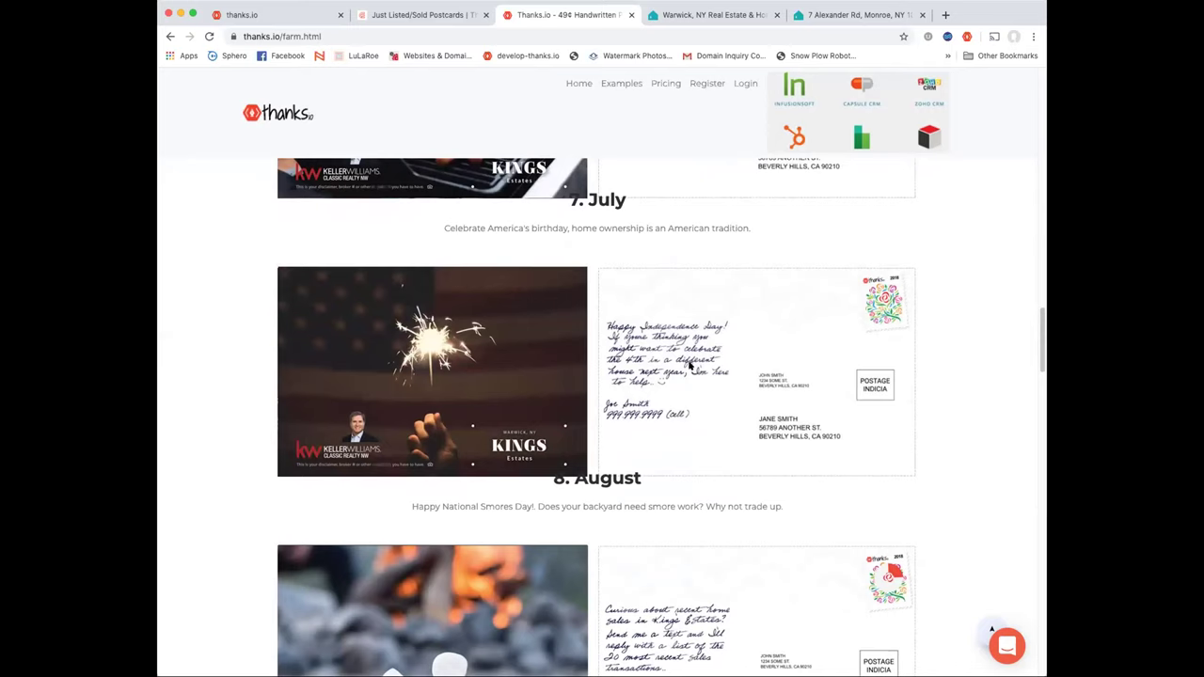
pyautogui.scroll(-10, 691, 367)
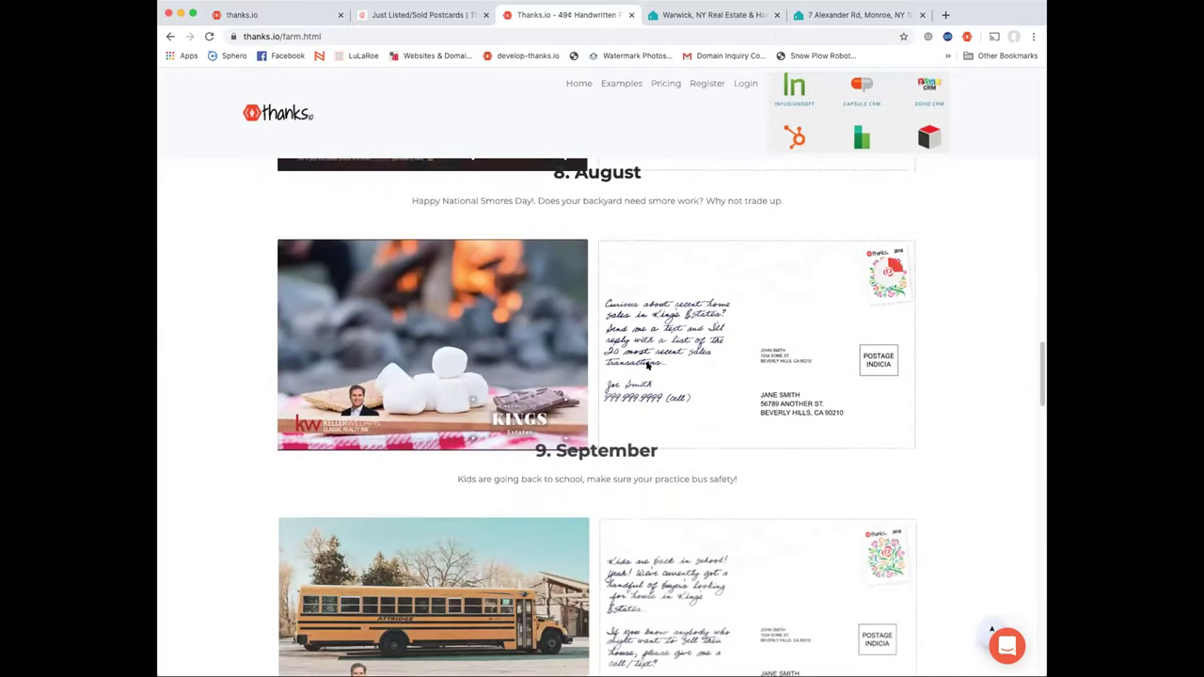
pyautogui.scroll(-13, 647, 366)
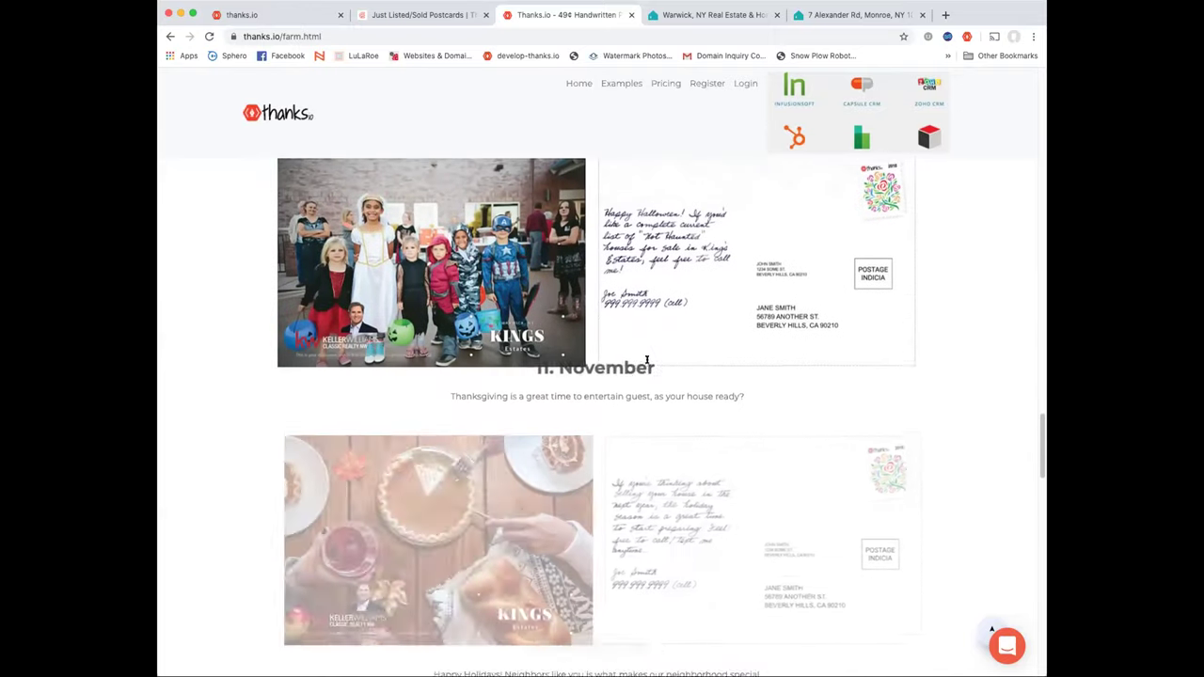
pyautogui.scroll(-9, 647, 362)
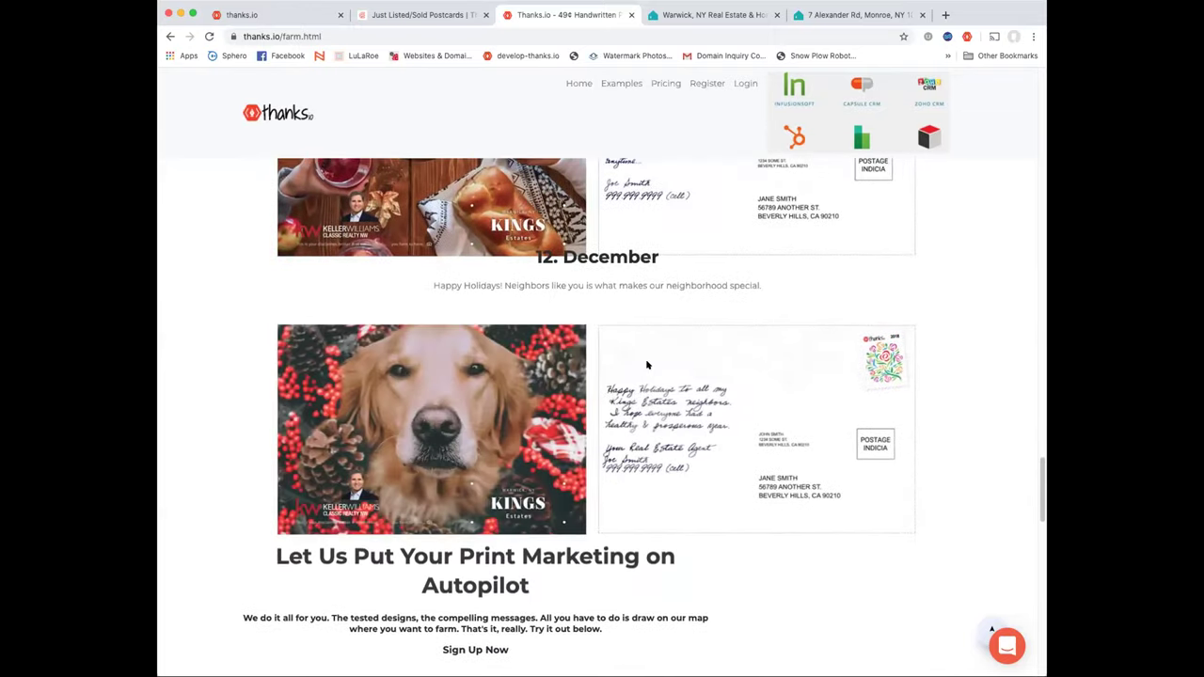
pyautogui.scroll(-4, 647, 365)
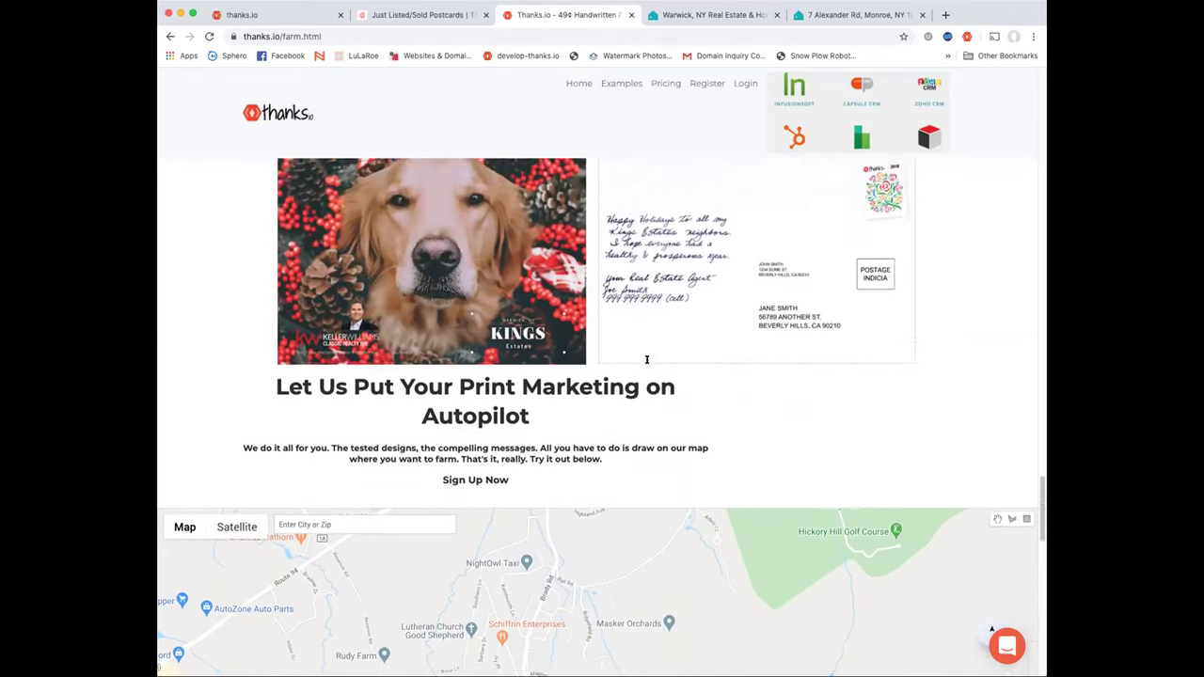
pyautogui.scroll(5, 647, 359)
pyautogui.scroll(8, 647, 361)
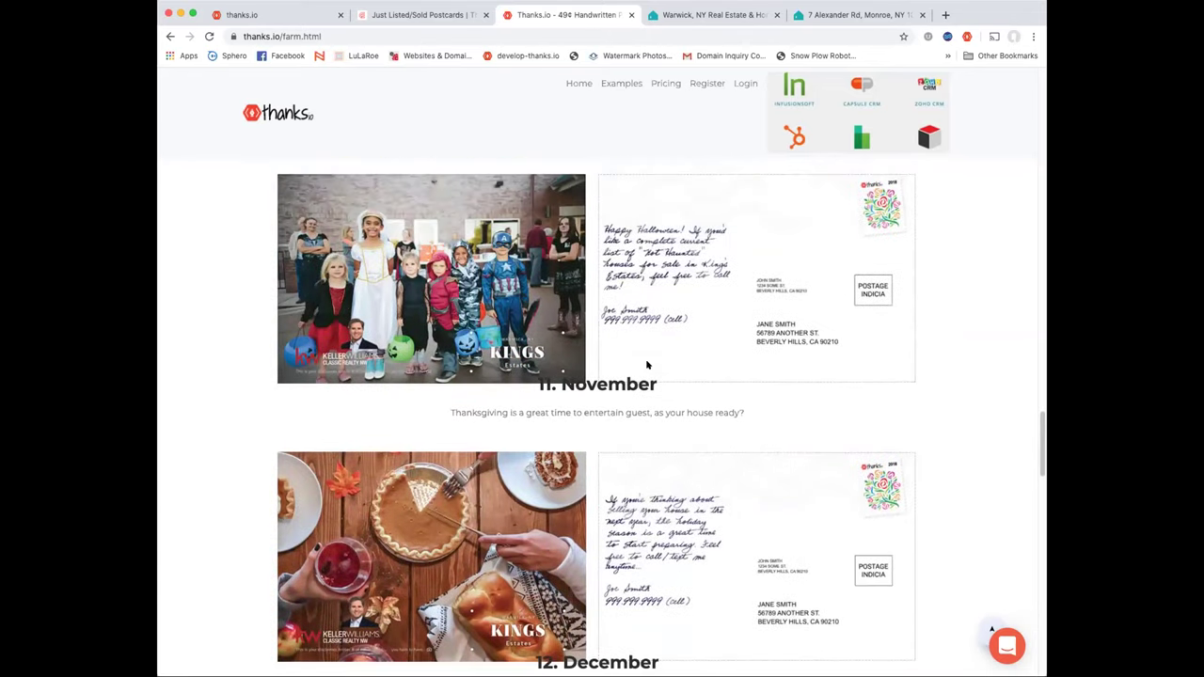
pyautogui.scroll(9, 647, 365)
pyautogui.scroll(15, 648, 365)
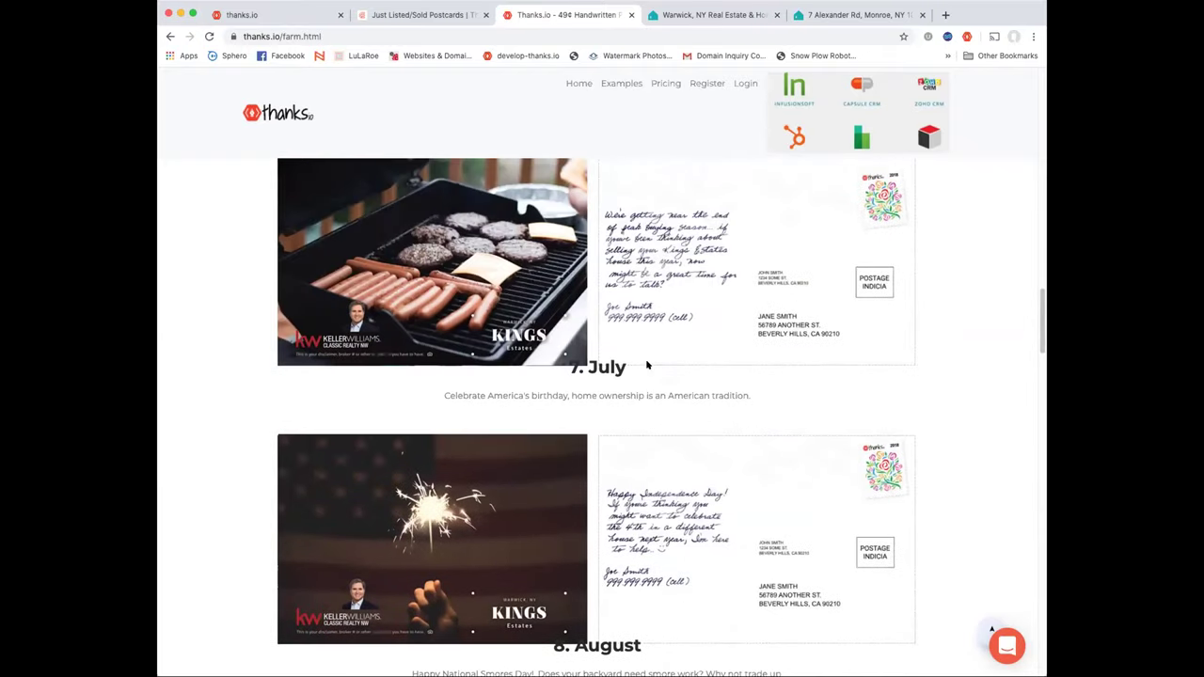
pyautogui.scroll(5, 648, 365)
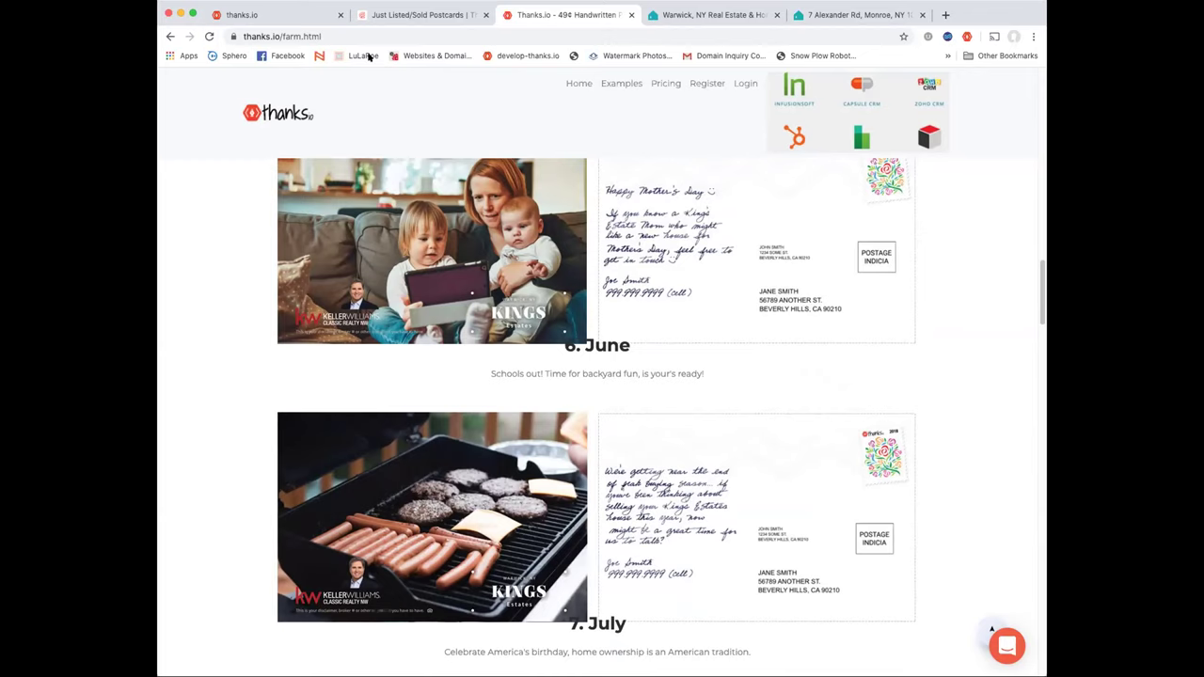
pyautogui.click(282, 16)
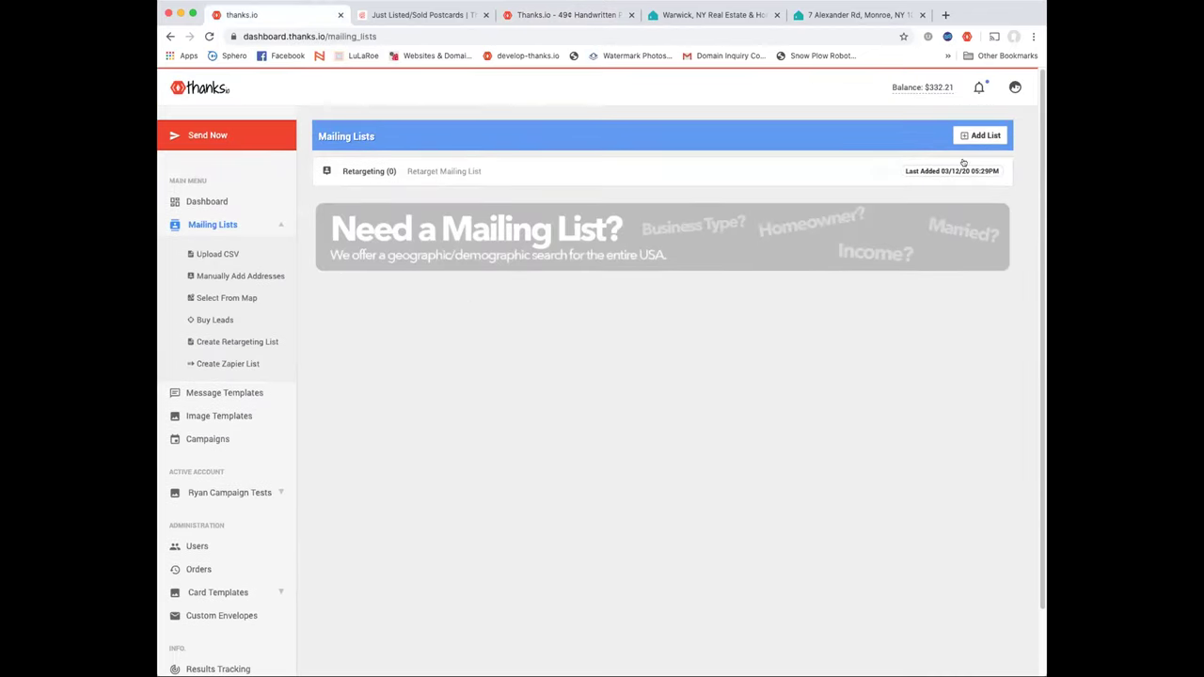
# Try Add List and dismiss it, browse Image Templates, then return to Mailing Lists and start a new list
pyautogui.click(986, 136)
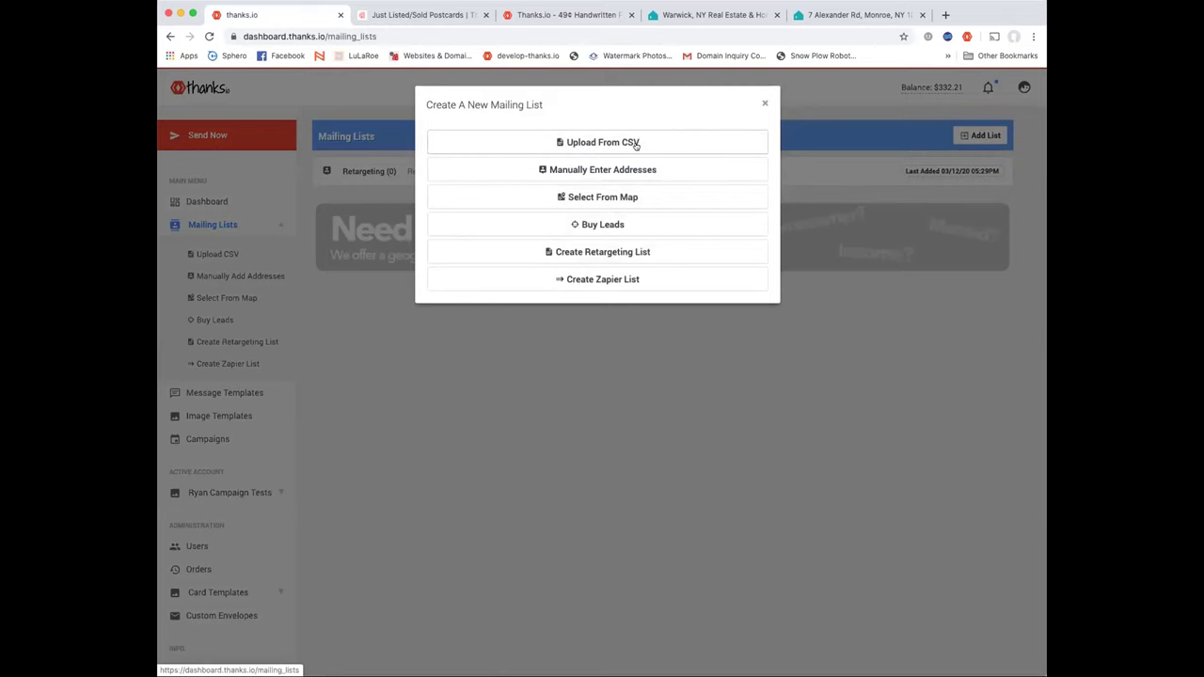
pyautogui.click(764, 103)
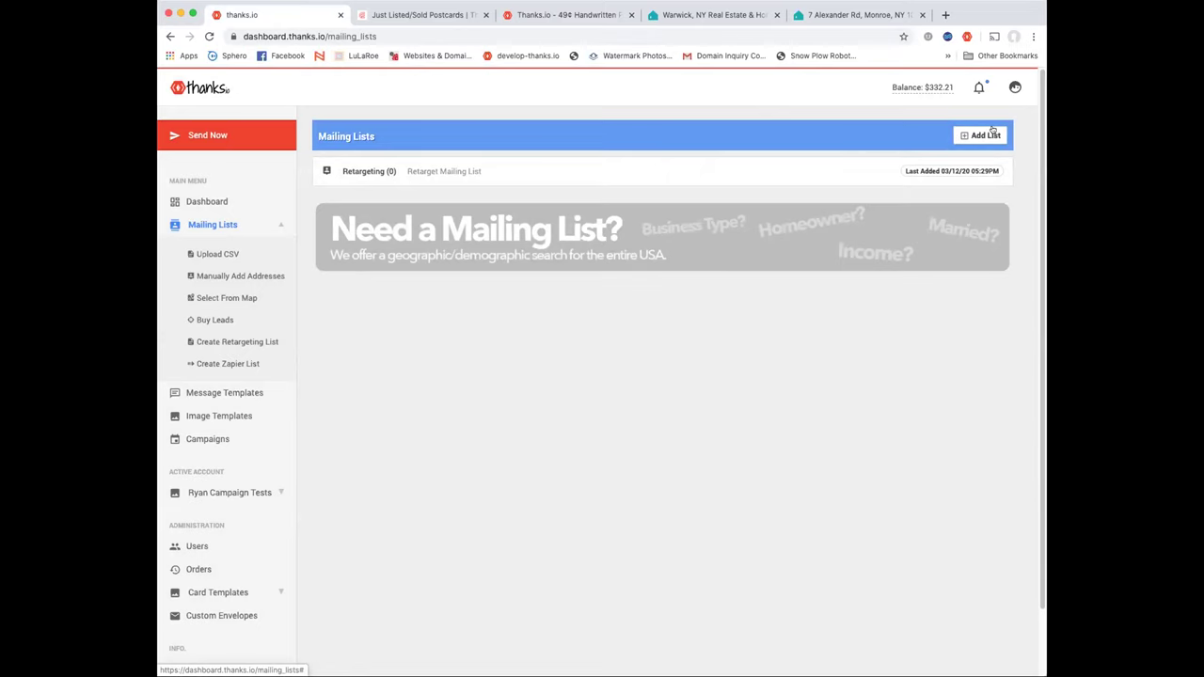
pyautogui.click(231, 416)
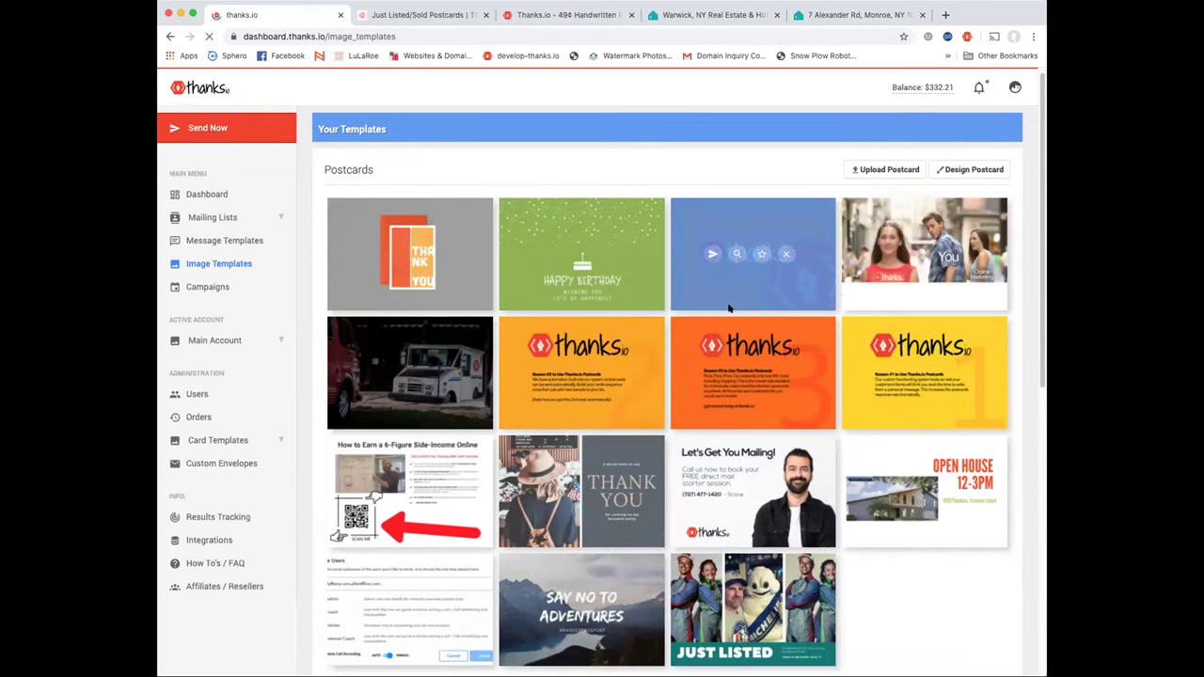
pyautogui.scroll(-1, 729, 308)
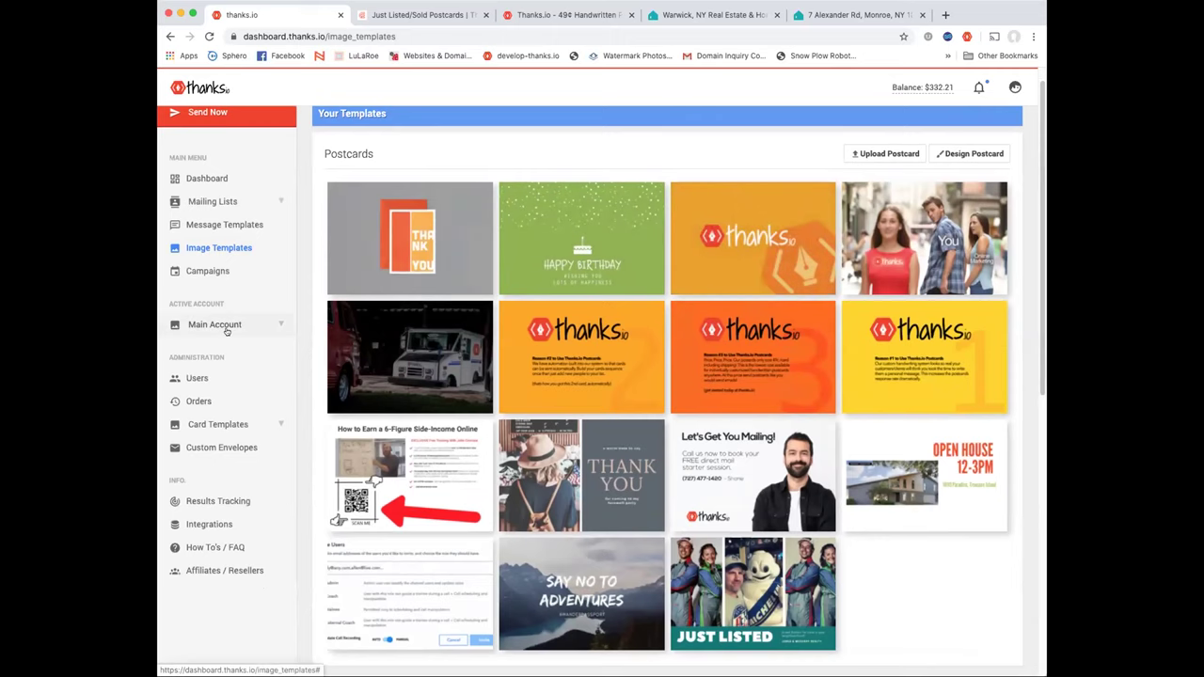
pyautogui.click(212, 201)
pyautogui.click(989, 135)
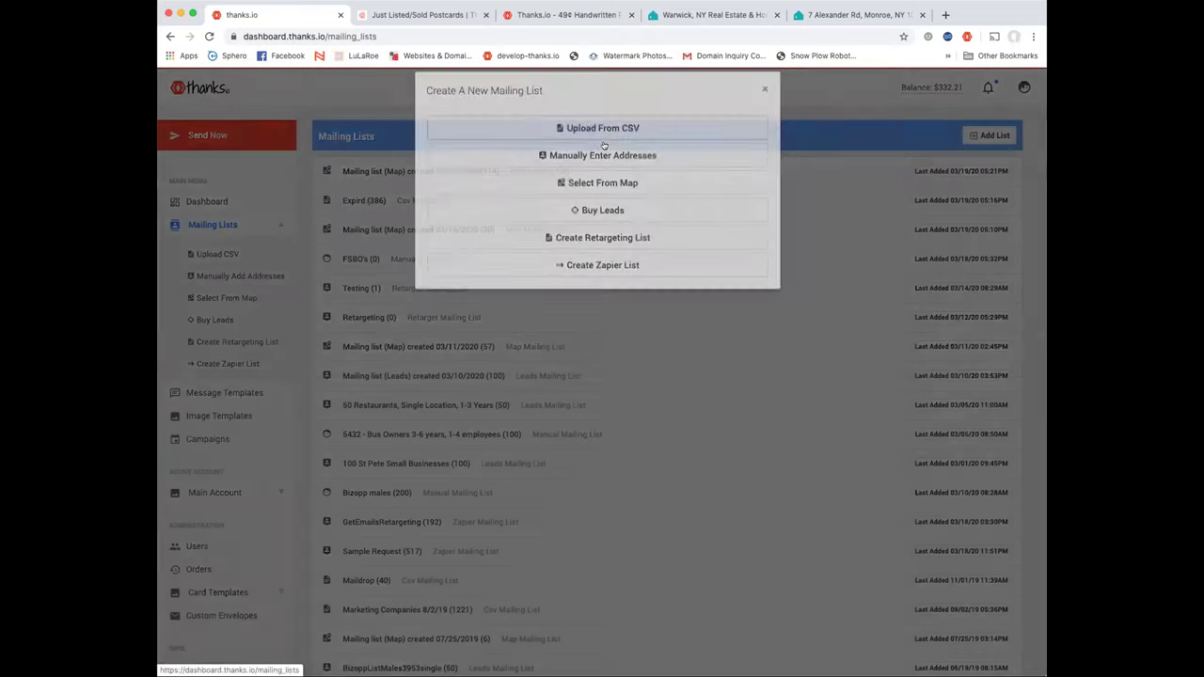
# Choose Upload From CSV for the new list, then cancel without uploading a file
pyautogui.click(603, 130)
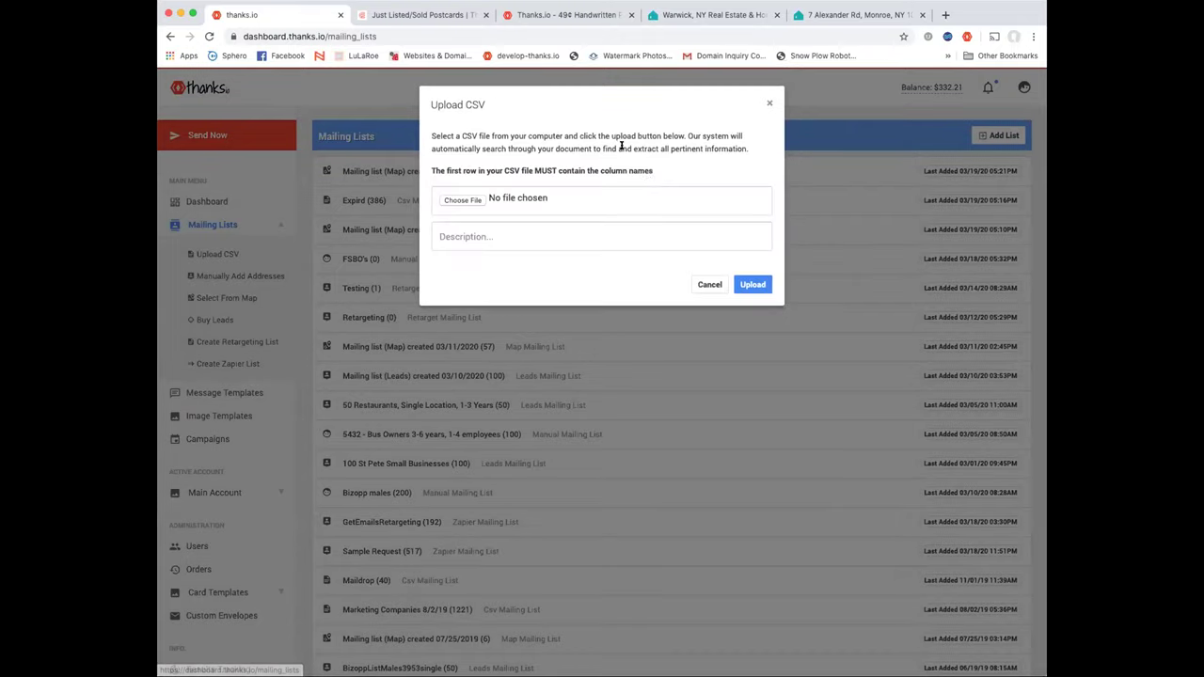
pyautogui.click(473, 202)
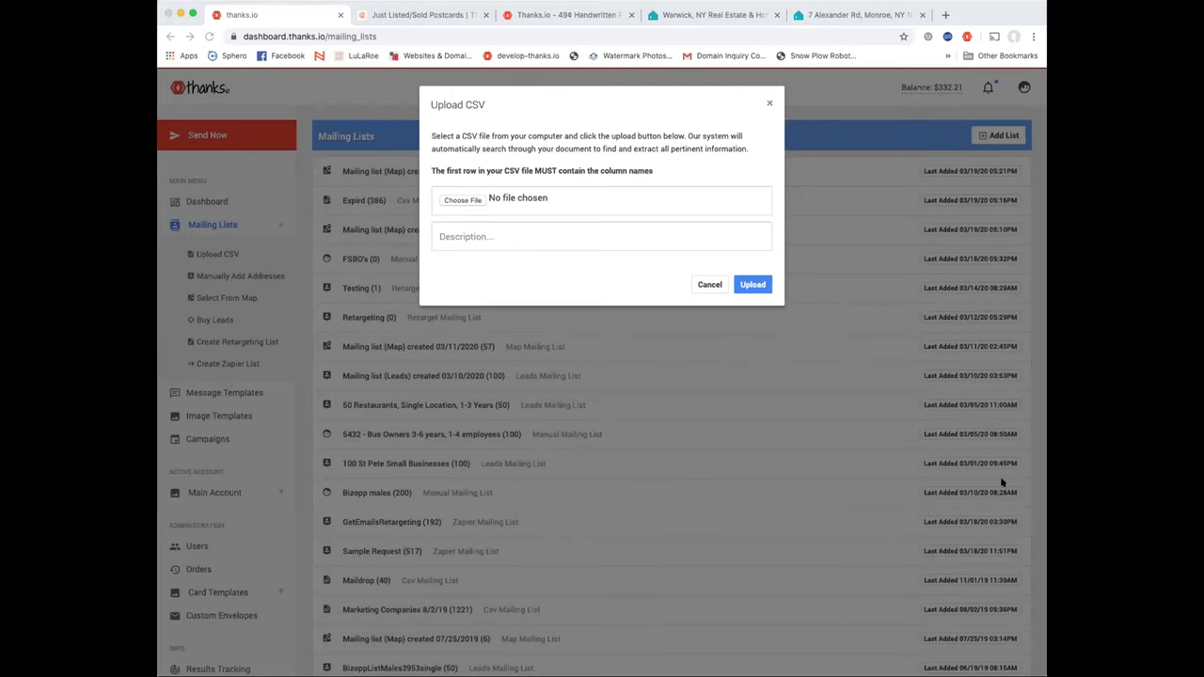
pyautogui.click(719, 284)
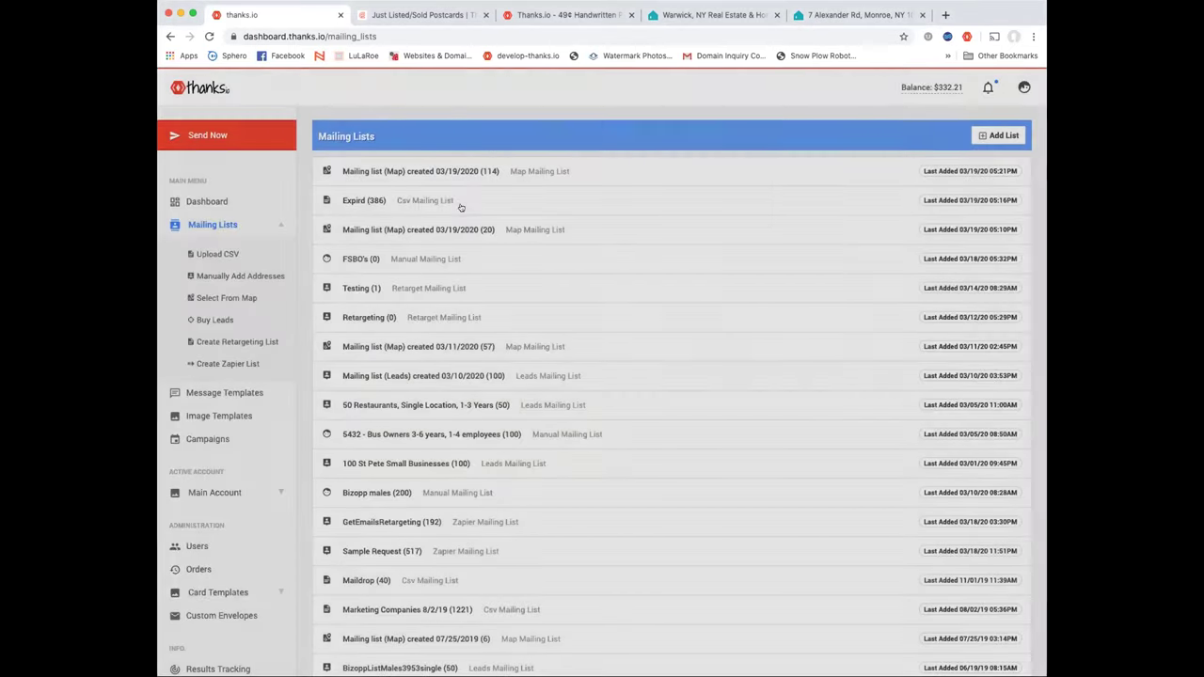
# Open the 03/19/2020 map list and cancel a recipient's edit form
pyautogui.click(492, 166)
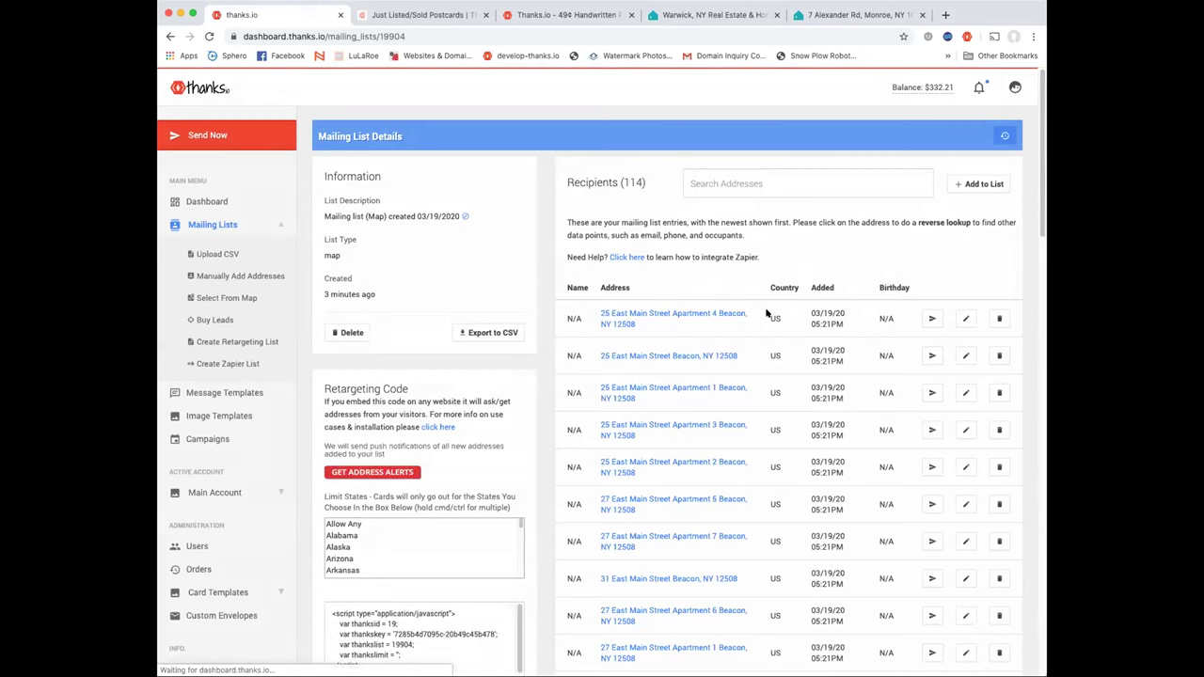
pyautogui.click(965, 318)
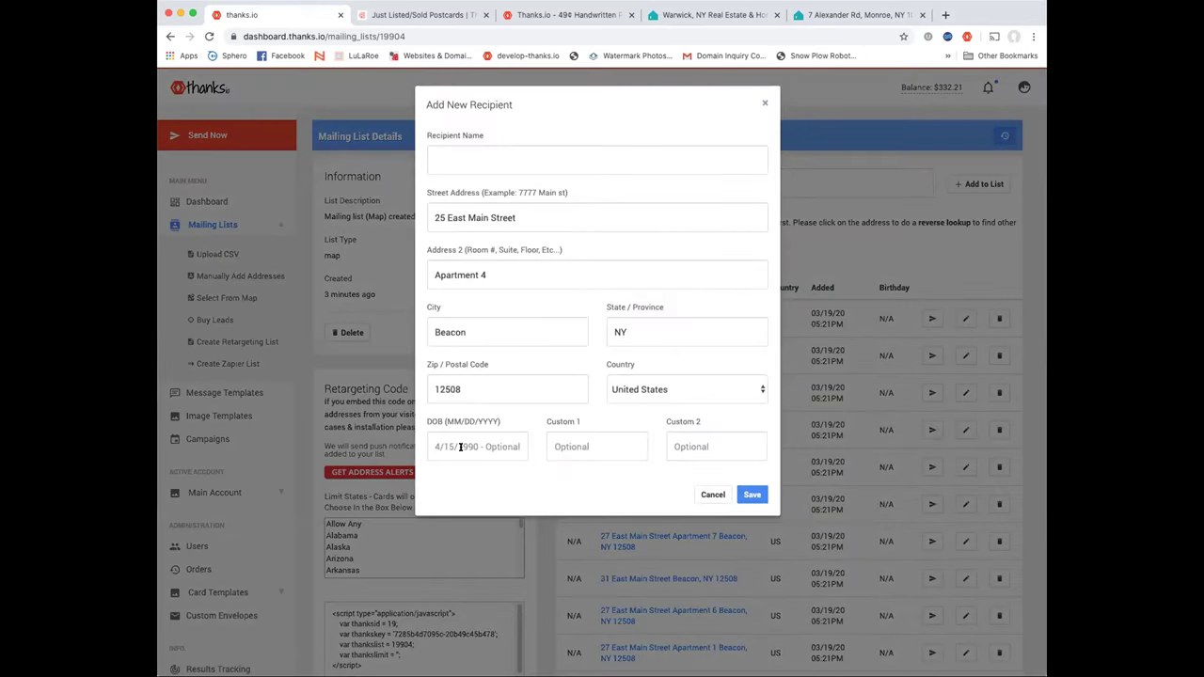
pyautogui.click(450, 447)
pyautogui.click(713, 494)
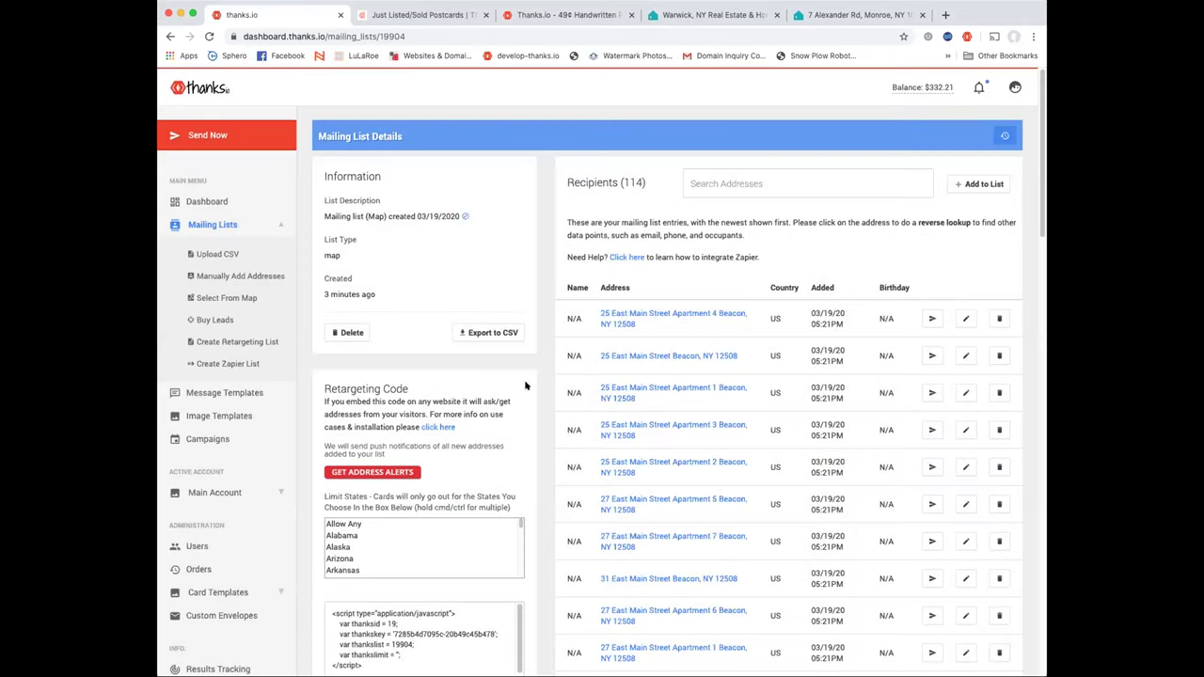
pyautogui.click(207, 438)
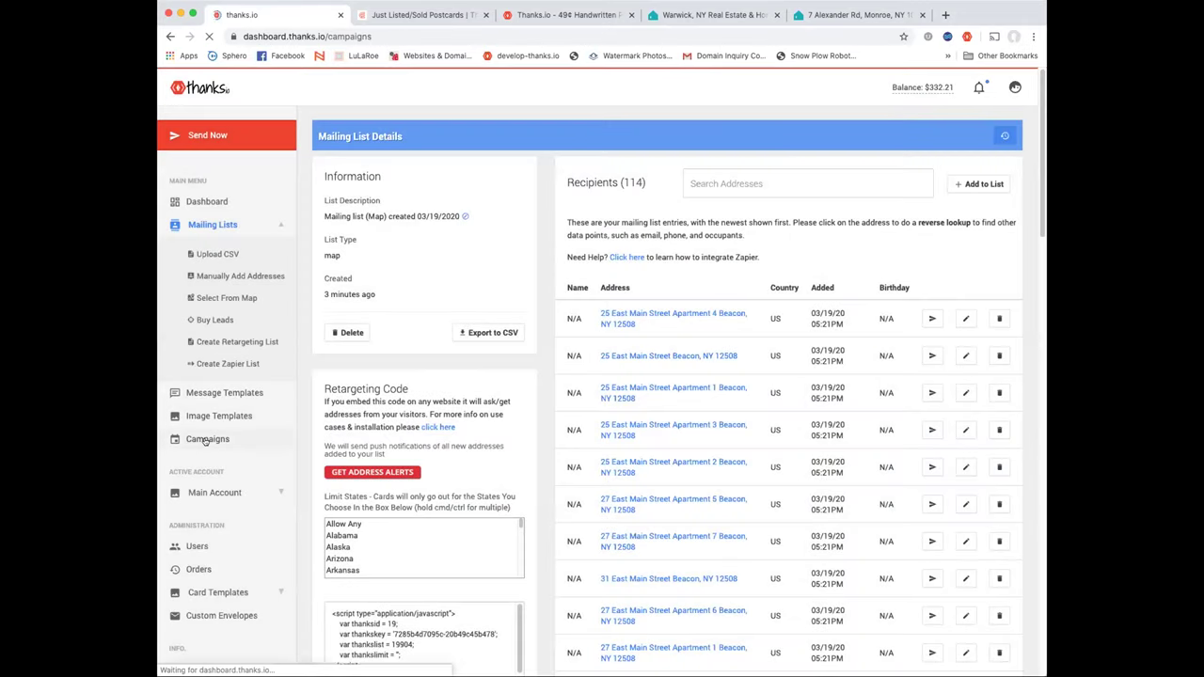
# Add a new campaign and choose Birthday as its sending style
pyautogui.click(967, 233)
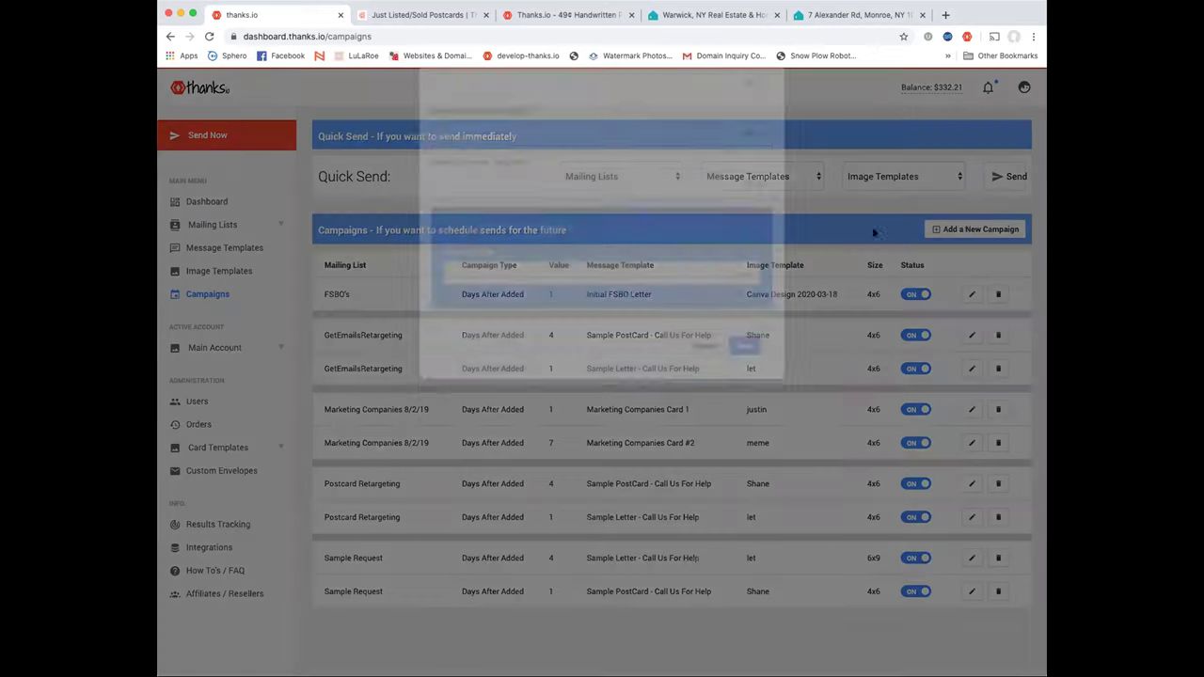
pyautogui.click(749, 348)
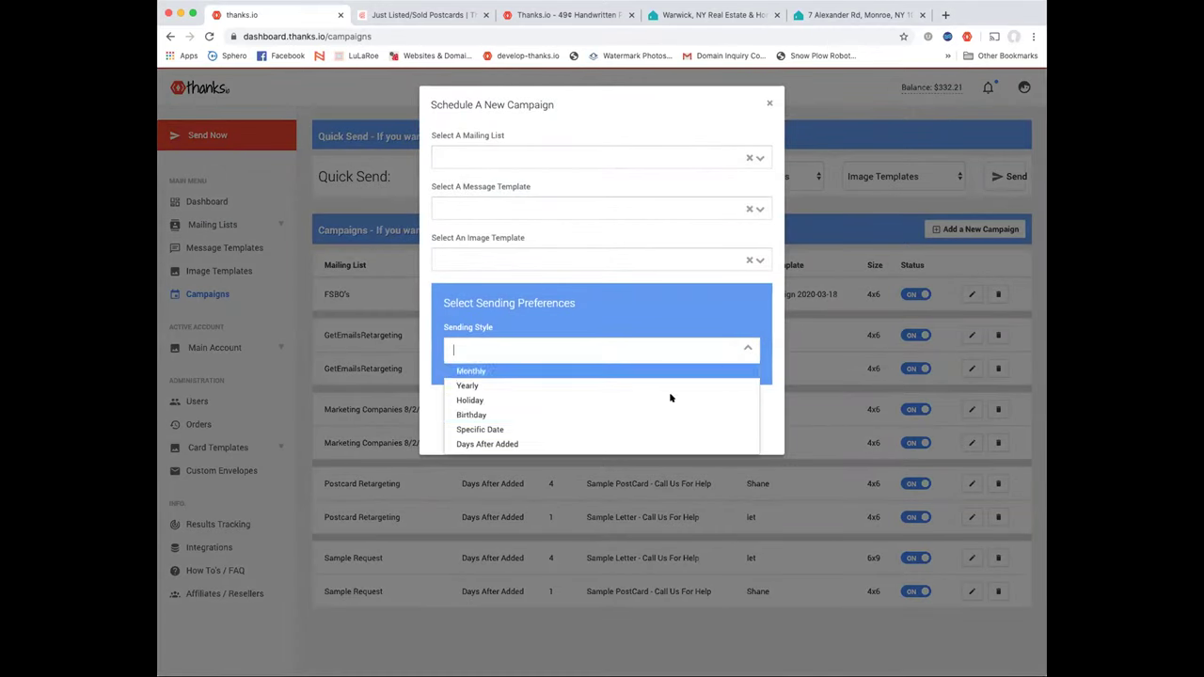
pyautogui.click(623, 415)
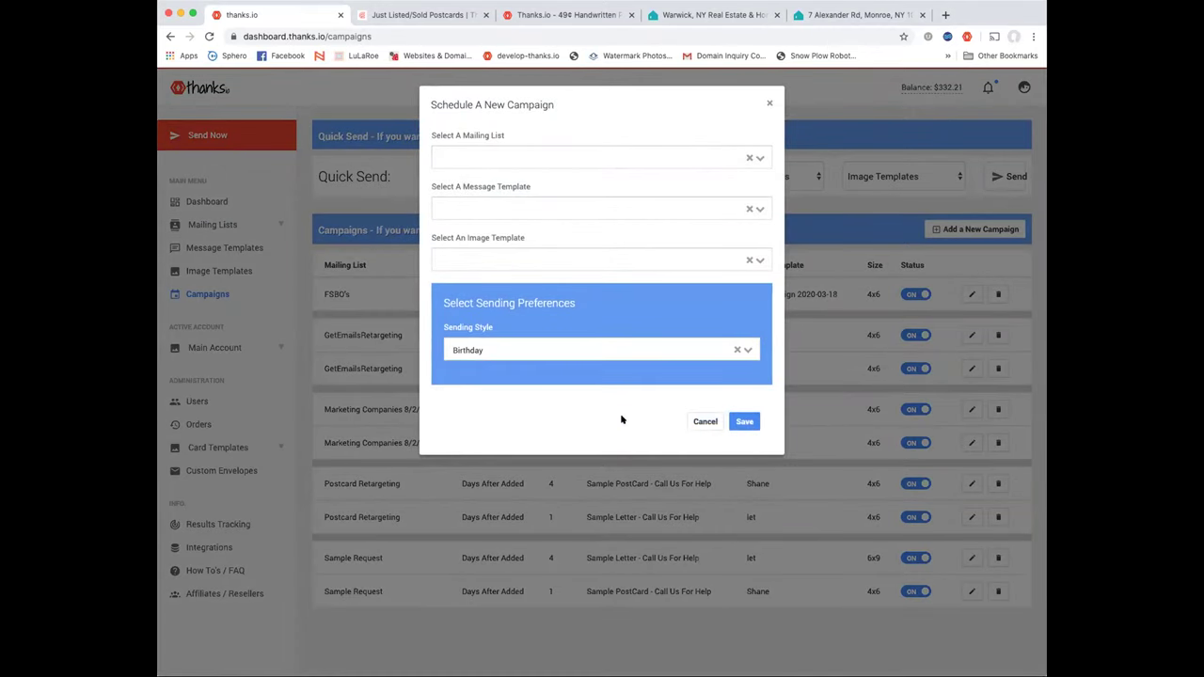
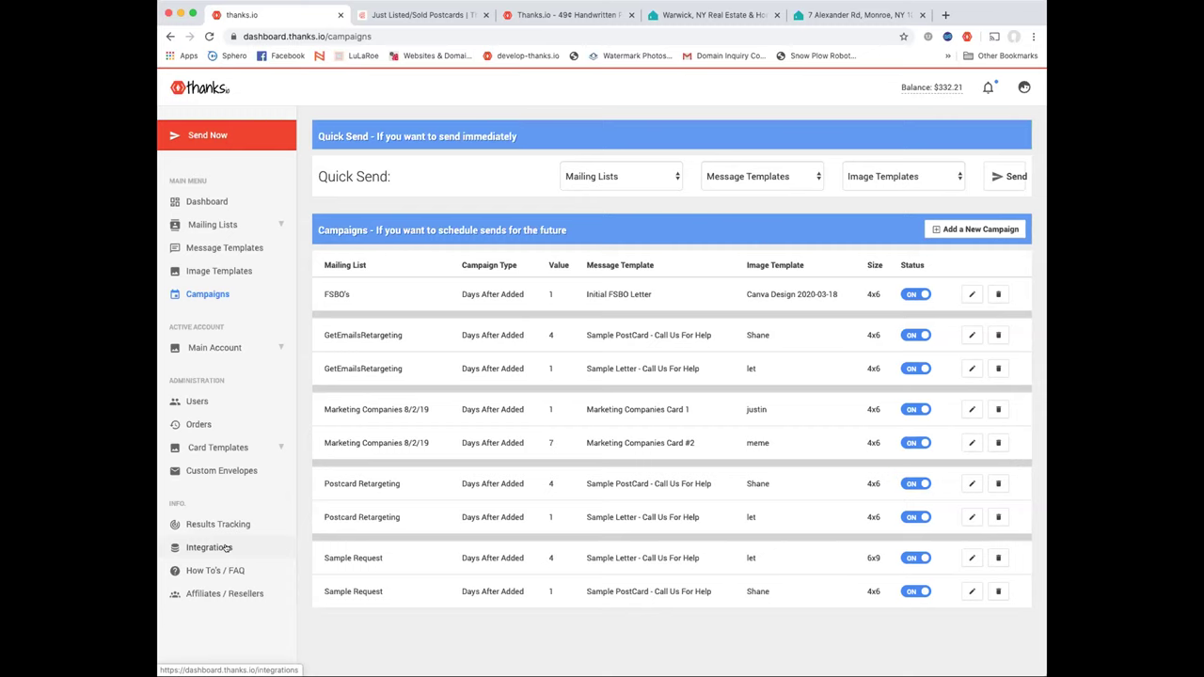
# Go to the Integrations page listing Chrome, Email, Zapier and API options
pyautogui.click(226, 548)
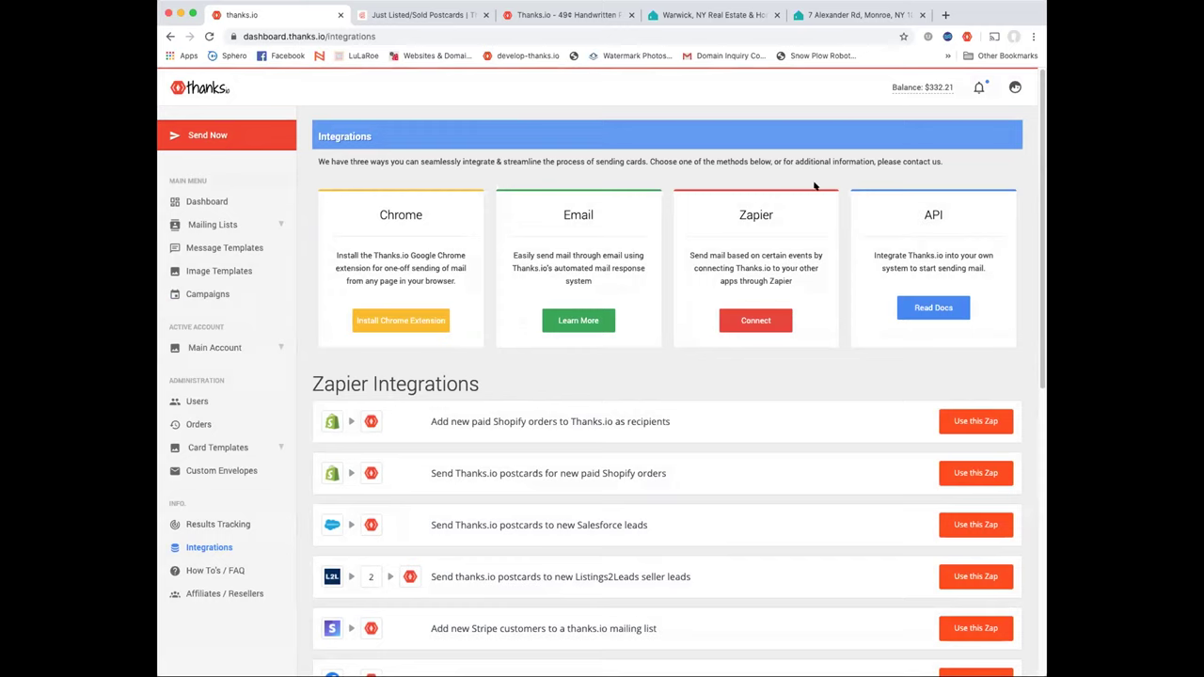
# Check the thanks.io extension popup, then move to the Trulia $359,900 listing tab
pyautogui.click(967, 36)
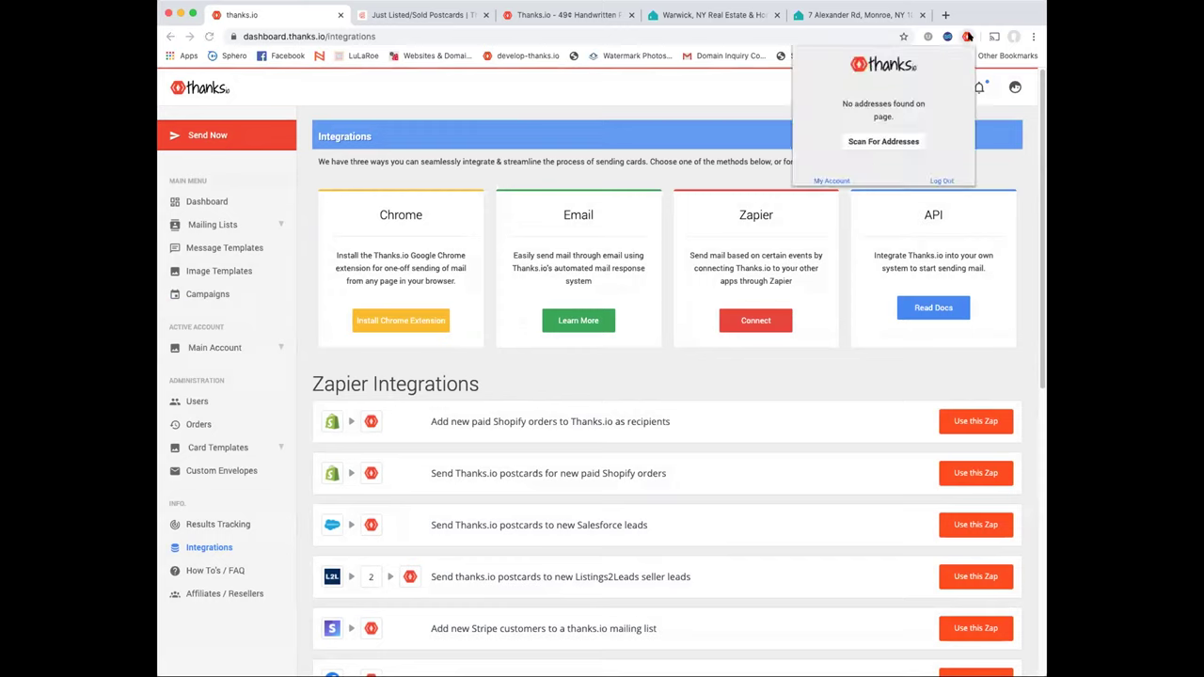
pyautogui.click(968, 36)
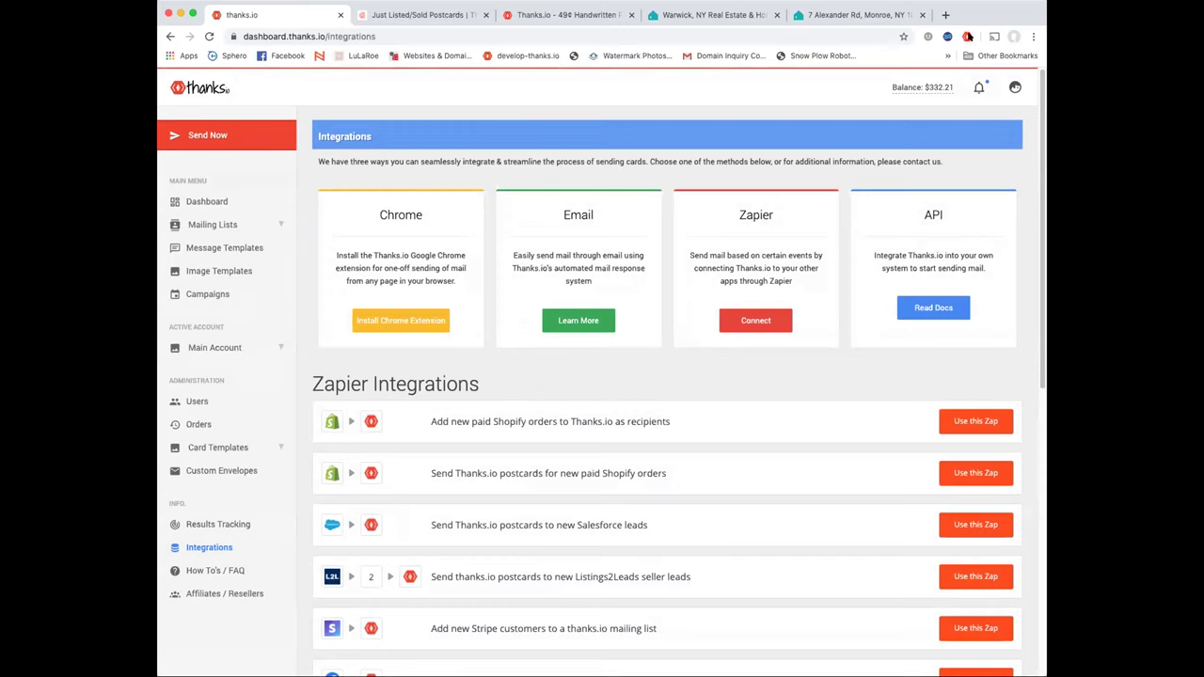
pyautogui.click(874, 14)
# Scan the Trulia listing page for mailable addresses with the thanks.io extension
pyautogui.click(783, 38)
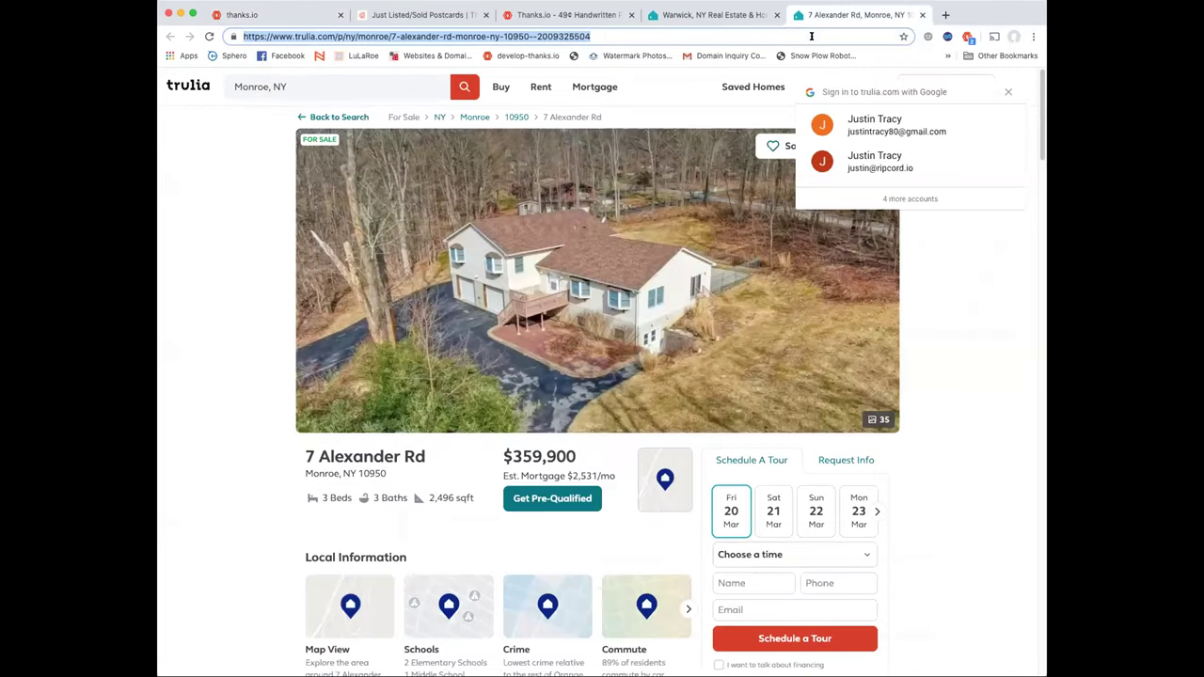
pyautogui.click(965, 339)
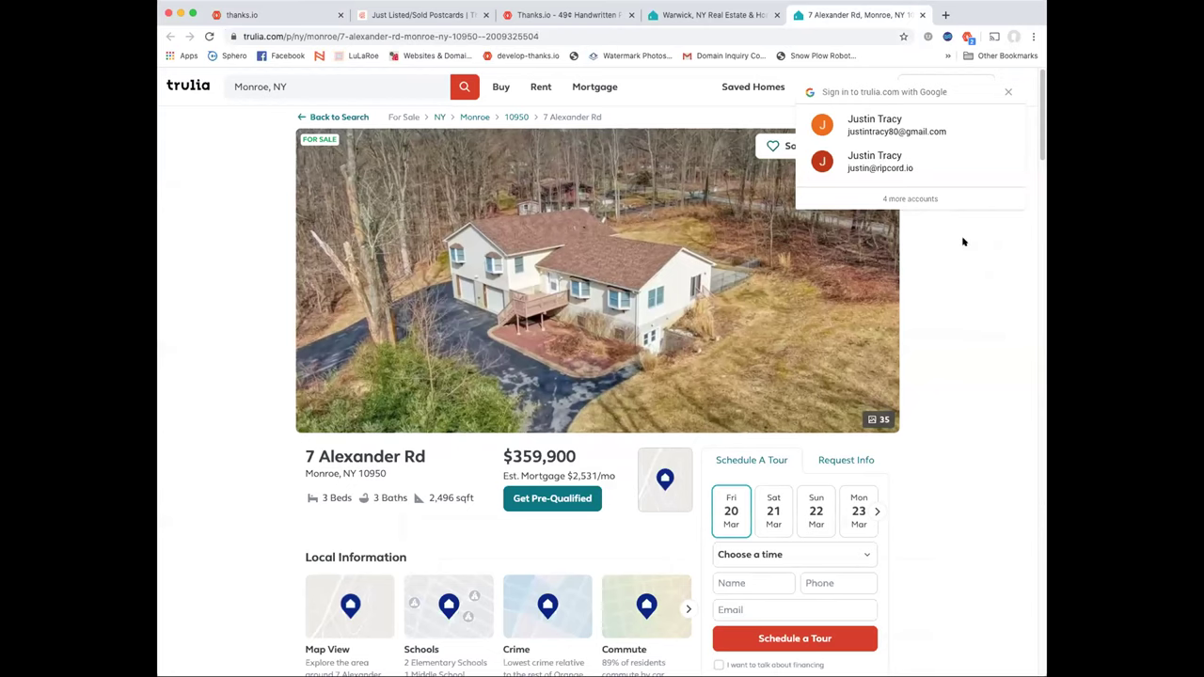
pyautogui.click(1008, 95)
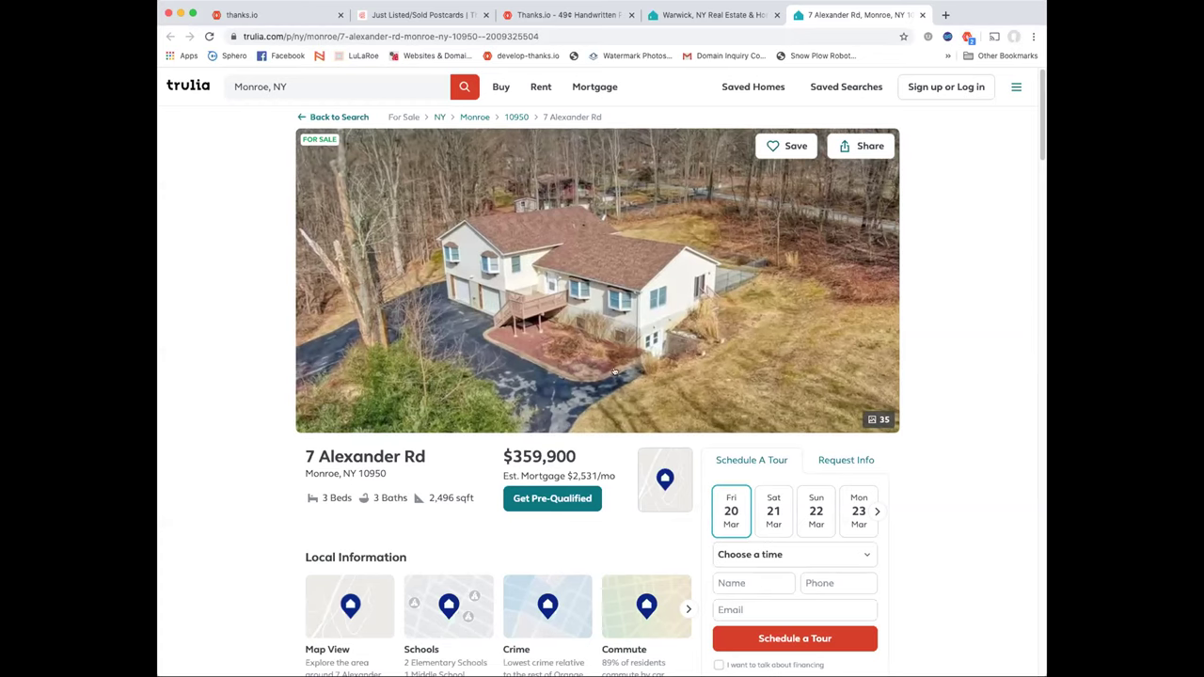
pyautogui.scroll(-2, 659, 420)
pyautogui.scroll(2, 659, 420)
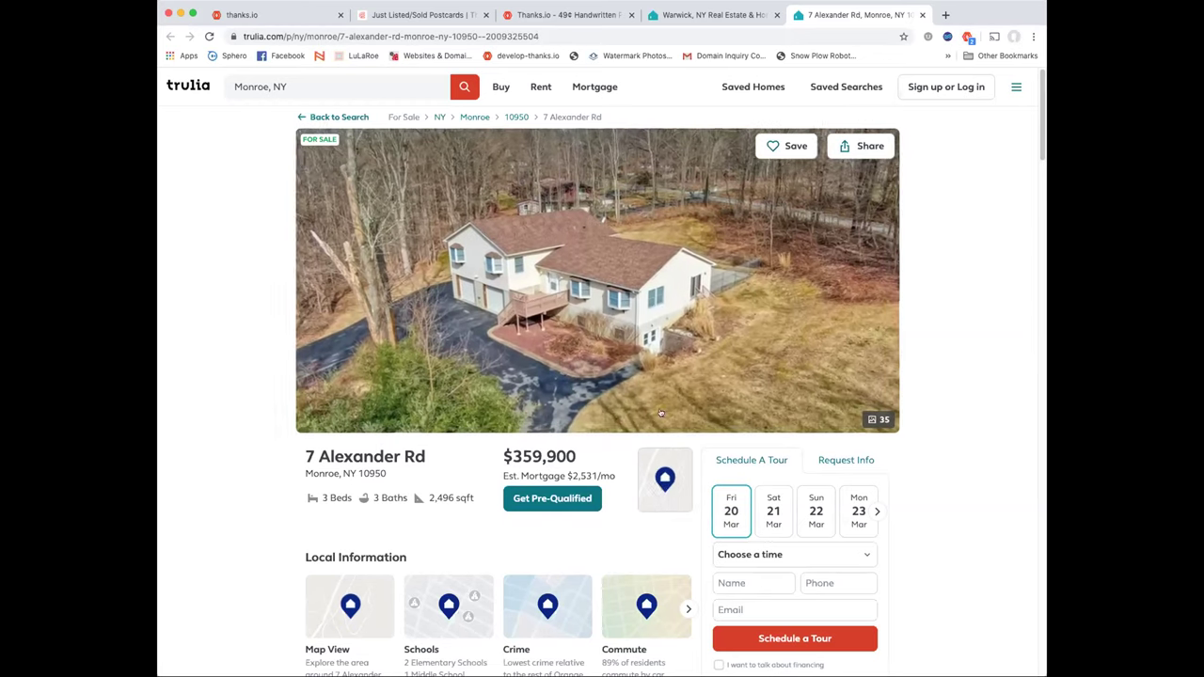
pyautogui.click(967, 37)
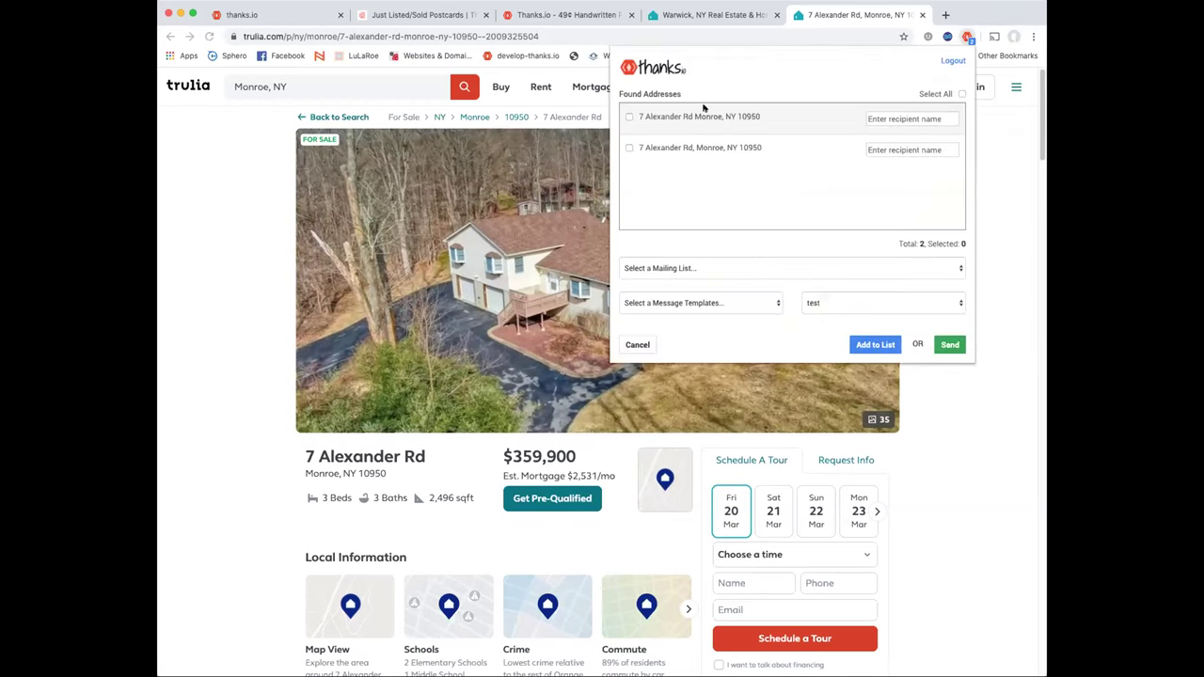
# Tick the first address; choose the Map list, Just Listed message and test image templates
pyautogui.click(628, 117)
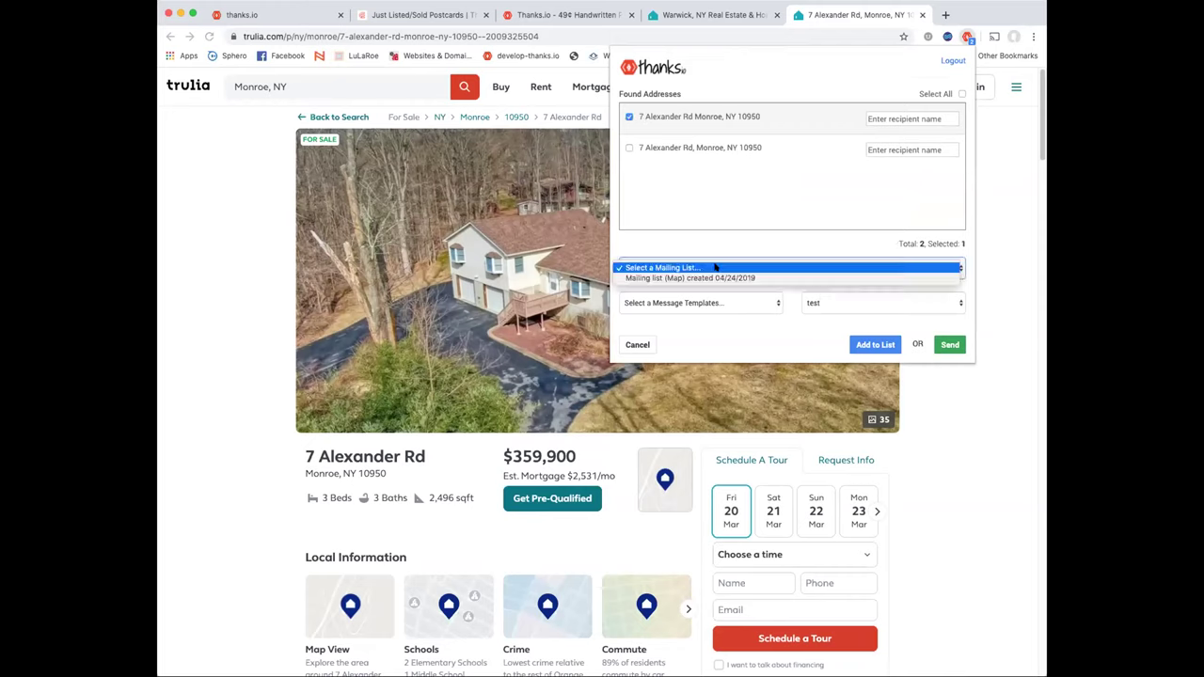
pyautogui.click(712, 269)
pyautogui.click(725, 278)
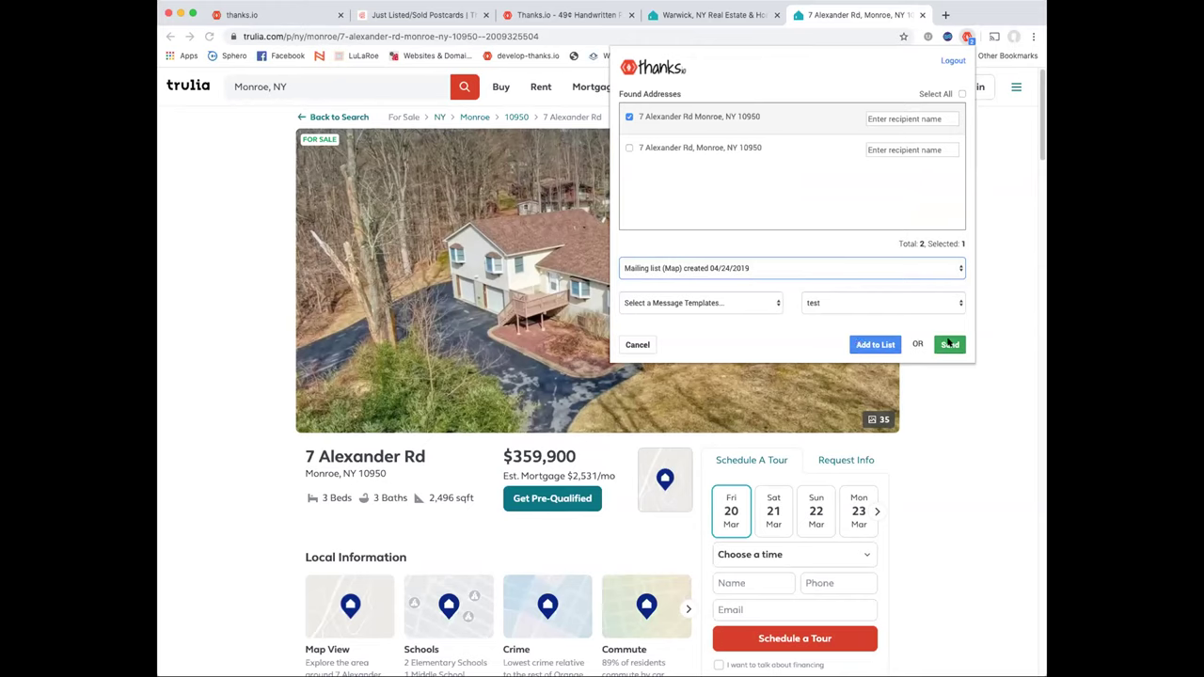
pyautogui.click(757, 303)
pyautogui.click(734, 314)
pyautogui.click(841, 303)
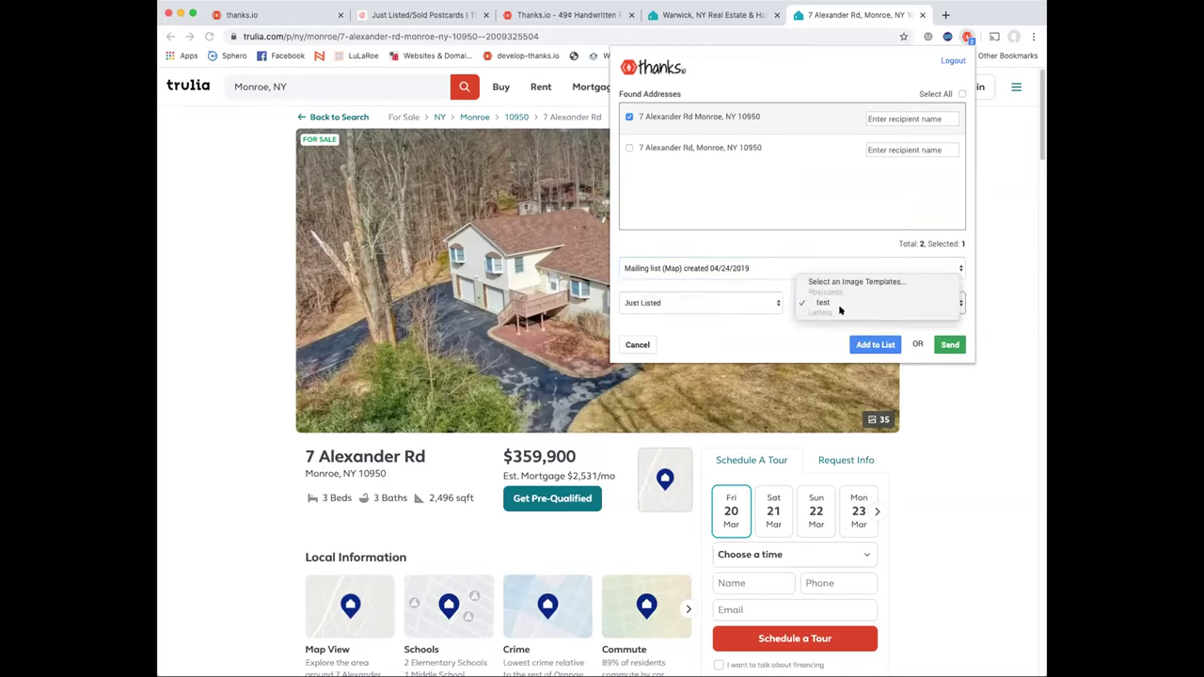
pyautogui.click(840, 303)
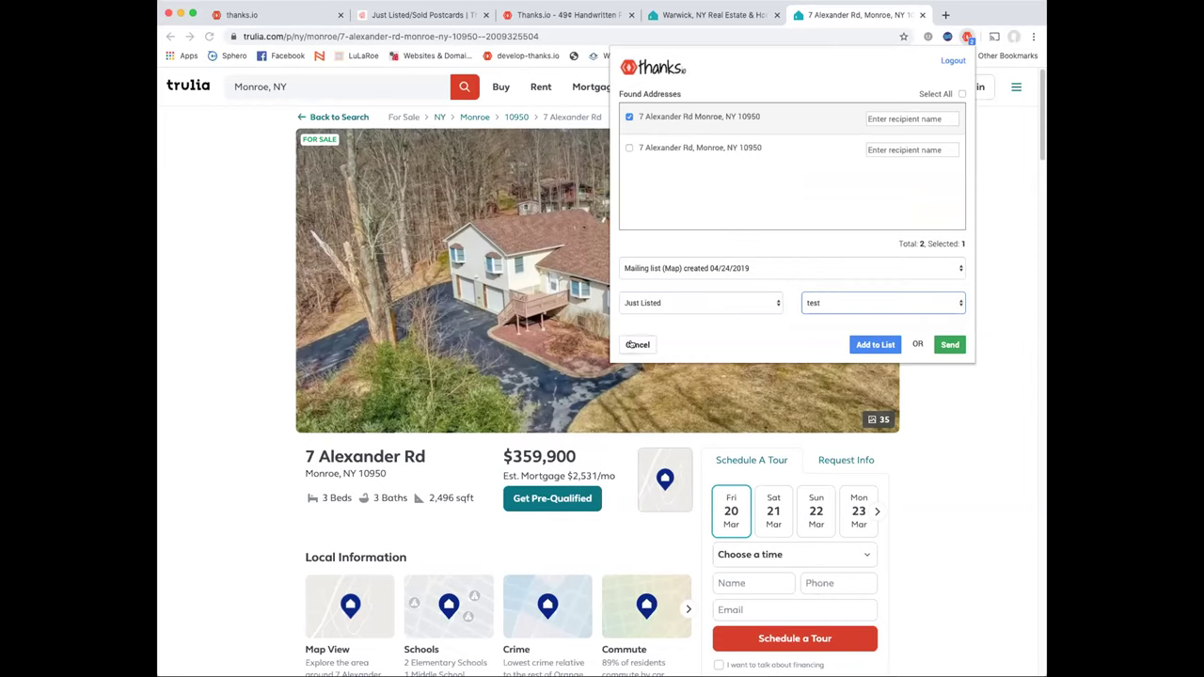
pyautogui.click(411, 35)
# Search Google Maps for 'dentist' and open a result's details
pyautogui.write('maps.')
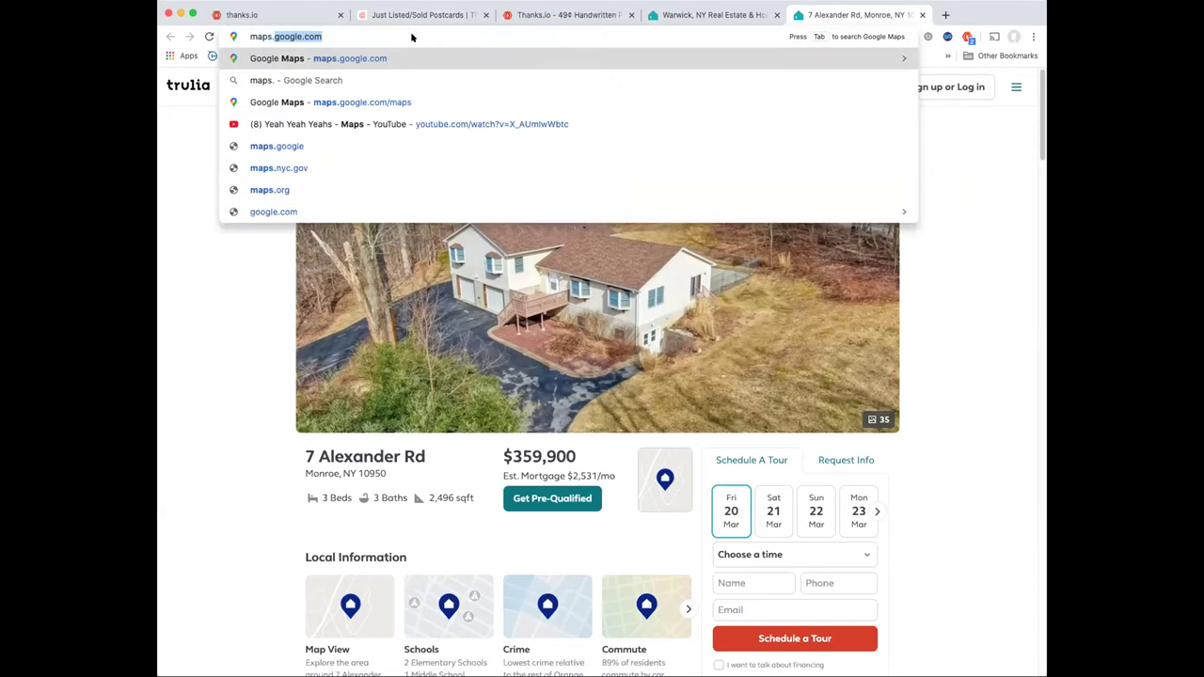
pyautogui.press('Return')
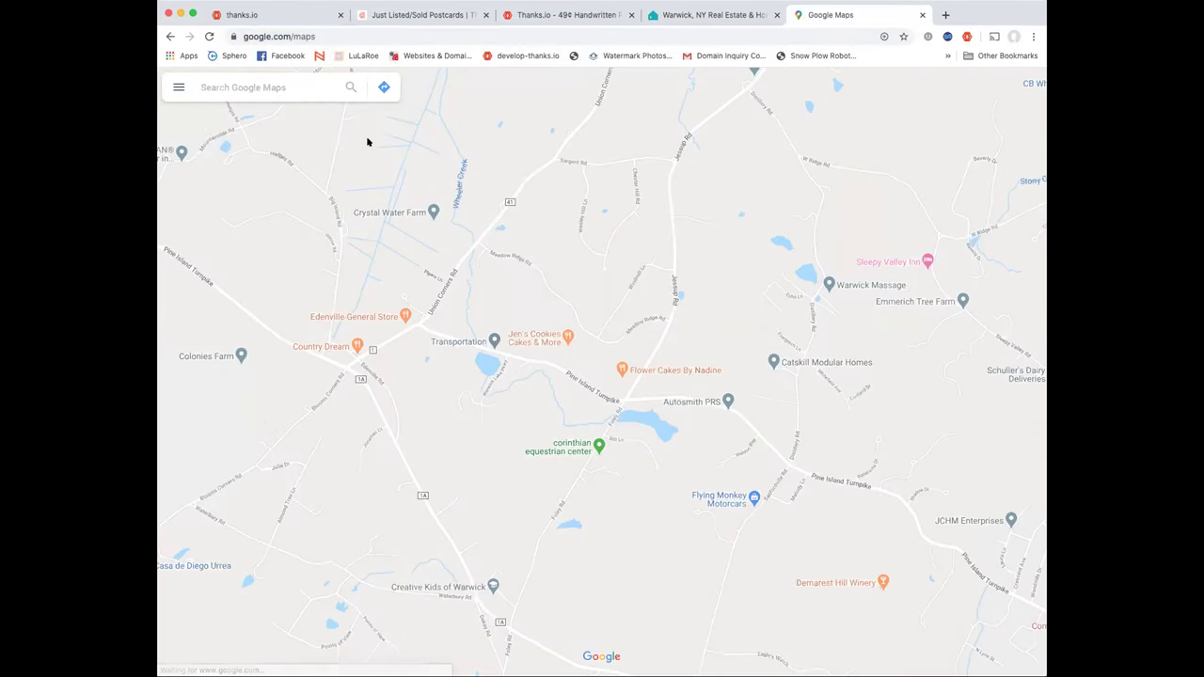
pyautogui.click(258, 84)
pyautogui.write('dentist')
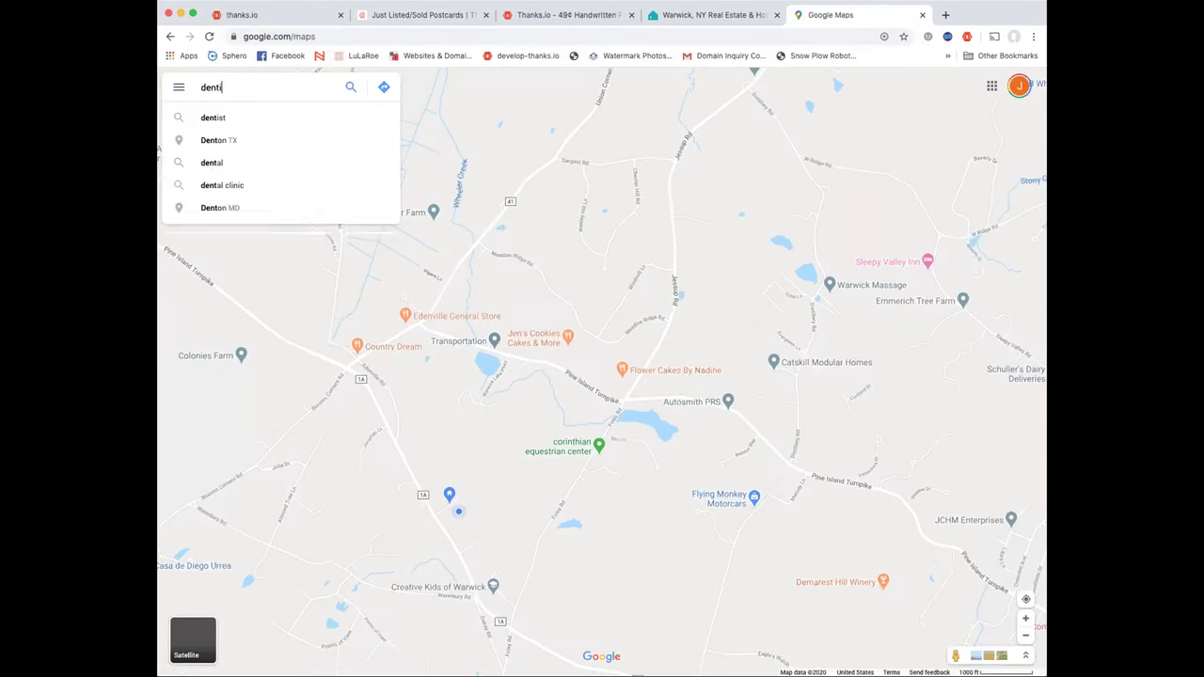
pyautogui.press('Return')
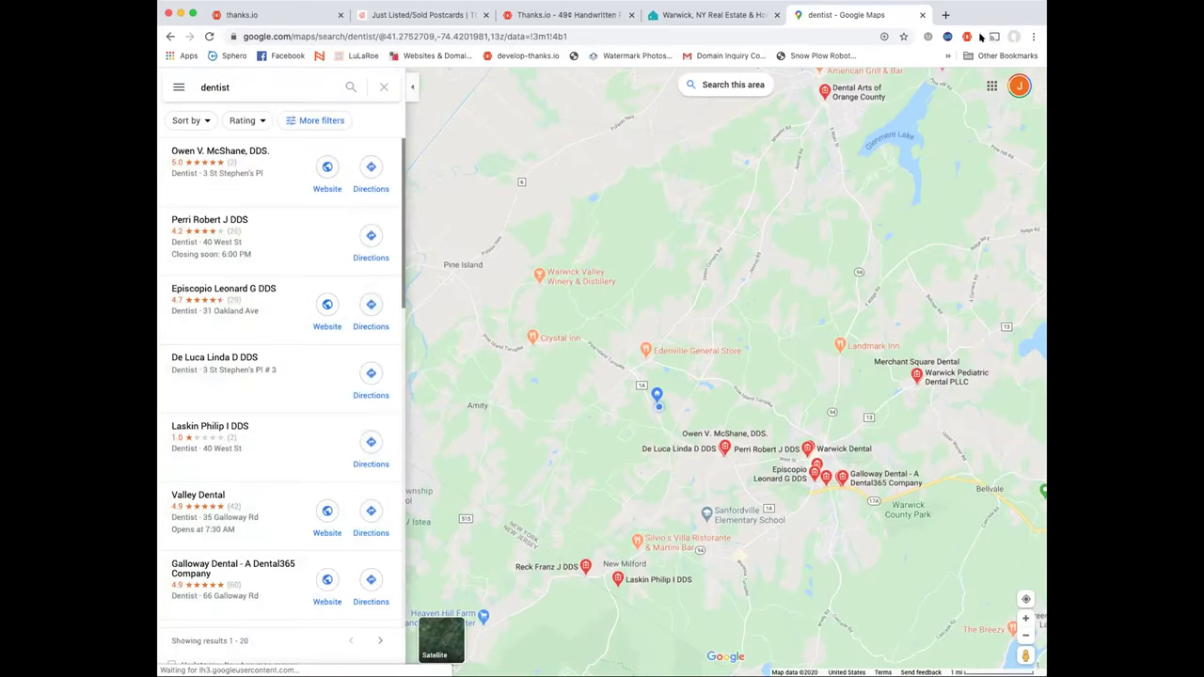
pyautogui.click(272, 234)
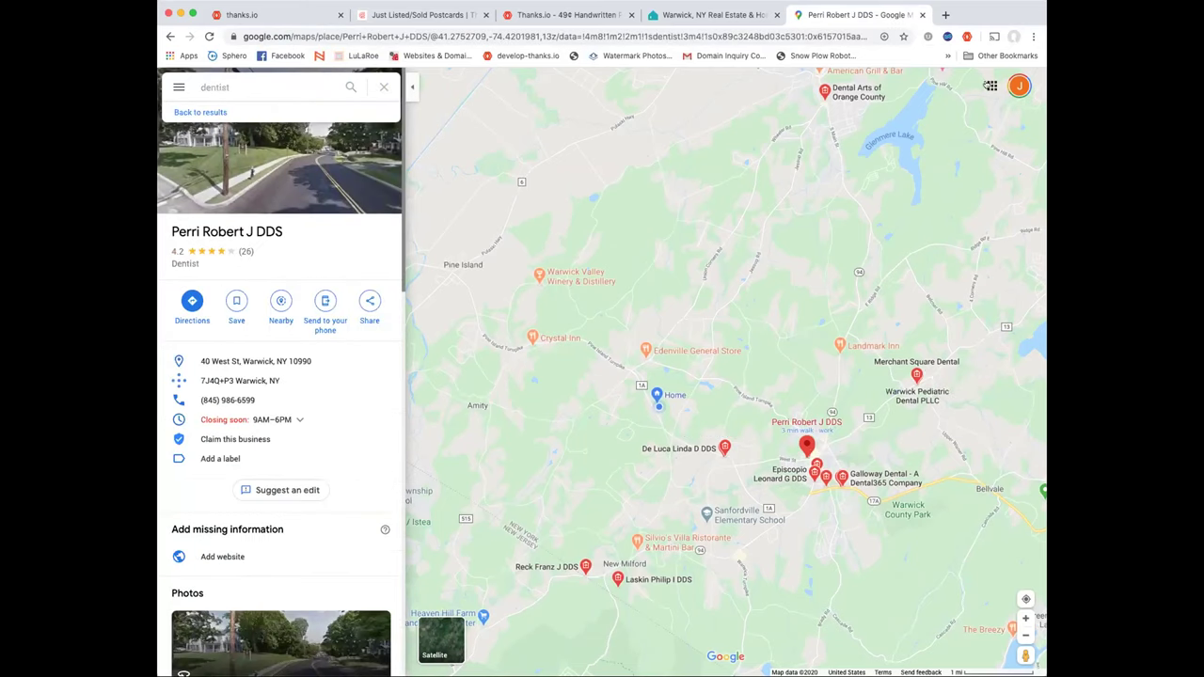
# Tick the Warwick dentist's address found by the thanks.io extension
pyautogui.click(966, 36)
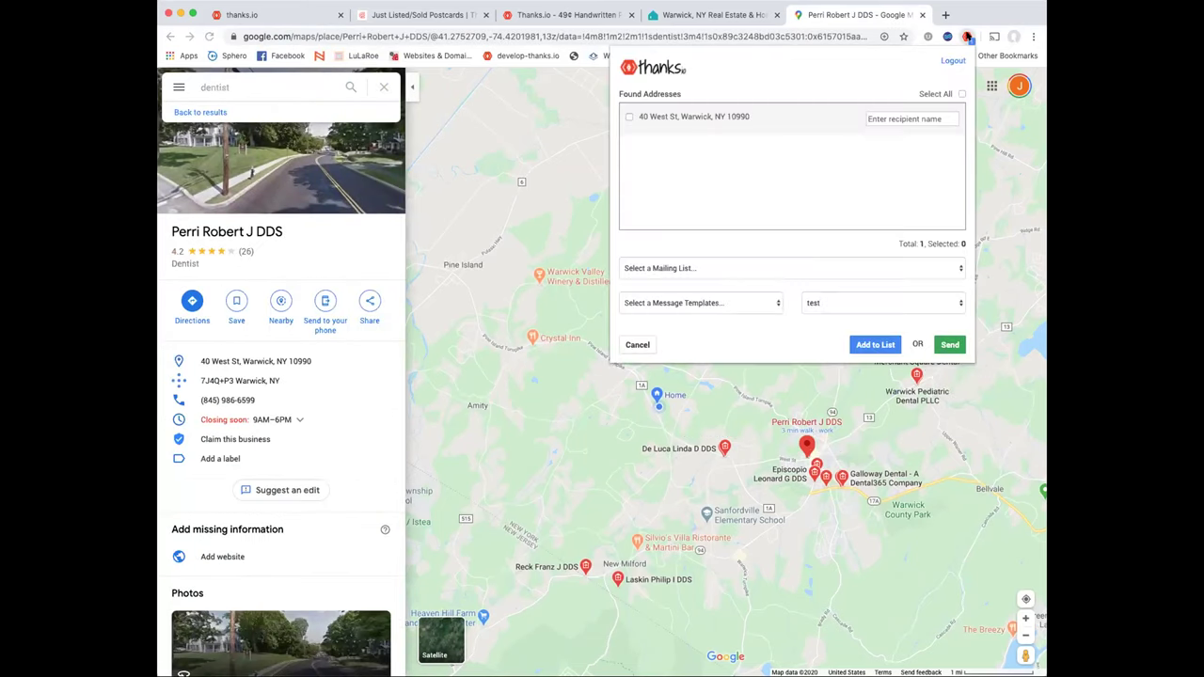
pyautogui.click(629, 116)
pyautogui.click(544, 15)
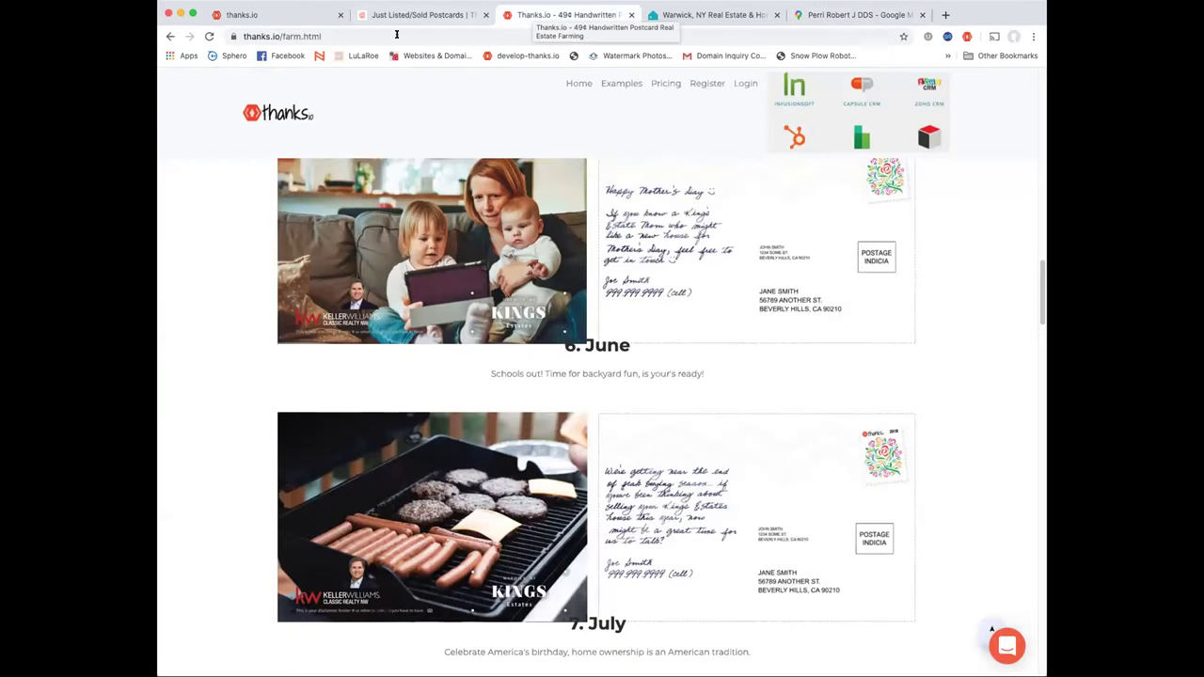
# Start a Zapier connection between thanks.io and Salesforce
pyautogui.click(279, 15)
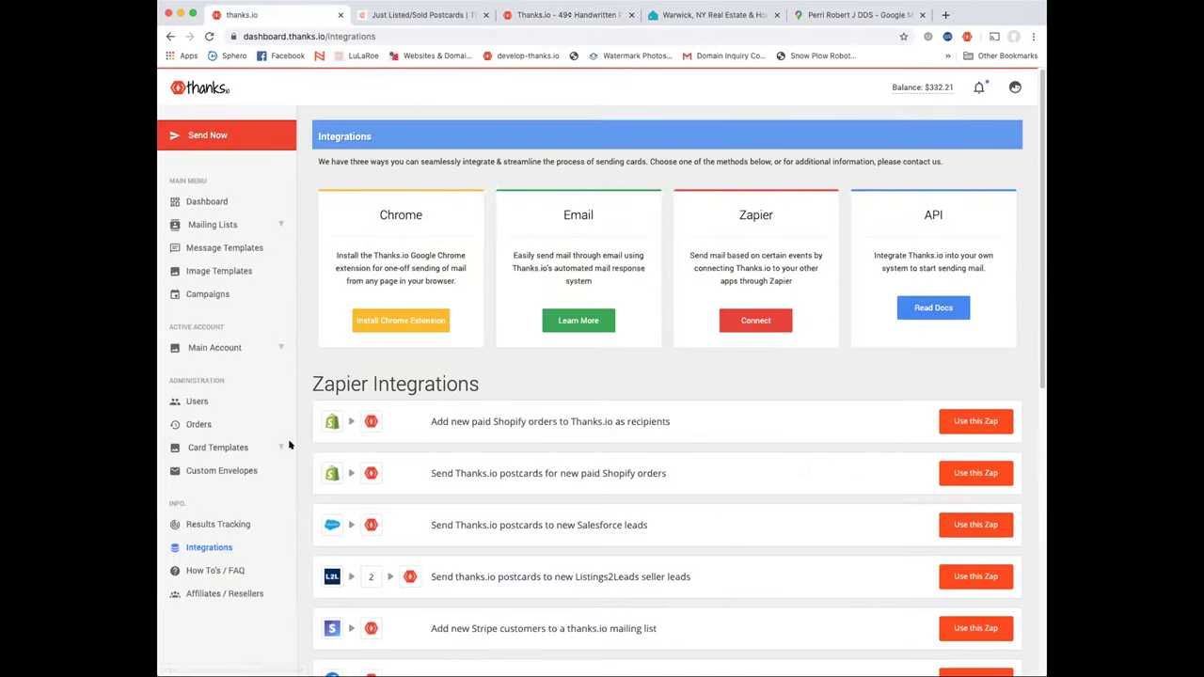
pyautogui.click(759, 320)
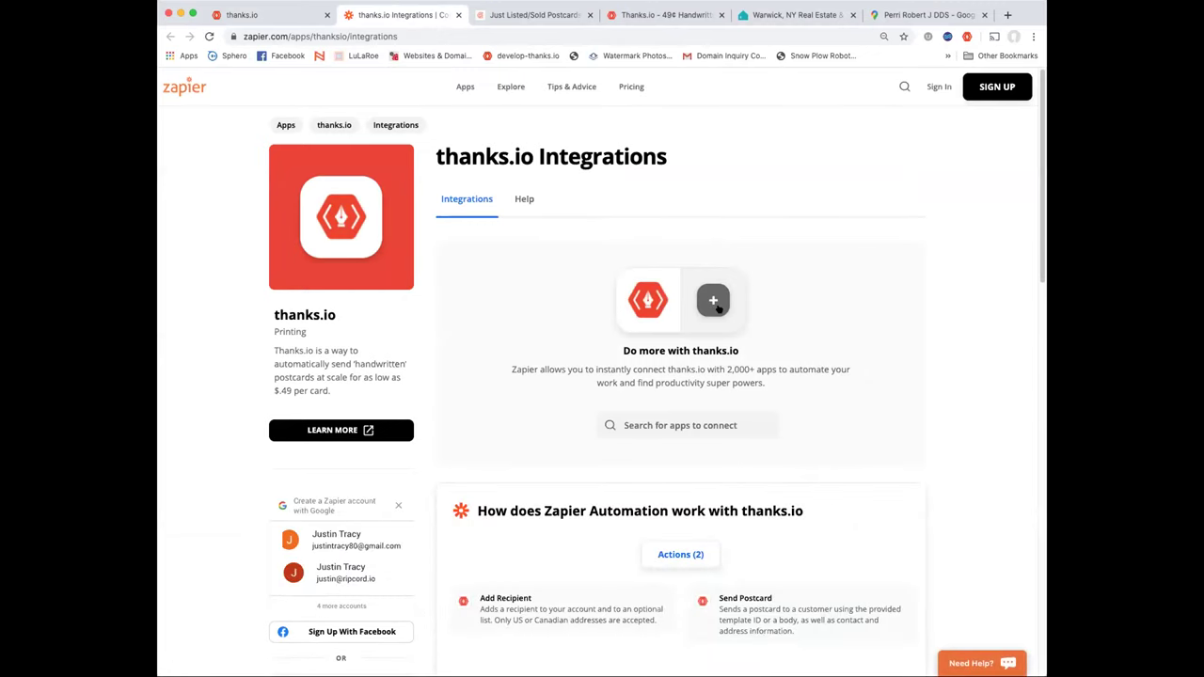
pyautogui.click(717, 306)
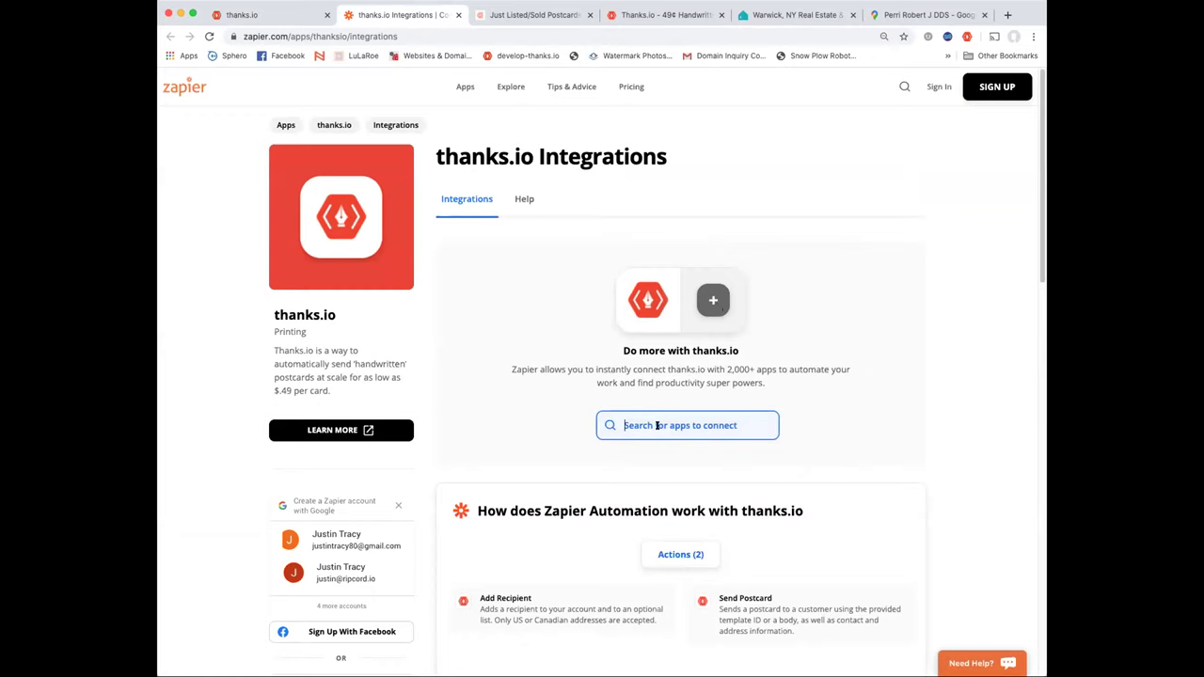
pyautogui.write('salesforce')
pyautogui.click(650, 457)
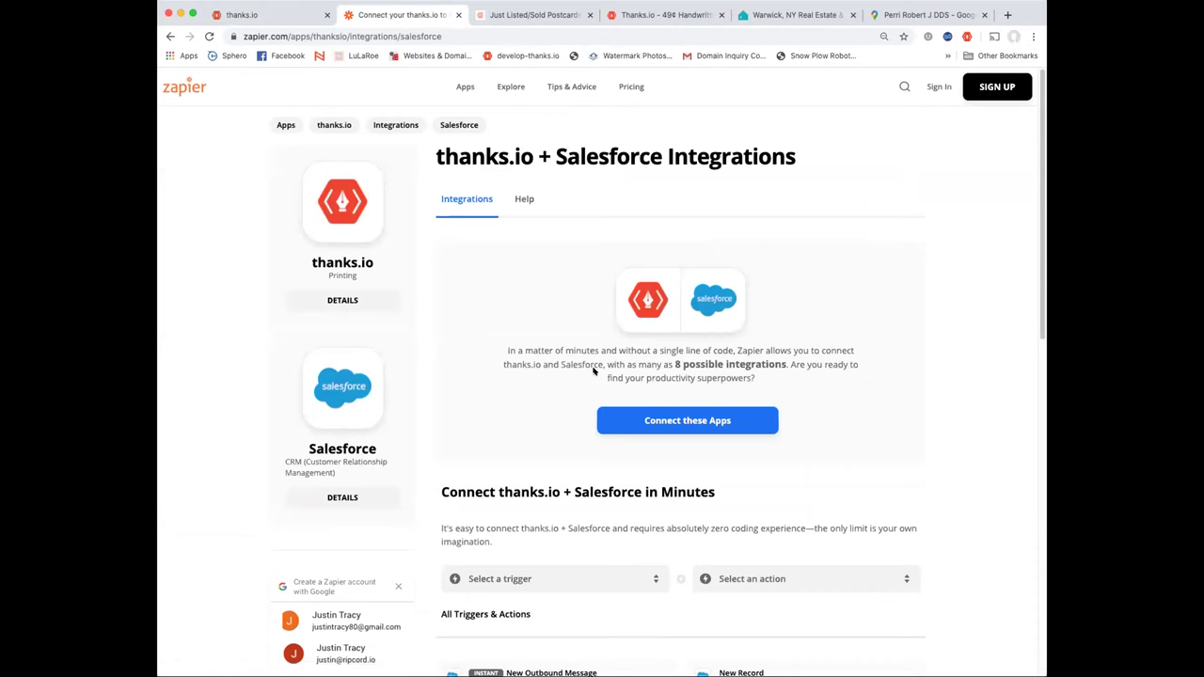
pyautogui.scroll(-3, 594, 371)
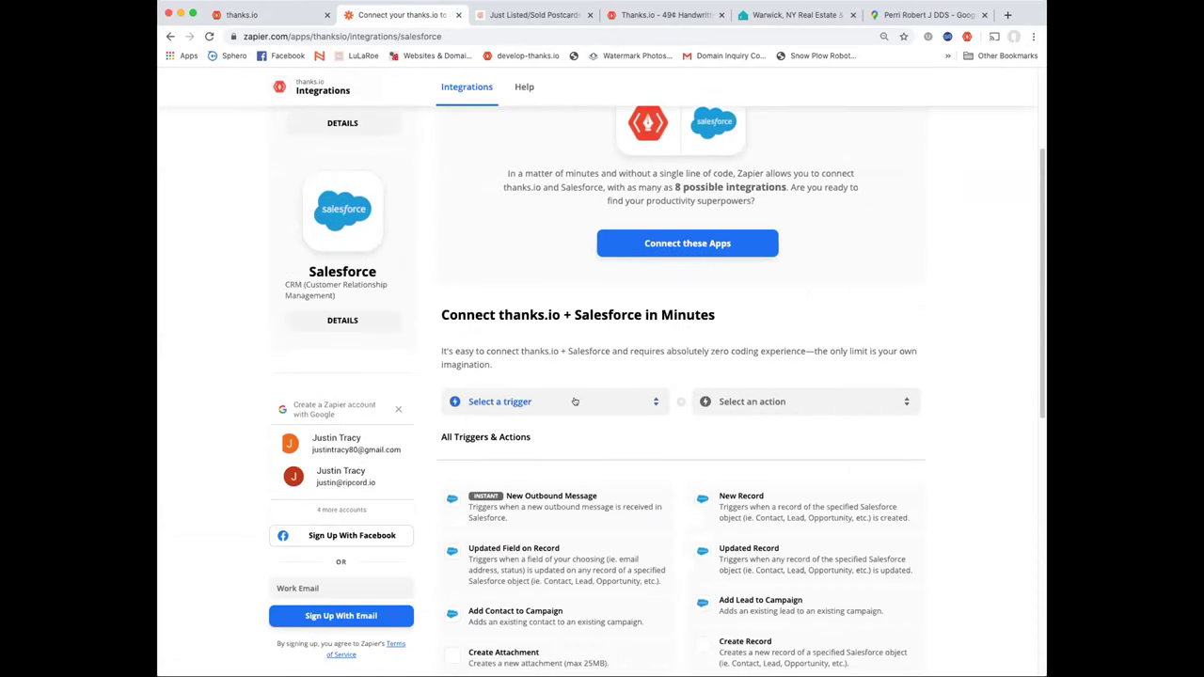
# Set the Salesforce trigger to New Record and the thanks.io action to Send Postcard
pyautogui.click(575, 401)
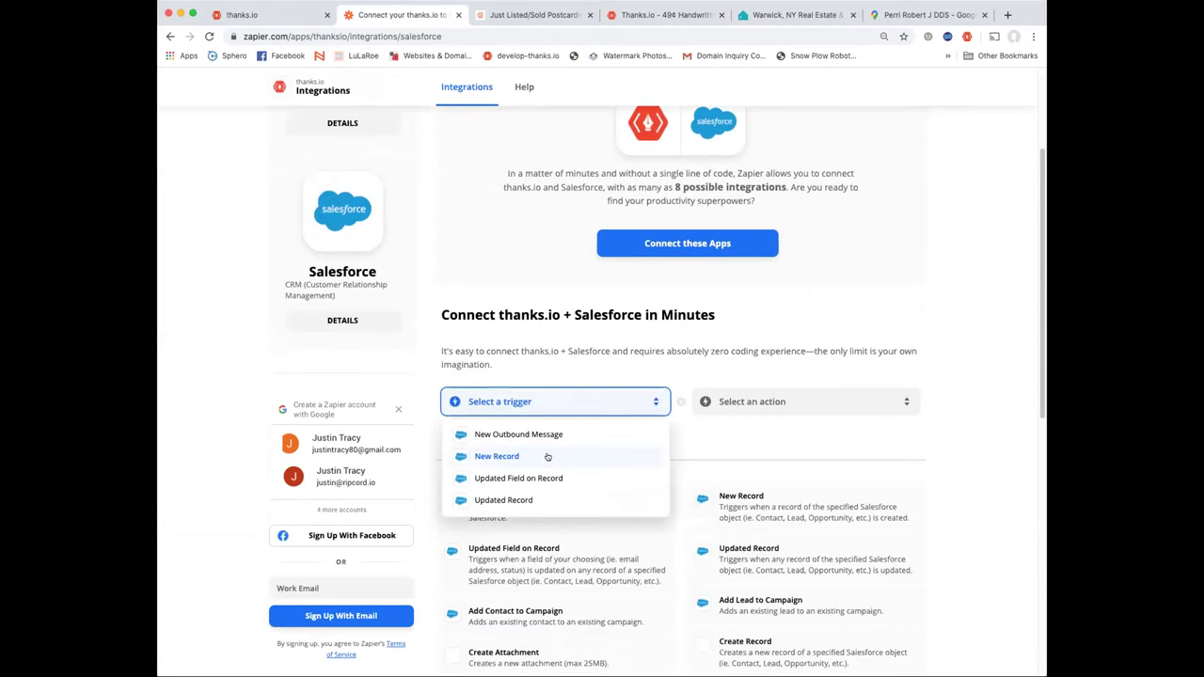
pyautogui.click(517, 457)
pyautogui.click(771, 407)
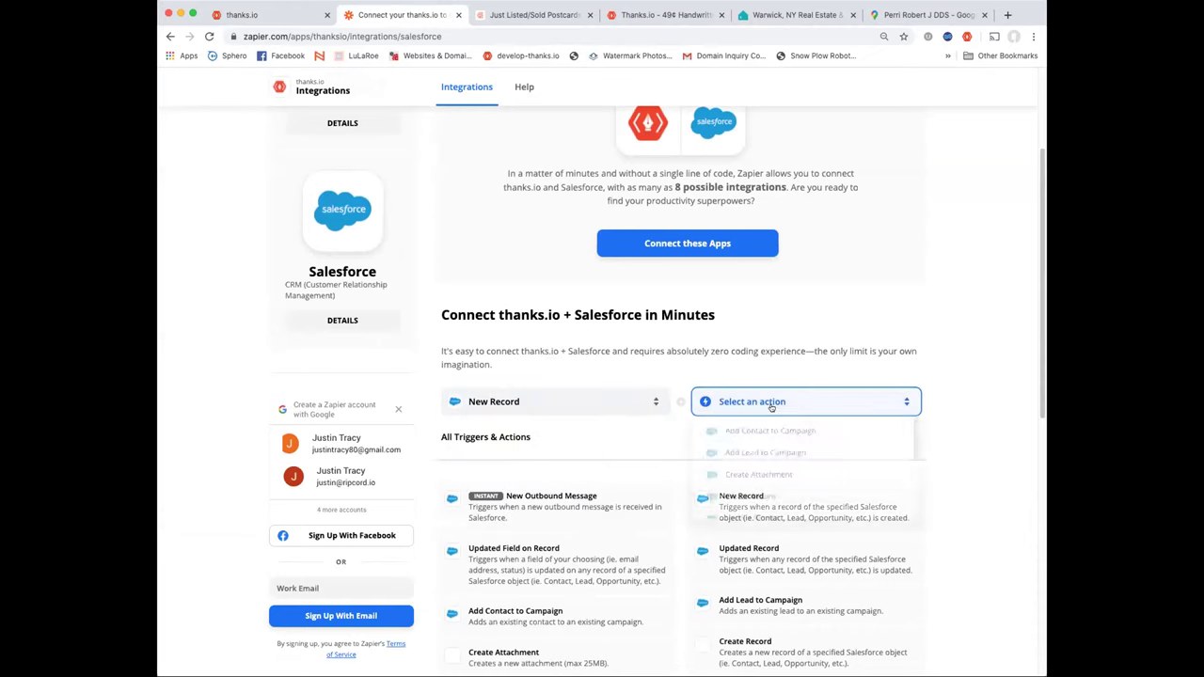
pyautogui.scroll(-2, 772, 408)
pyautogui.scroll(-3, 769, 291)
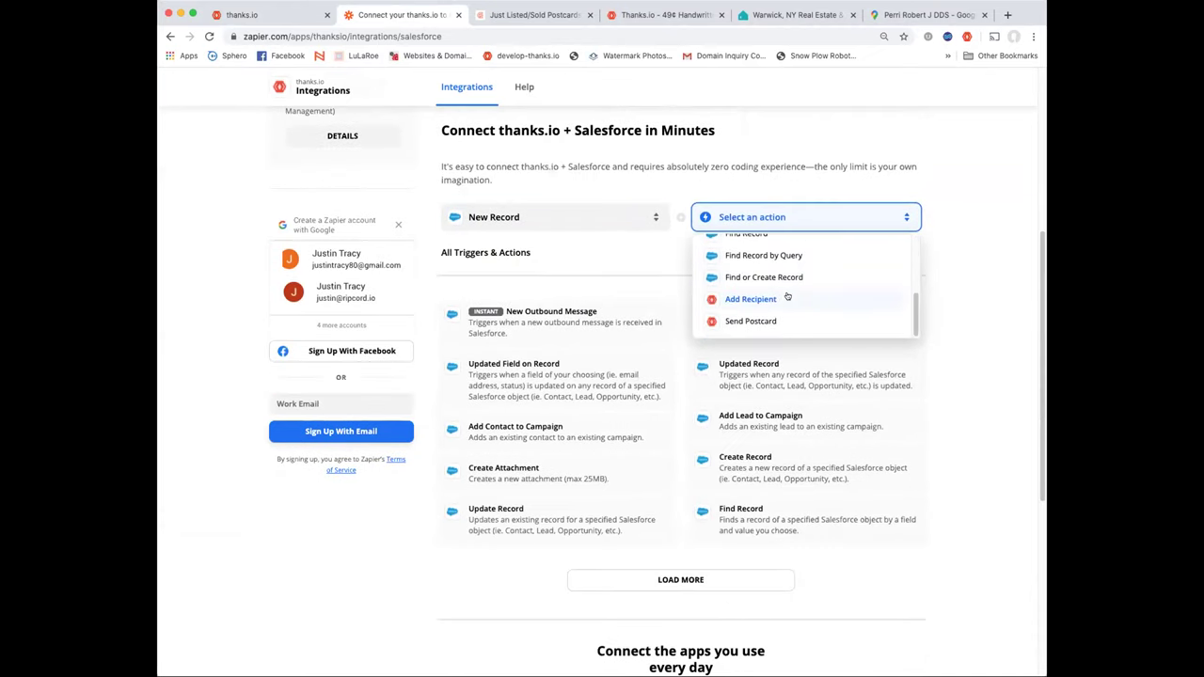
pyautogui.click(751, 321)
pyautogui.scroll(3, 825, 297)
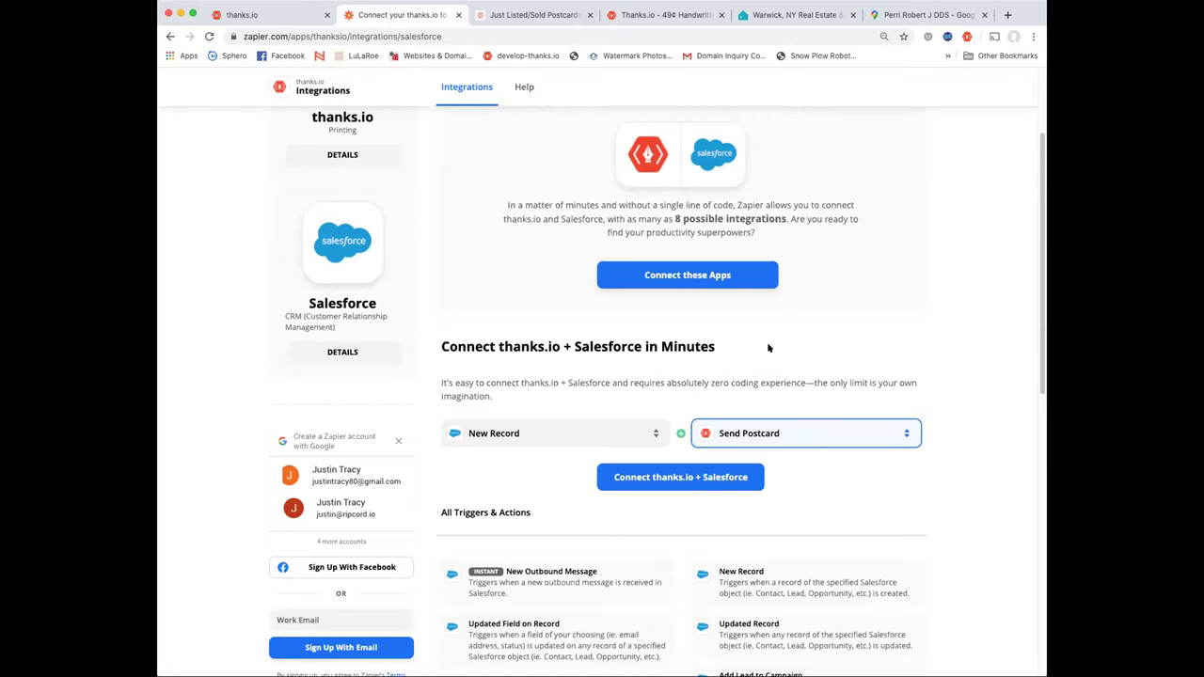
pyautogui.scroll(-2, 767, 348)
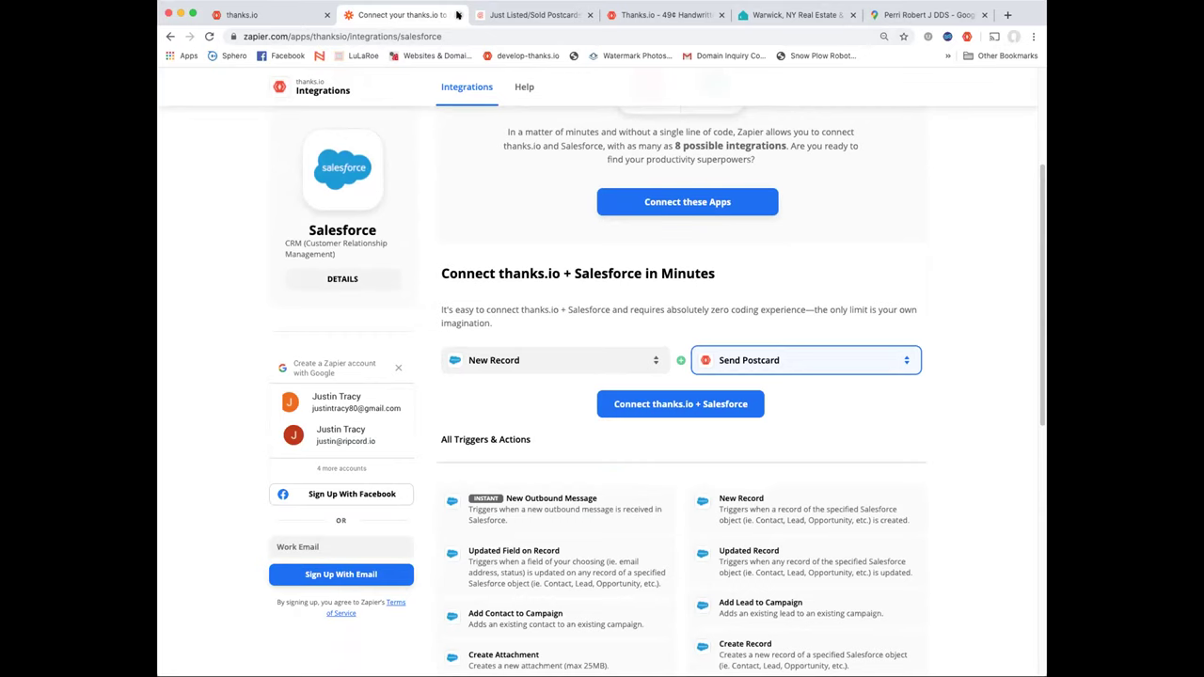
pyautogui.click(457, 14)
# Start a new mail piece as a 6x9 postcard and browse its design template images
pyautogui.click(224, 135)
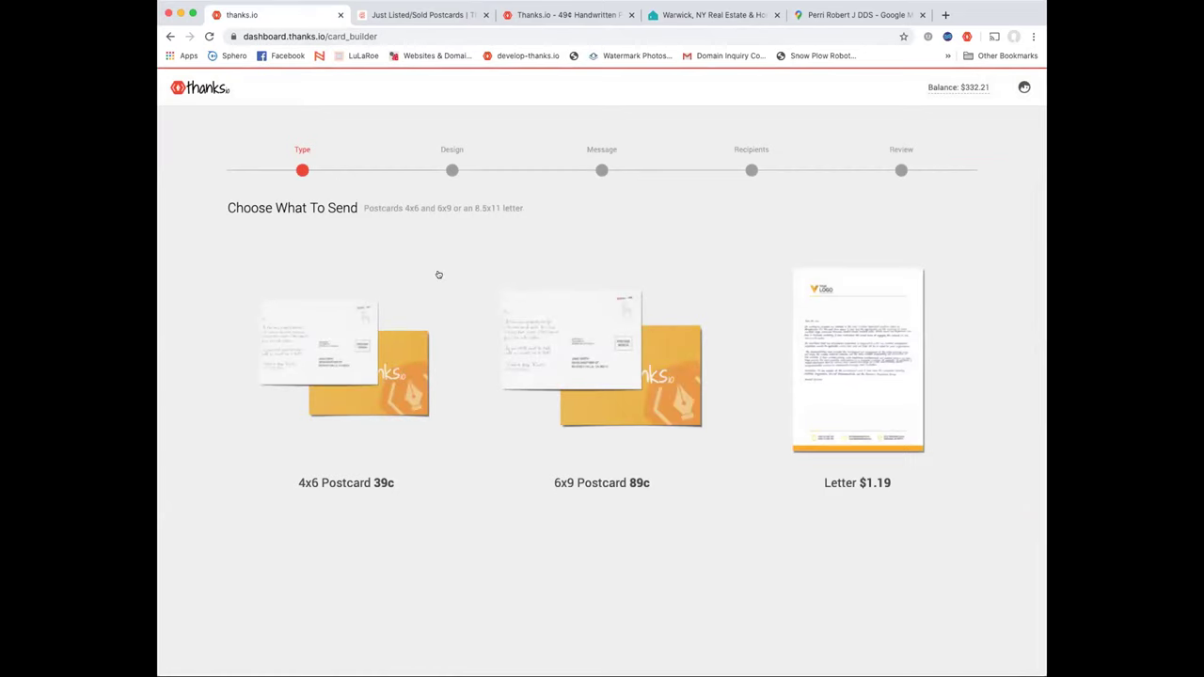
pyautogui.click(583, 358)
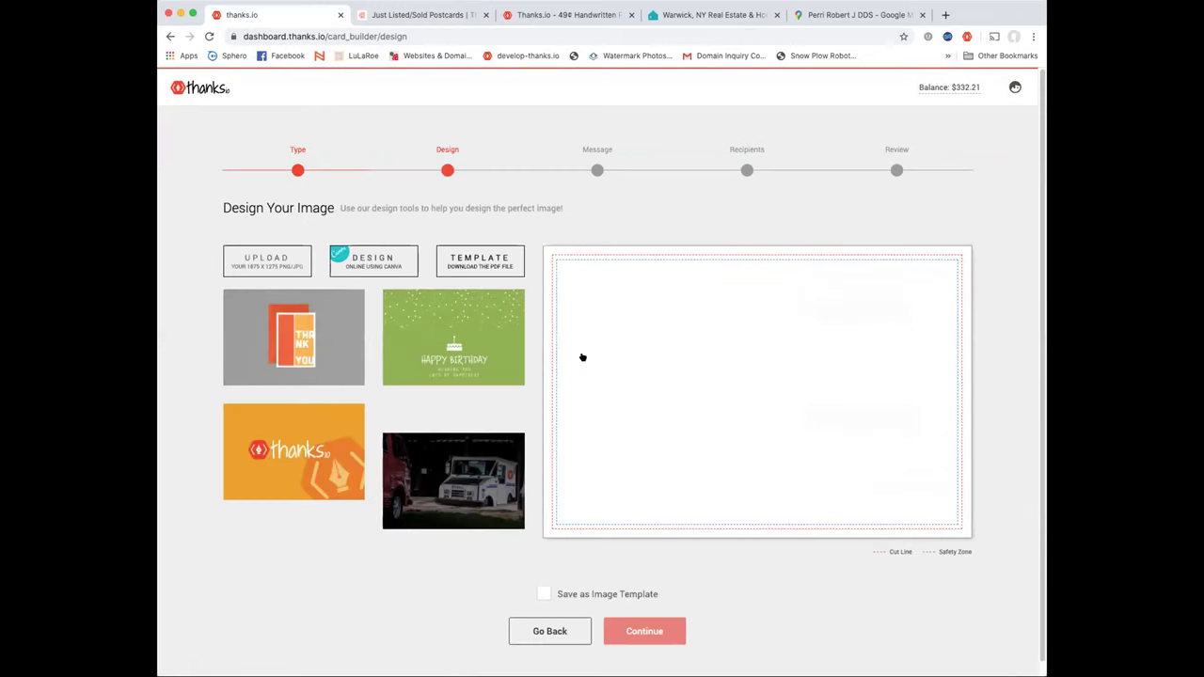
pyautogui.scroll(-2, 478, 370)
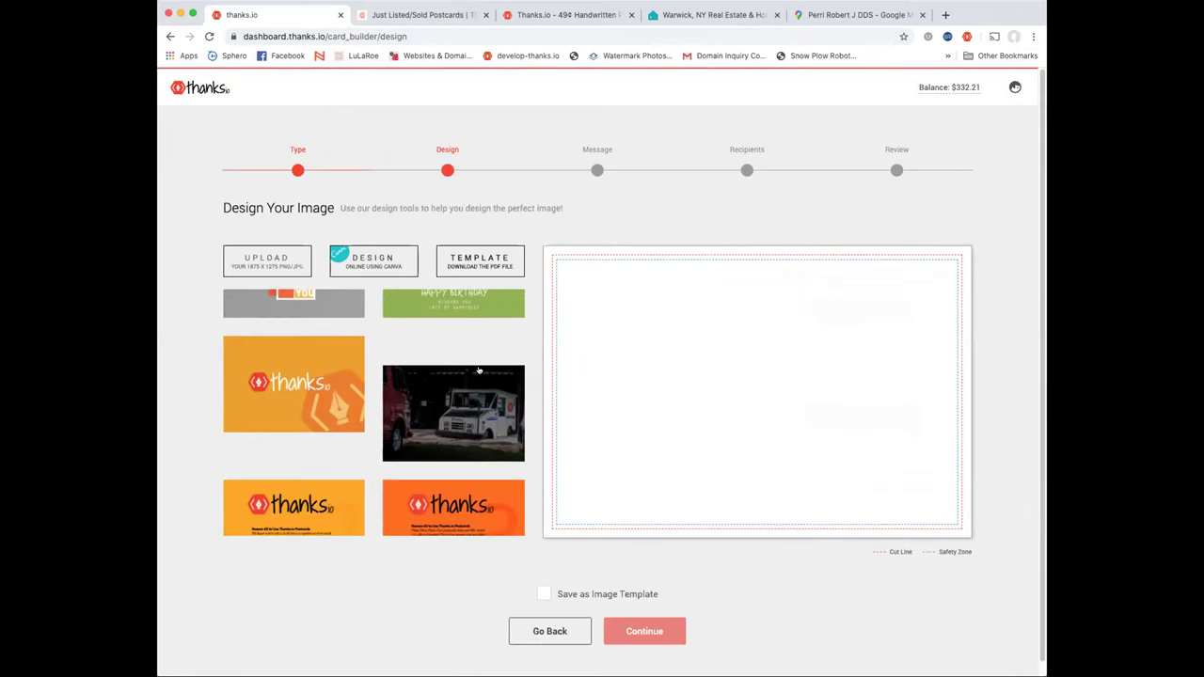
pyautogui.scroll(-5, 478, 370)
pyautogui.scroll(3, 478, 370)
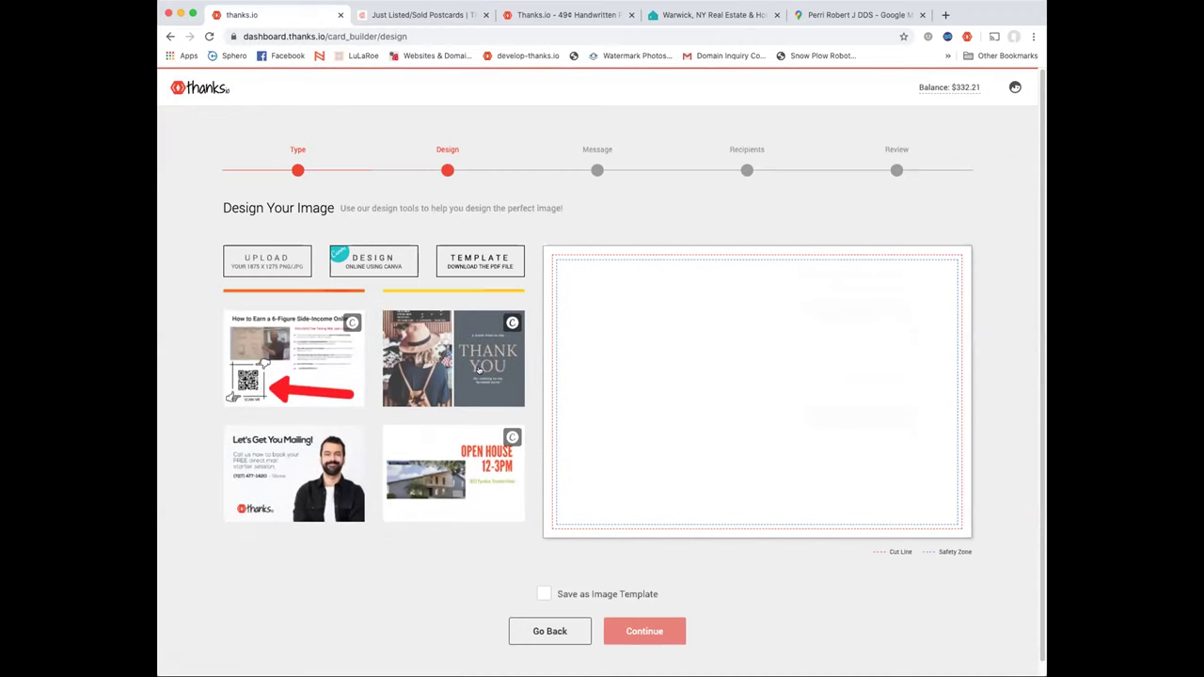
pyautogui.scroll(1, 477, 370)
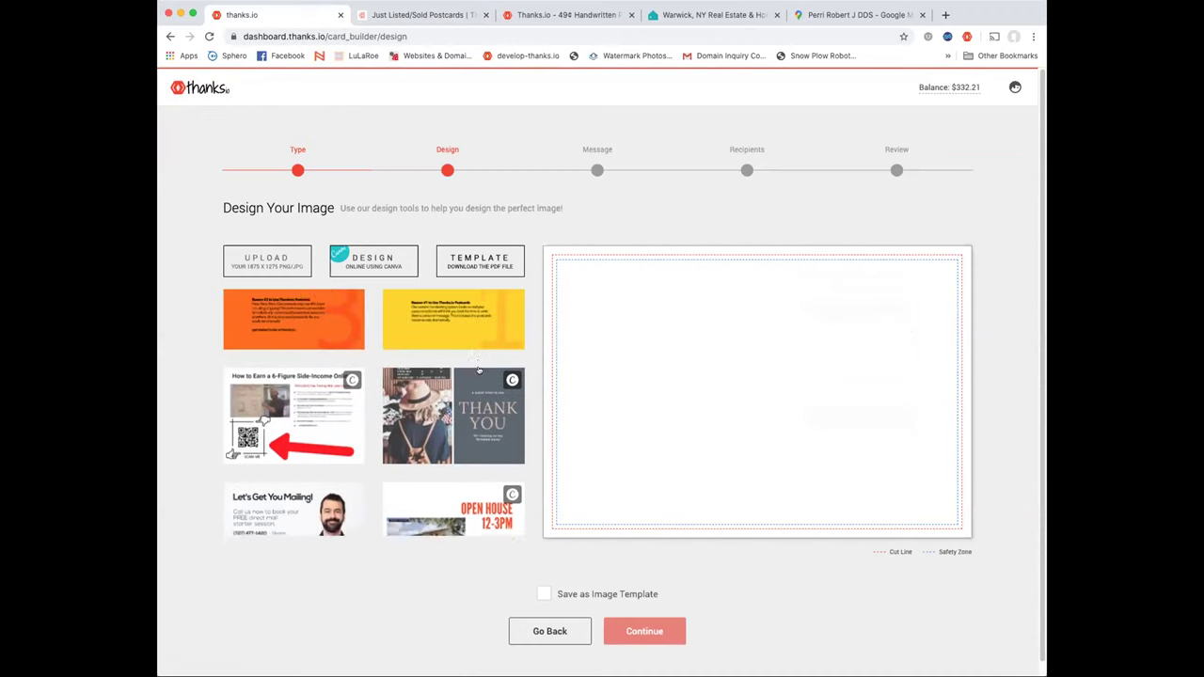
pyautogui.scroll(-10, 480, 370)
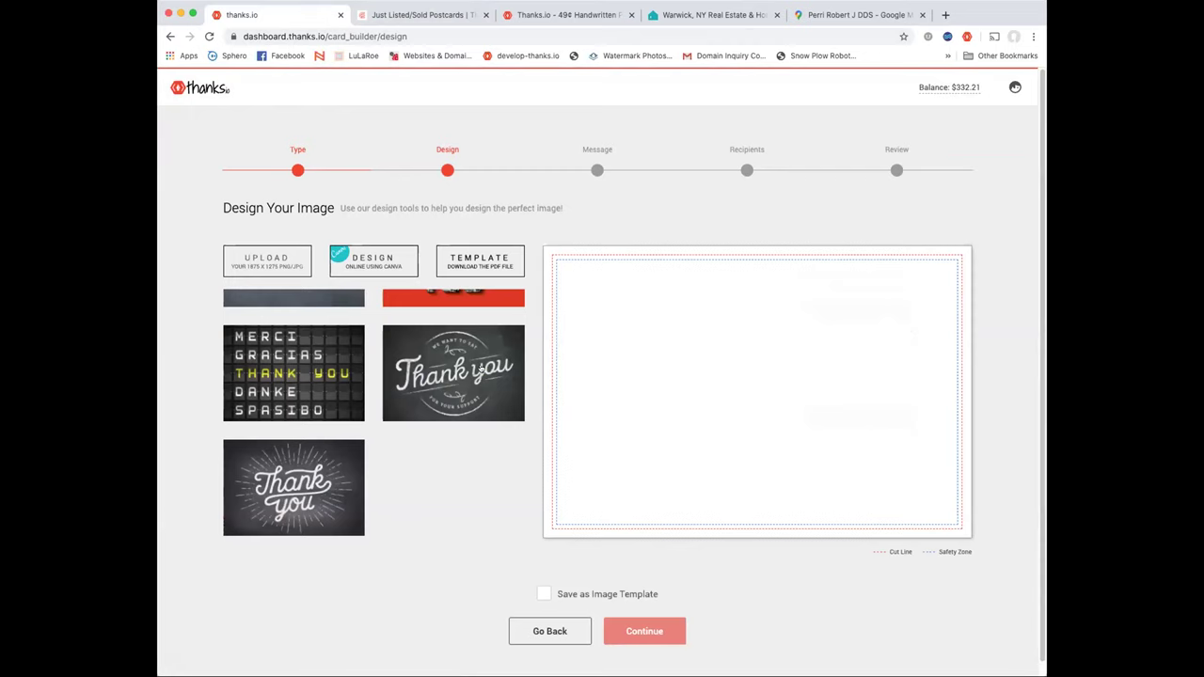
pyautogui.scroll(10, 479, 370)
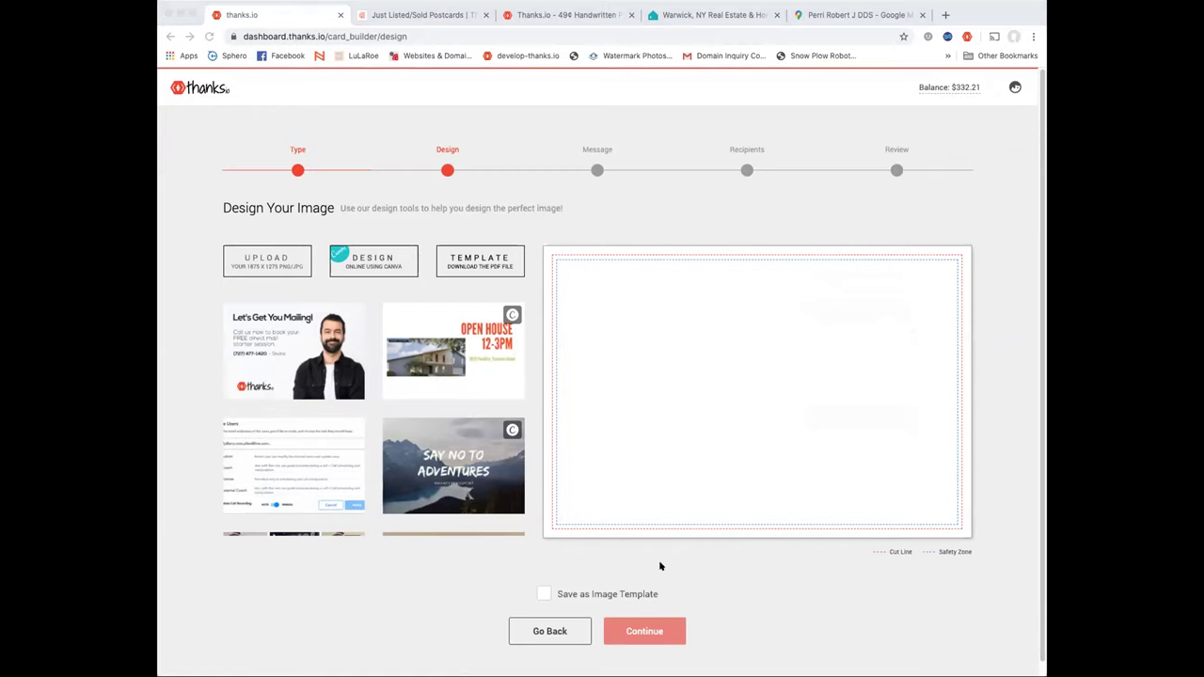
pyautogui.click(643, 167)
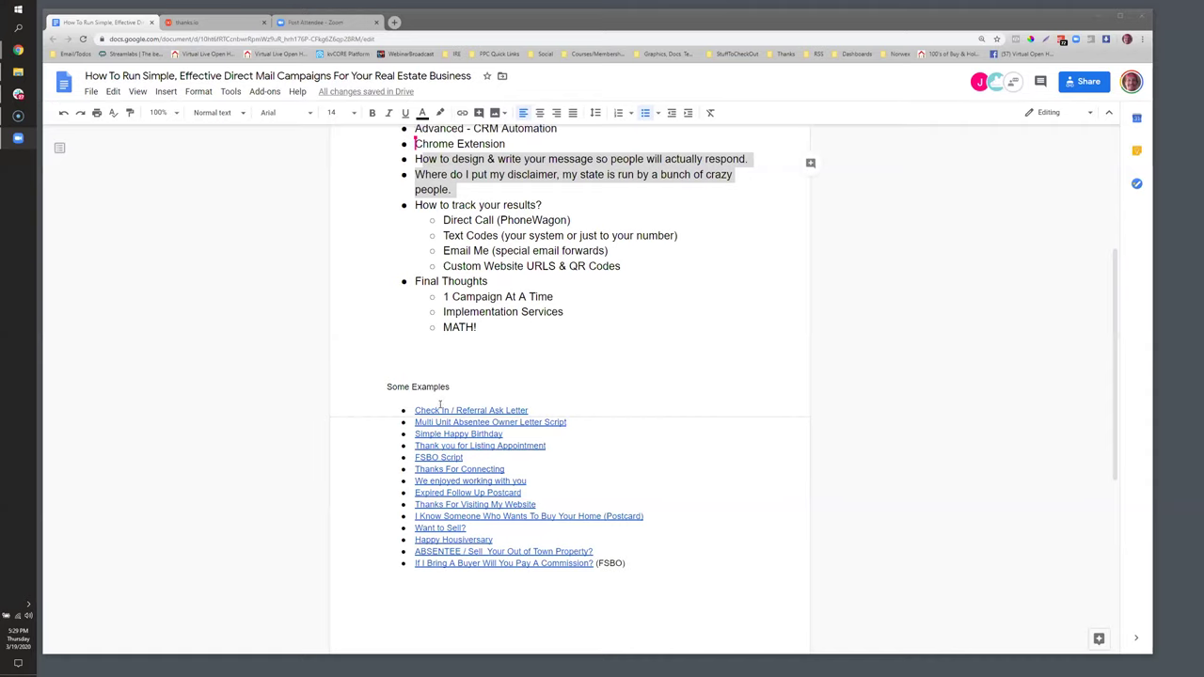
# View the Check In / Referral Ask Letter screenshot in a new tab, then return to the outline
pyautogui.click(441, 410)
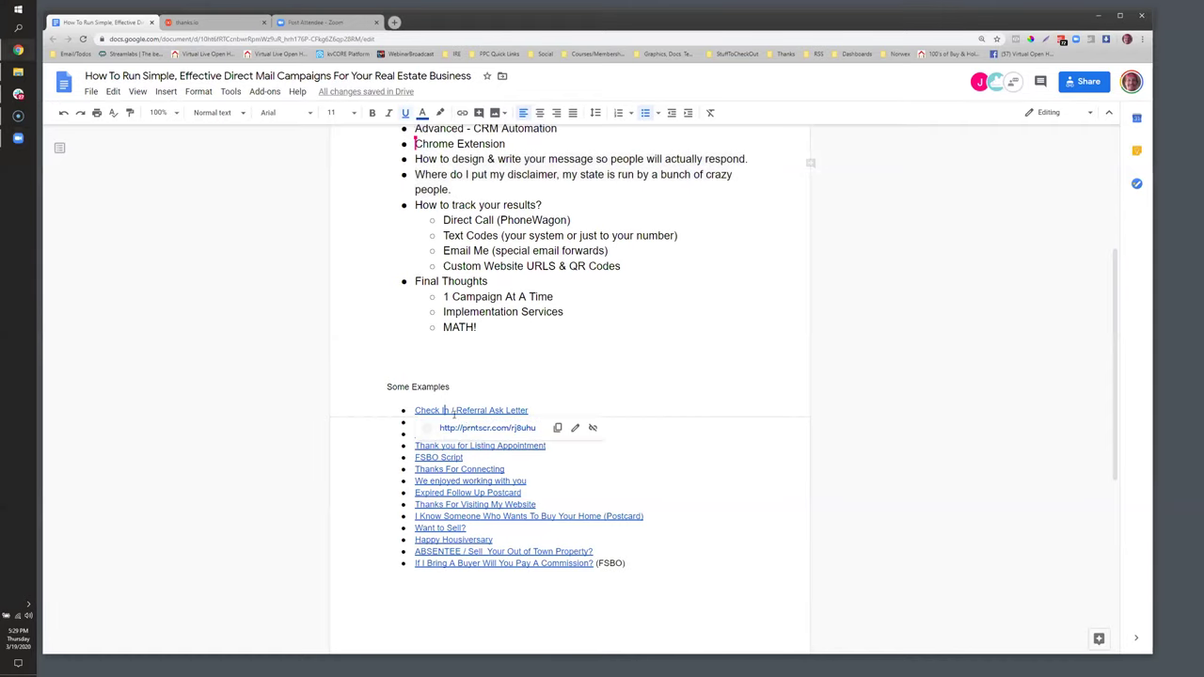
pyautogui.click(472, 428)
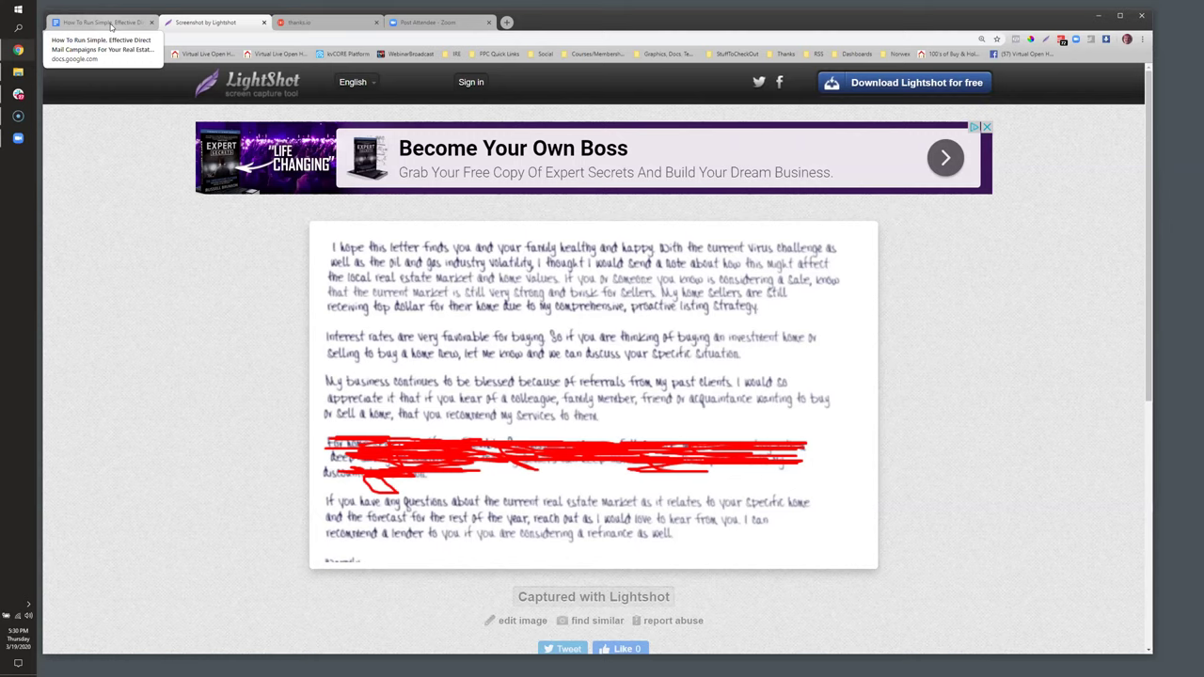
pyautogui.click(104, 21)
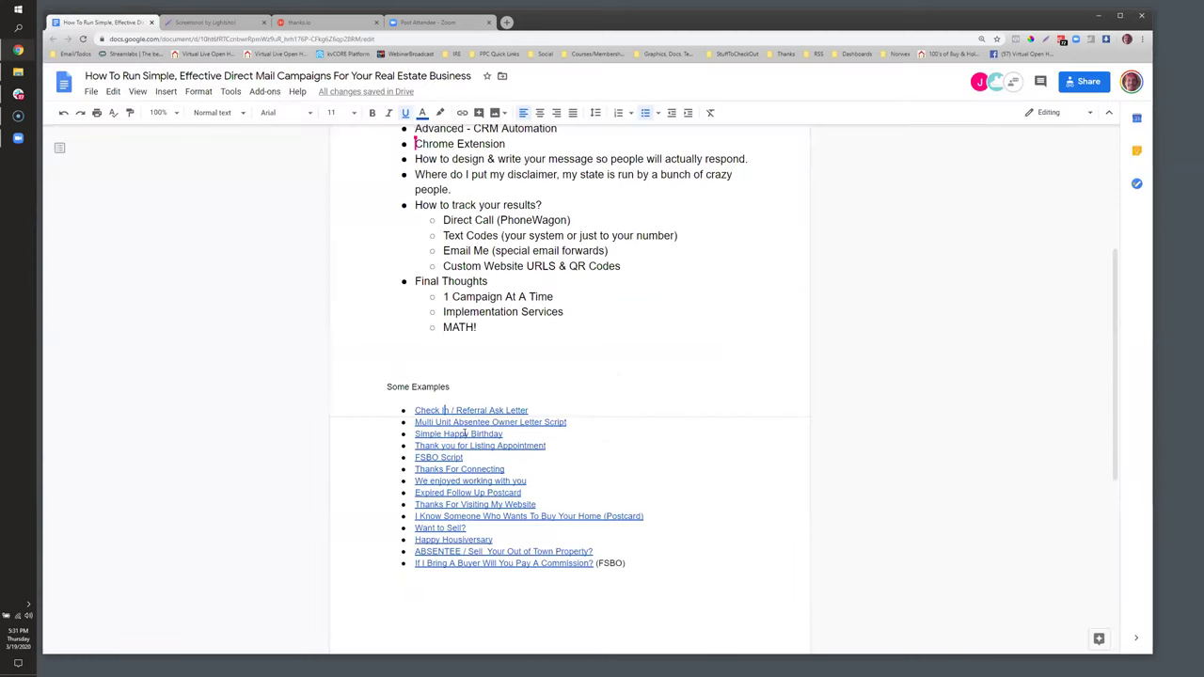
# View the Multi Unit Absentee Owner Letter Script screenshot in a new tab, then return
pyautogui.click(464, 433)
pyautogui.click(429, 440)
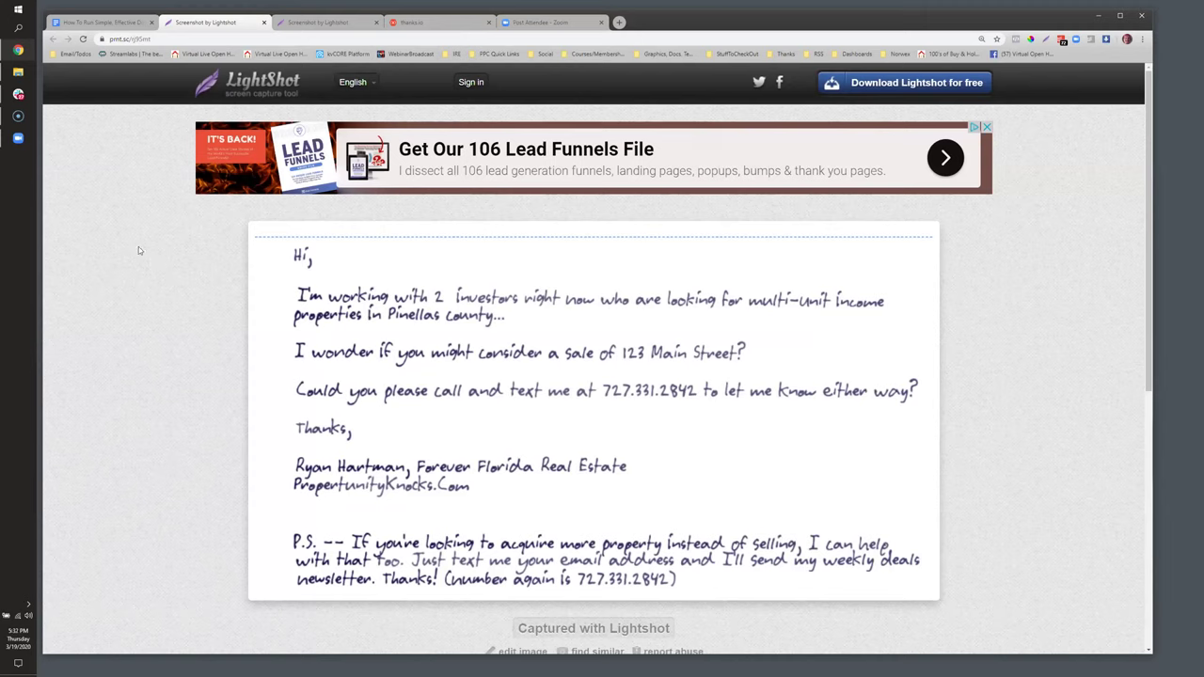
pyautogui.click(113, 23)
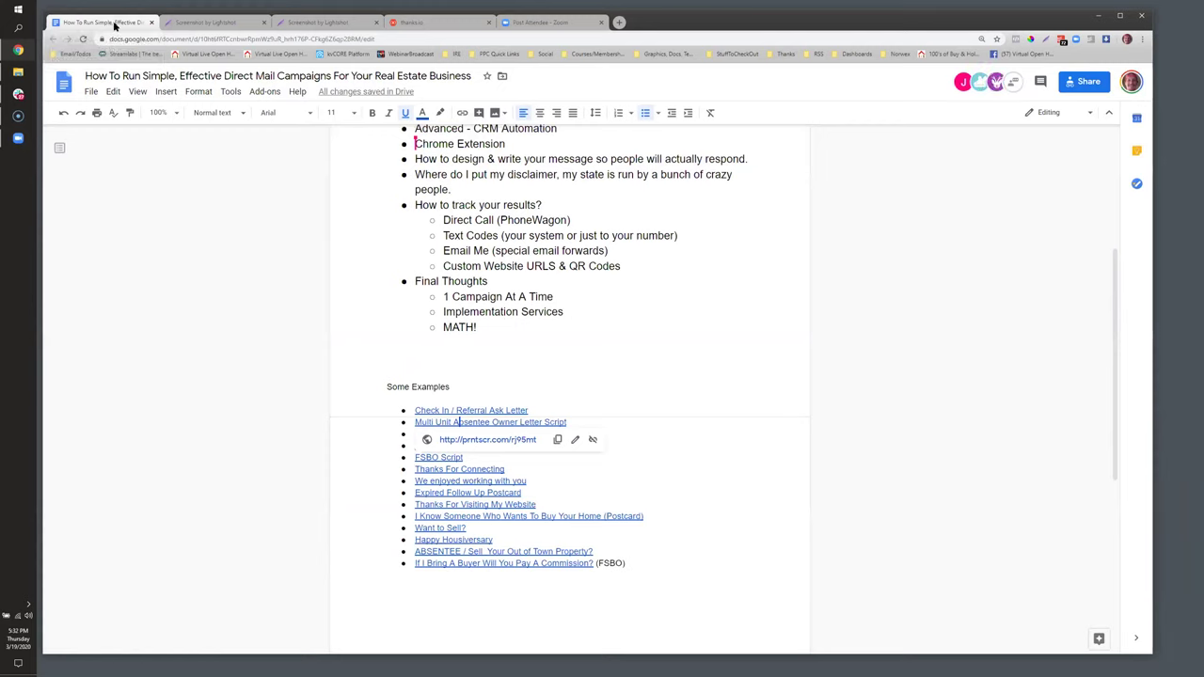
# Open the Simple Happy Birthday card screenshot from the outline in a new tab
pyautogui.click(546, 412)
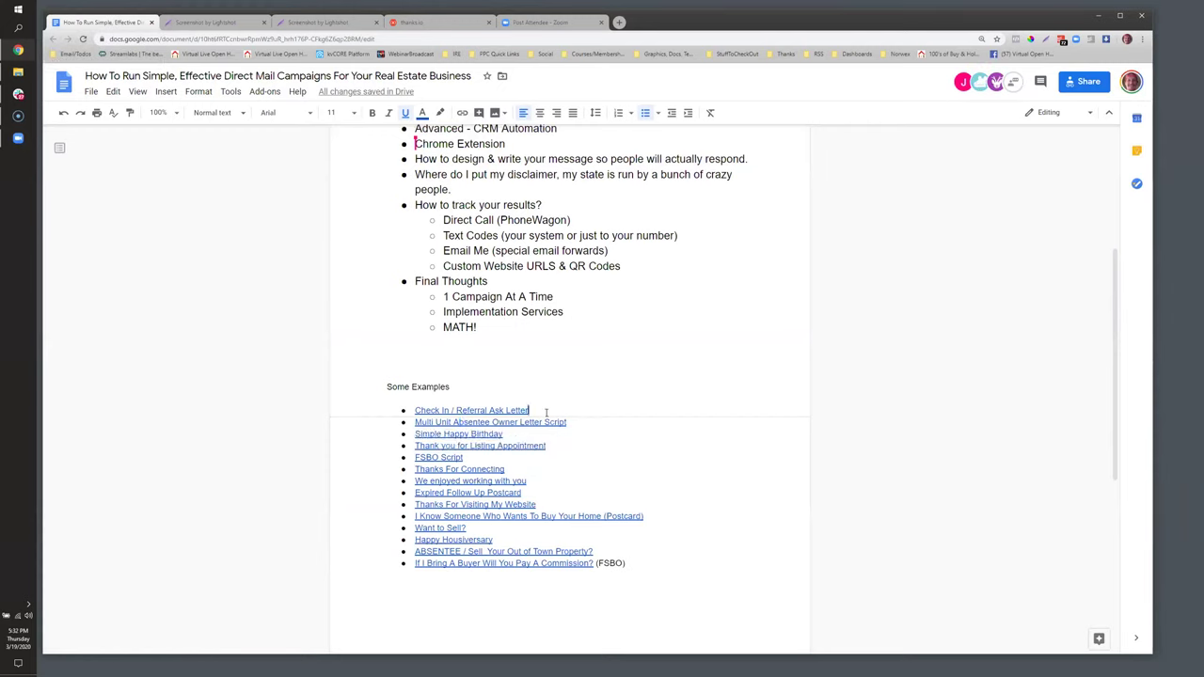
pyautogui.click(543, 422)
pyautogui.click(584, 412)
pyautogui.click(452, 434)
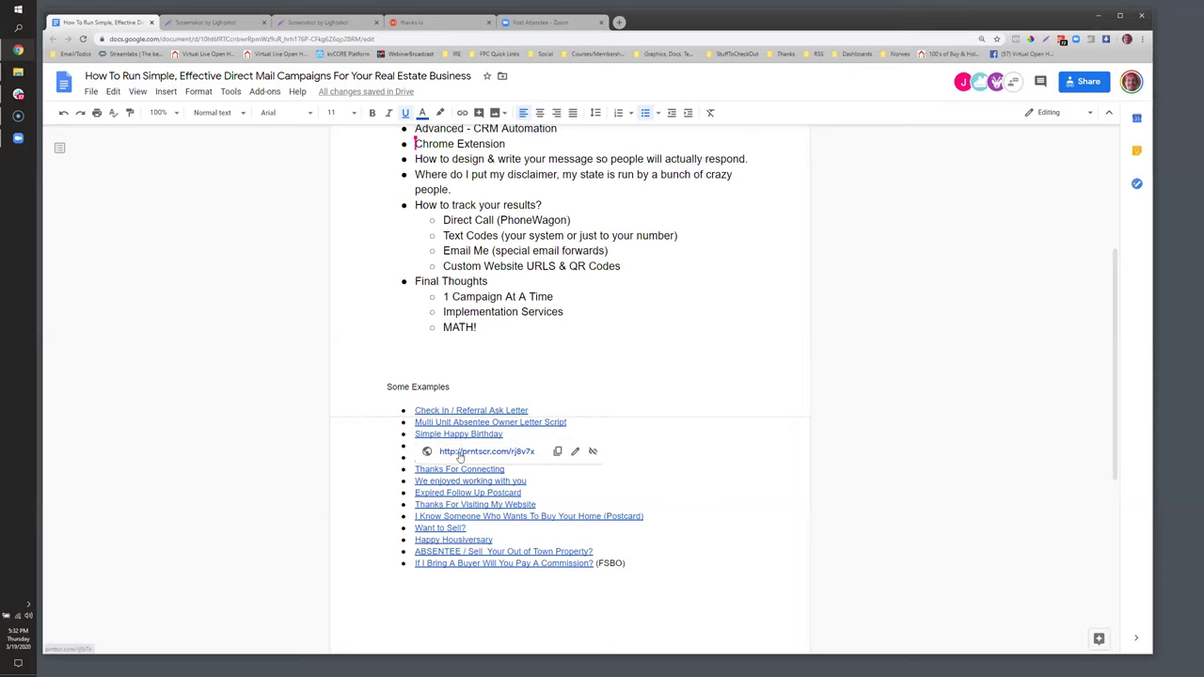
pyautogui.click(459, 449)
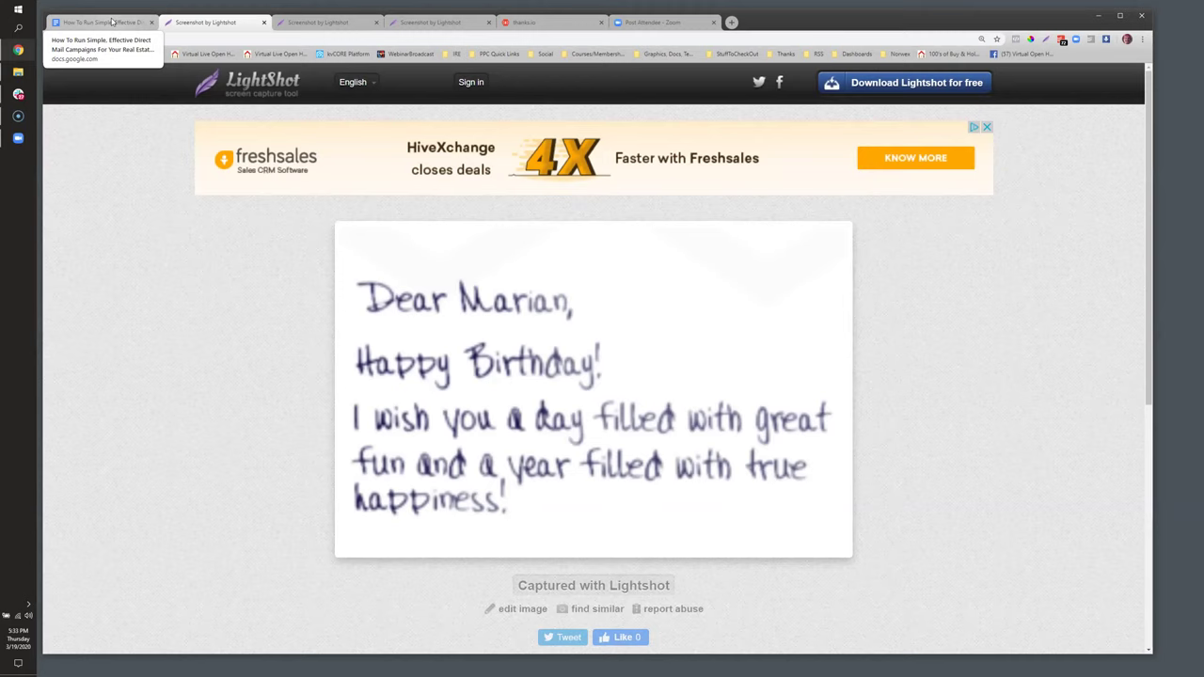
# Open and scroll through the Thank you for Listing Appointment letter screenshot
pyautogui.click(111, 21)
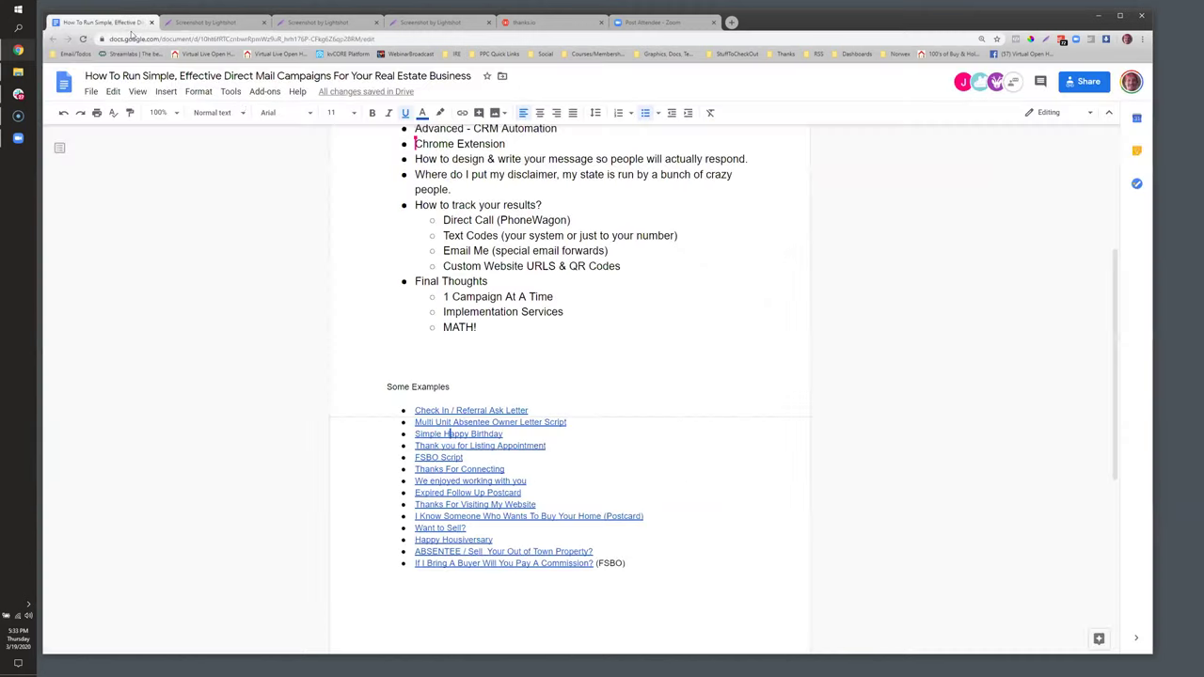
pyautogui.click(445, 446)
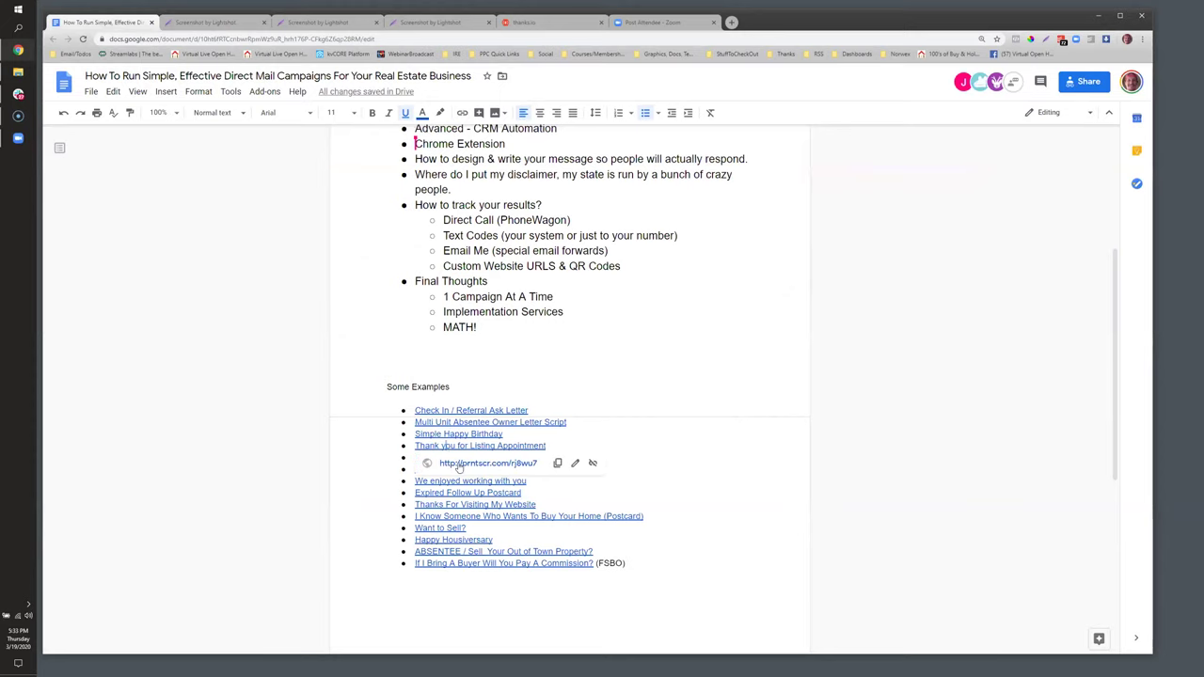
pyautogui.click(460, 465)
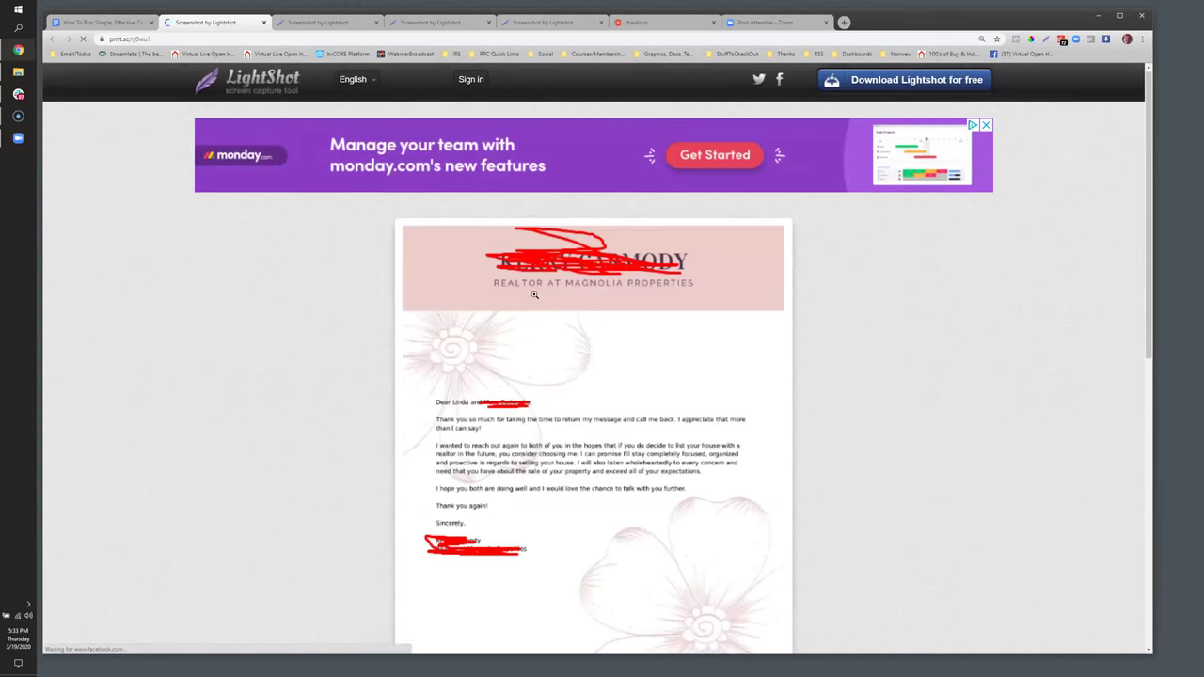
pyautogui.scroll(-2, 537, 301)
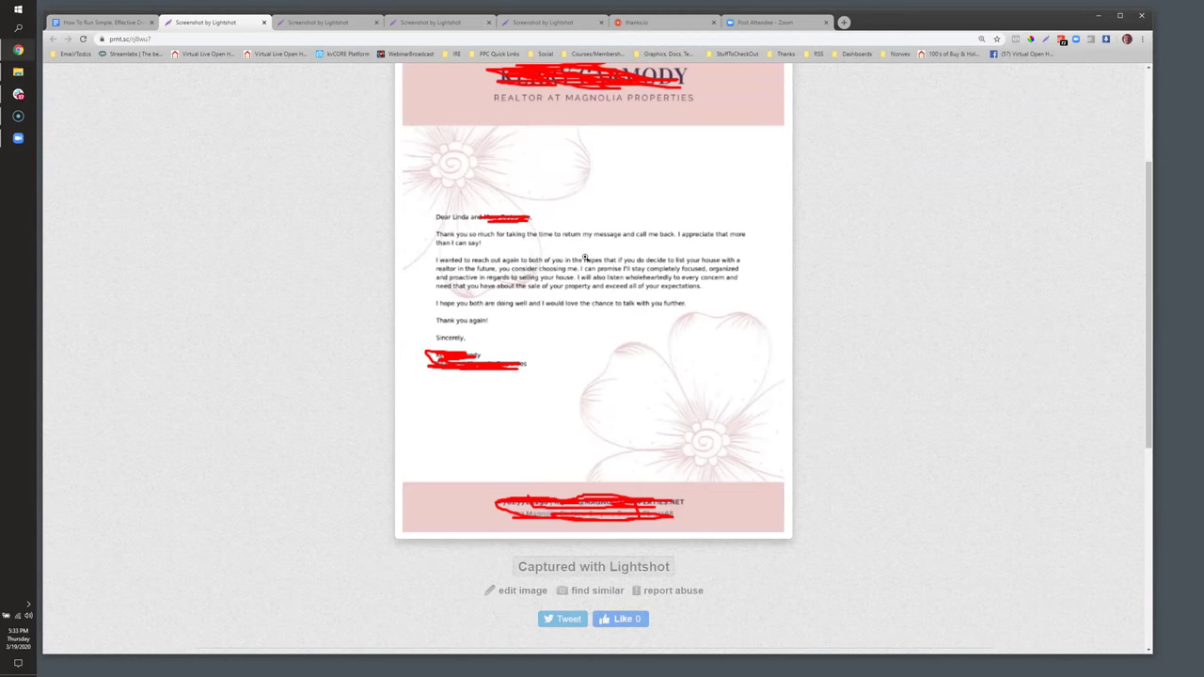
pyautogui.scroll(1, 586, 258)
# Open the FSBO Script screenshot from the outline in a new tab
pyautogui.click(115, 22)
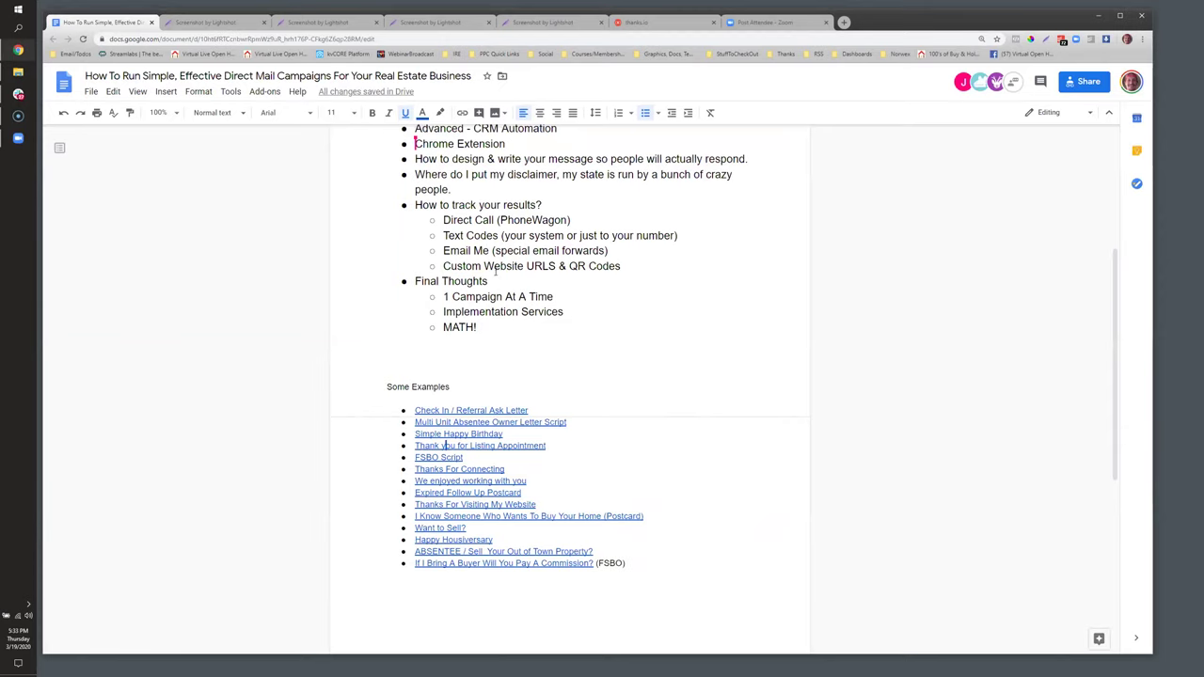
pyautogui.click(439, 459)
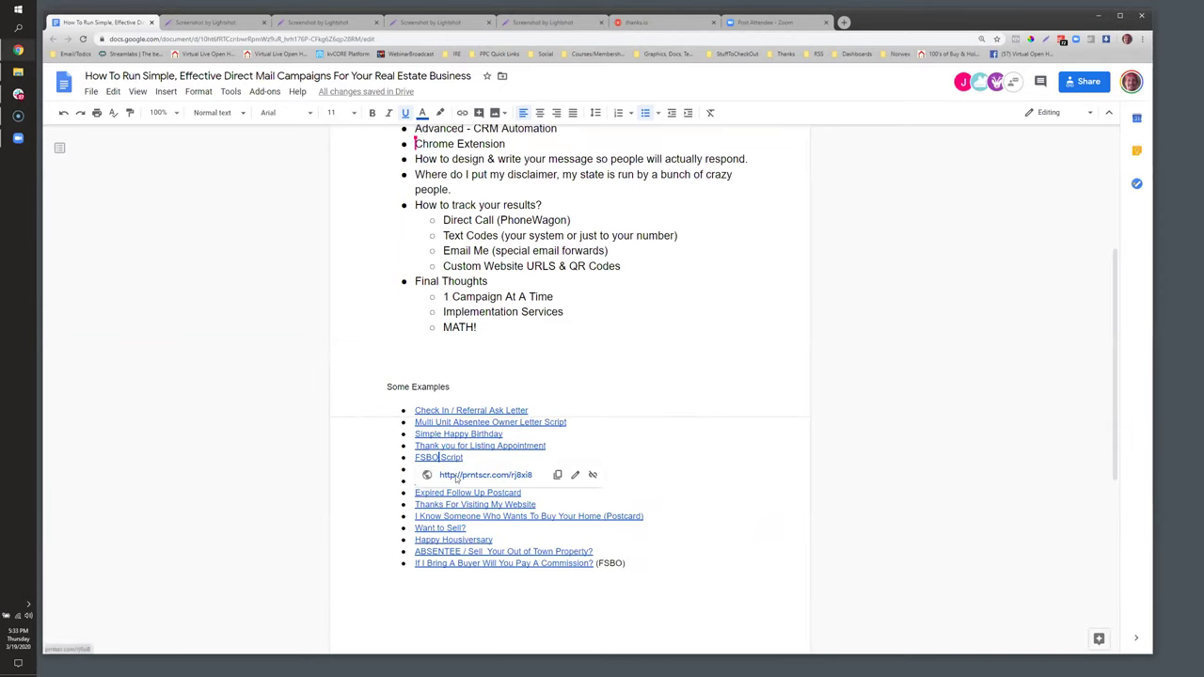
pyautogui.click(455, 475)
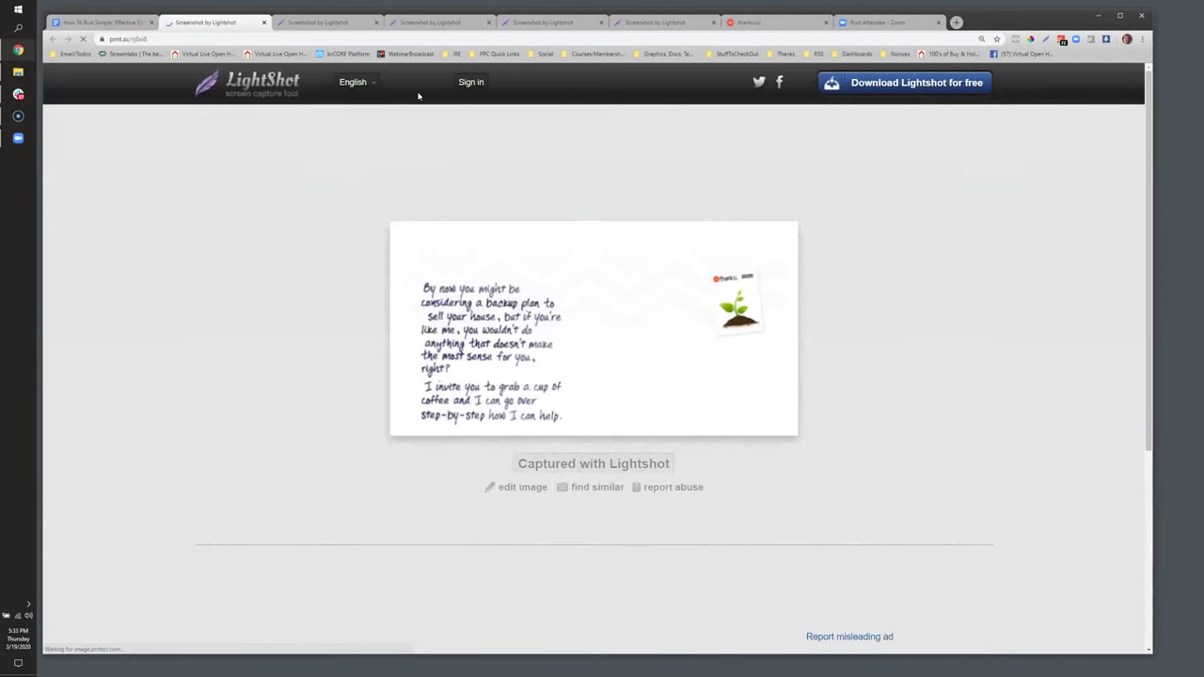